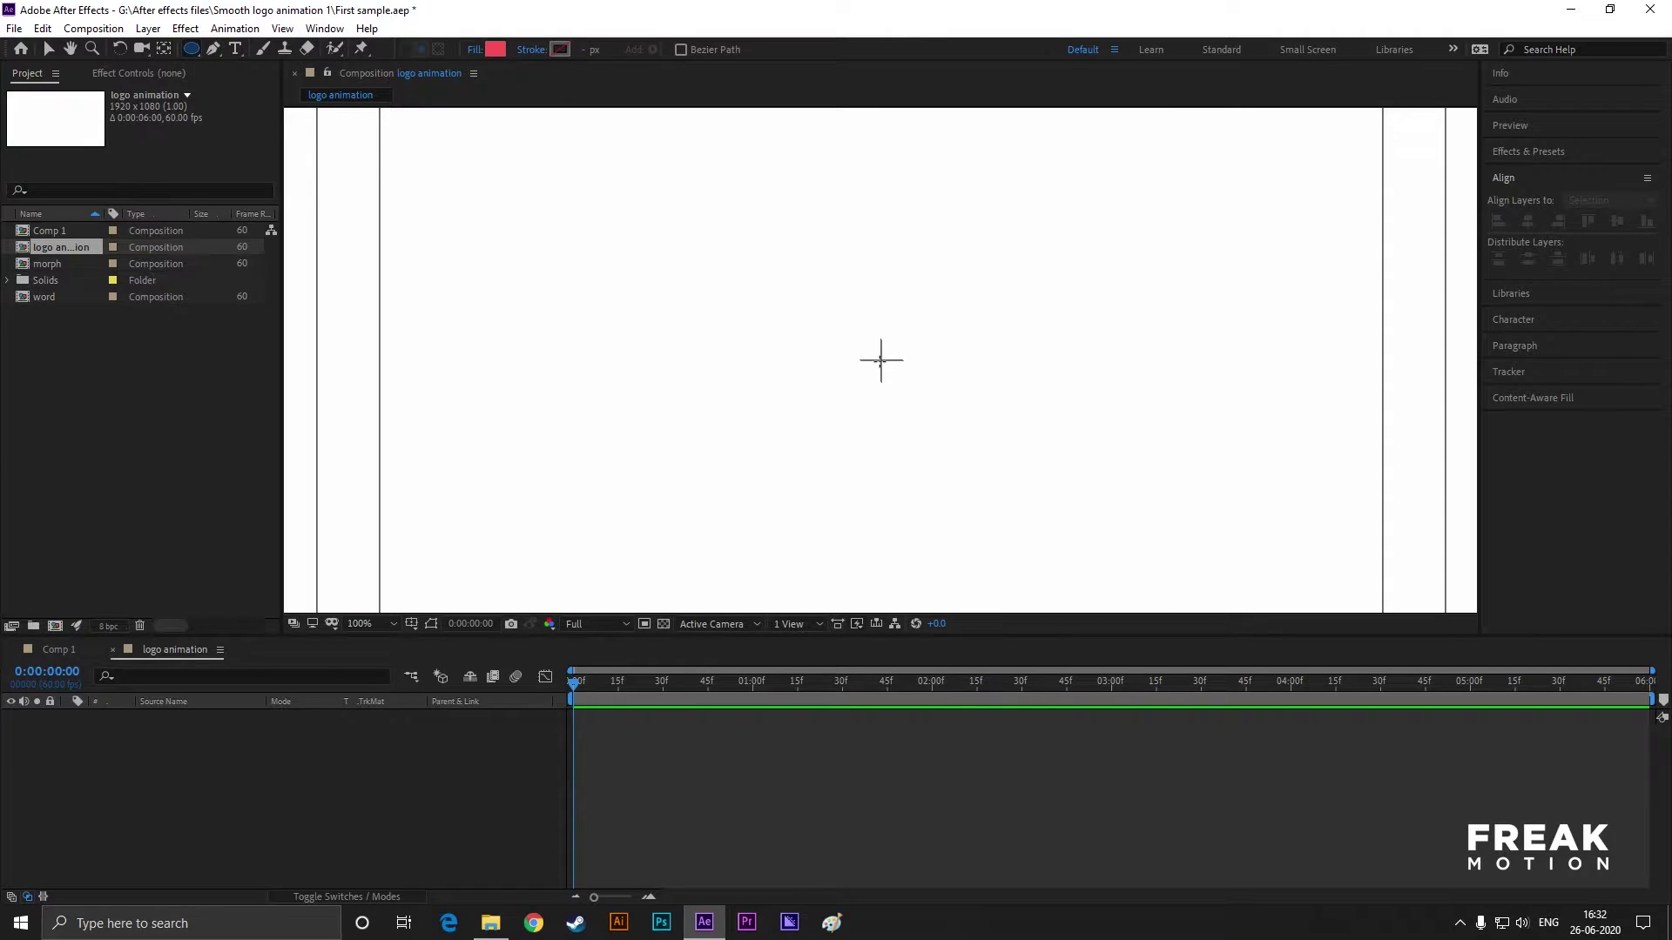
- Draw a red circle about 245 px wide, centre it in the composition both ways, and scale it down to about 94.7%
drag(795, 267, 1010, 478)
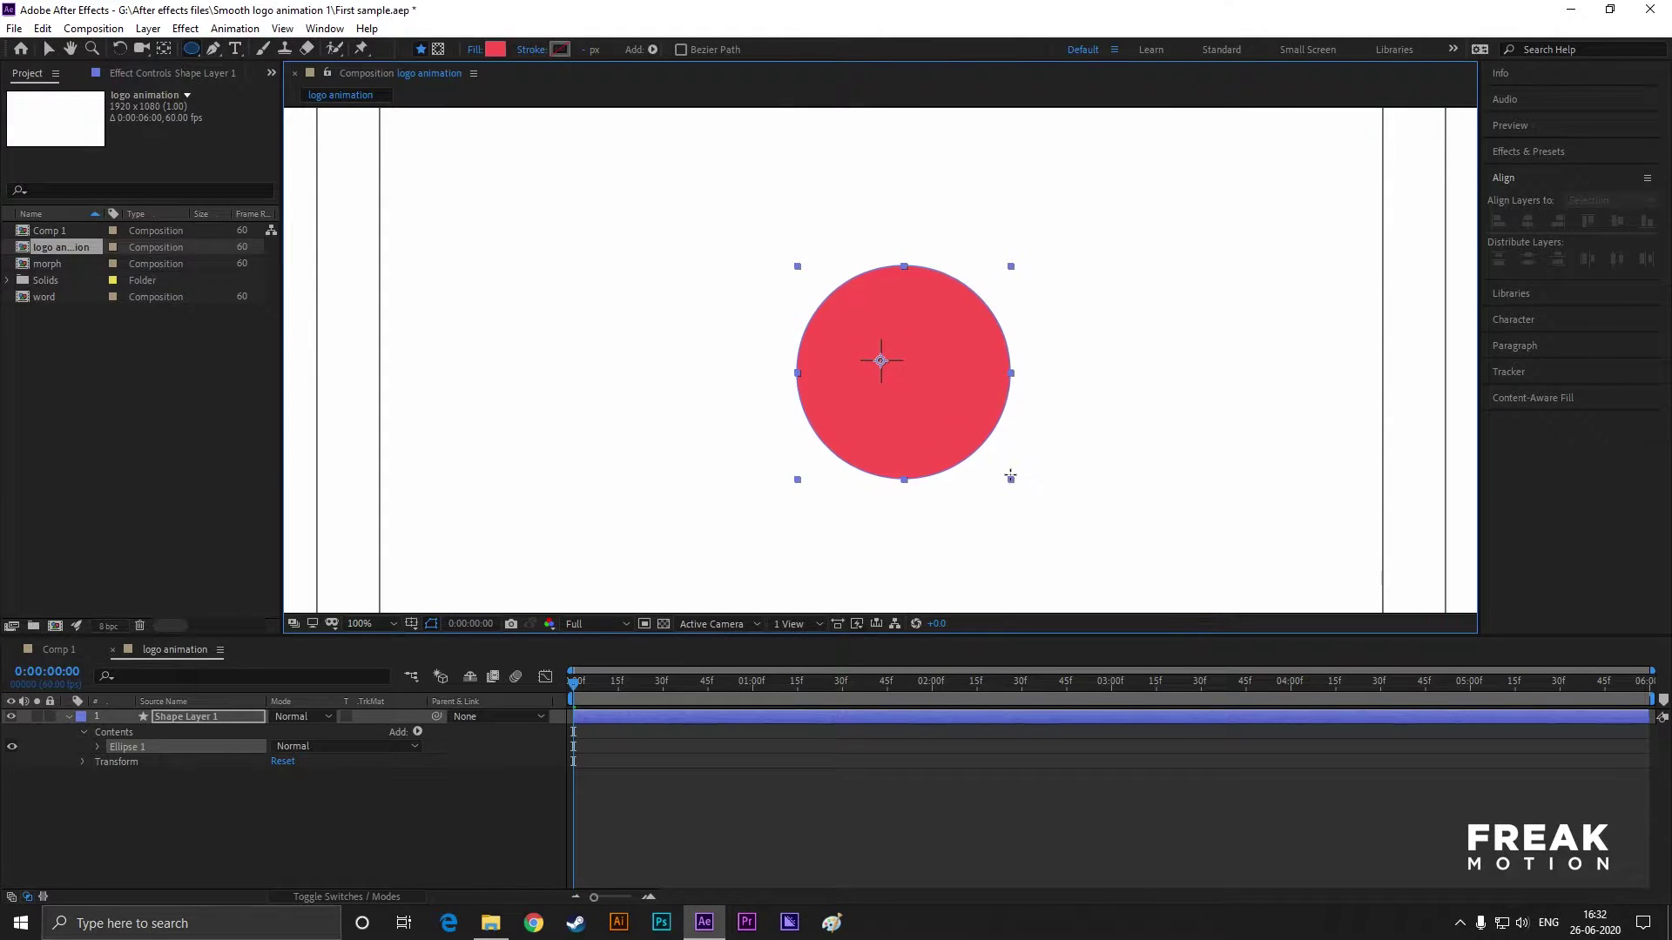
click(49, 49)
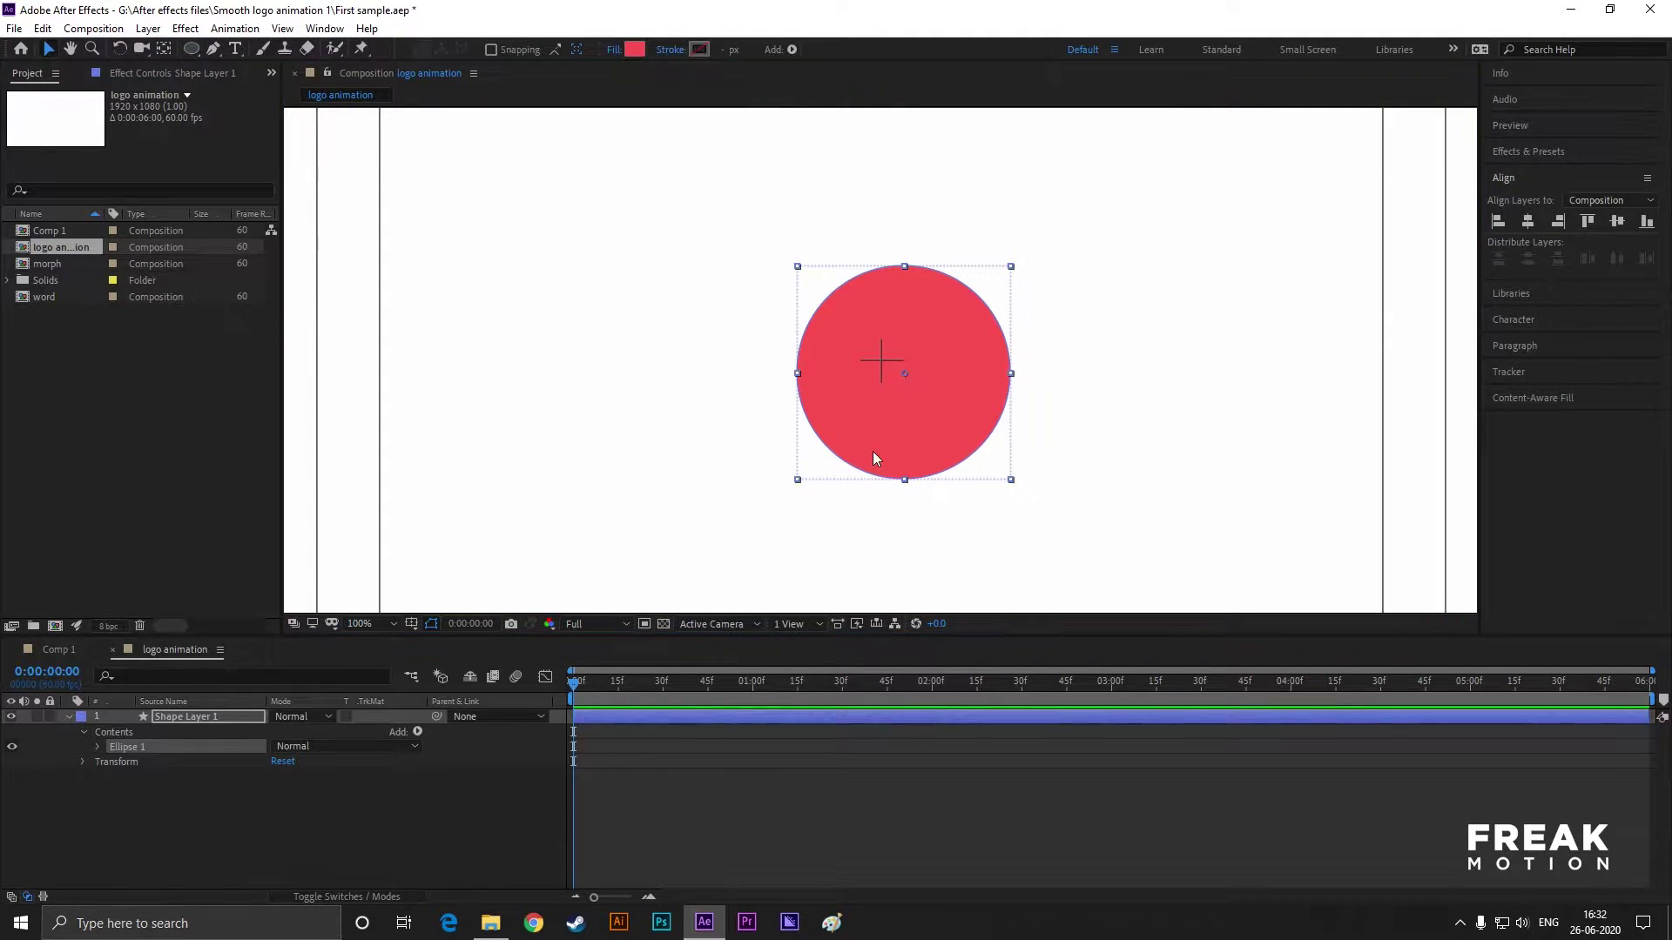
click(907, 383)
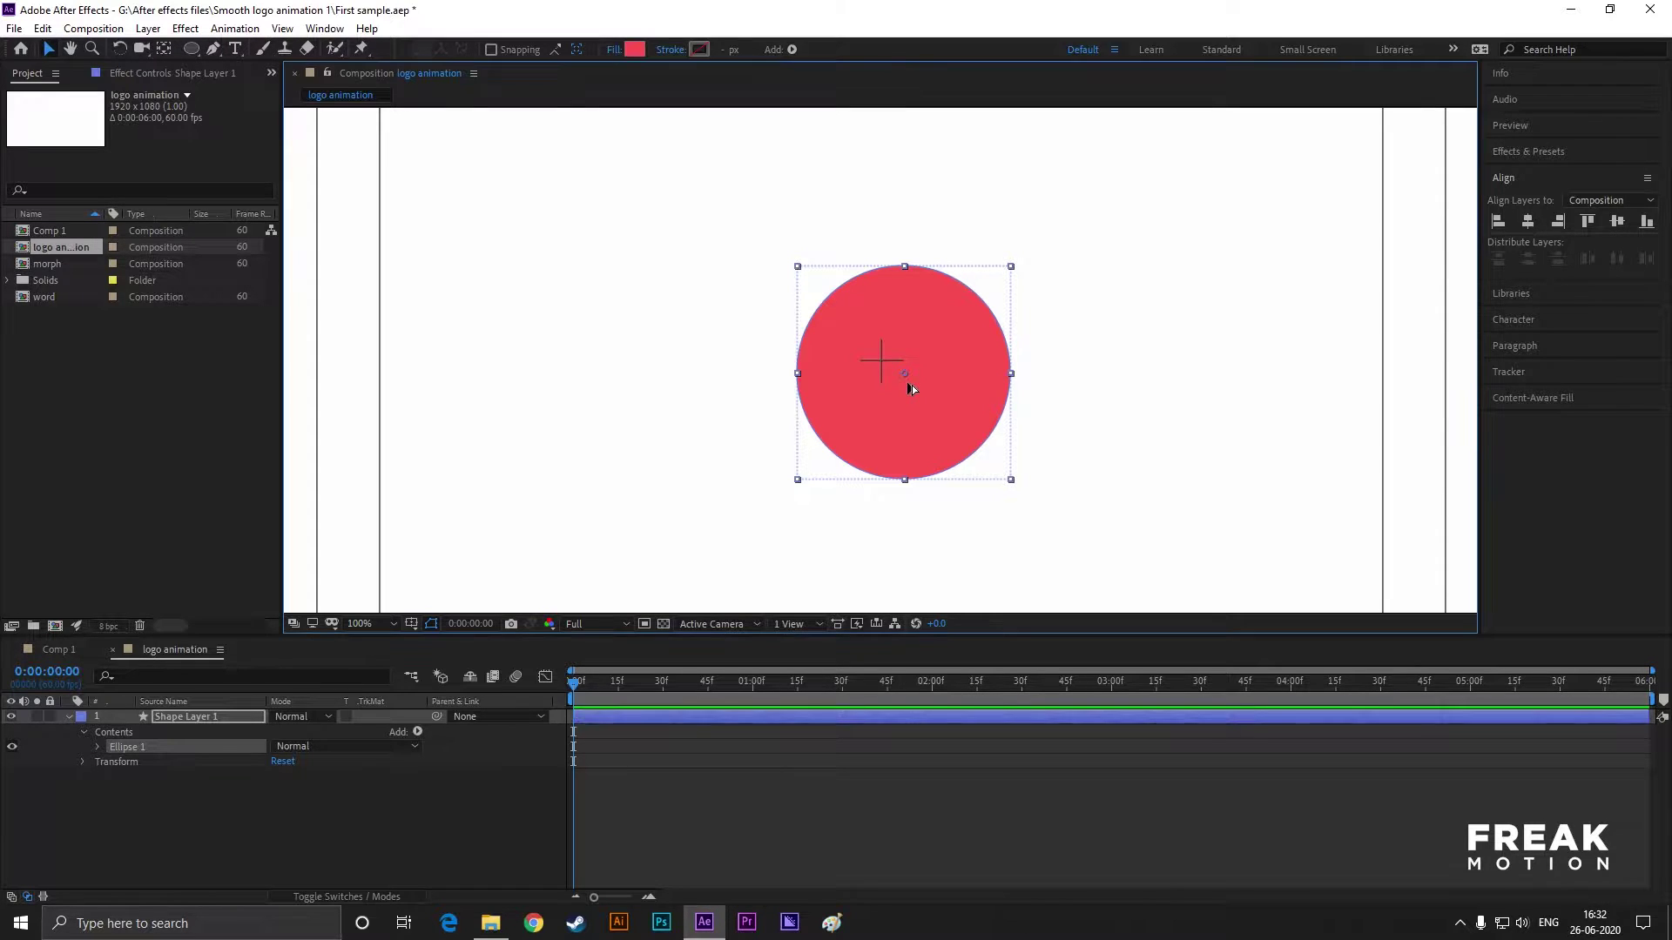
click(1528, 221)
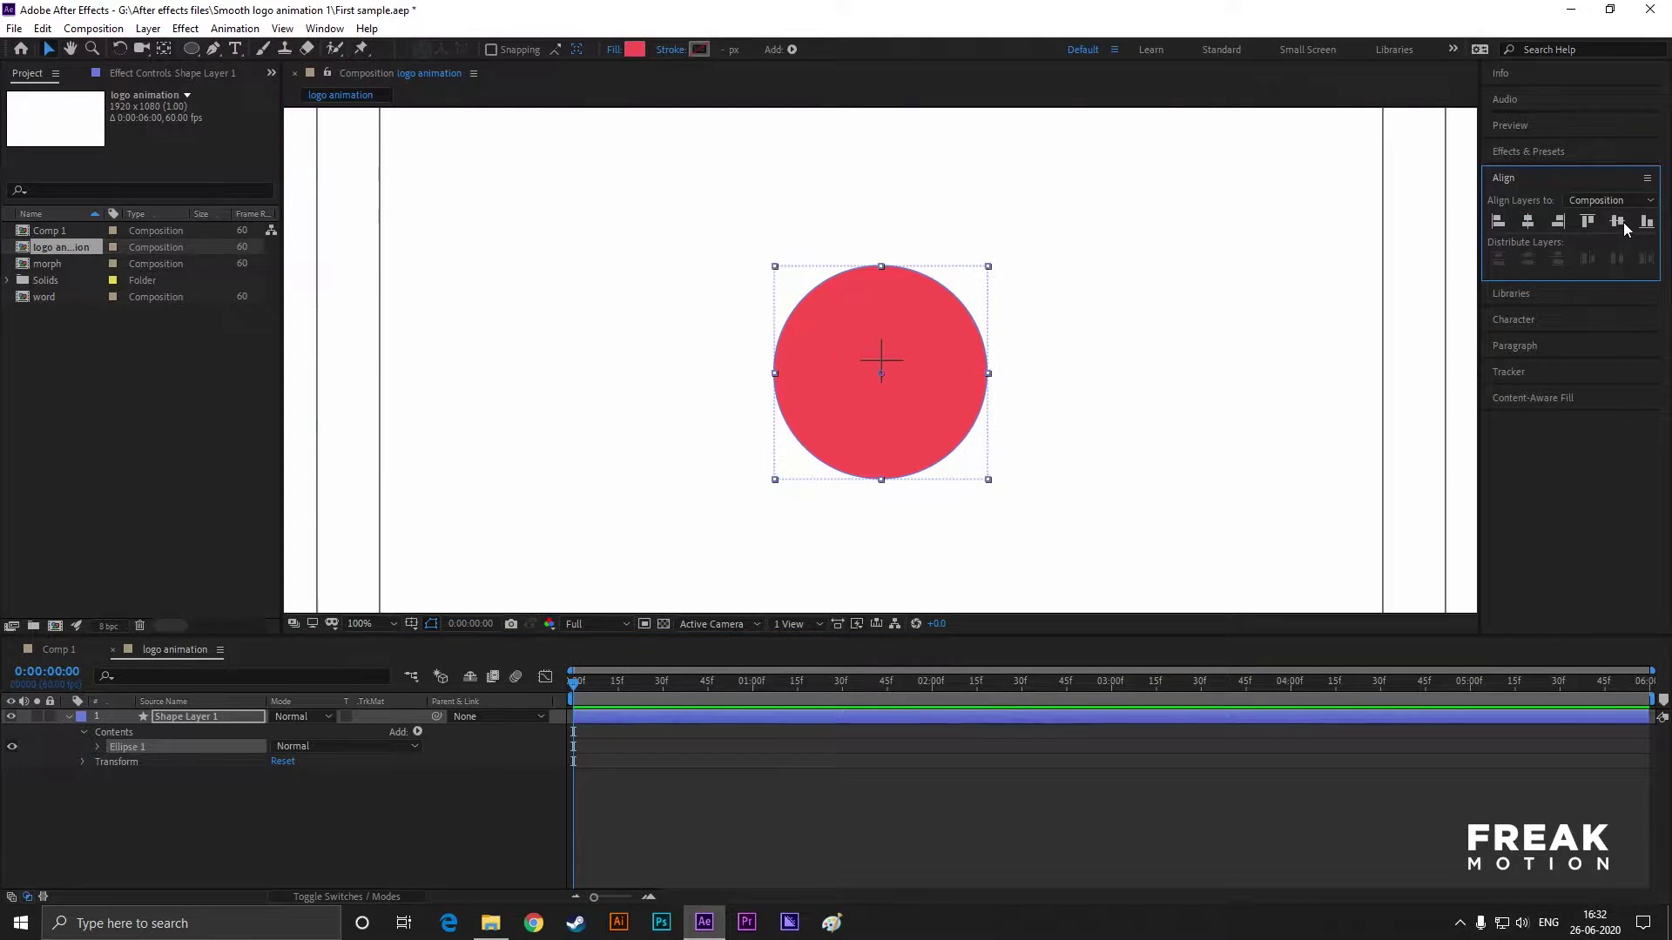
click(1617, 221)
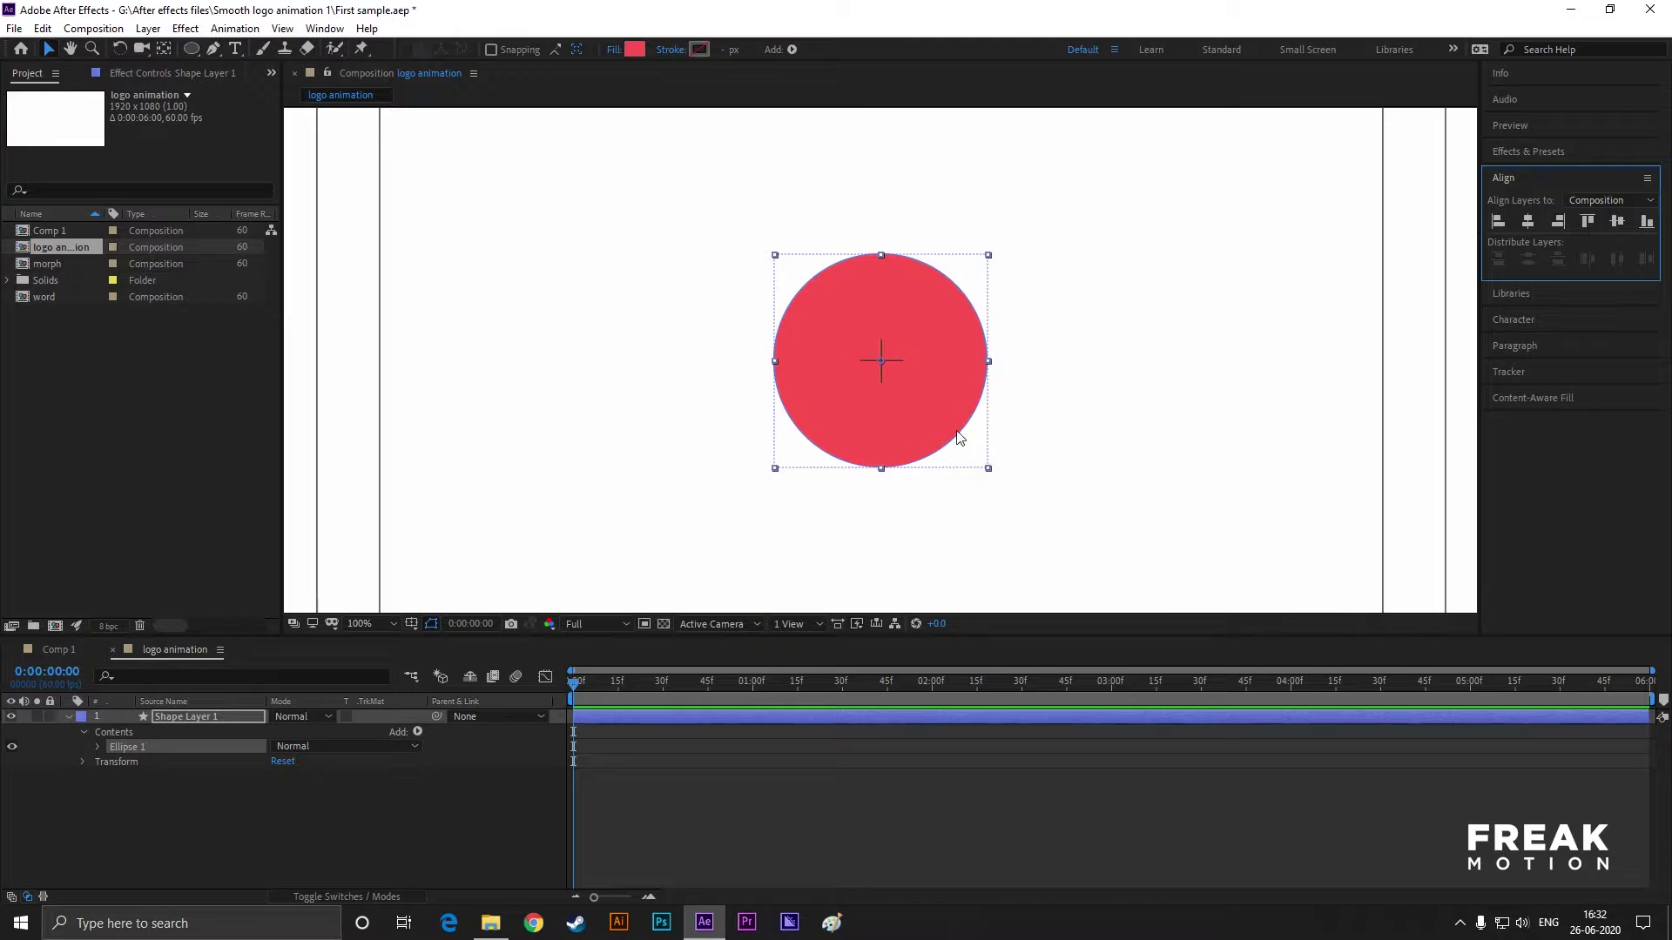
drag(988, 468, 982, 462)
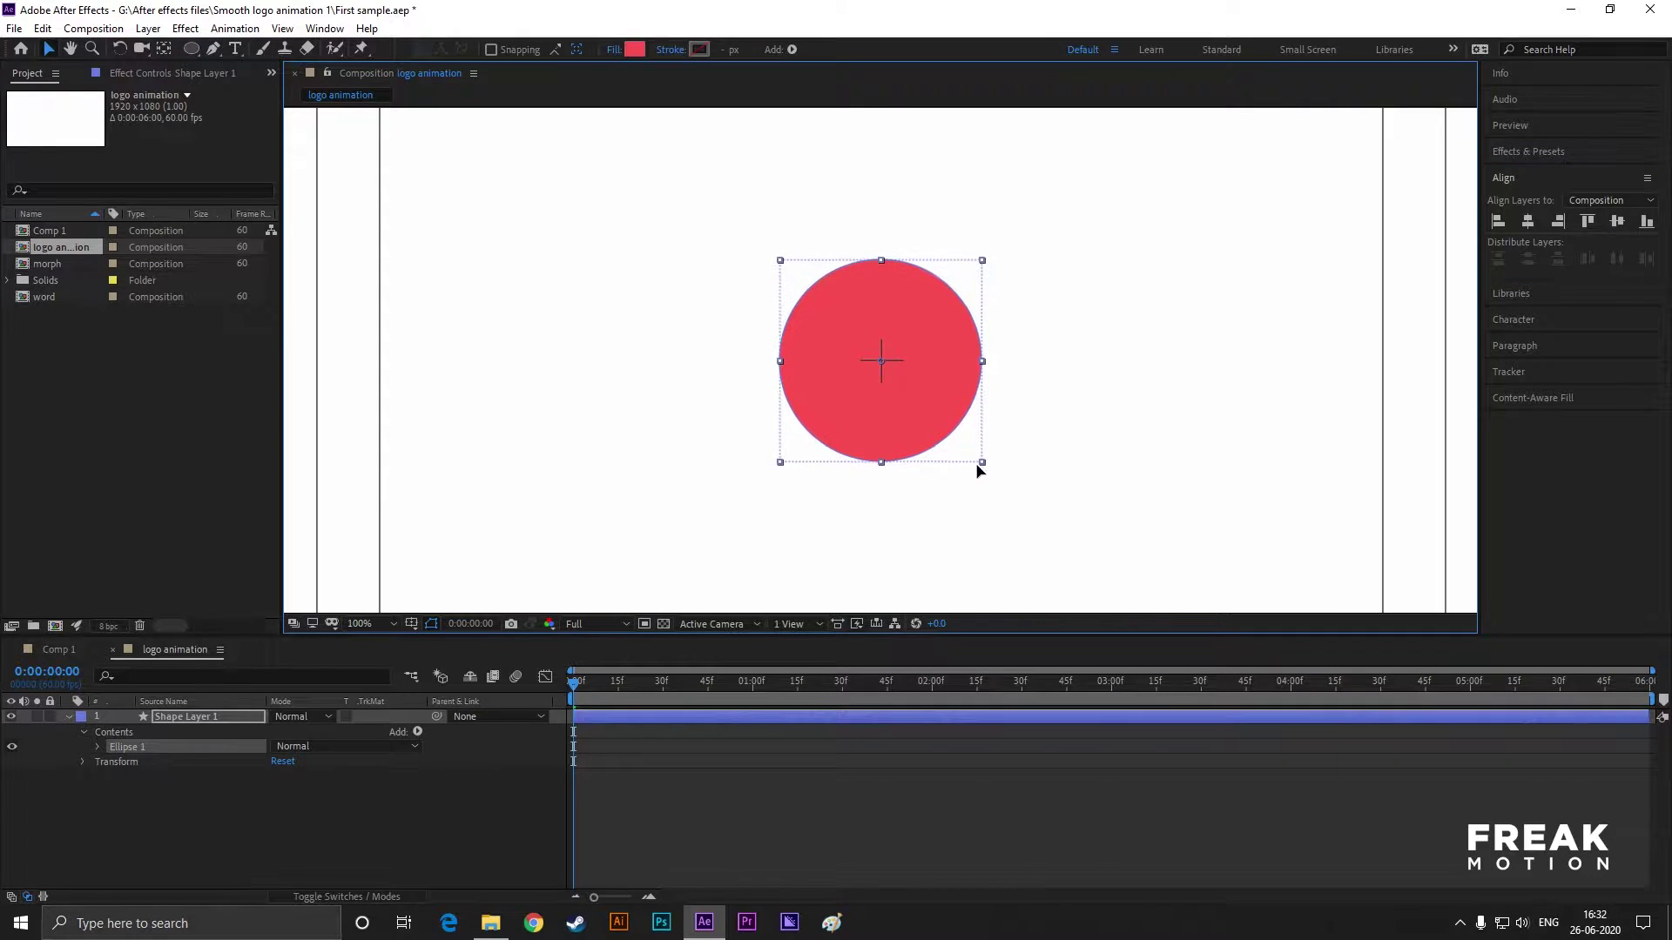
- Duplicate the Ellipse 1 group inside the shape layer
click(104, 777)
click(139, 748)
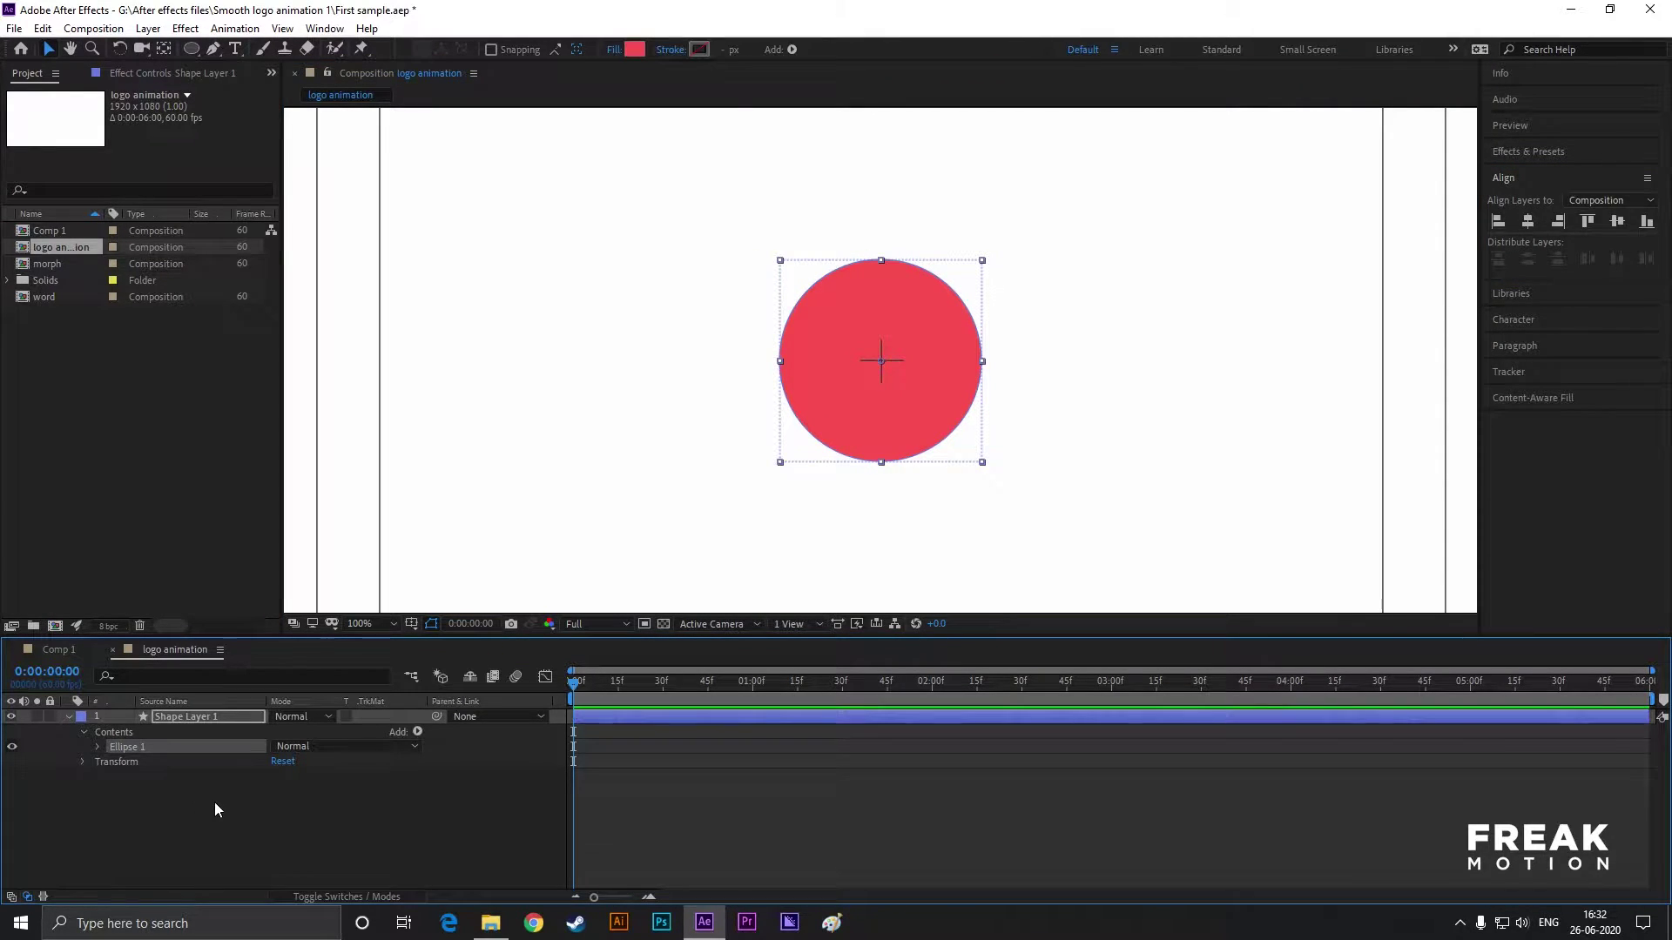
key(ctrl+d)
- Keyframe the scale of Ellipse 1 to grow from 0% at frame 0 to 94.7% at frame 30
click(98, 762)
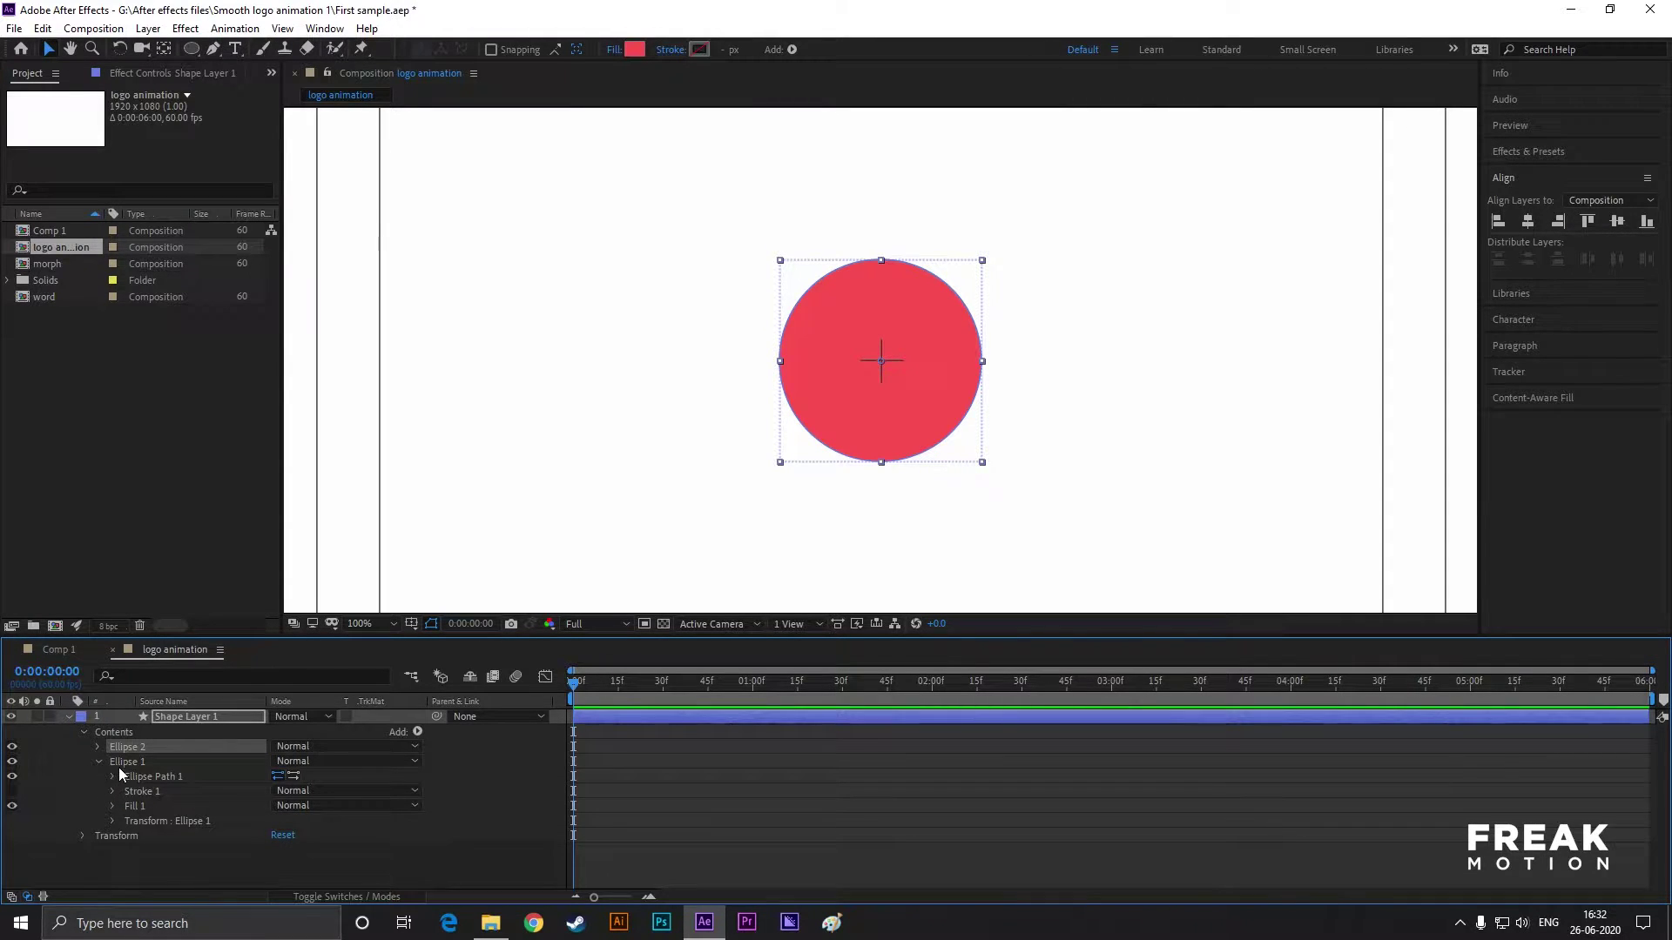
click(113, 778)
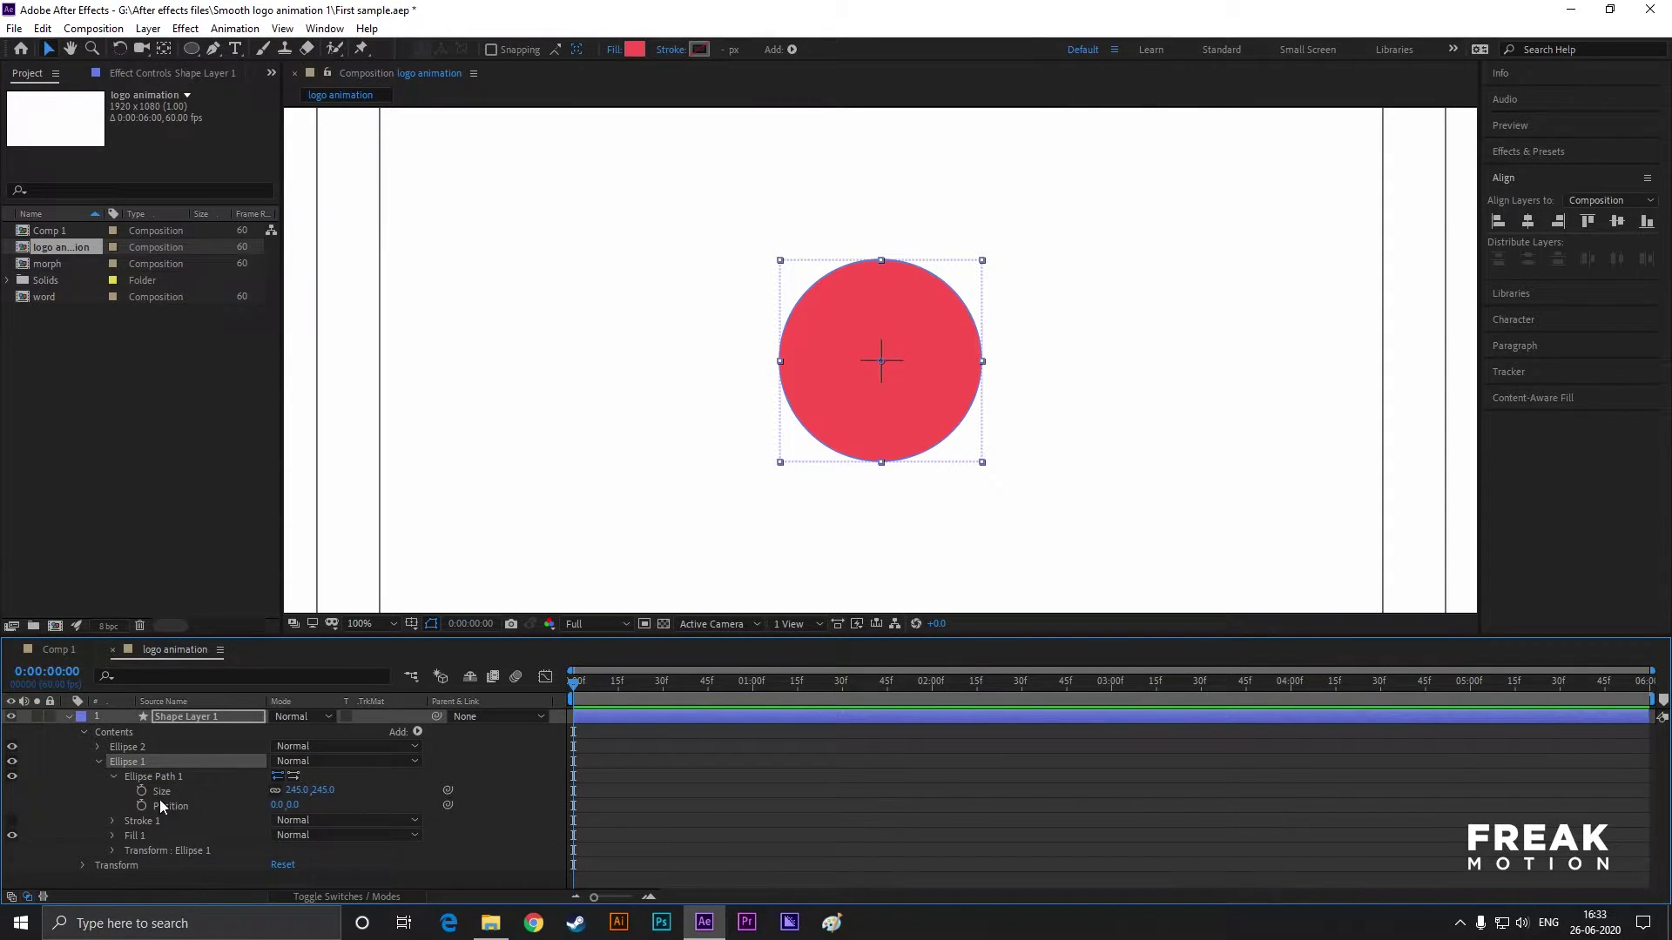
click(113, 777)
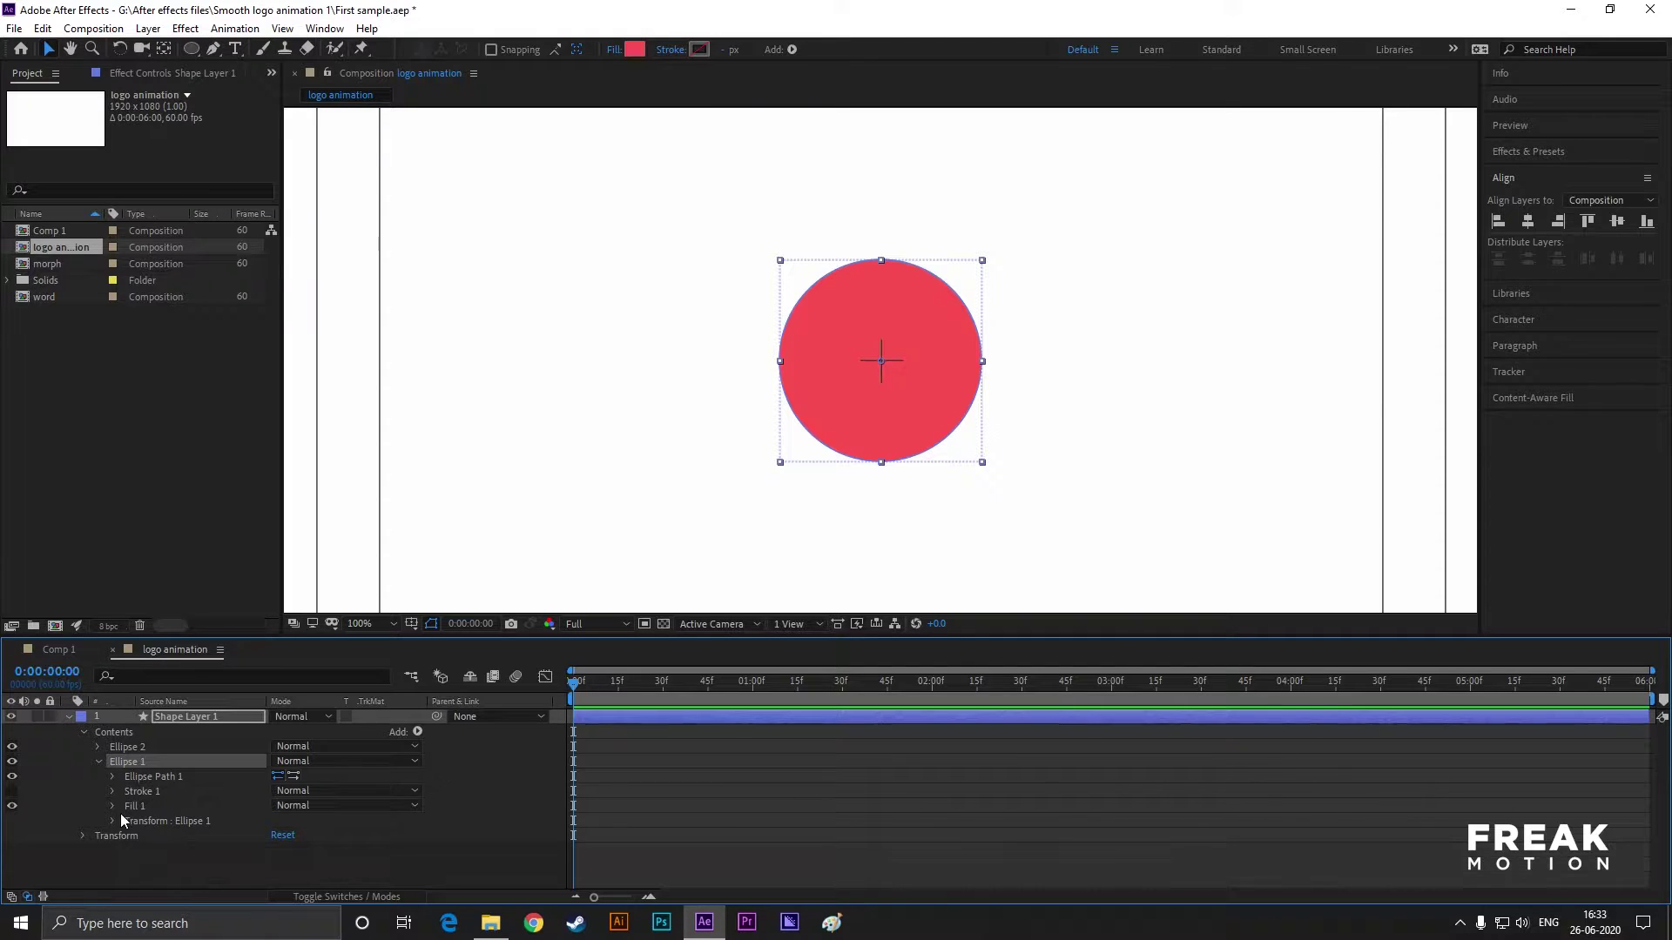
click(116, 819)
click(140, 821)
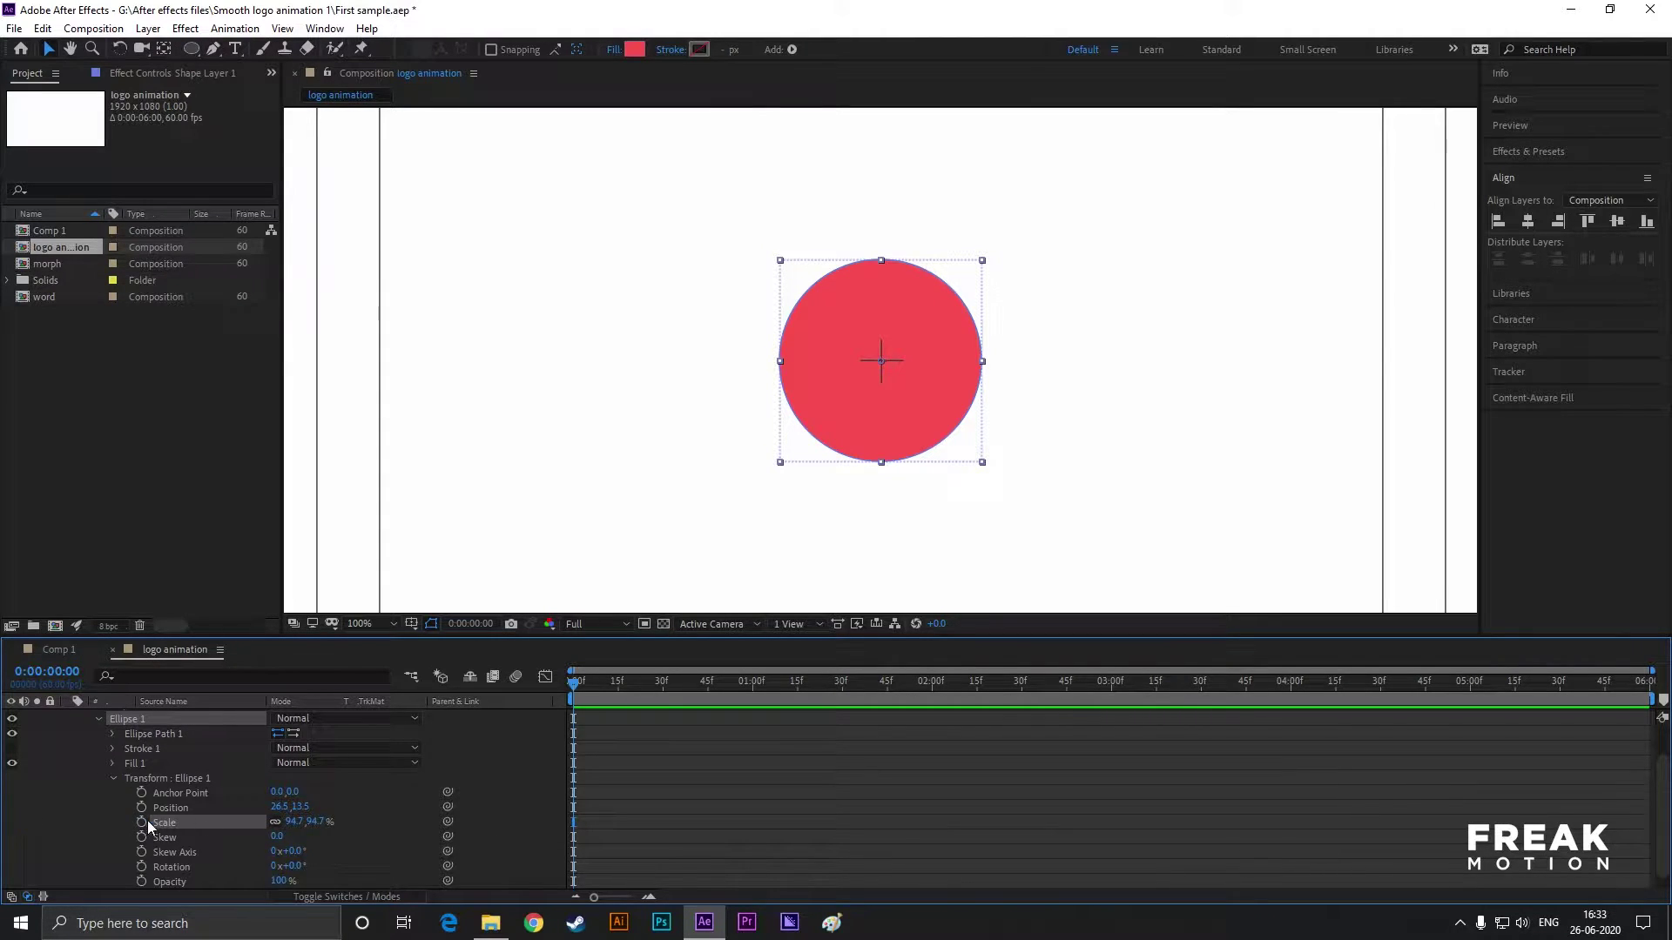
drag(571, 686, 662, 687)
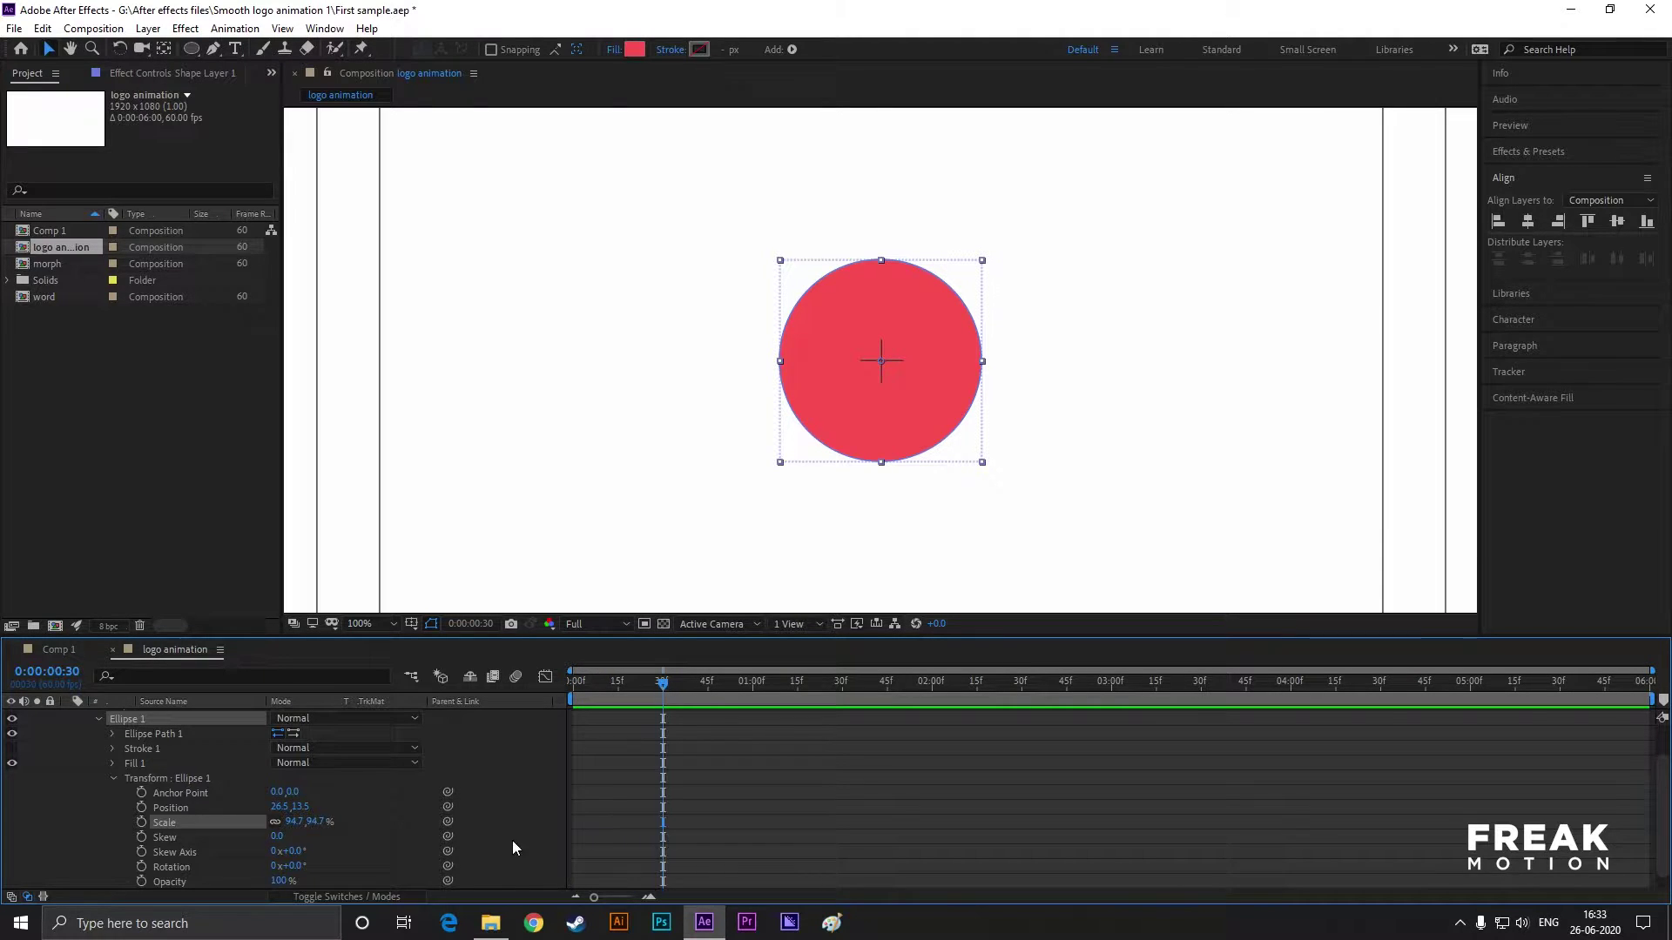
key(Home)
click(293, 821)
text(0)
key(Return)
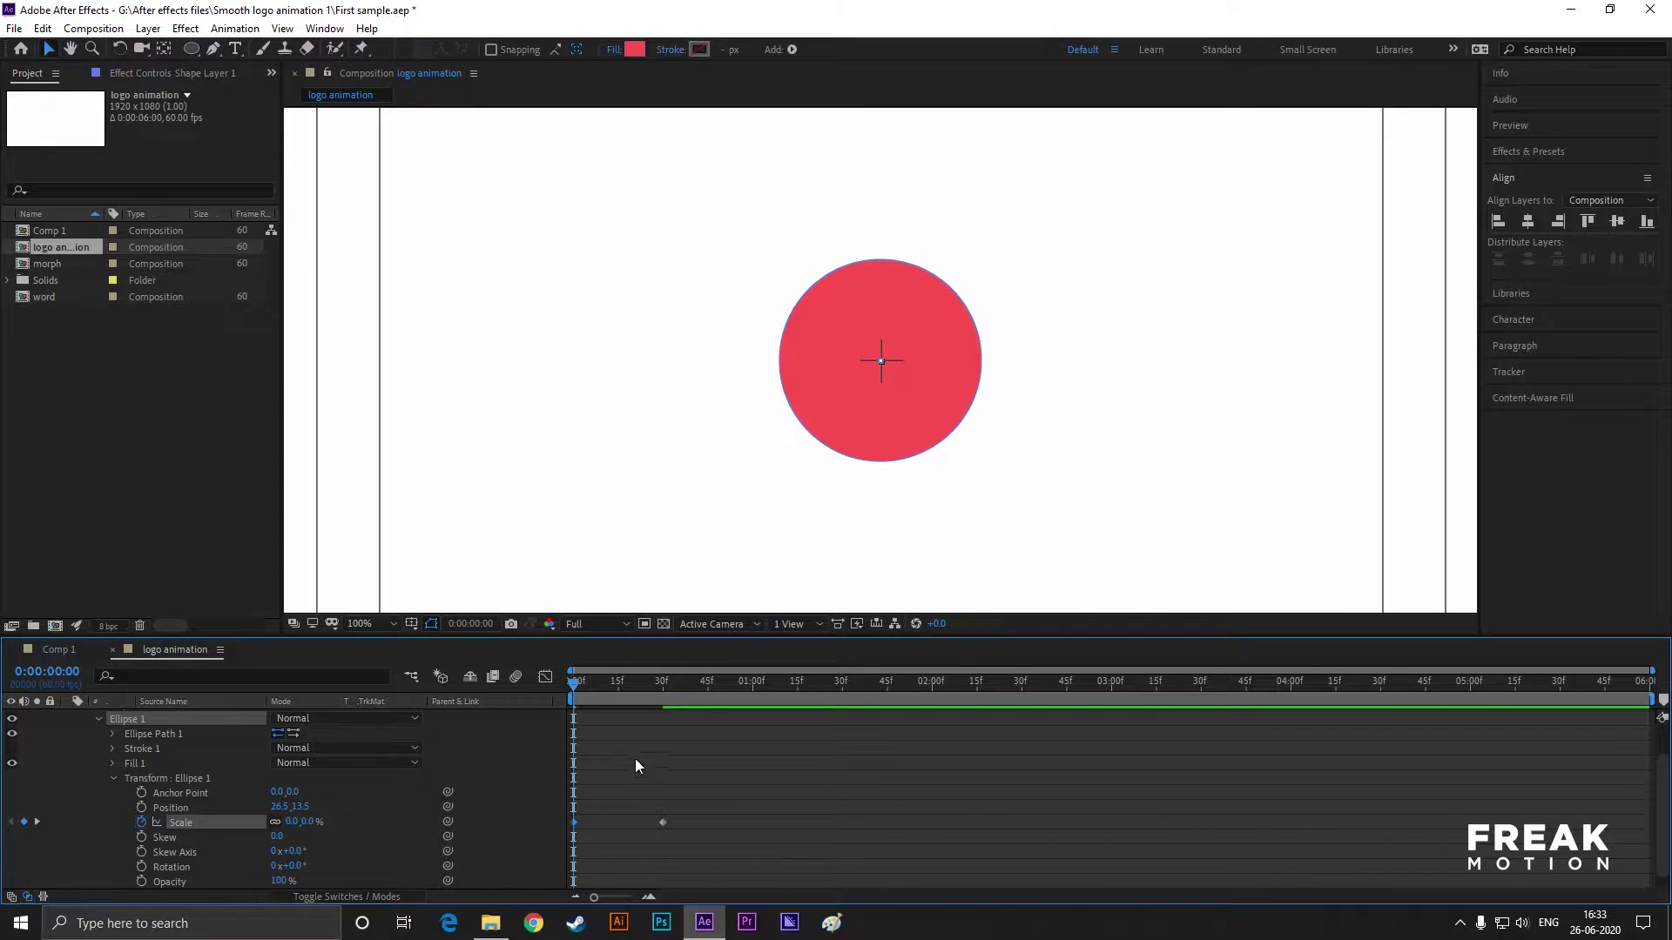
click(114, 778)
- Keyframe the scale of Ellipse 2 to grow from 0% at frame 0 to 94.7% at frame 30
click(98, 747)
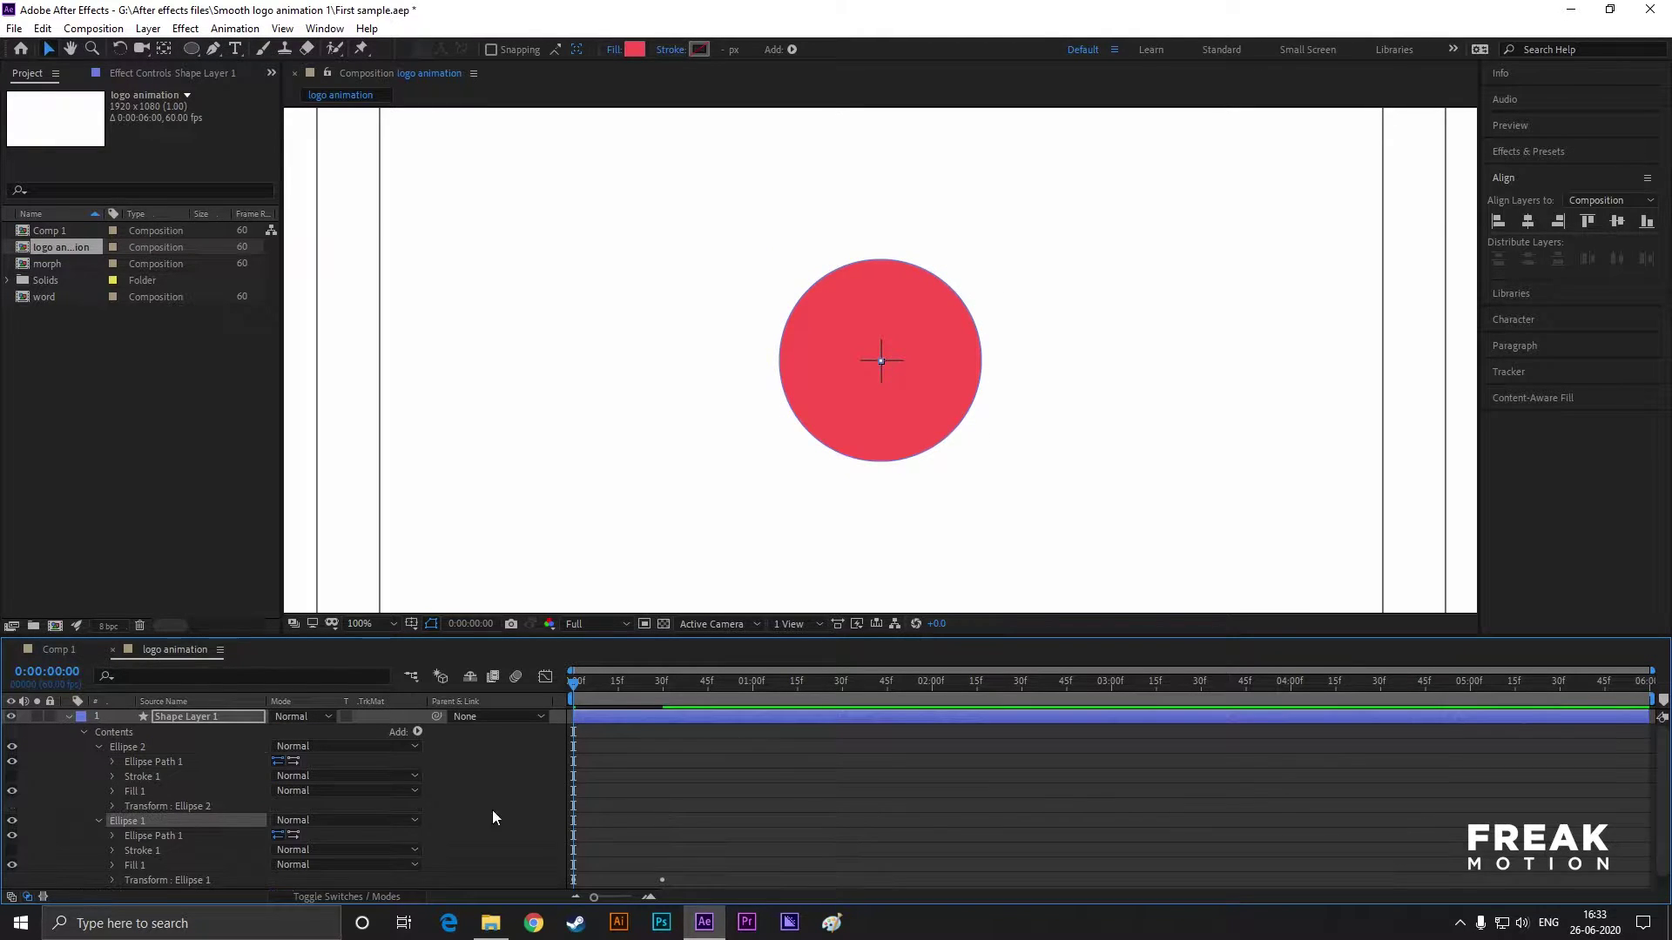
click(111, 805)
scroll(427, 822, down, 3)
drag(571, 683, 662, 683)
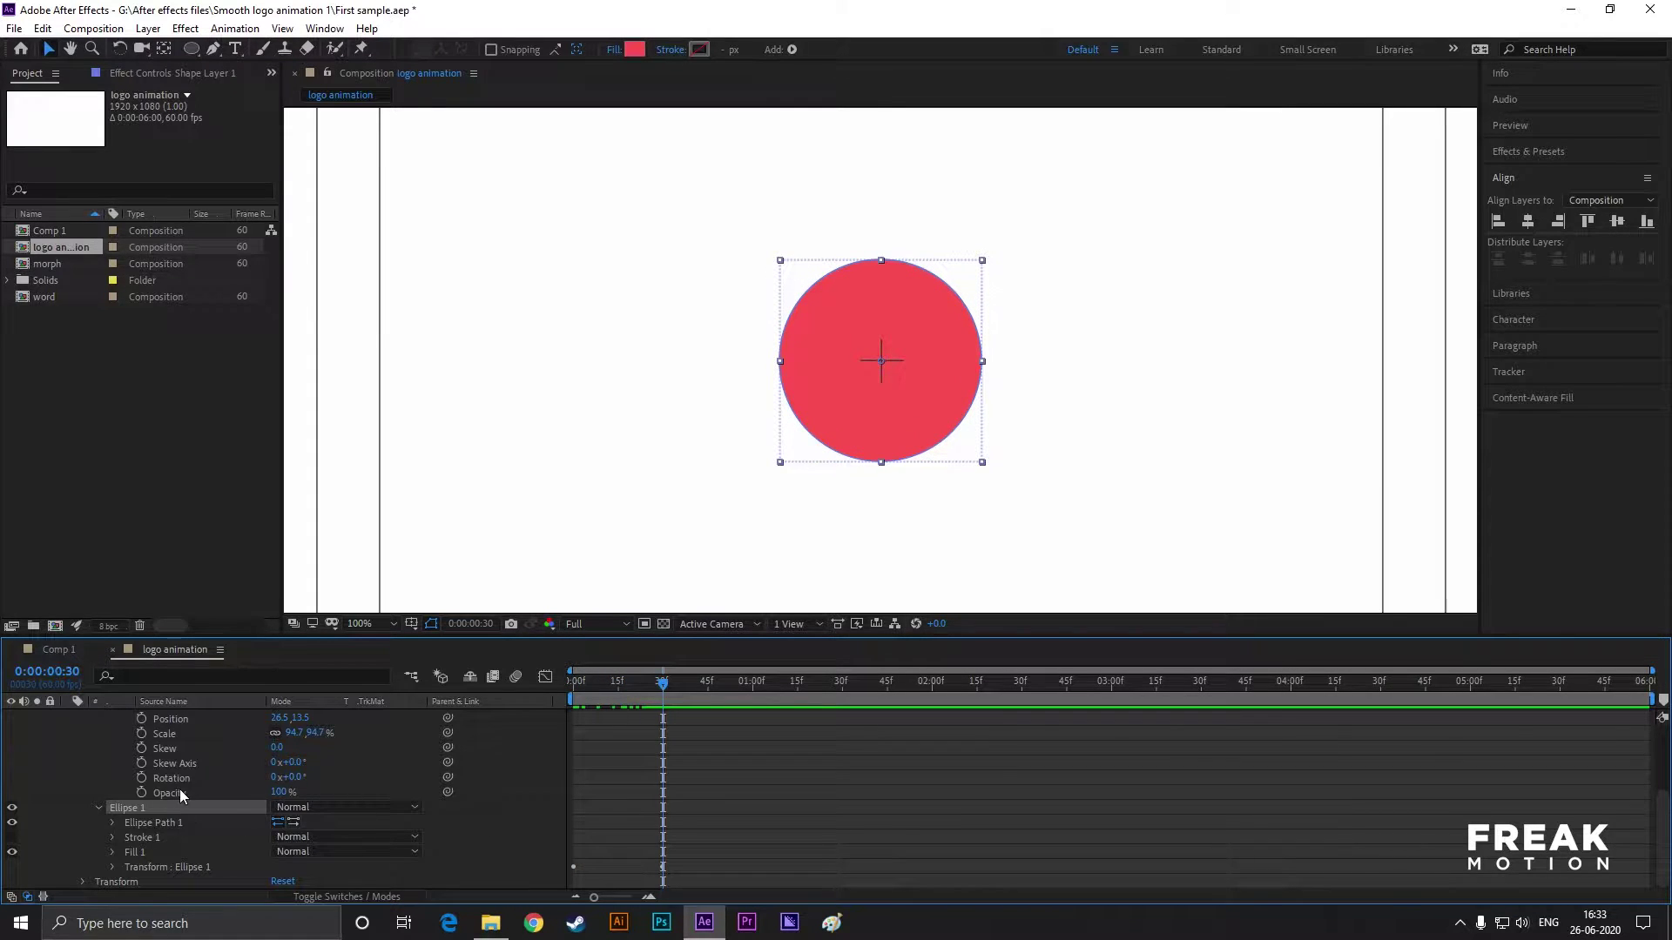
click(141, 734)
drag(657, 688, 572, 688)
click(296, 732)
text(0)
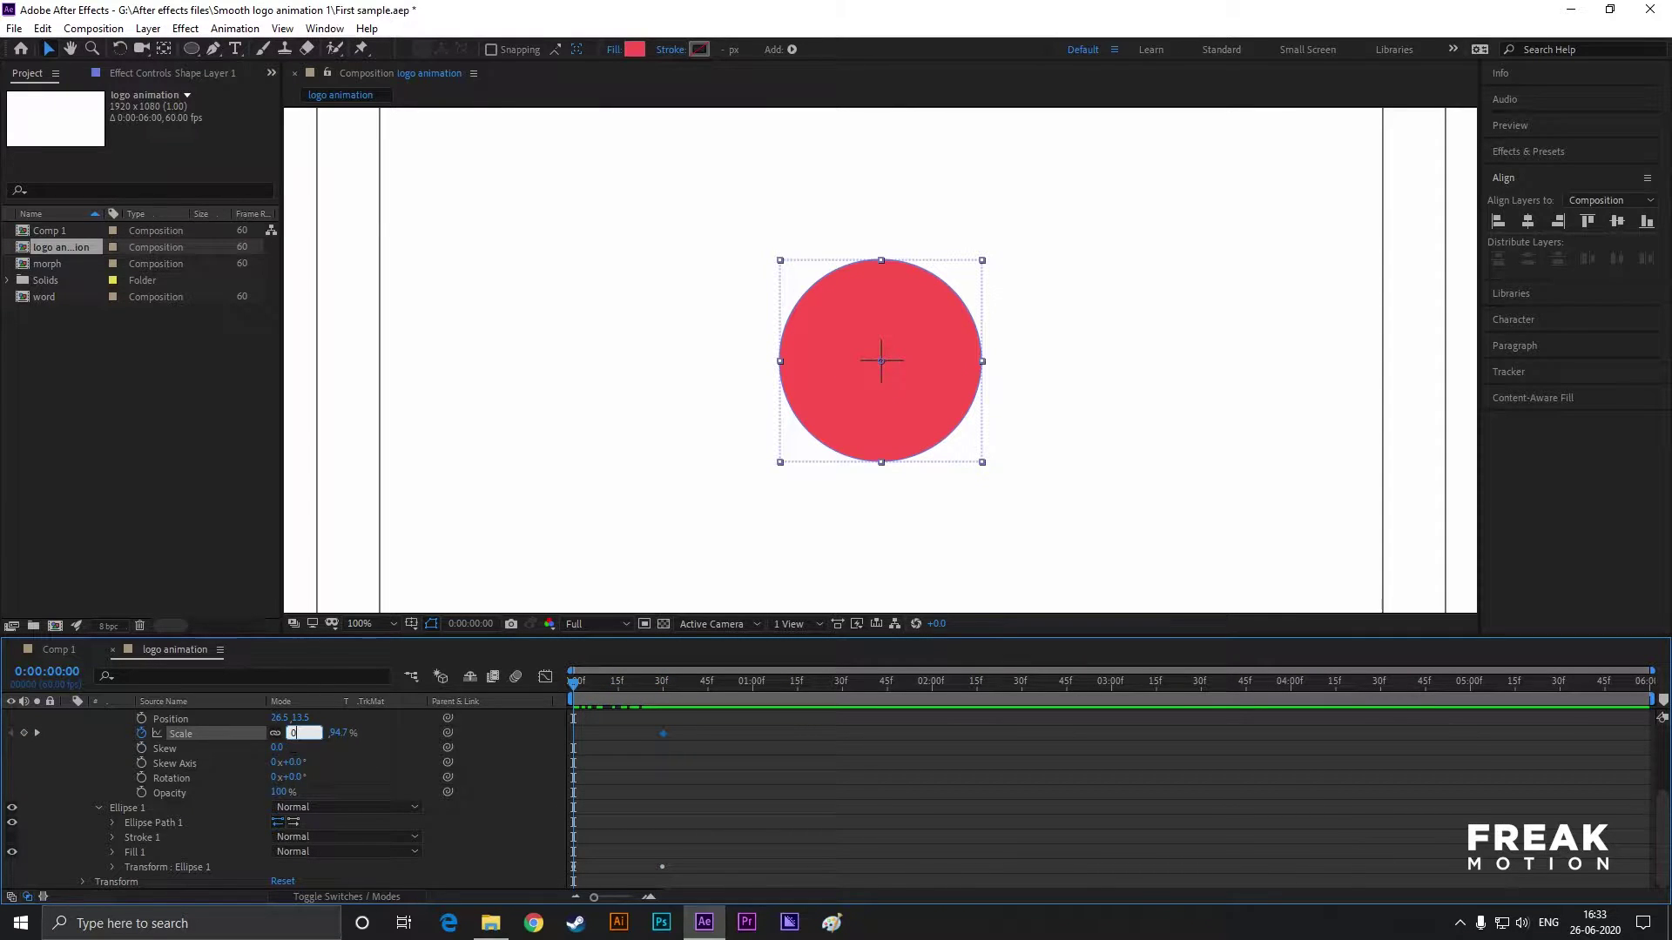
key(Return)
- Add Merge Paths to the shape layer's contents and set its mode to Subtract
scroll(107, 763, up, 2)
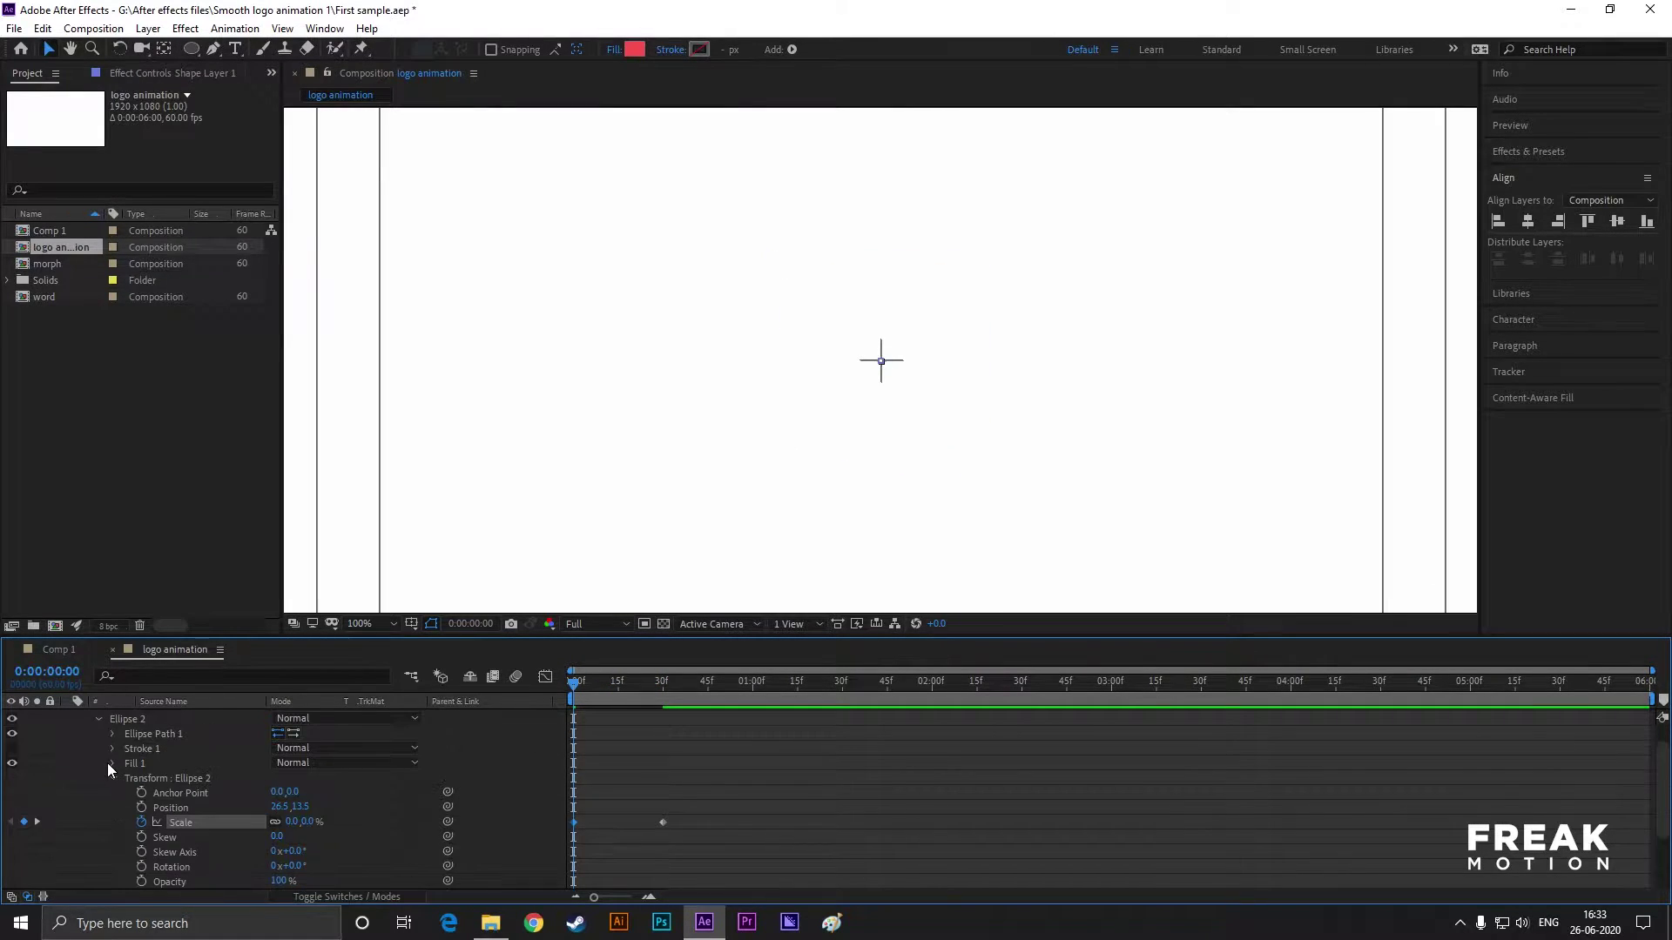
click(111, 785)
click(98, 808)
click(97, 747)
click(535, 775)
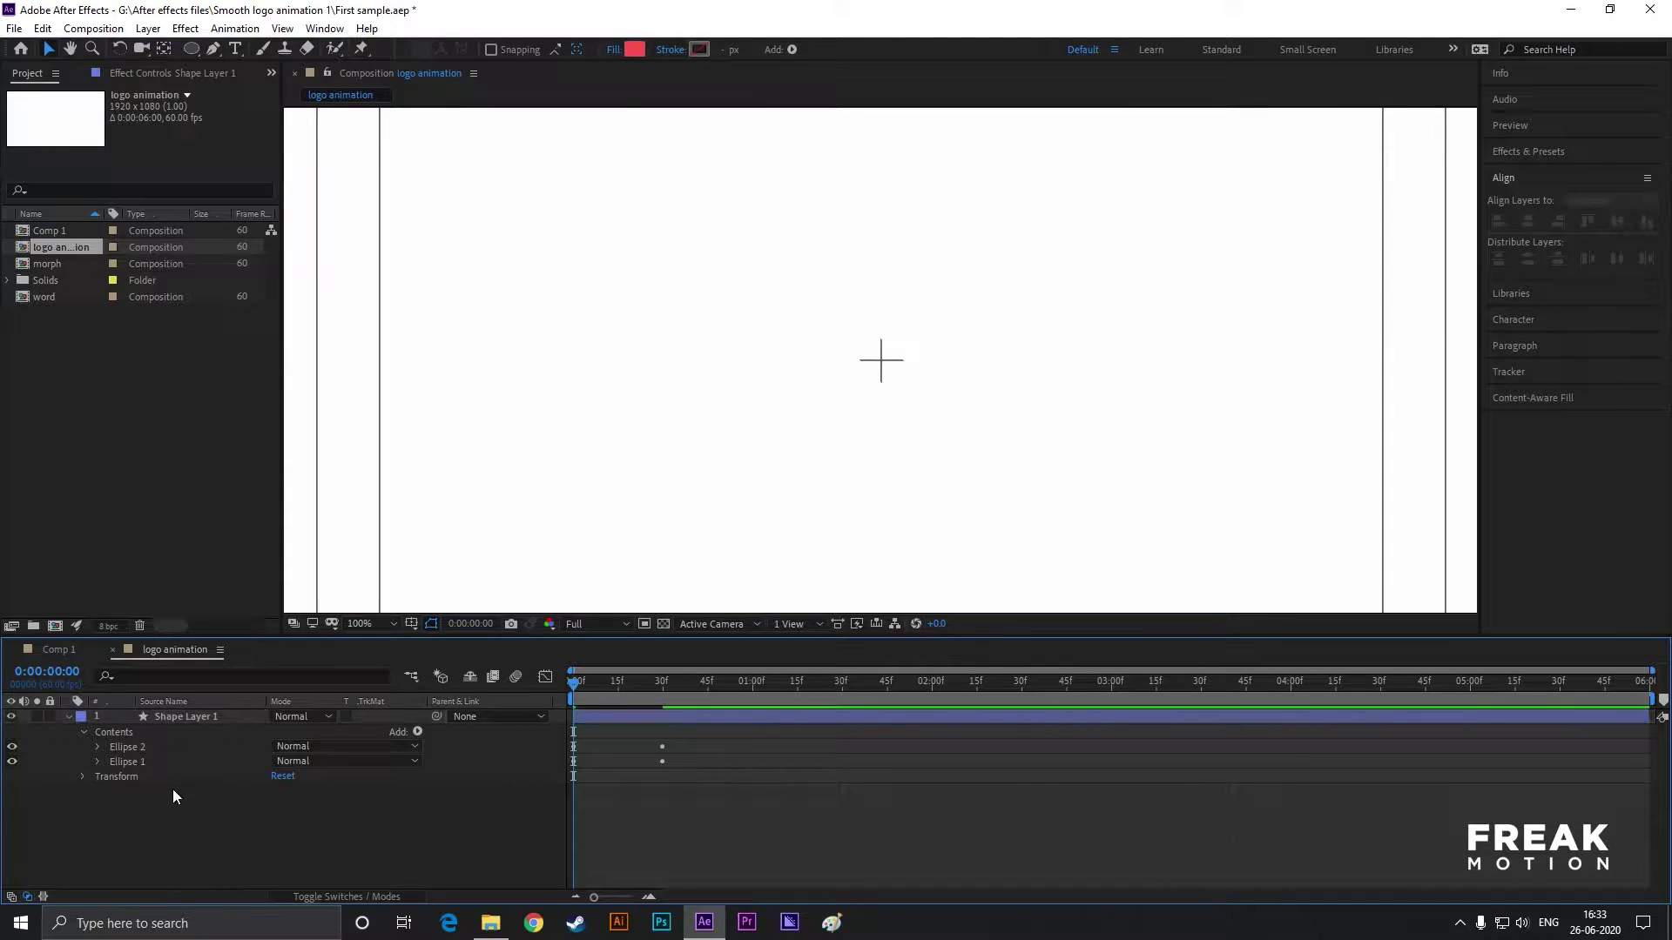
click(417, 731)
click(488, 541)
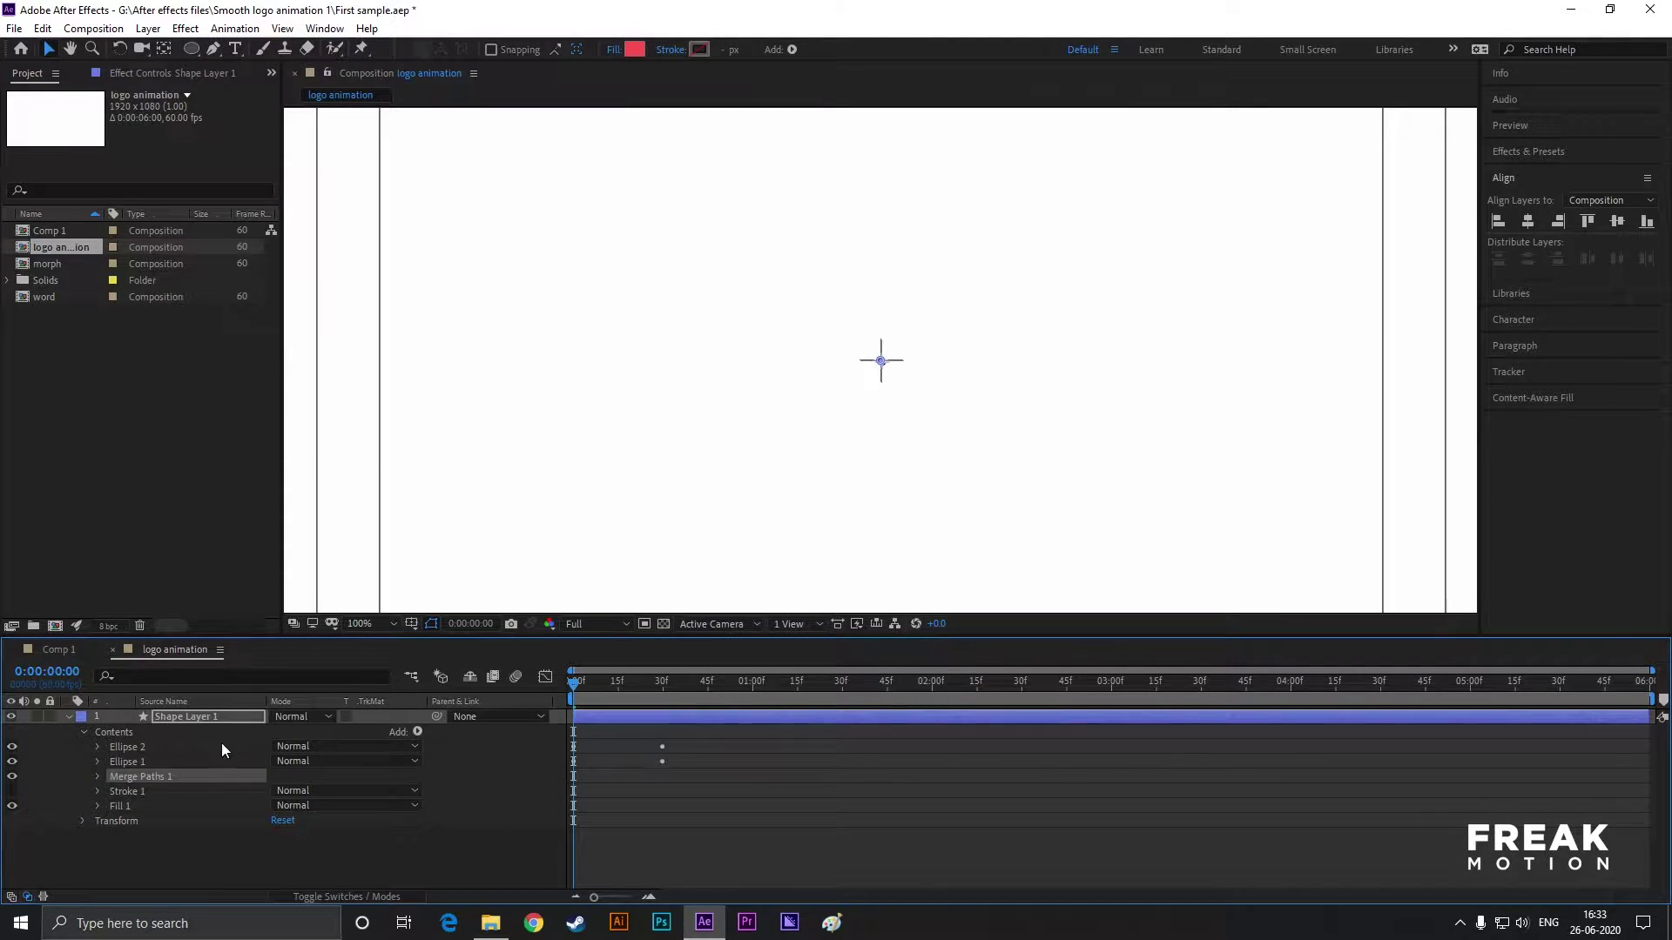
click(99, 775)
click(345, 790)
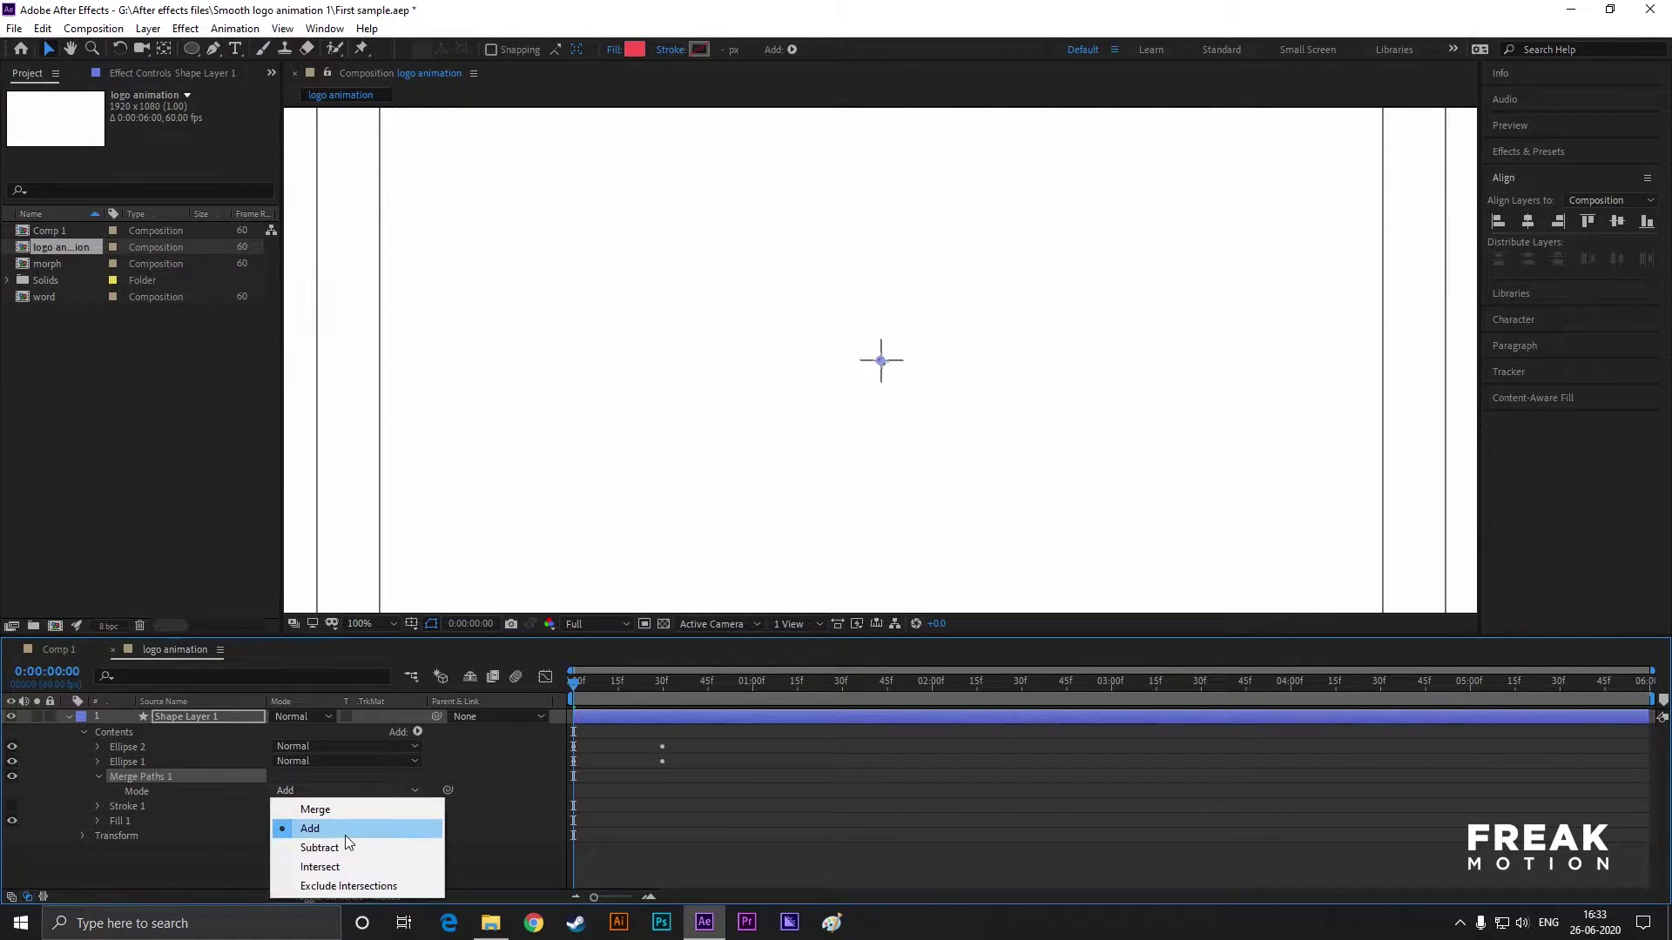
click(320, 846)
click(98, 777)
- Reveal the shape layer's keyframes and delay both Ellipse 1 scale keyframes by 5 frames, to frames 5 and 35
click(98, 763)
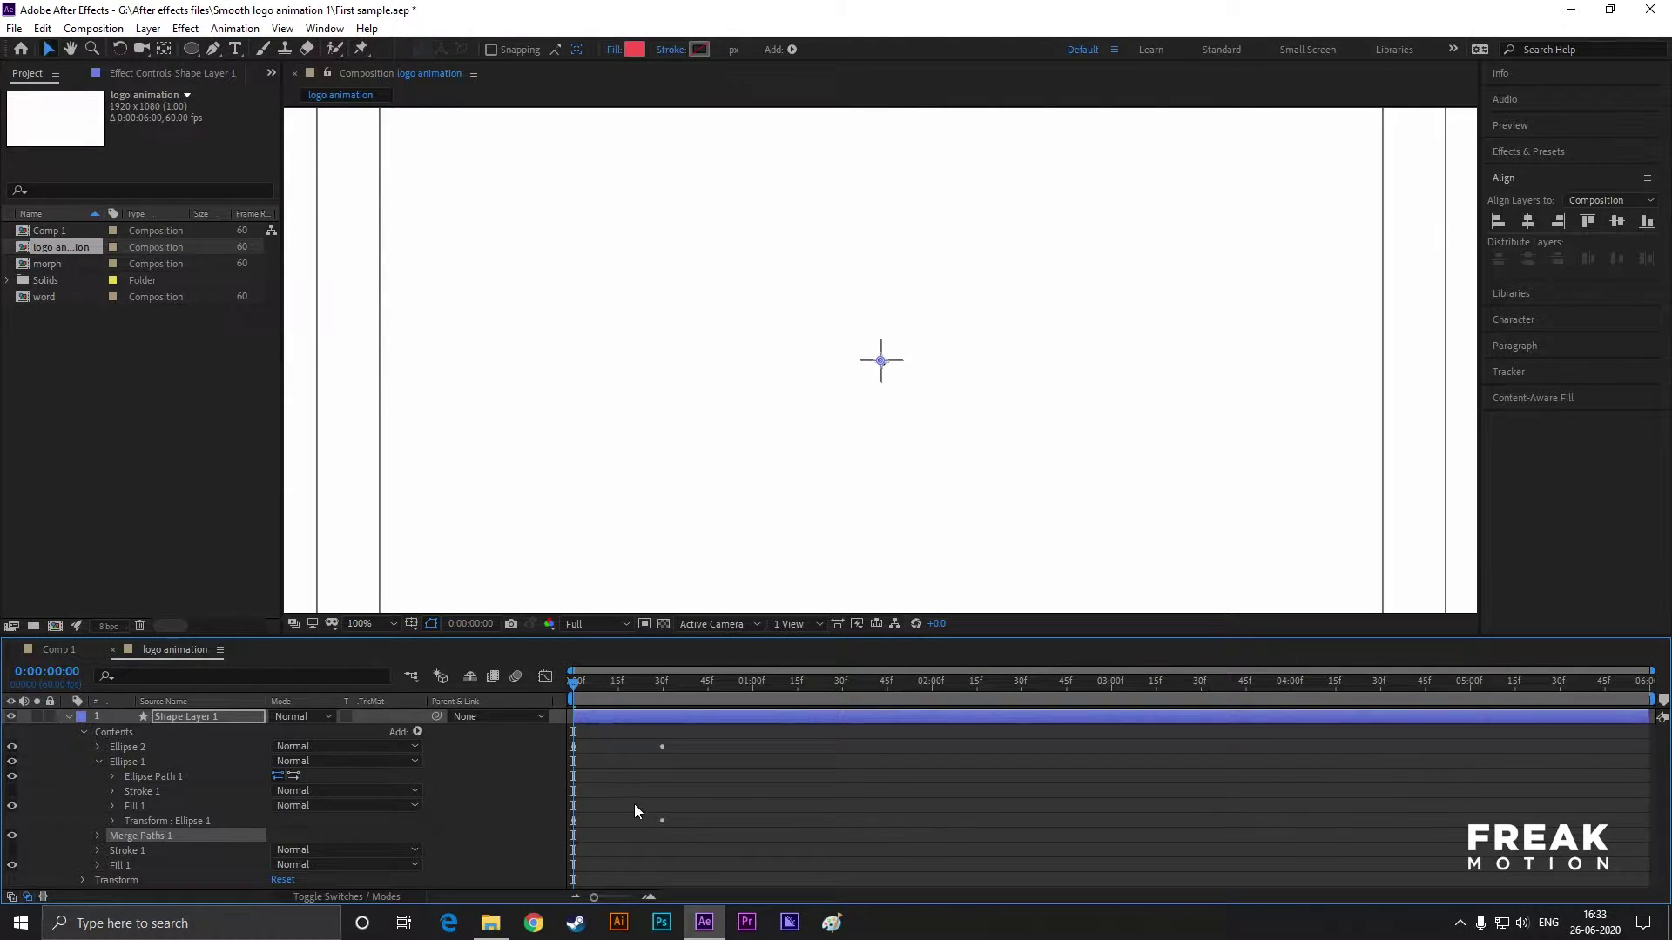
click(249, 717)
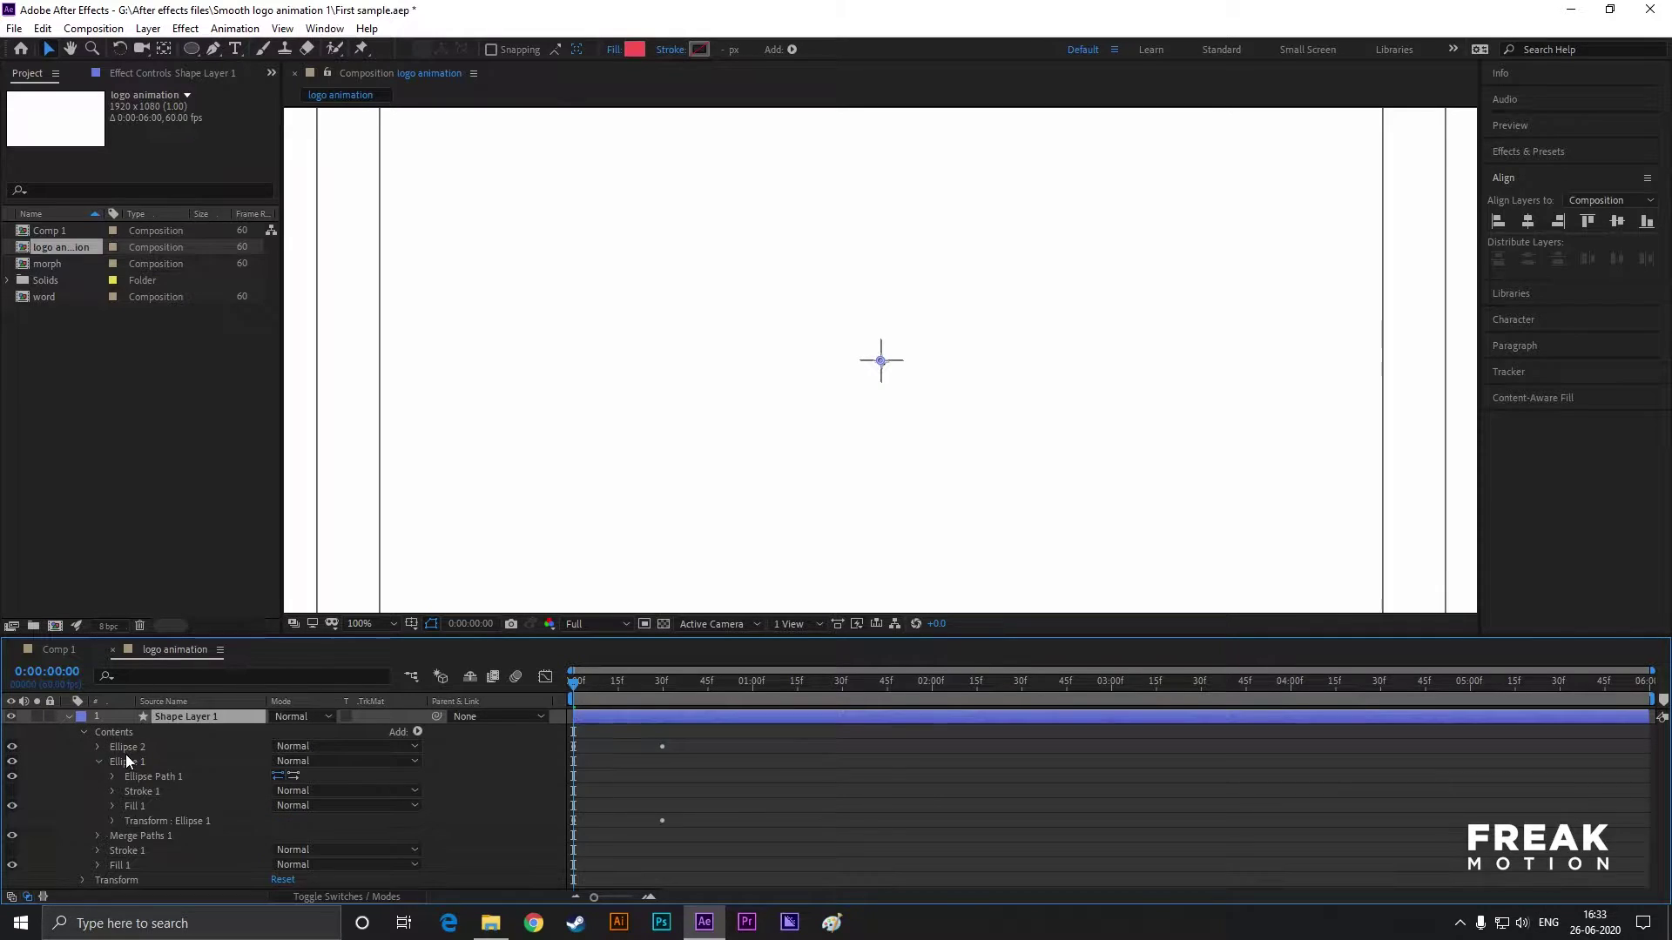
click(98, 763)
click(206, 859)
click(184, 706)
click(180, 717)
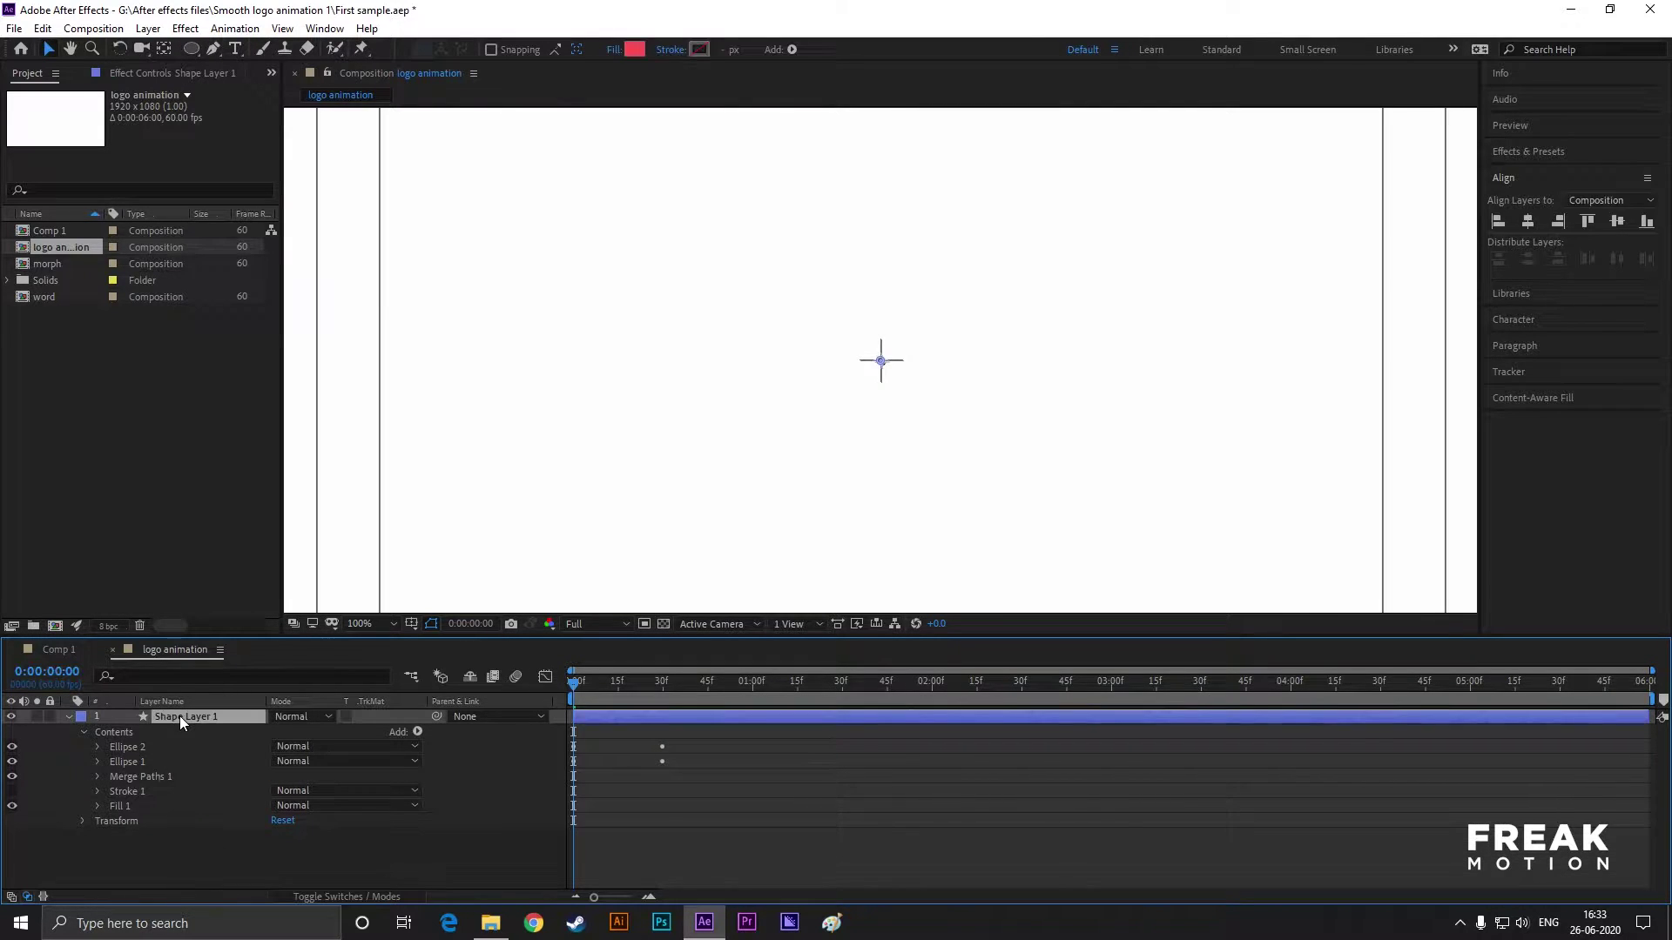
key(u)
mouse_move(702, 772)
mouse_down()
mouse_move(557, 794)
mouse_move(677, 776)
mouse_up()
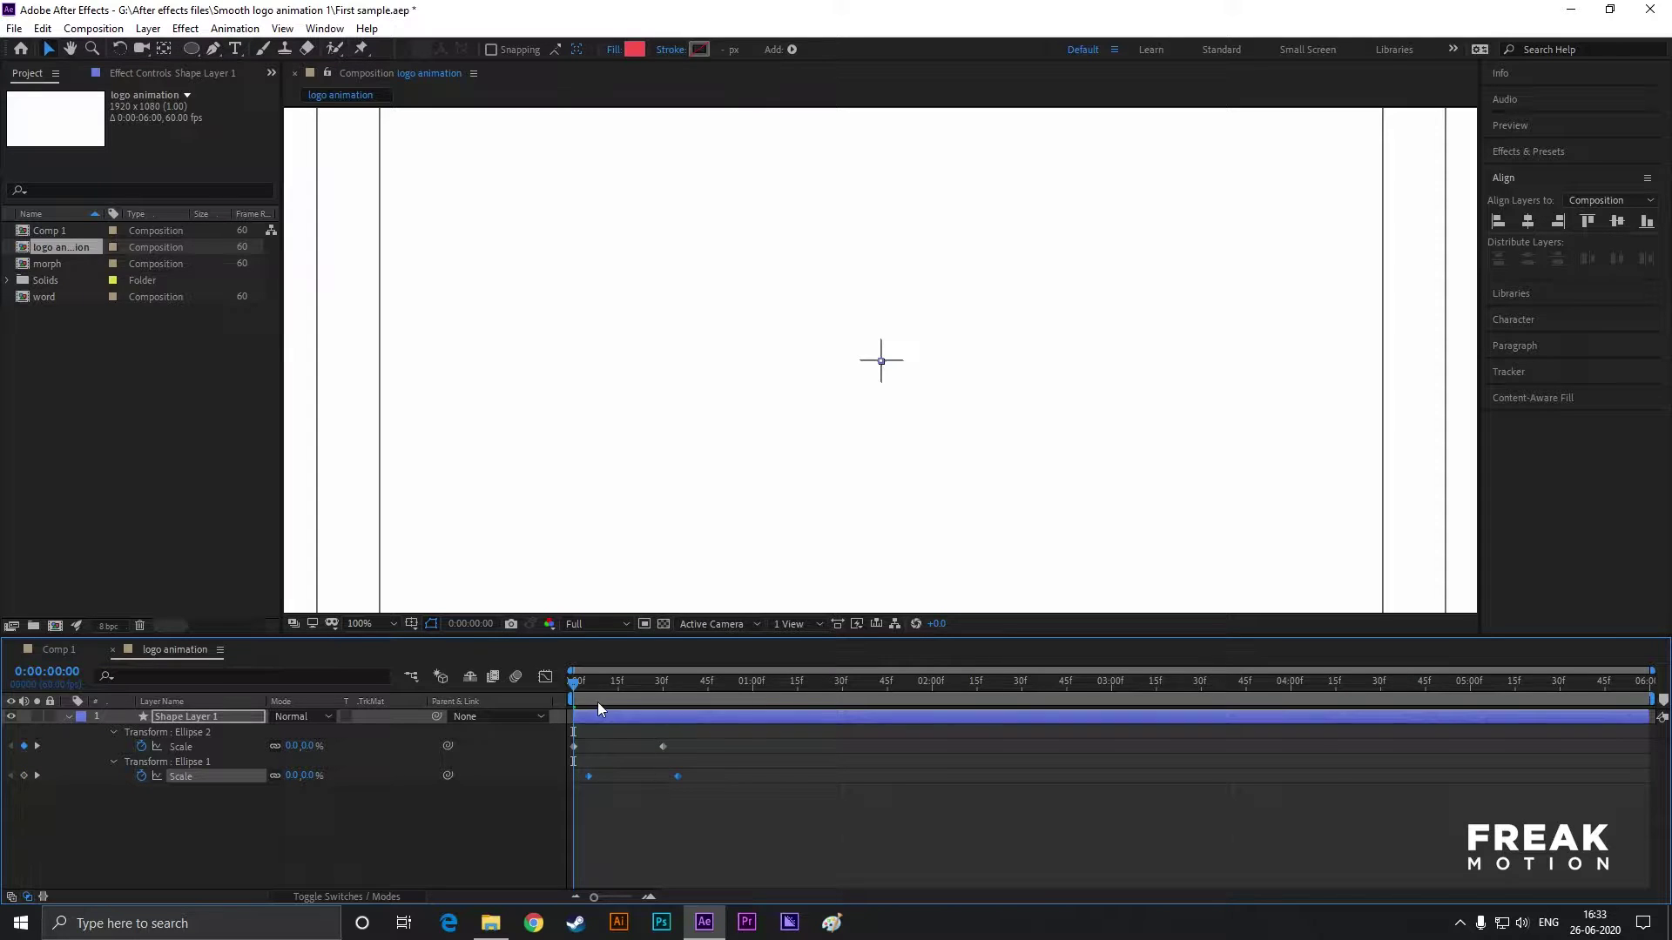
- Apply Easy Ease to all four scale keyframes, preview the animation, and return the playhead to frame 35
mouse_move(574, 688)
mouse_down()
mouse_move(688, 710)
mouse_move(574, 704)
mouse_up()
drag(730, 738, 572, 820)
key(F9)
key(space)
key(space)
drag(729, 688, 672, 709)
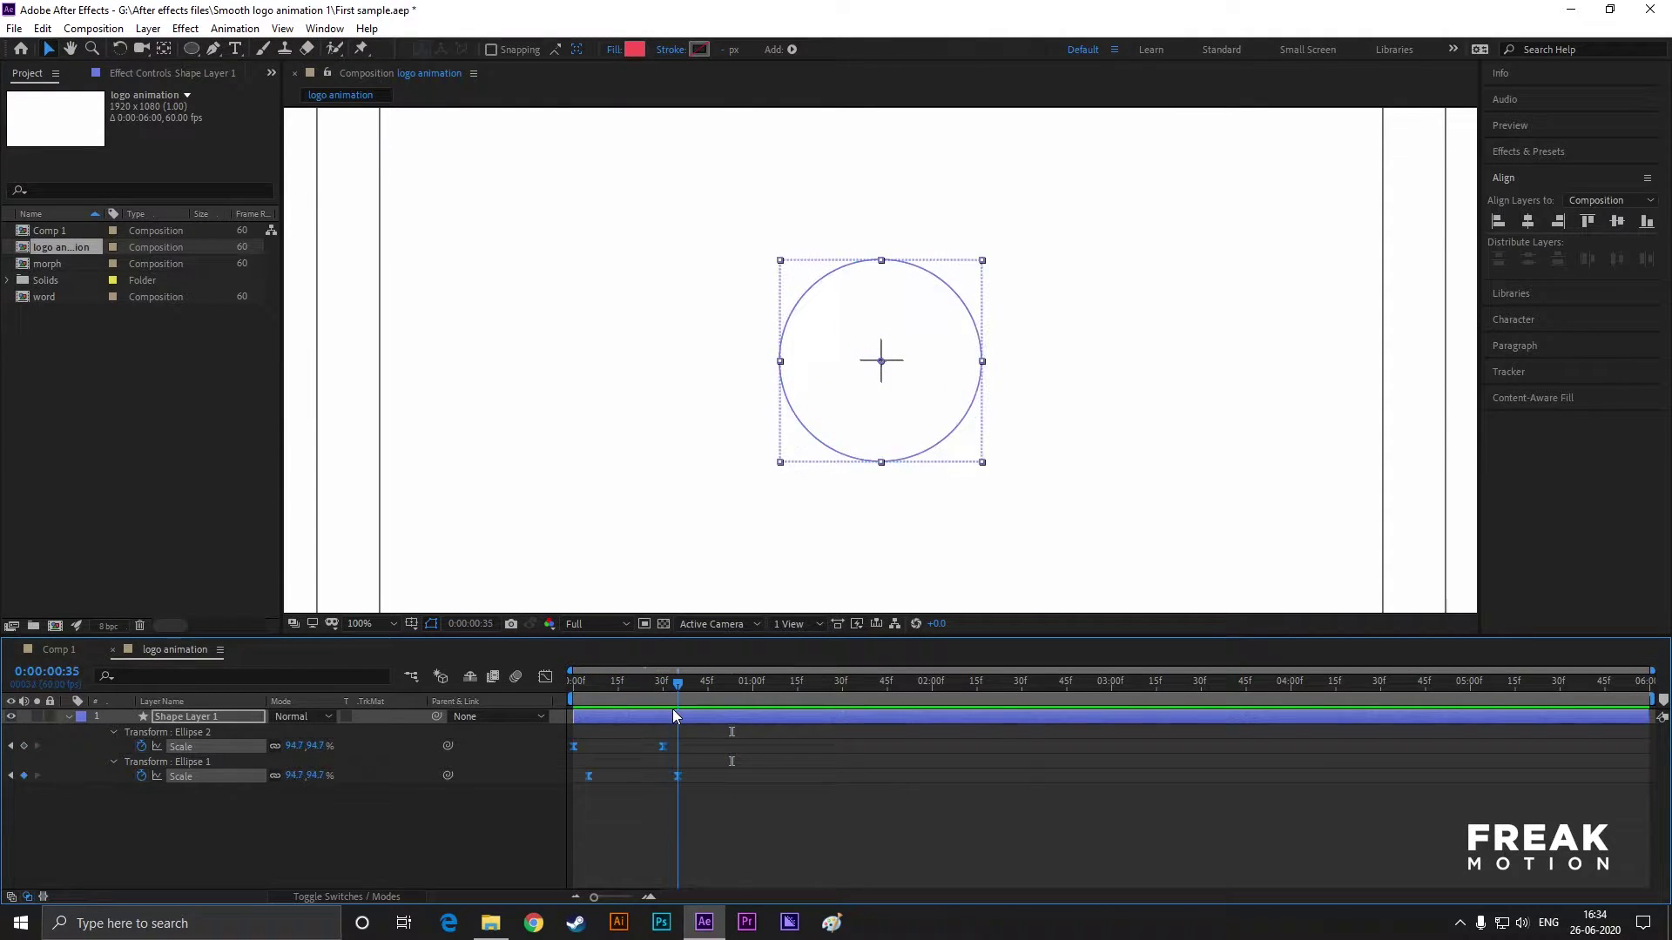
- Collapse the shape layer and rename it exp
click(68, 715)
click(178, 720)
right_click(178, 717)
click(255, 709)
text(ex)
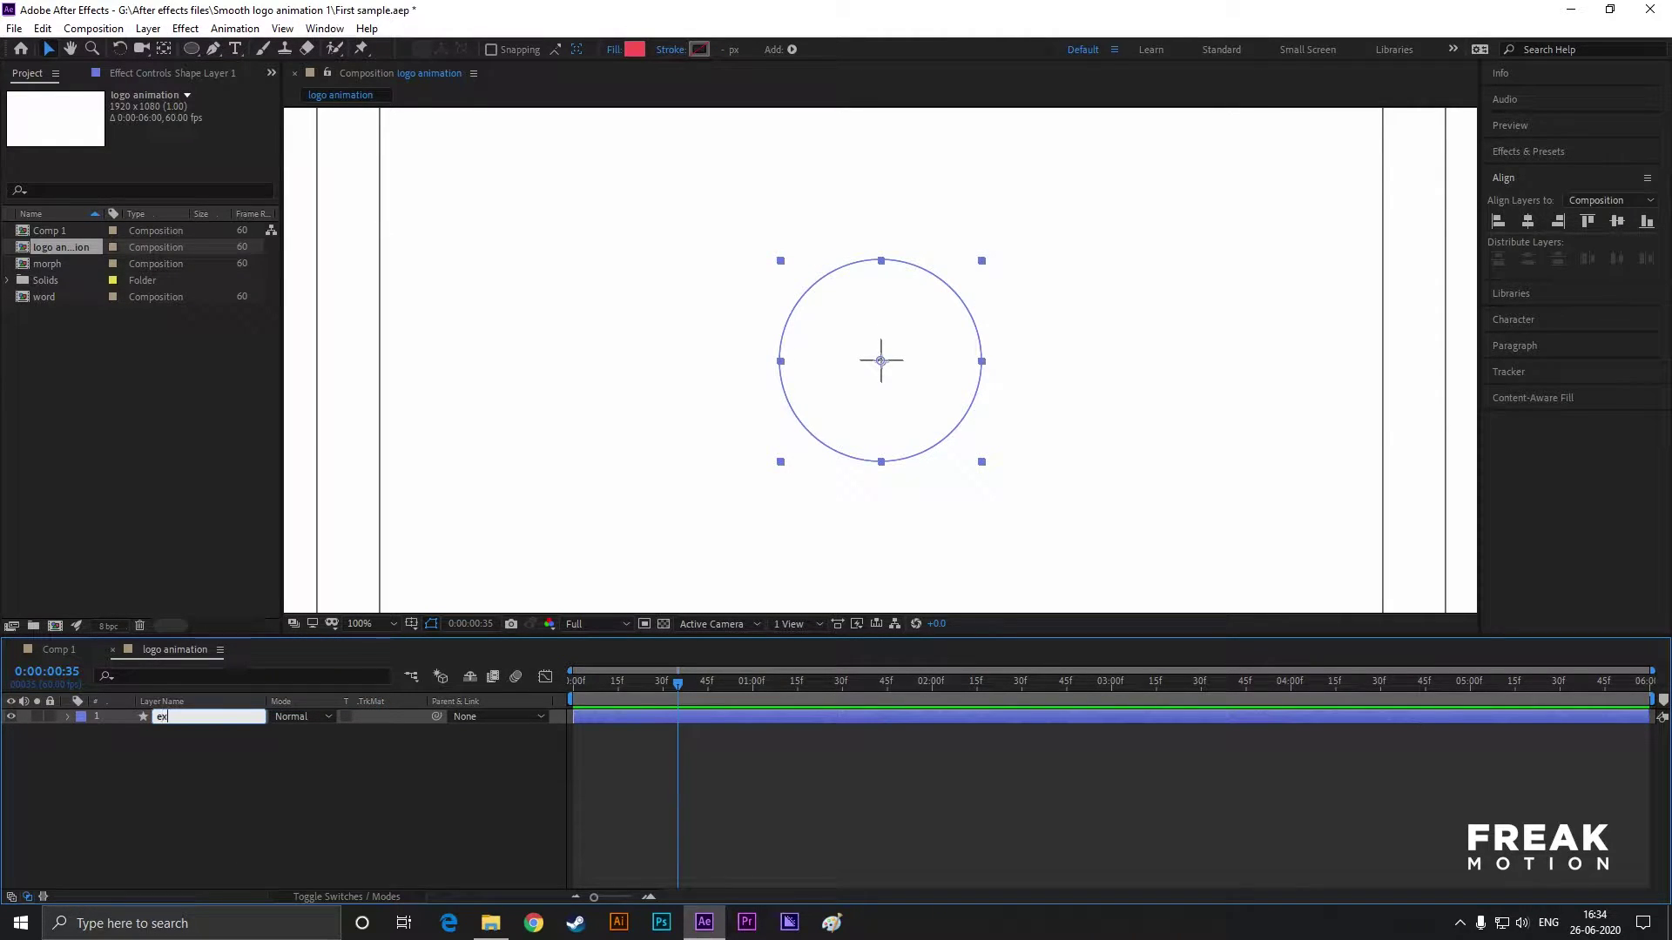
text(p)
click(209, 801)
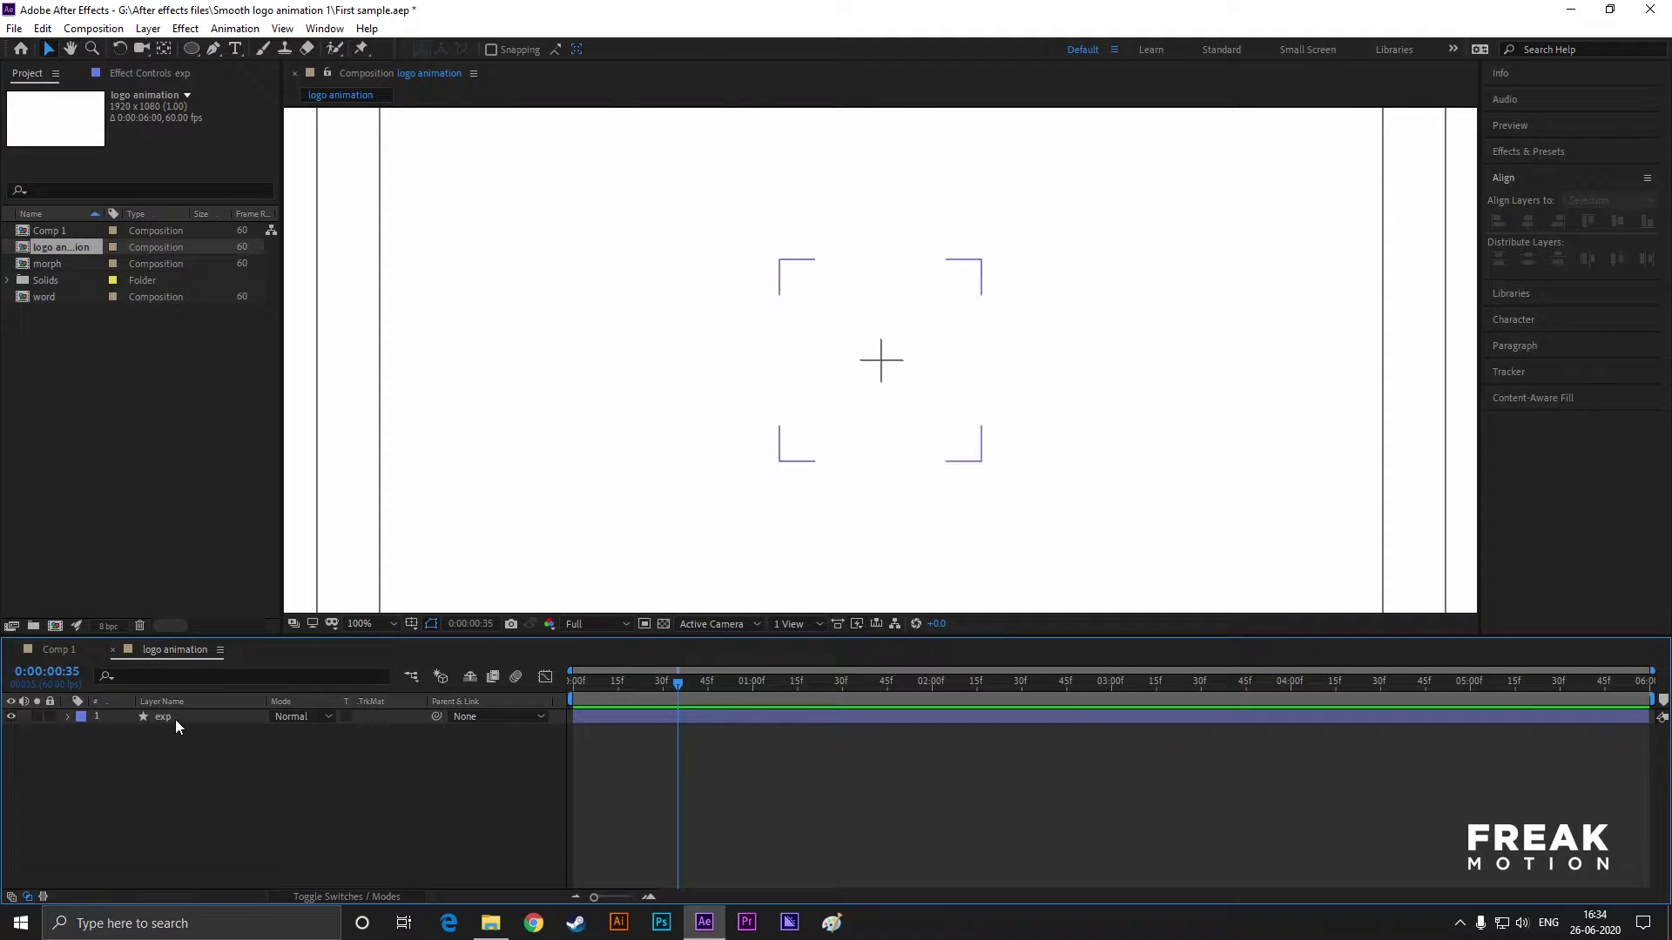
- Duplicate the exp layer and rename the copy red circle
click(175, 720)
key(ctrl+d)
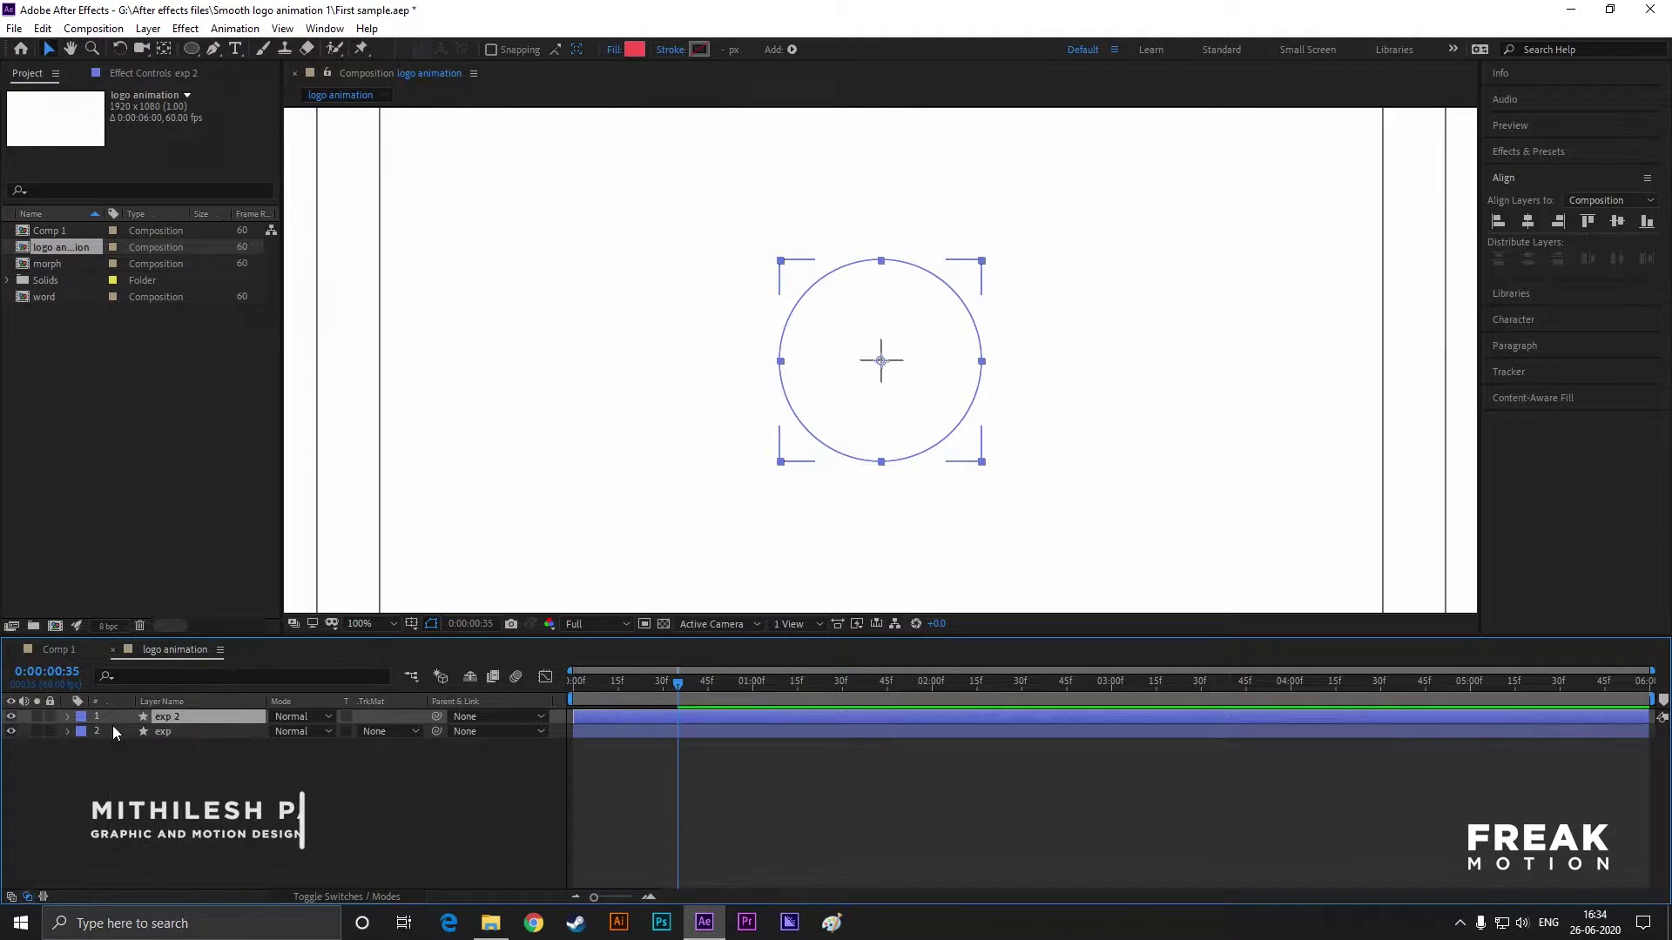
click(68, 716)
right_click(175, 714)
click(232, 704)
text(red circle)
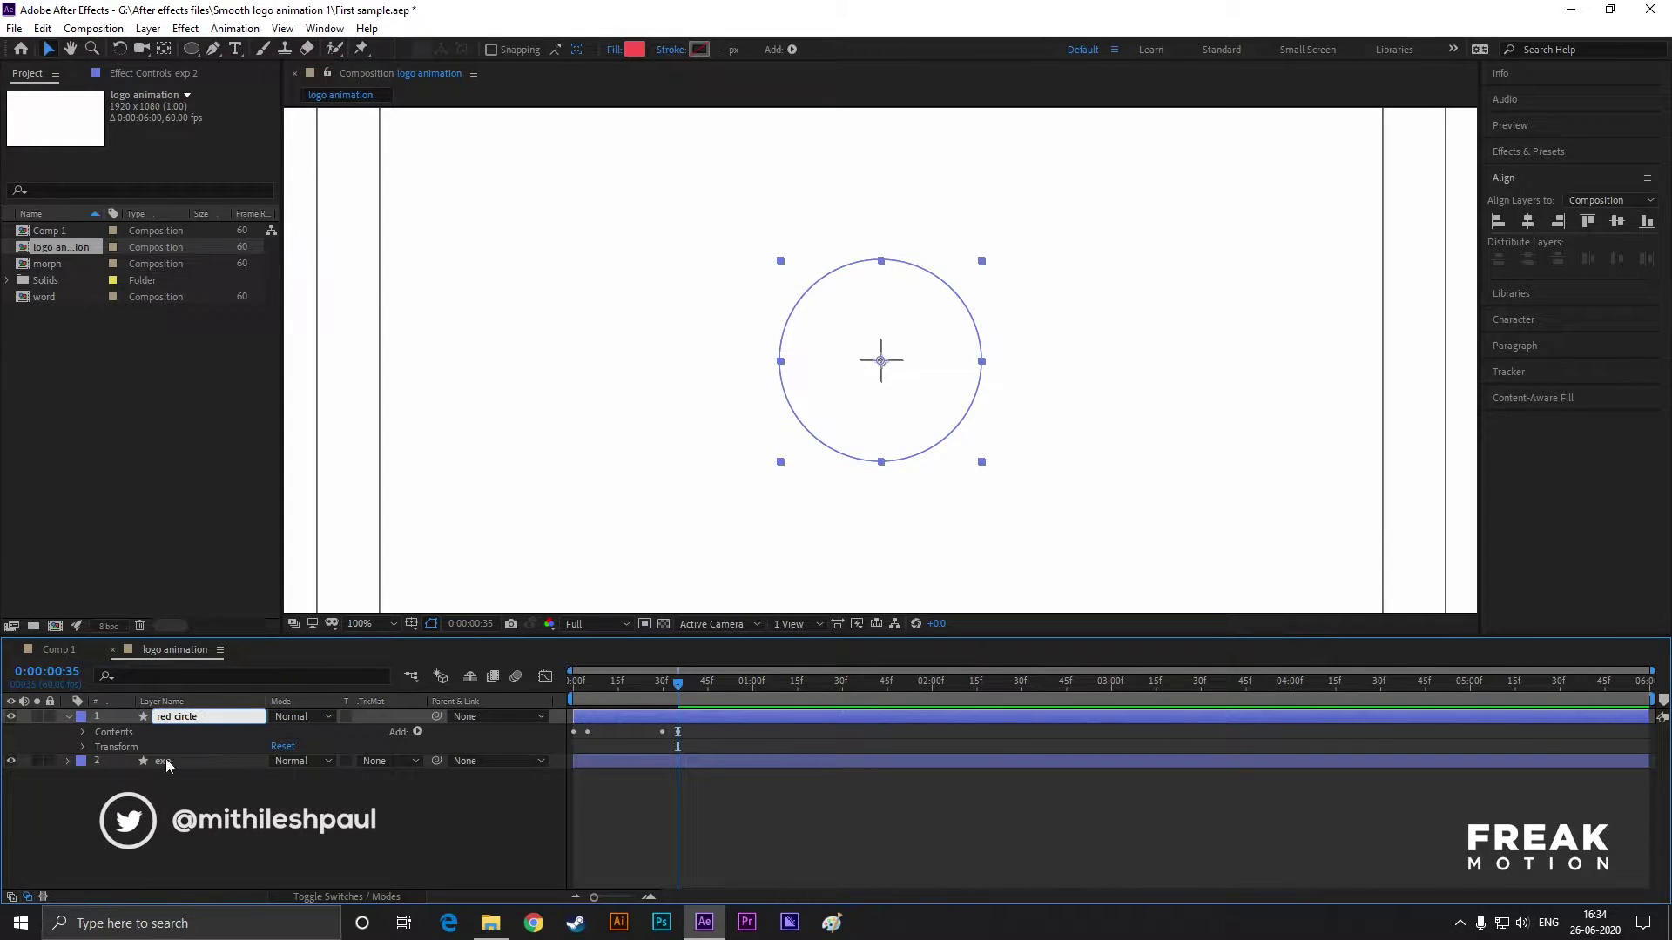
key(Return)
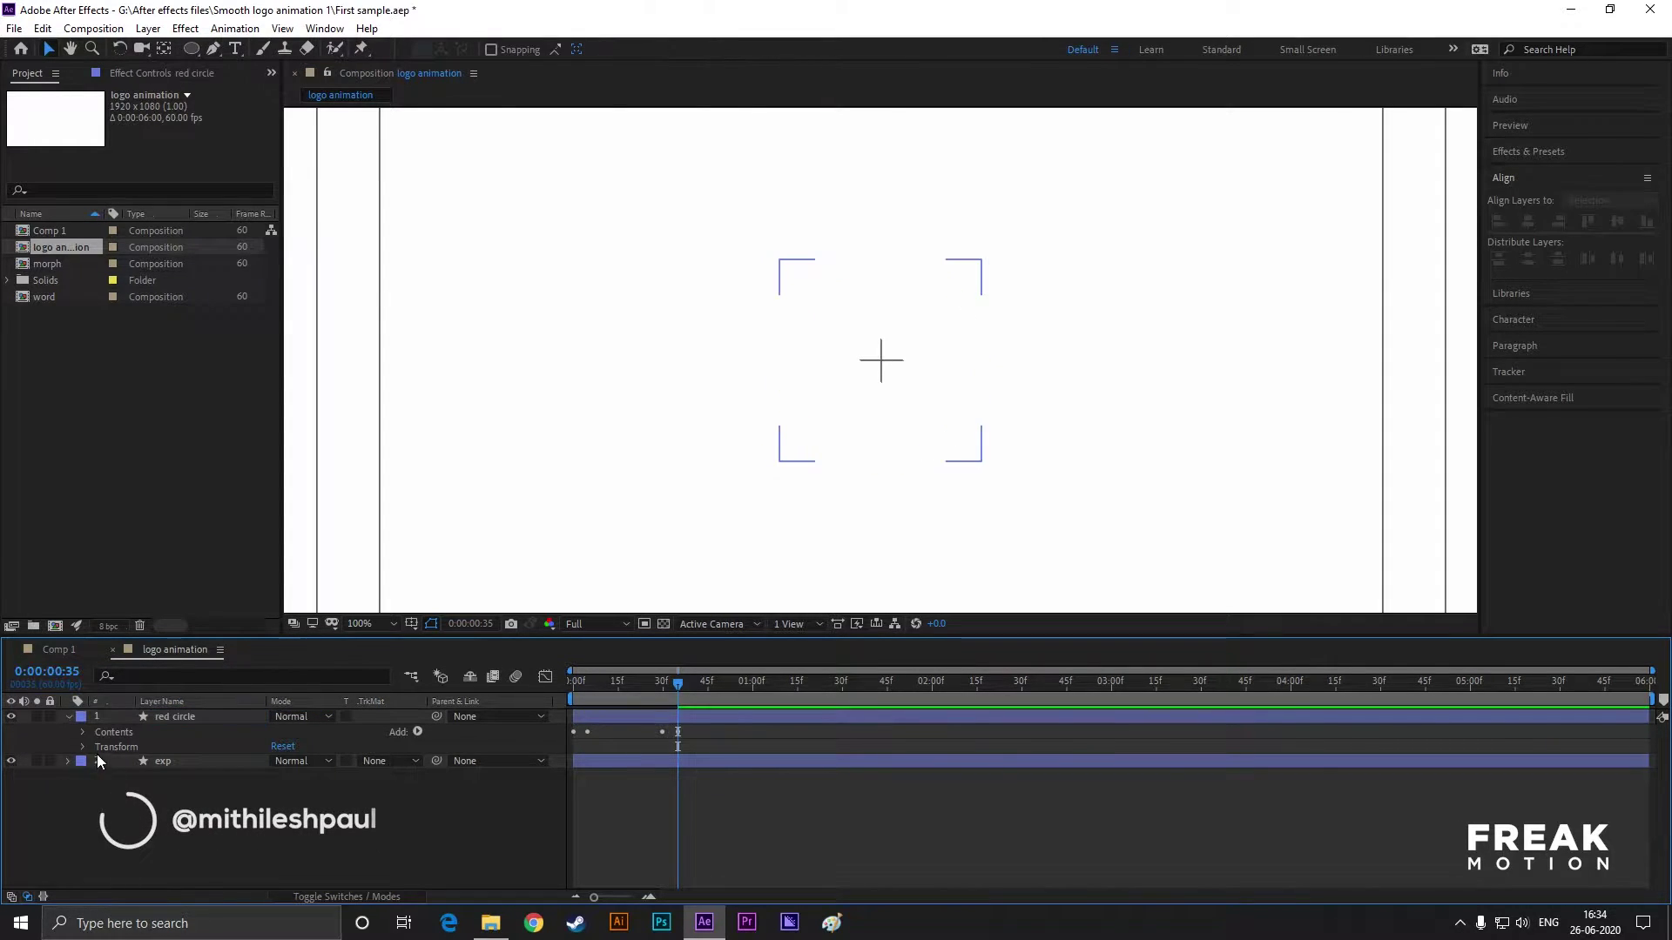
- Delete Ellipse 1 and Merge Paths 1 from the red circle layer's contents
click(83, 732)
click(127, 763)
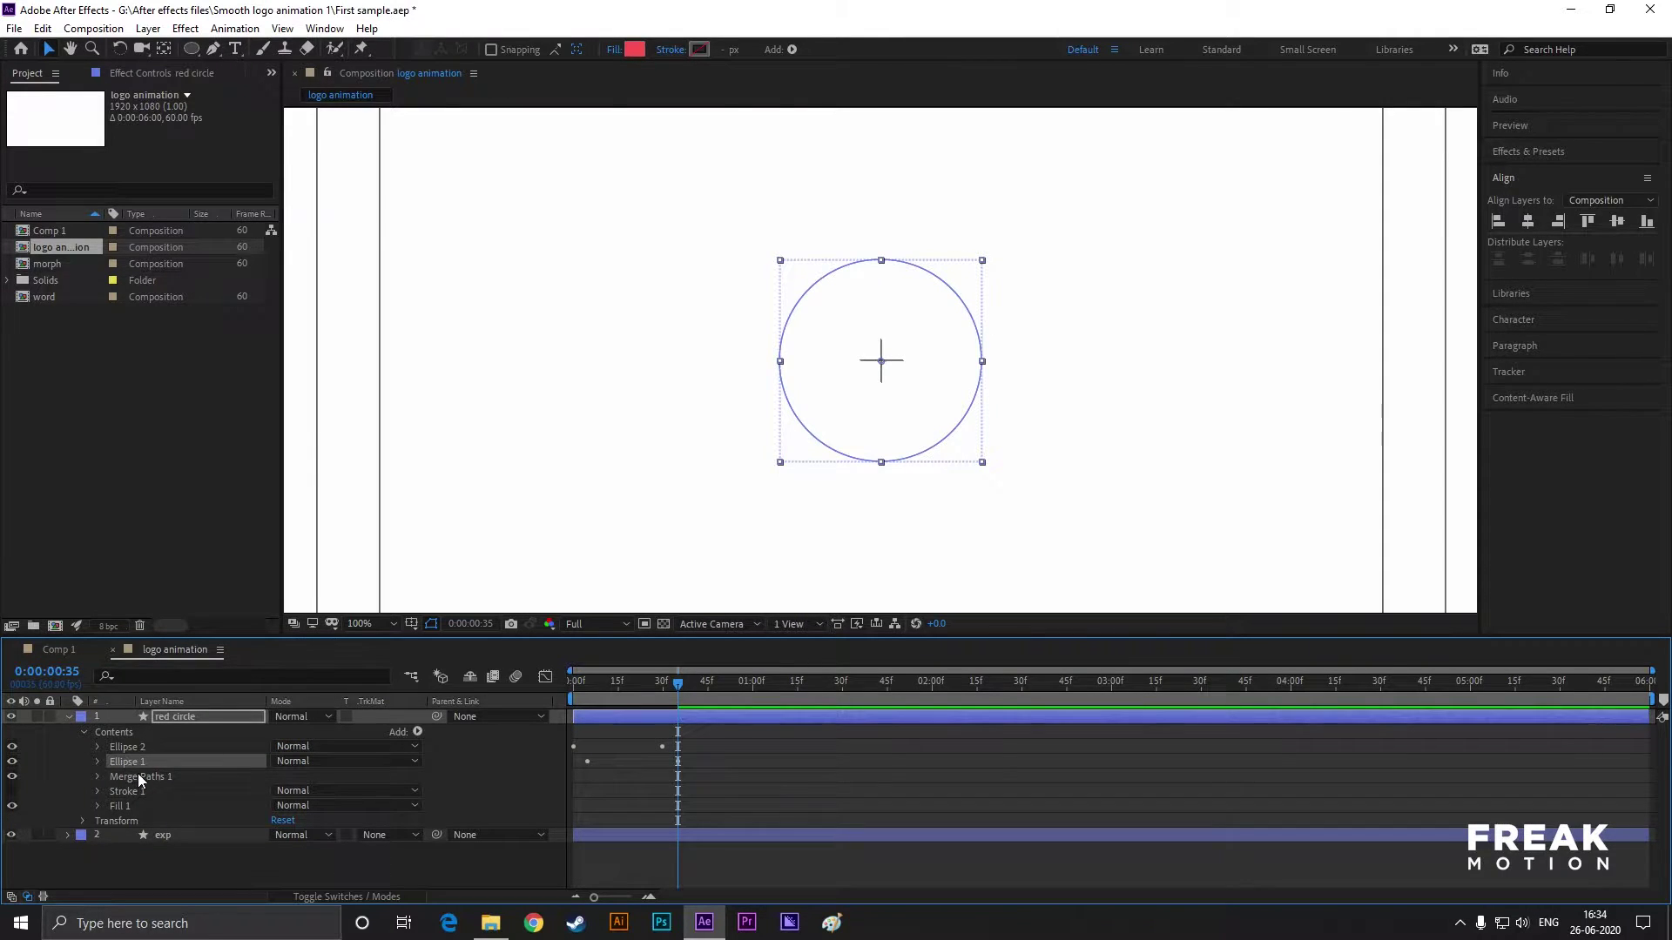
key(Delete)
click(134, 765)
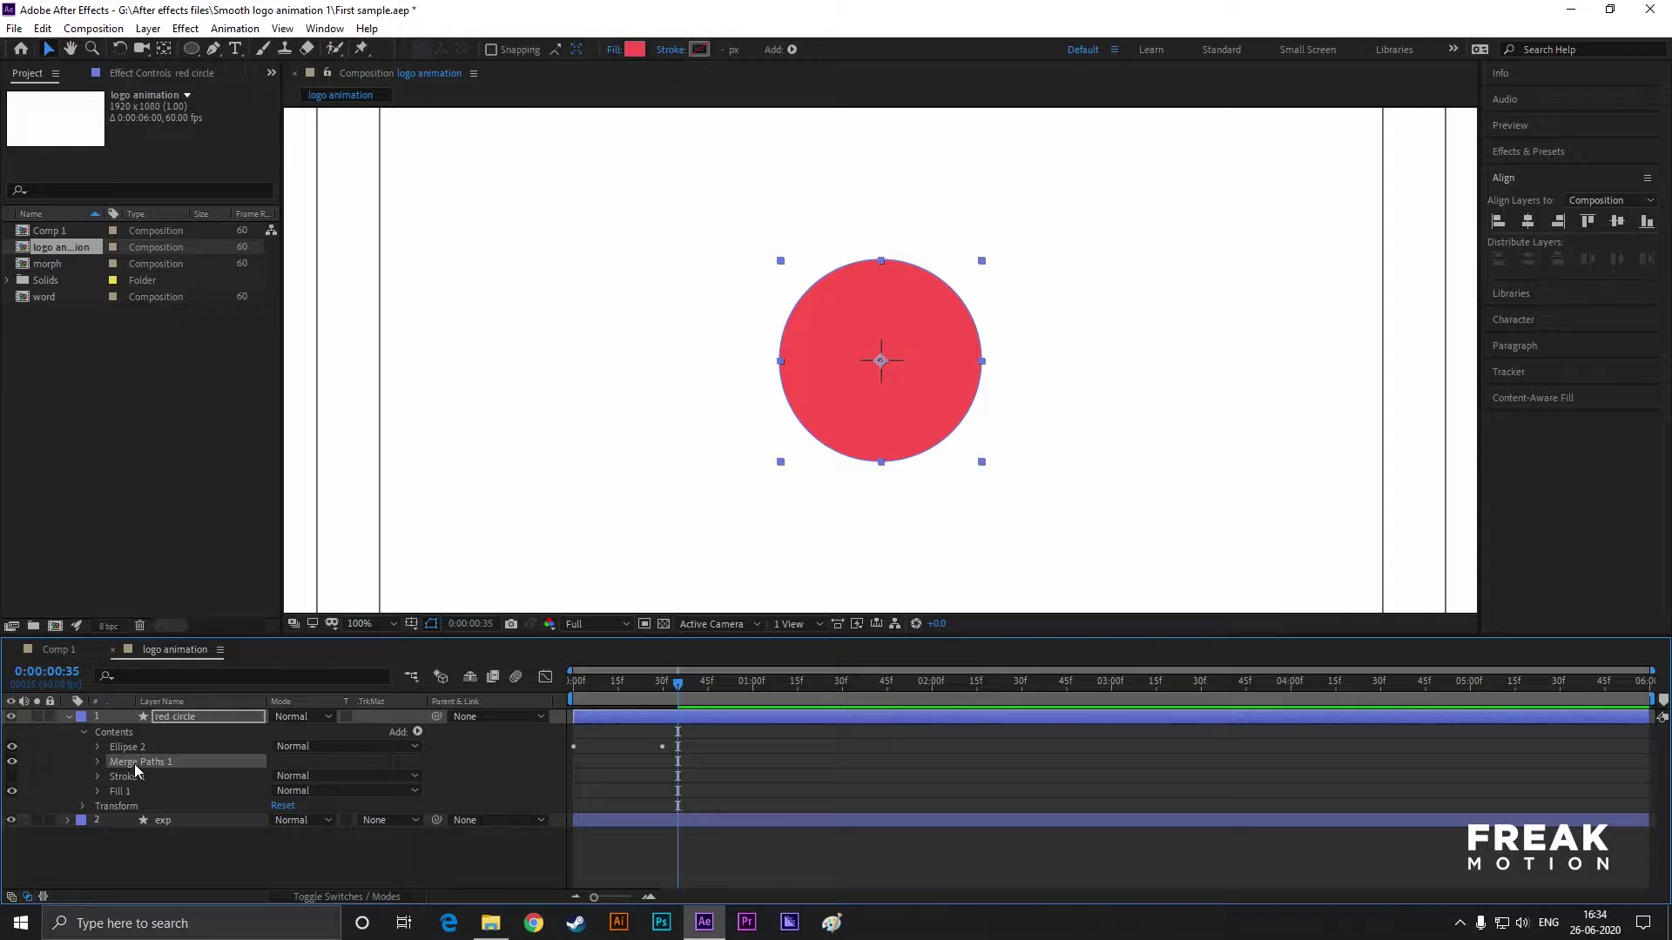
key(Delete)
- Shift the red circle layer's two scale keyframes to frames 10 and 40, and collapse the layer
click(98, 748)
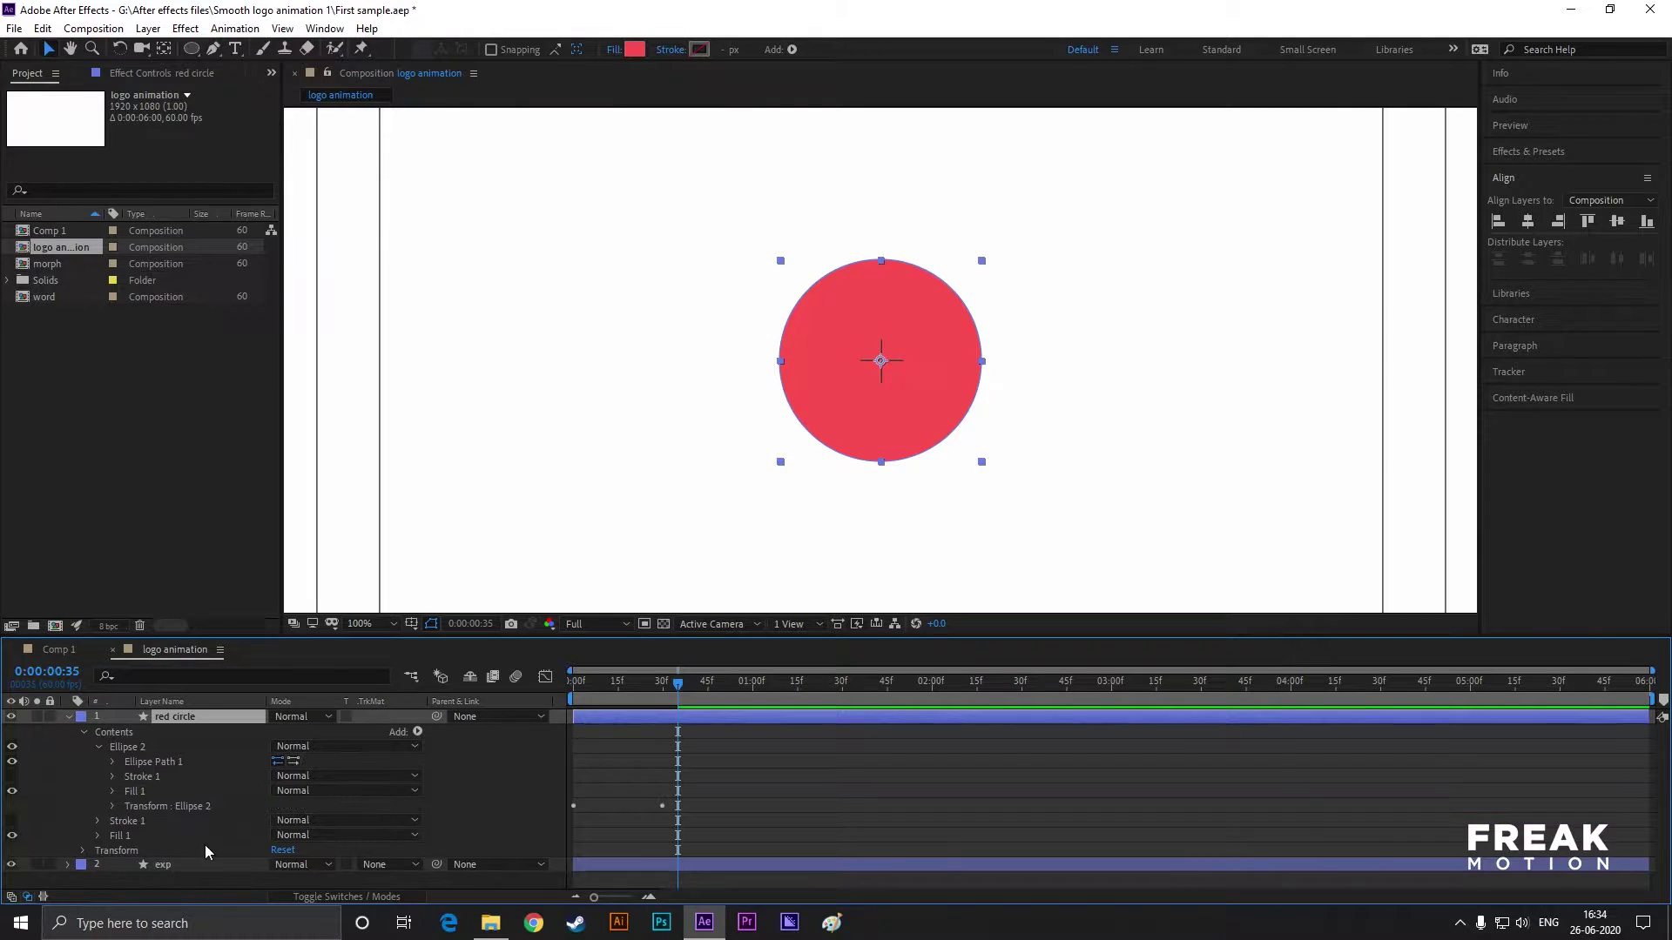
drag(675, 691, 661, 696)
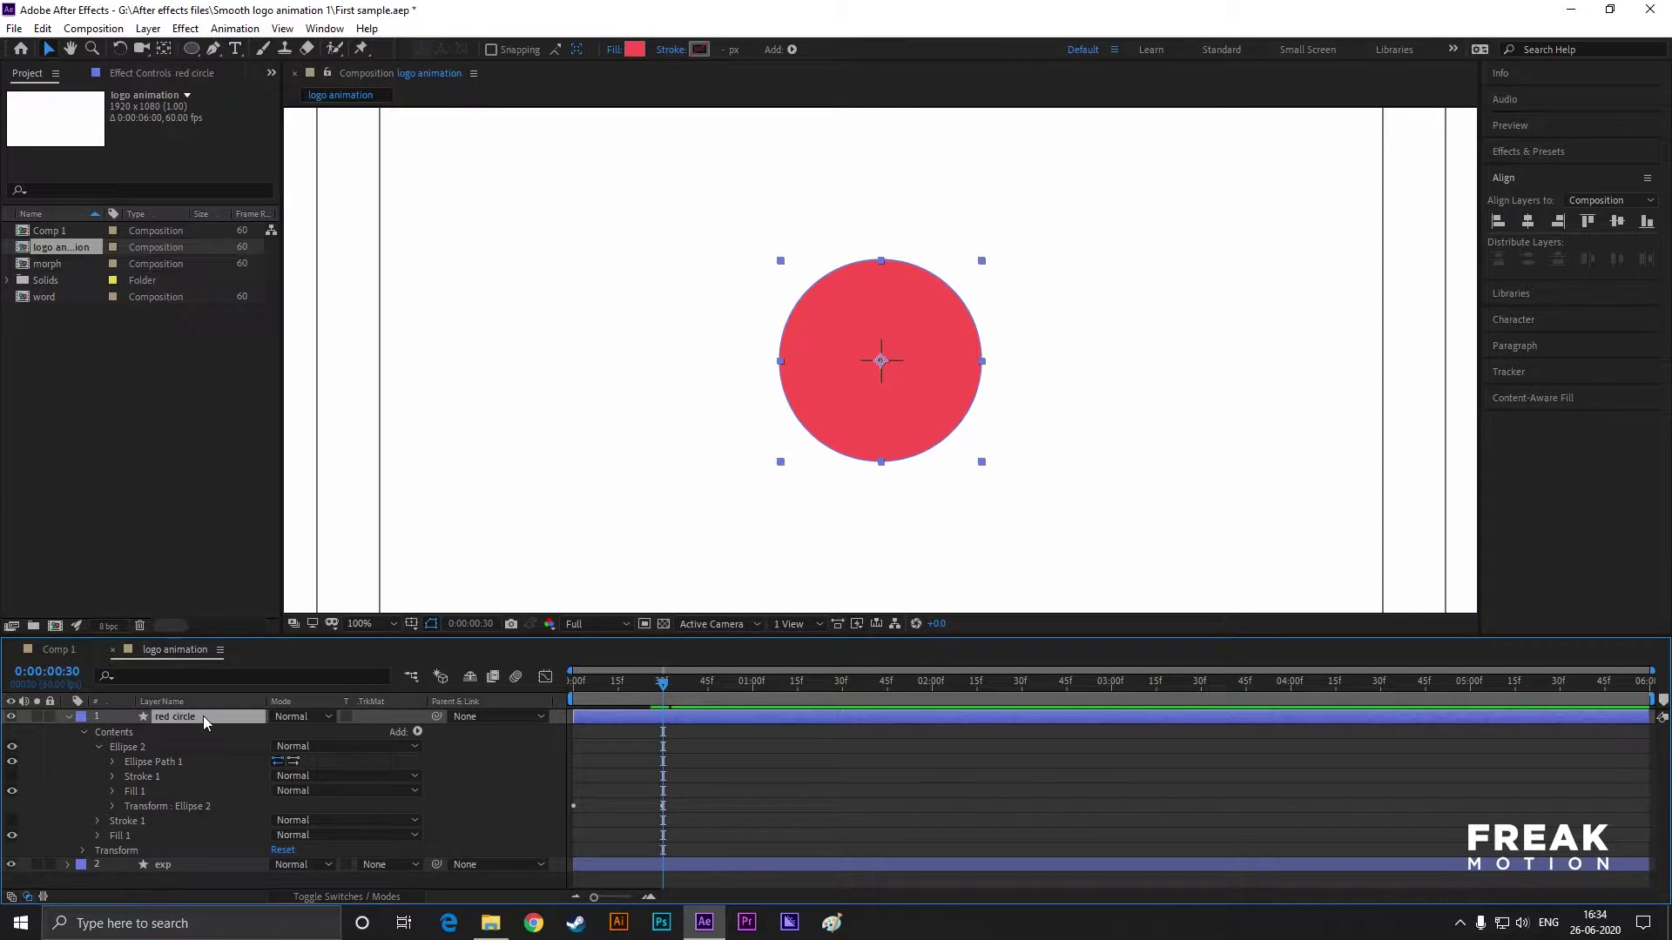
key(u)
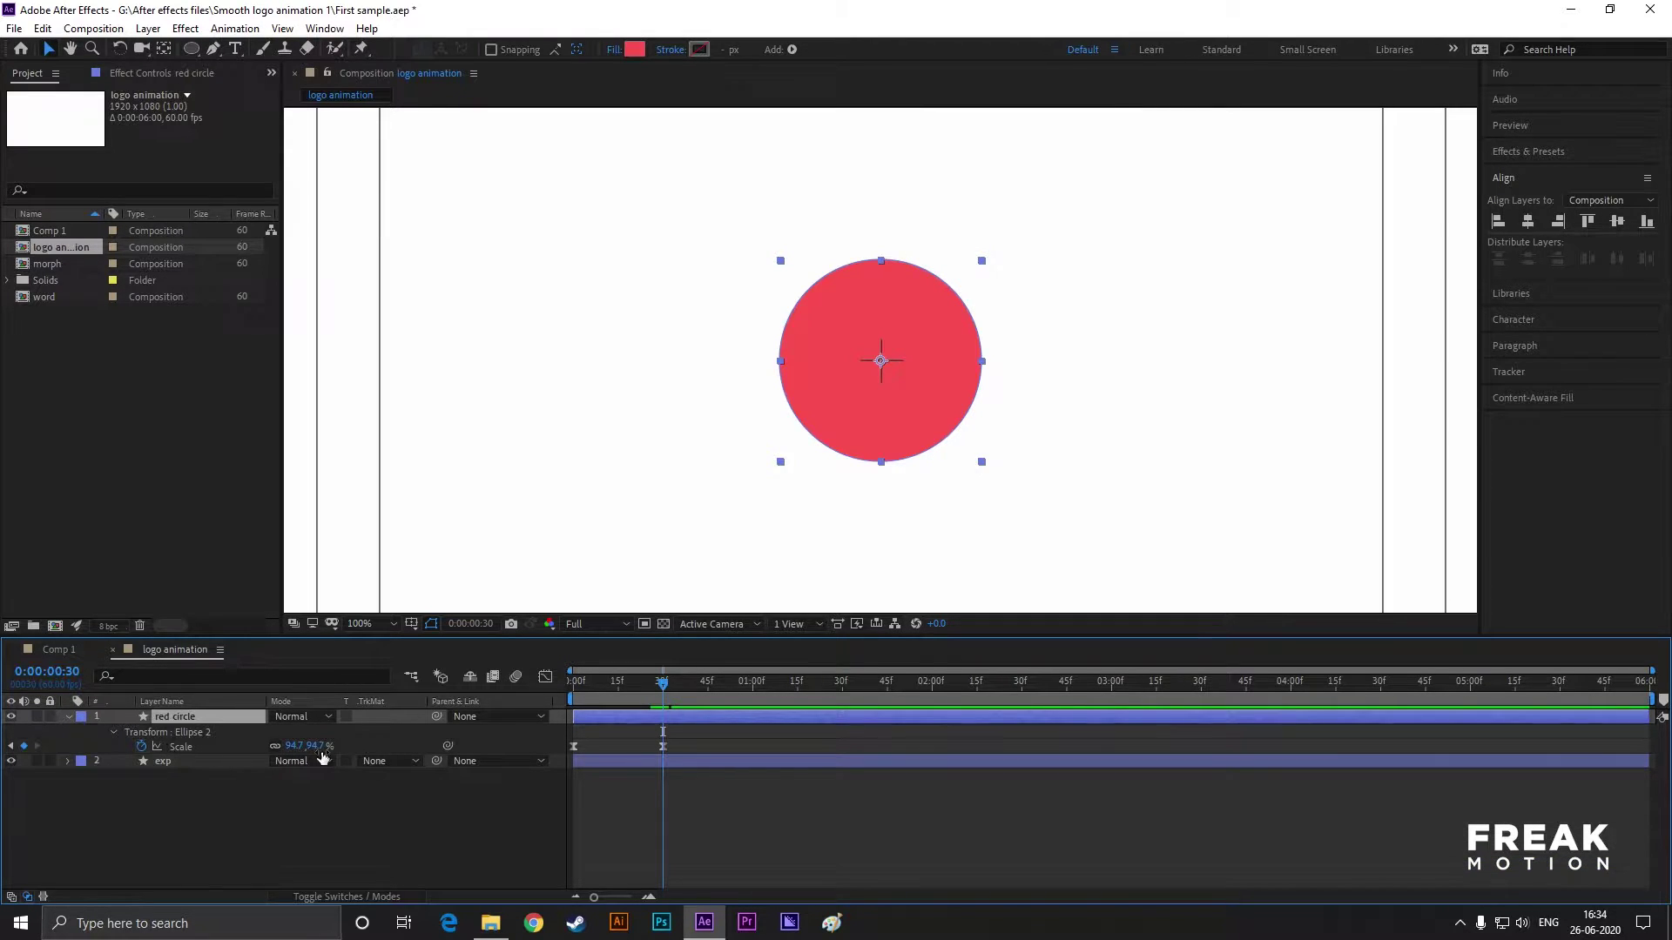
drag(706, 734, 570, 749)
drag(571, 747, 589, 747)
mouse_move(664, 692)
mouse_down()
mouse_move(559, 691)
mouse_move(672, 712)
mouse_up()
drag(585, 747, 603, 747)
key(ctrl+z)
mouse_move(671, 693)
mouse_down()
mouse_move(601, 697)
mouse_move(692, 703)
mouse_move(540, 729)
mouse_move(677, 783)
mouse_move(802, 687)
mouse_move(557, 687)
mouse_move(689, 693)
mouse_up()
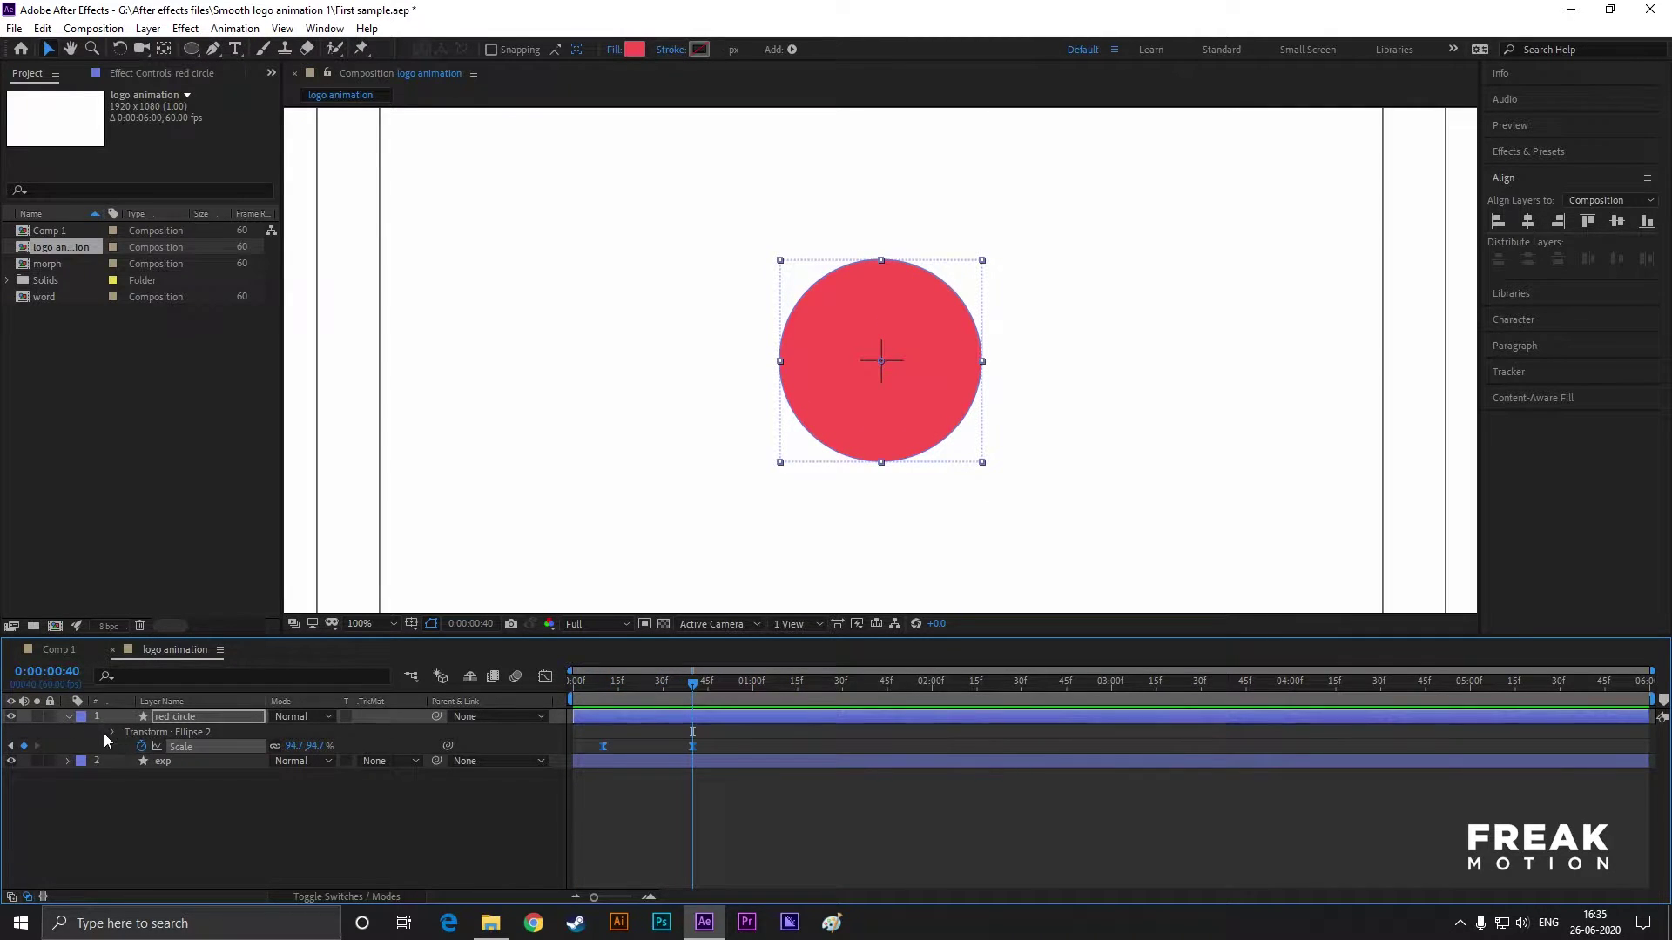
click(114, 731)
click(69, 717)
click(176, 747)
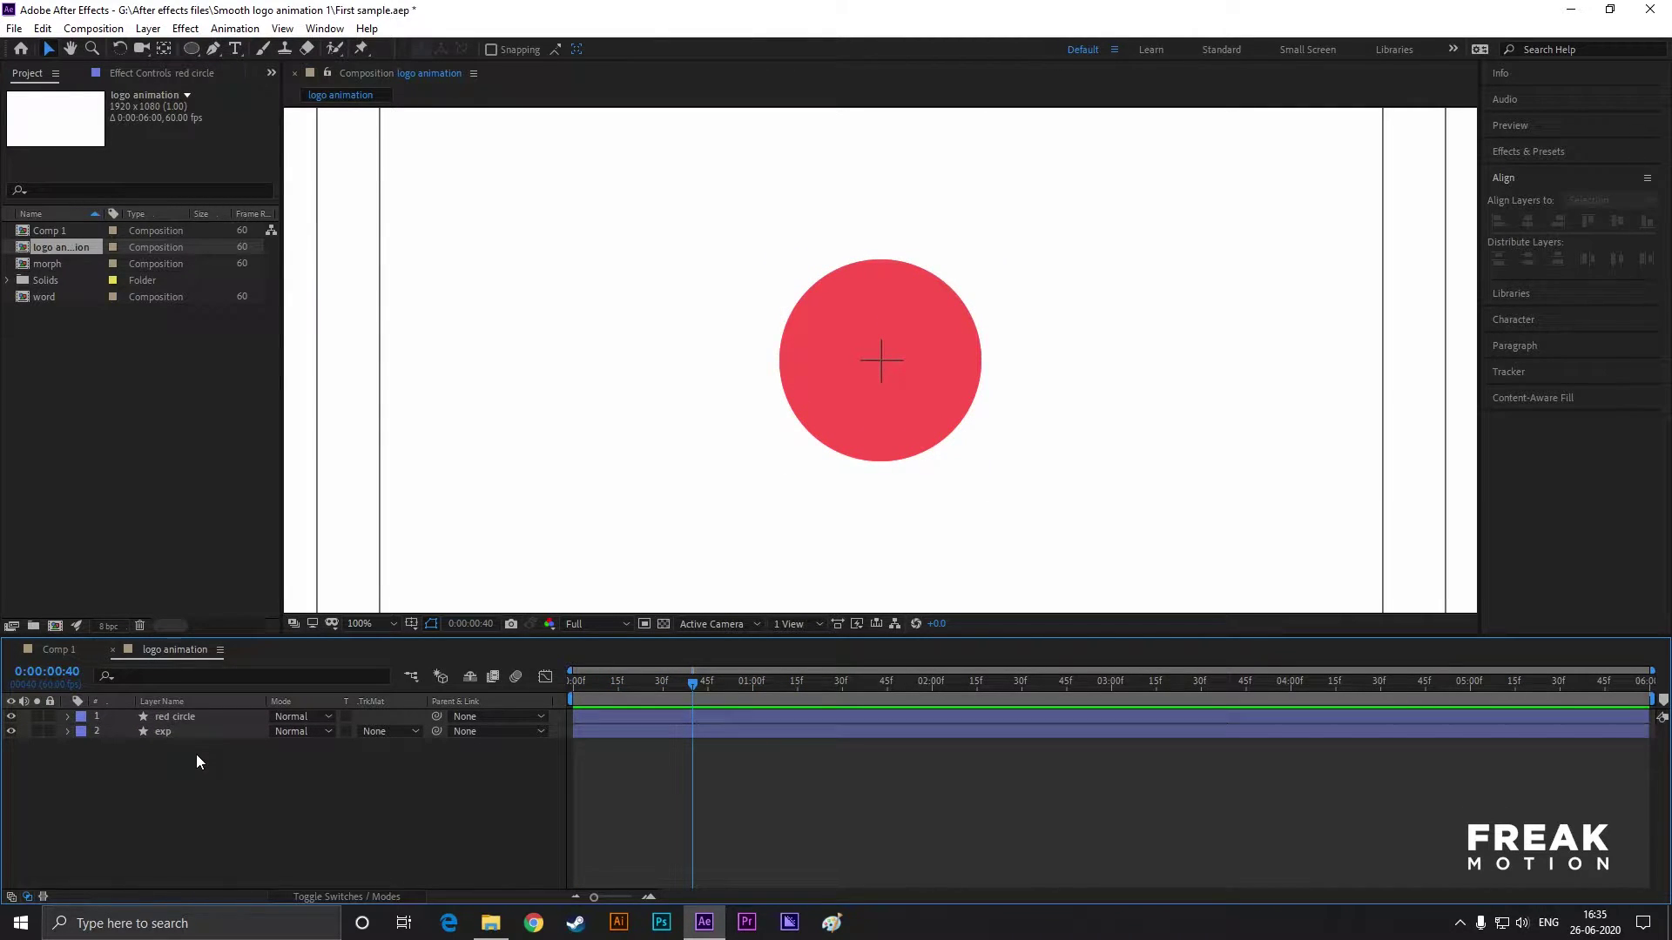
- Draw a small circle just above the red circle on a new shape layer with the Ellipse tool
click(191, 49)
mouse_move(872, 204)
mouse_down()
mouse_move(916, 250)
mouse_move(886, 222)
mouse_up()
key(v)
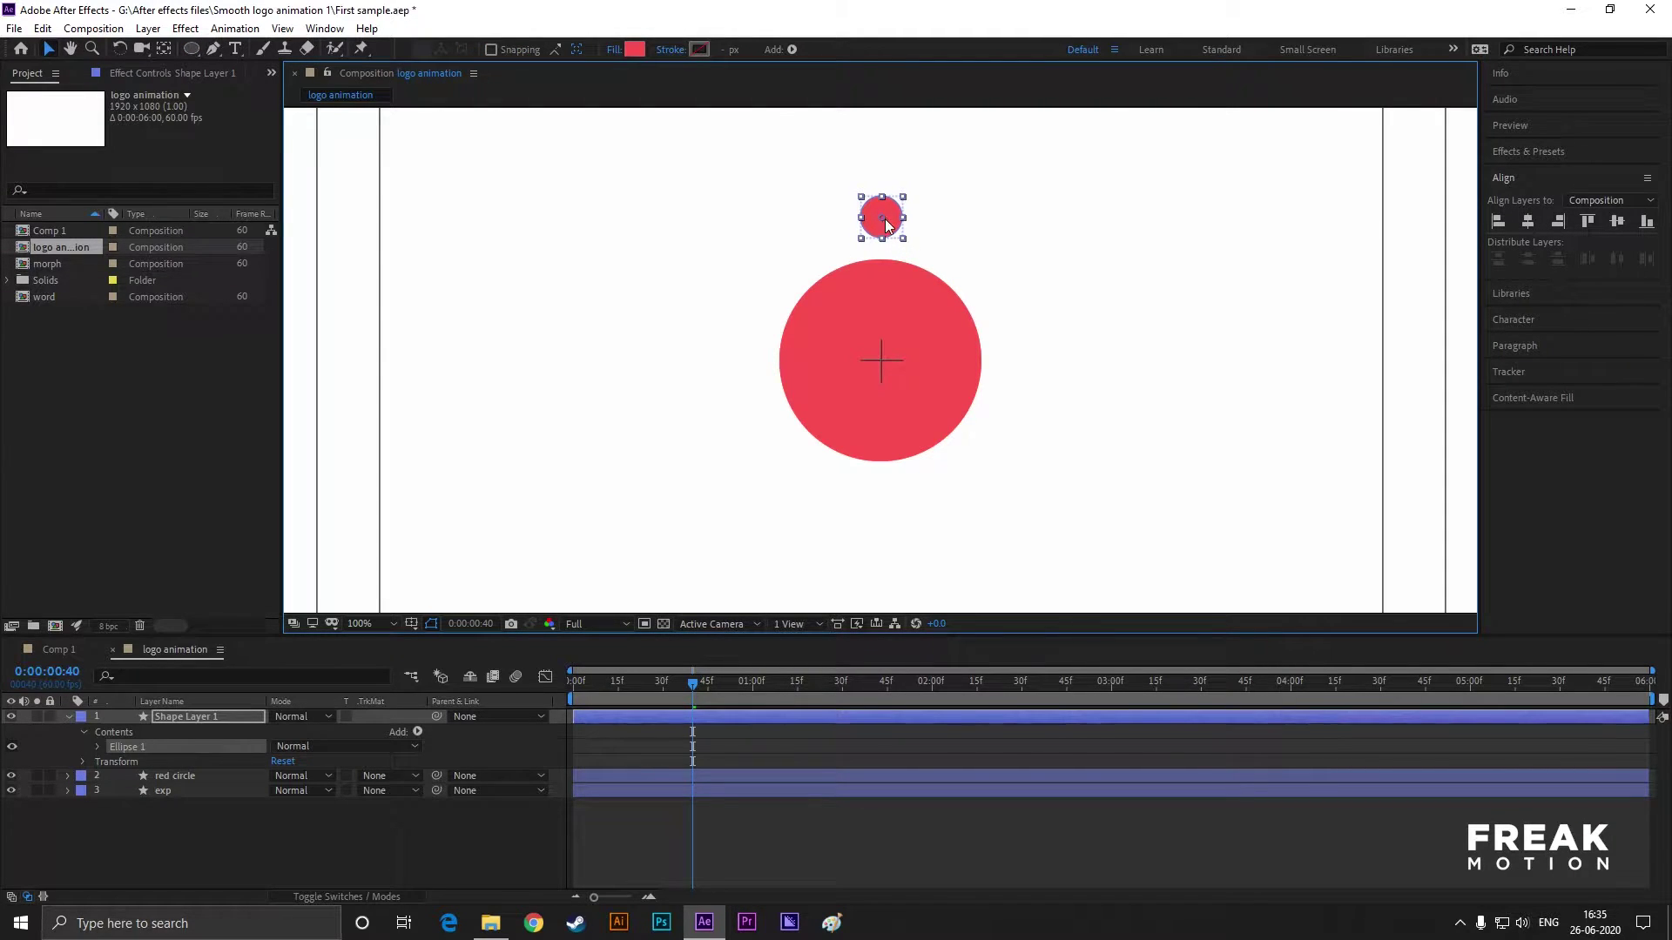
- Set the small circle's fill to none and give it a solid red stroke 4 px wide
click(615, 49)
click(747, 413)
key(Return)
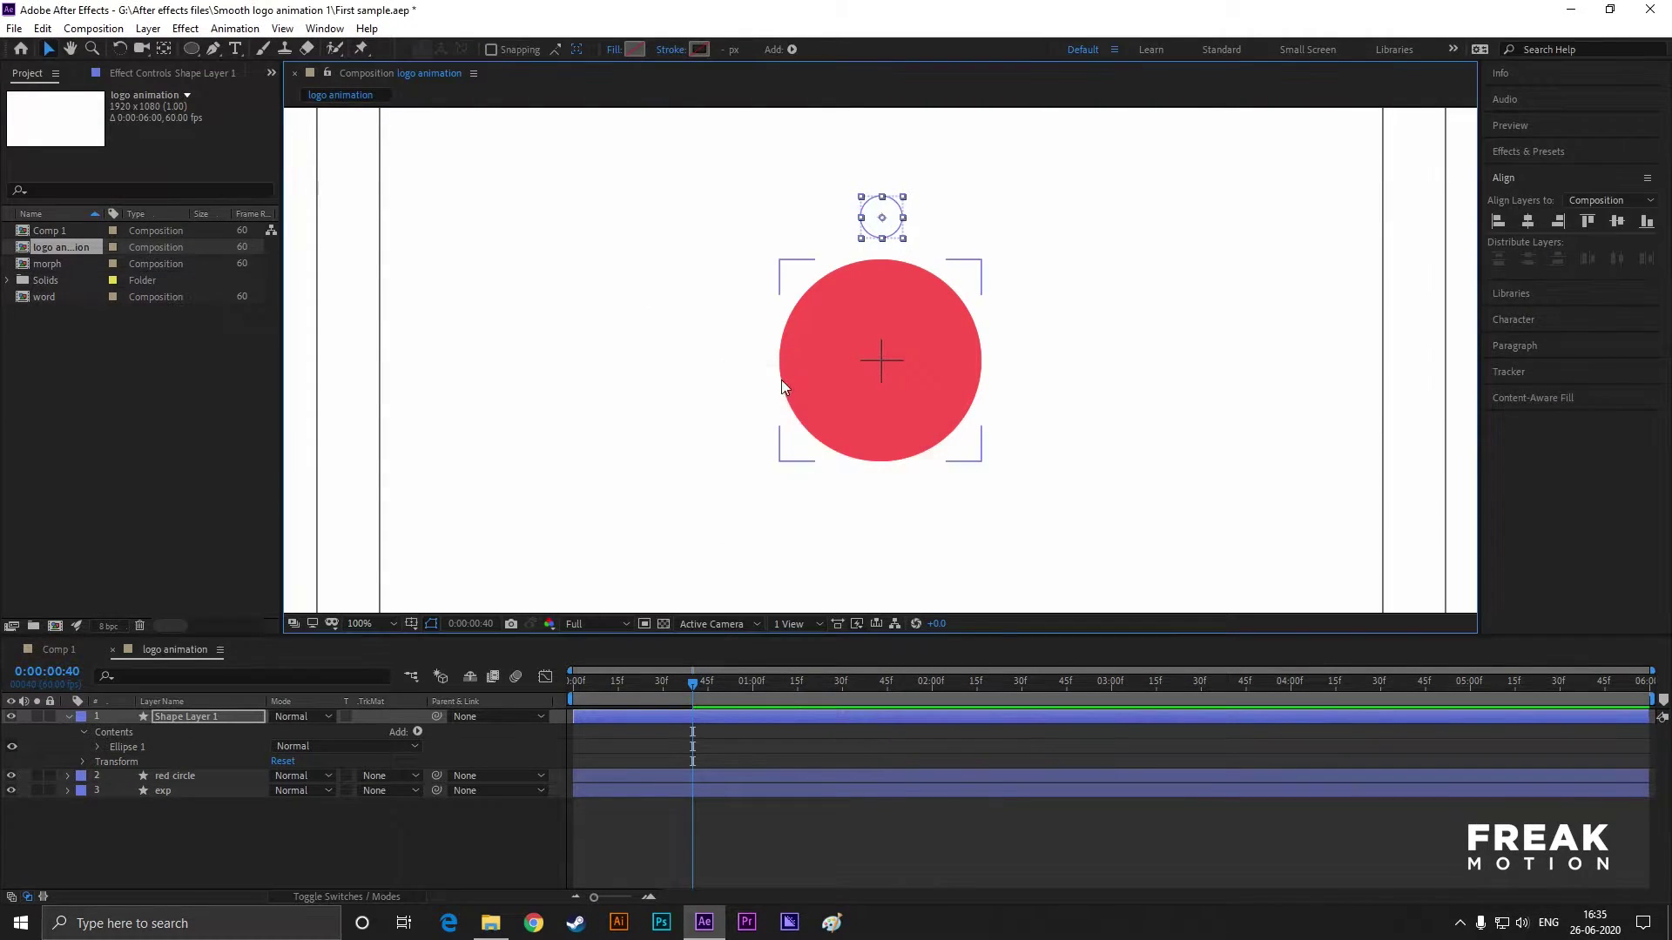
click(670, 49)
key(Return)
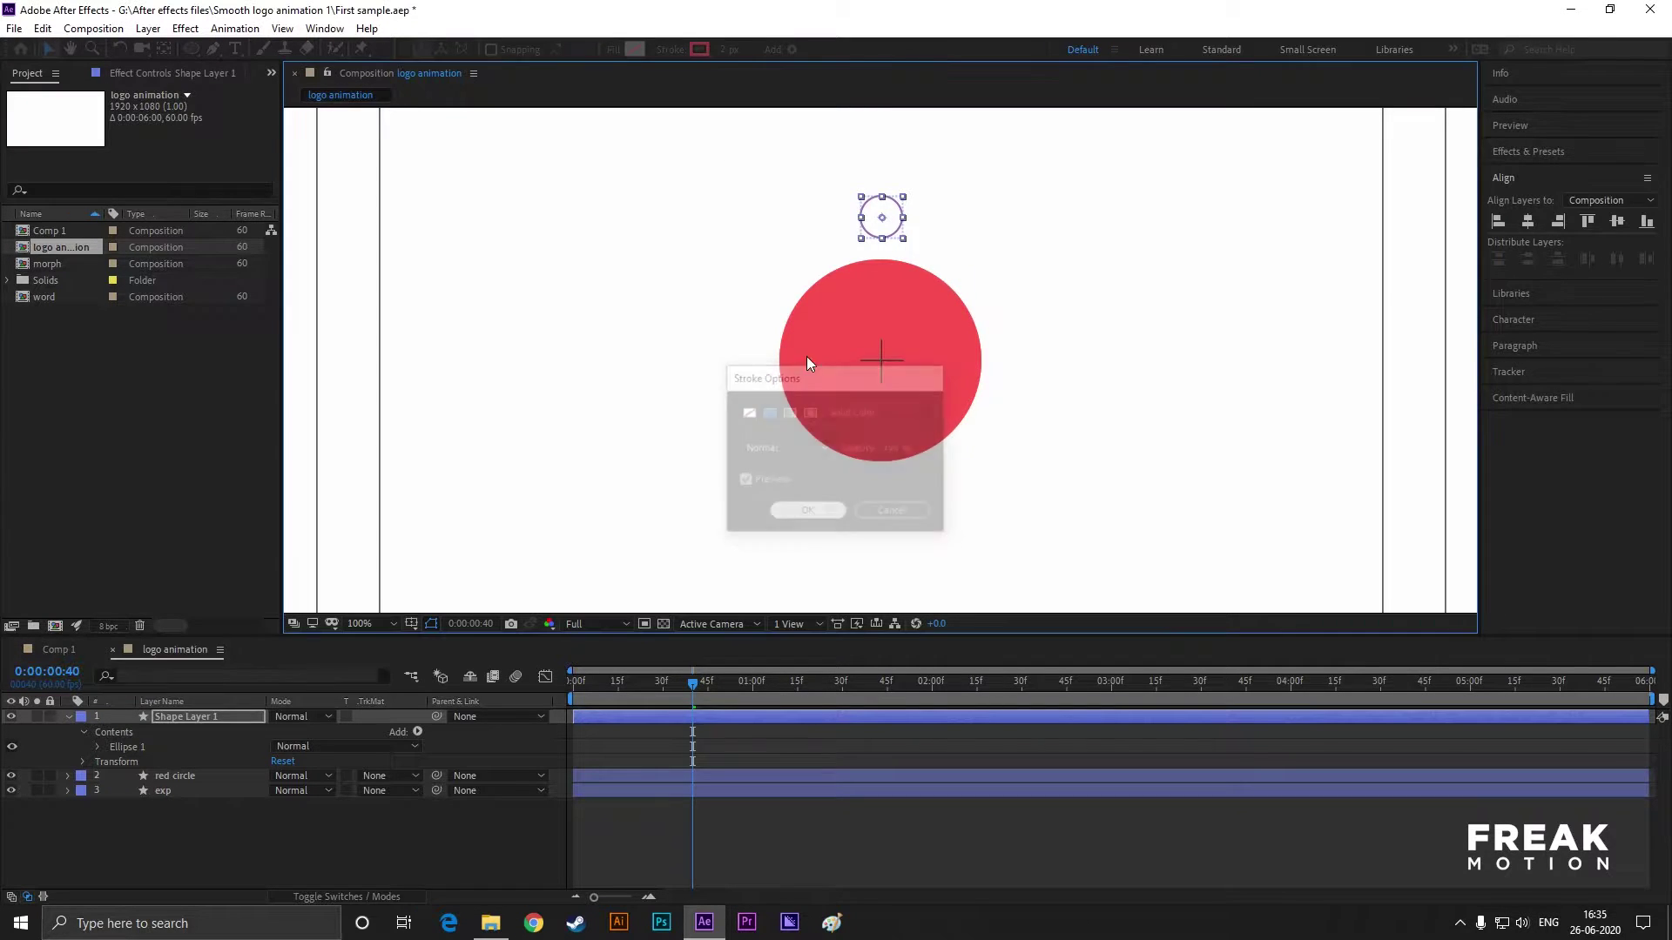
scroll(909, 204, up, 2)
drag(735, 56, 746, 56)
click(733, 246)
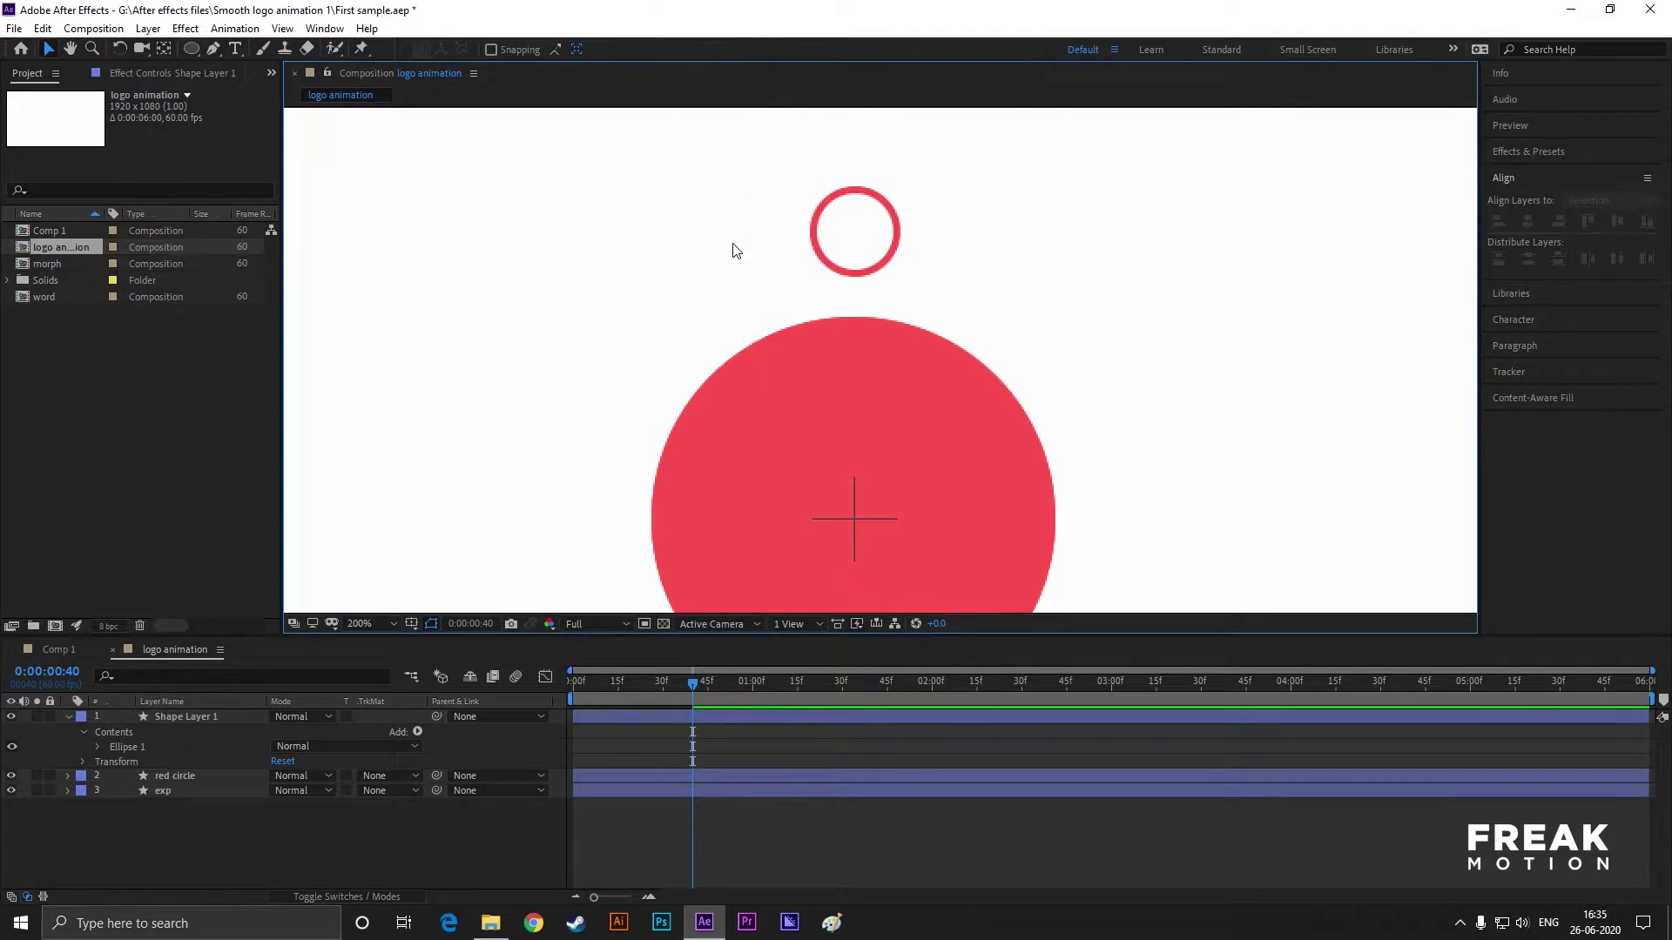
- Scale the small ring down slightly and center its anchor point within it
scroll(730, 246, down, 1)
drag(859, 207, 747, 265)
scroll(811, 259, up, 1)
drag(811, 174, 808, 176)
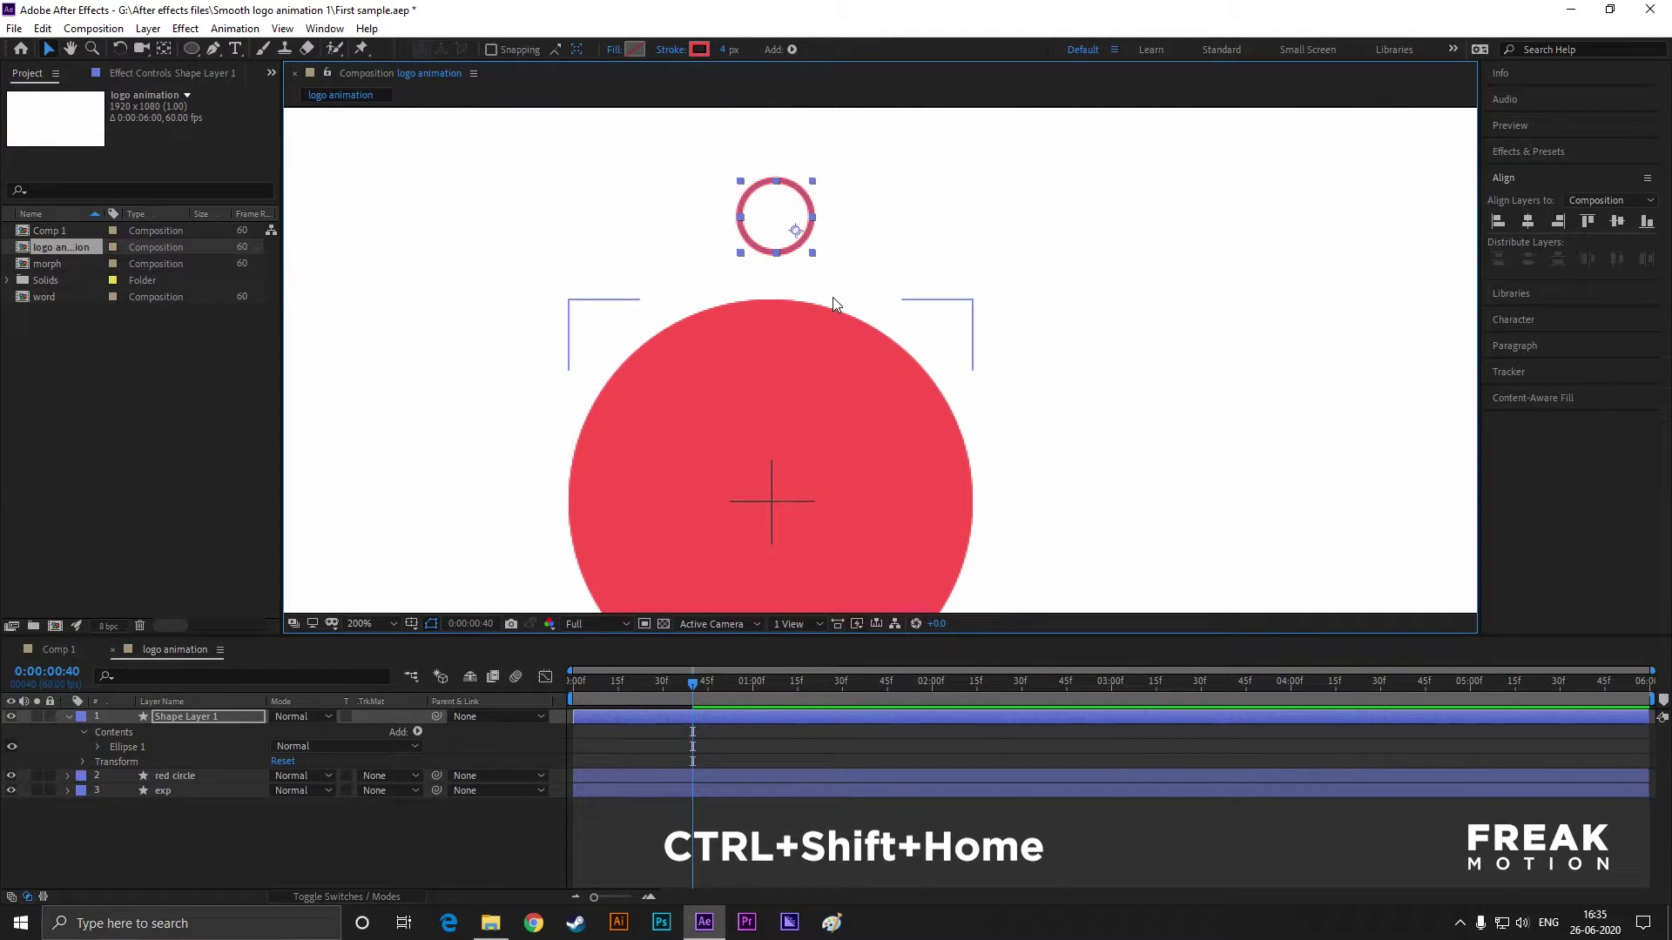
click(888, 291)
scroll(848, 250, down, 2)
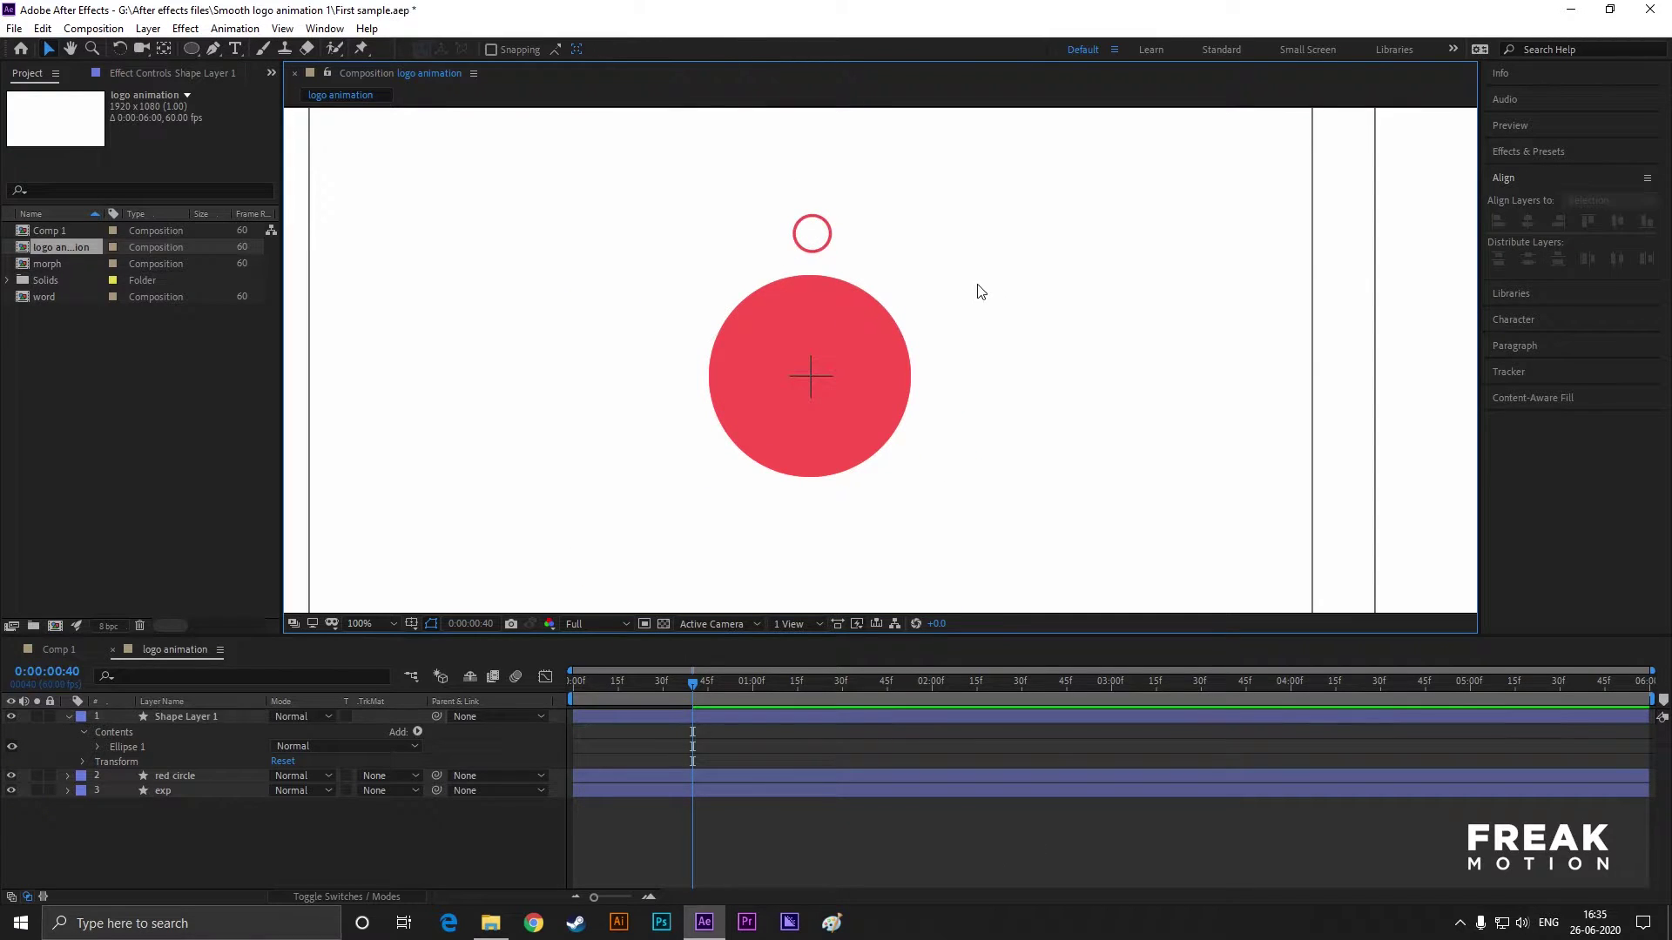
scroll(932, 373, down, 2)
scroll(938, 375, up, 2)
- Add a Repeater to the small ring's shape layer and set it to 8 copies
click(757, 225)
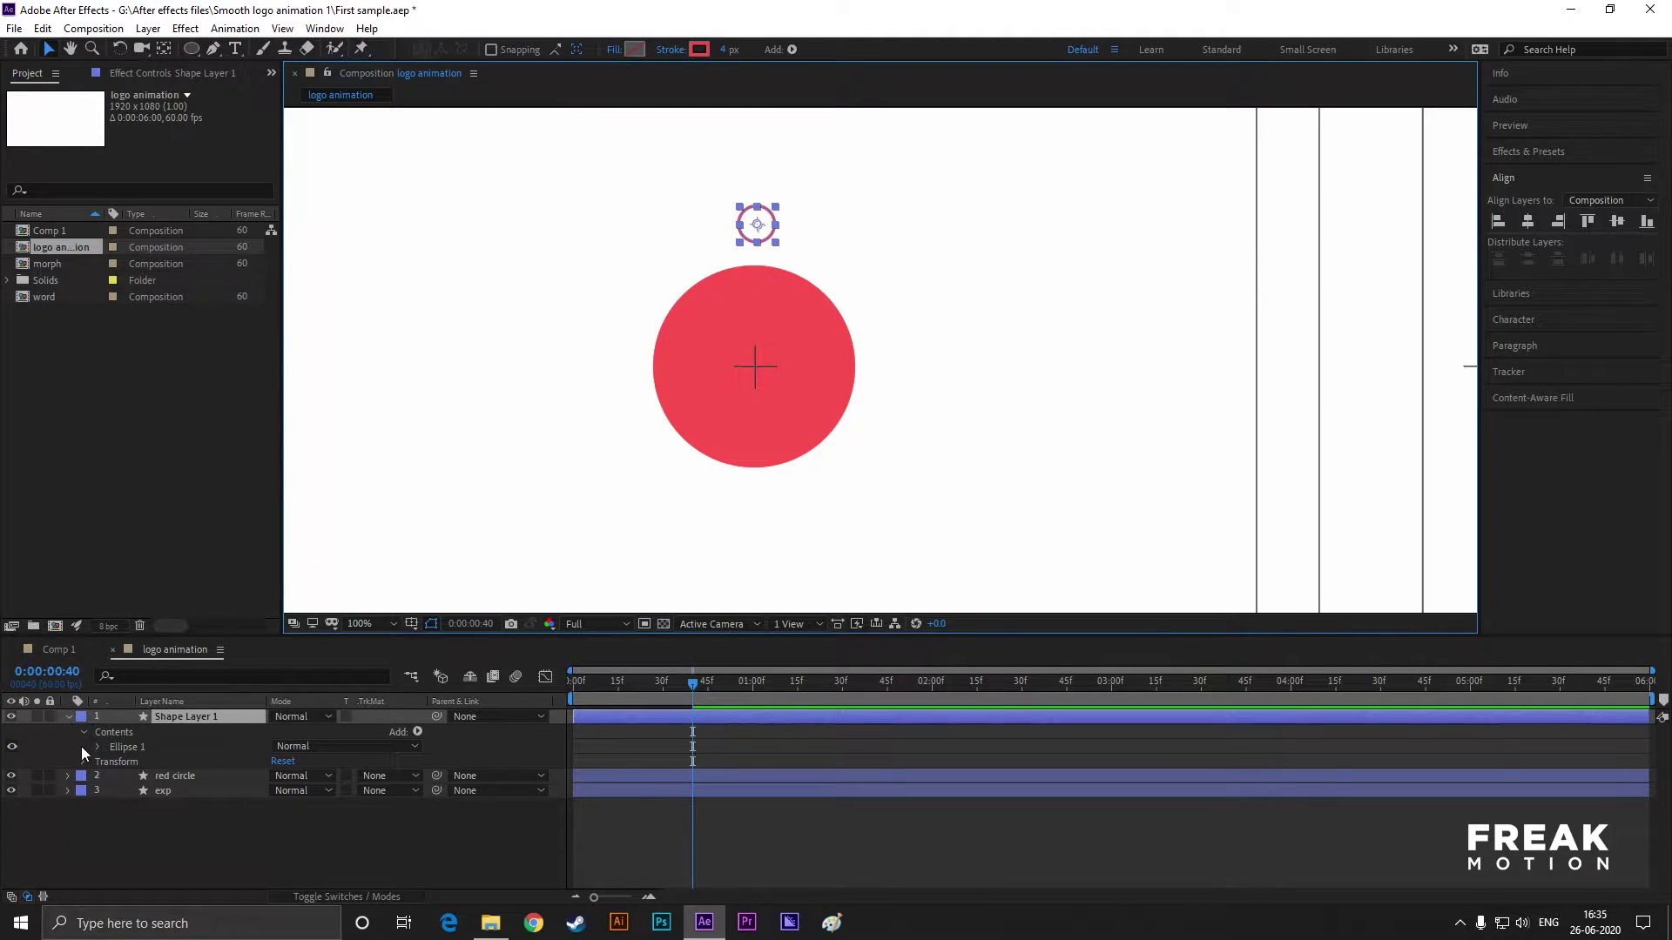
click(417, 732)
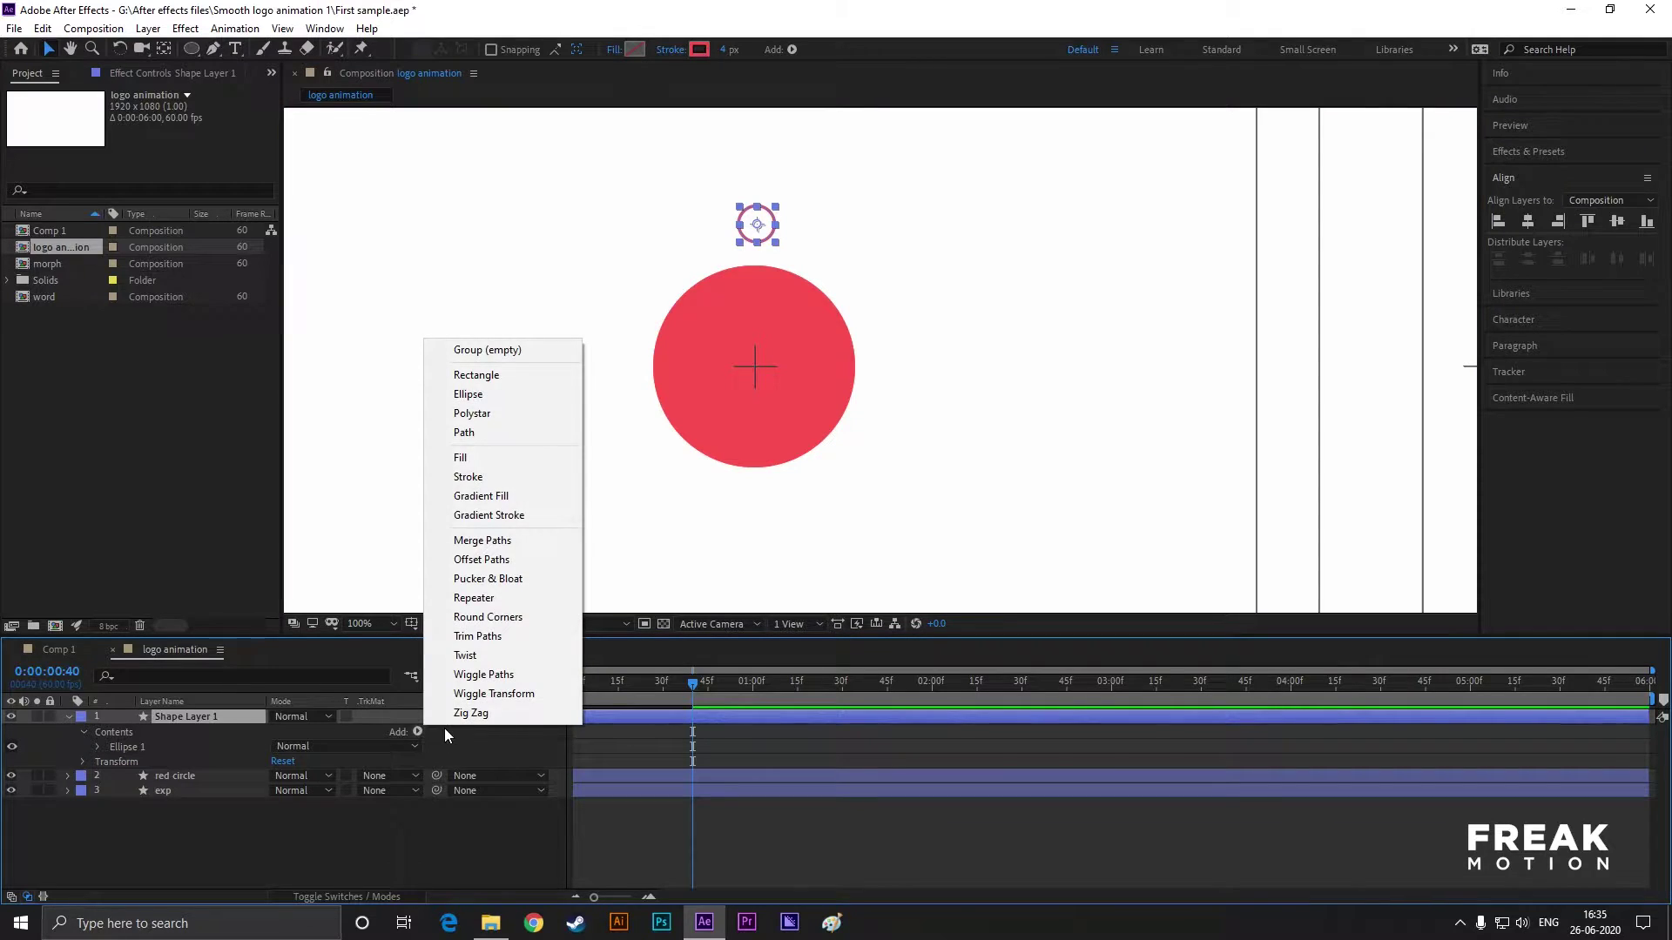
click(473, 598)
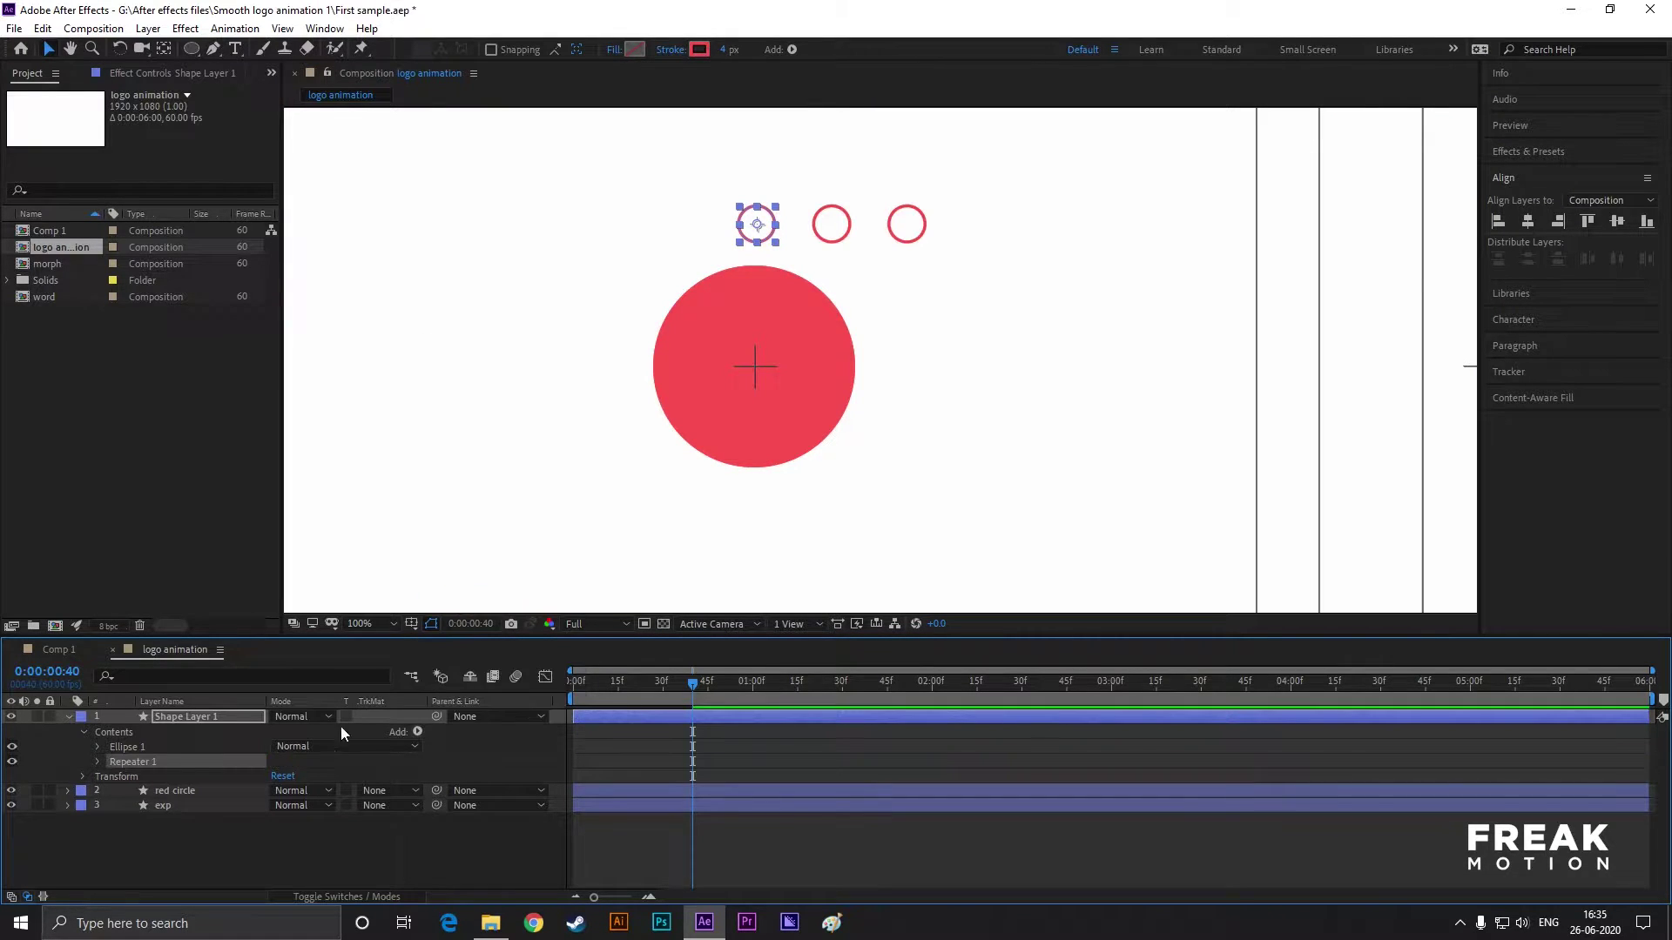
click(97, 762)
text(8)
key(Return)
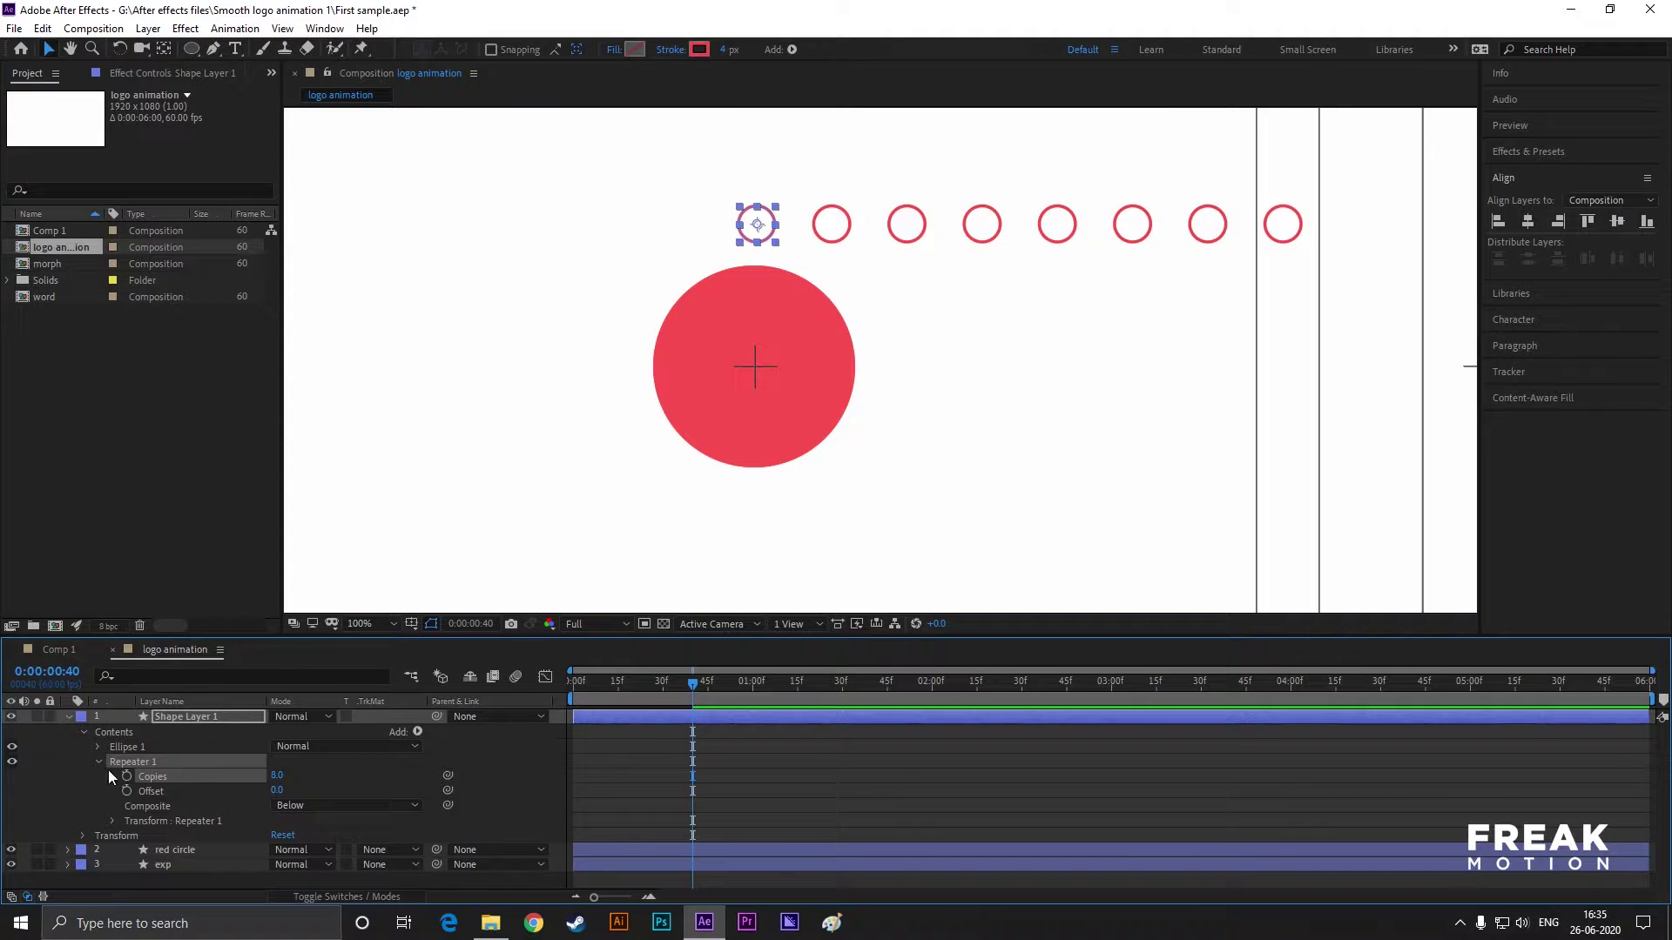
- Set the horizontal position in the Repeater's transform to 0 so all ring copies overlap
click(99, 762)
click(117, 825)
click(98, 762)
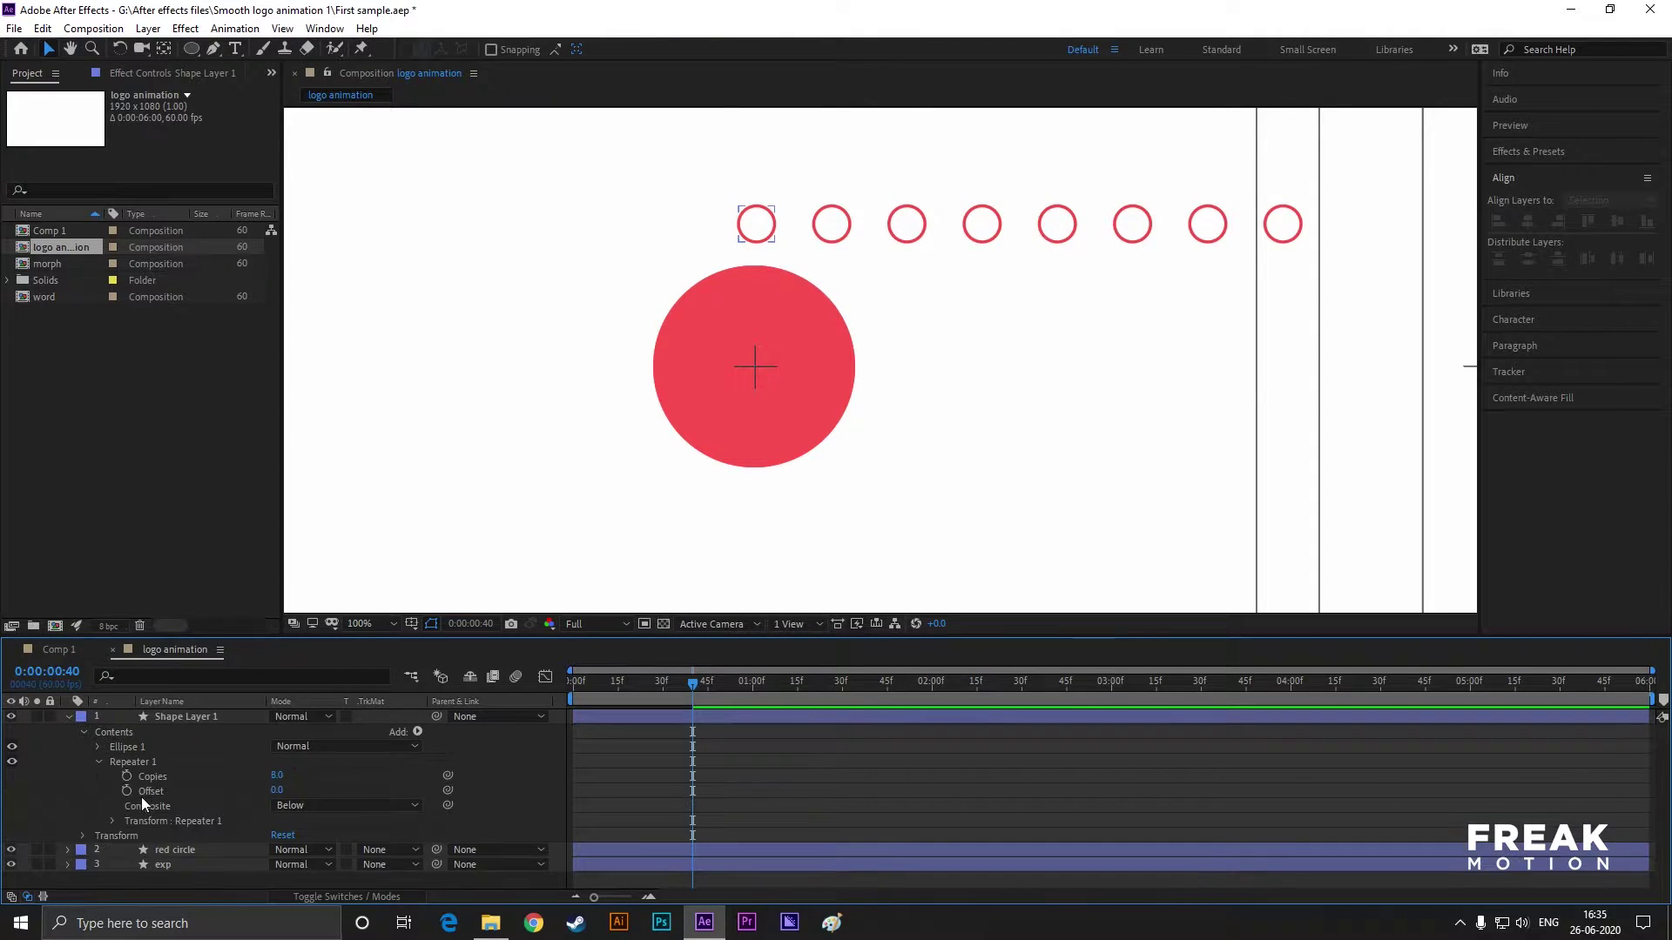
click(112, 821)
scroll(243, 829, down, 2)
click(281, 778)
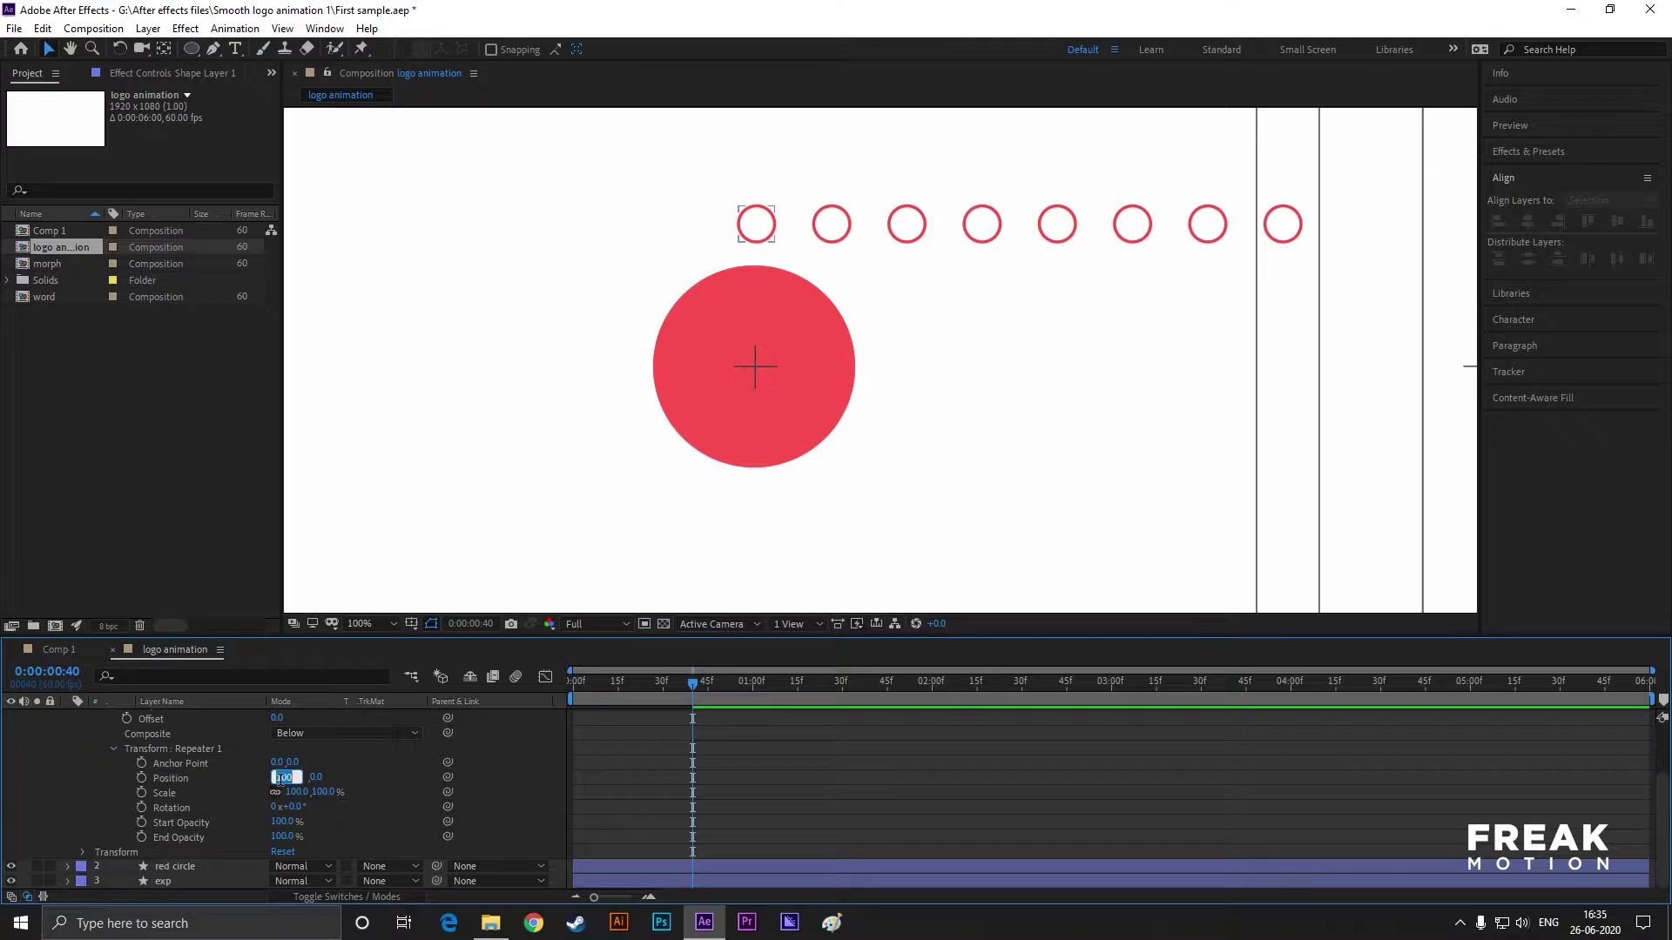
key(Return)
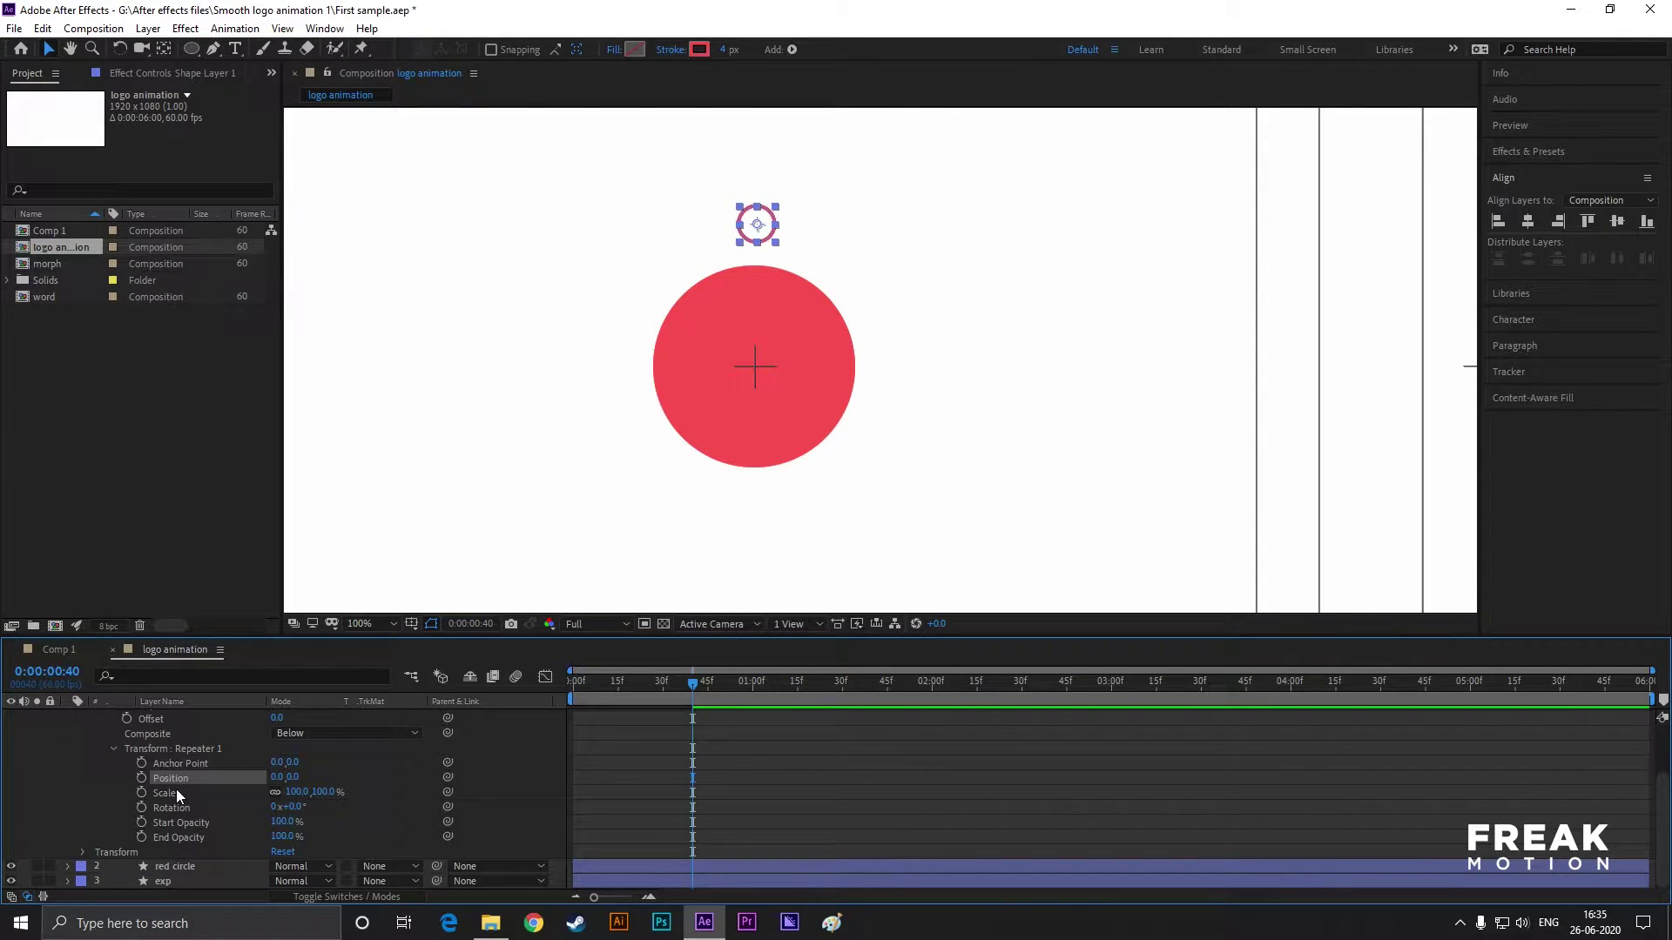
click(165, 48)
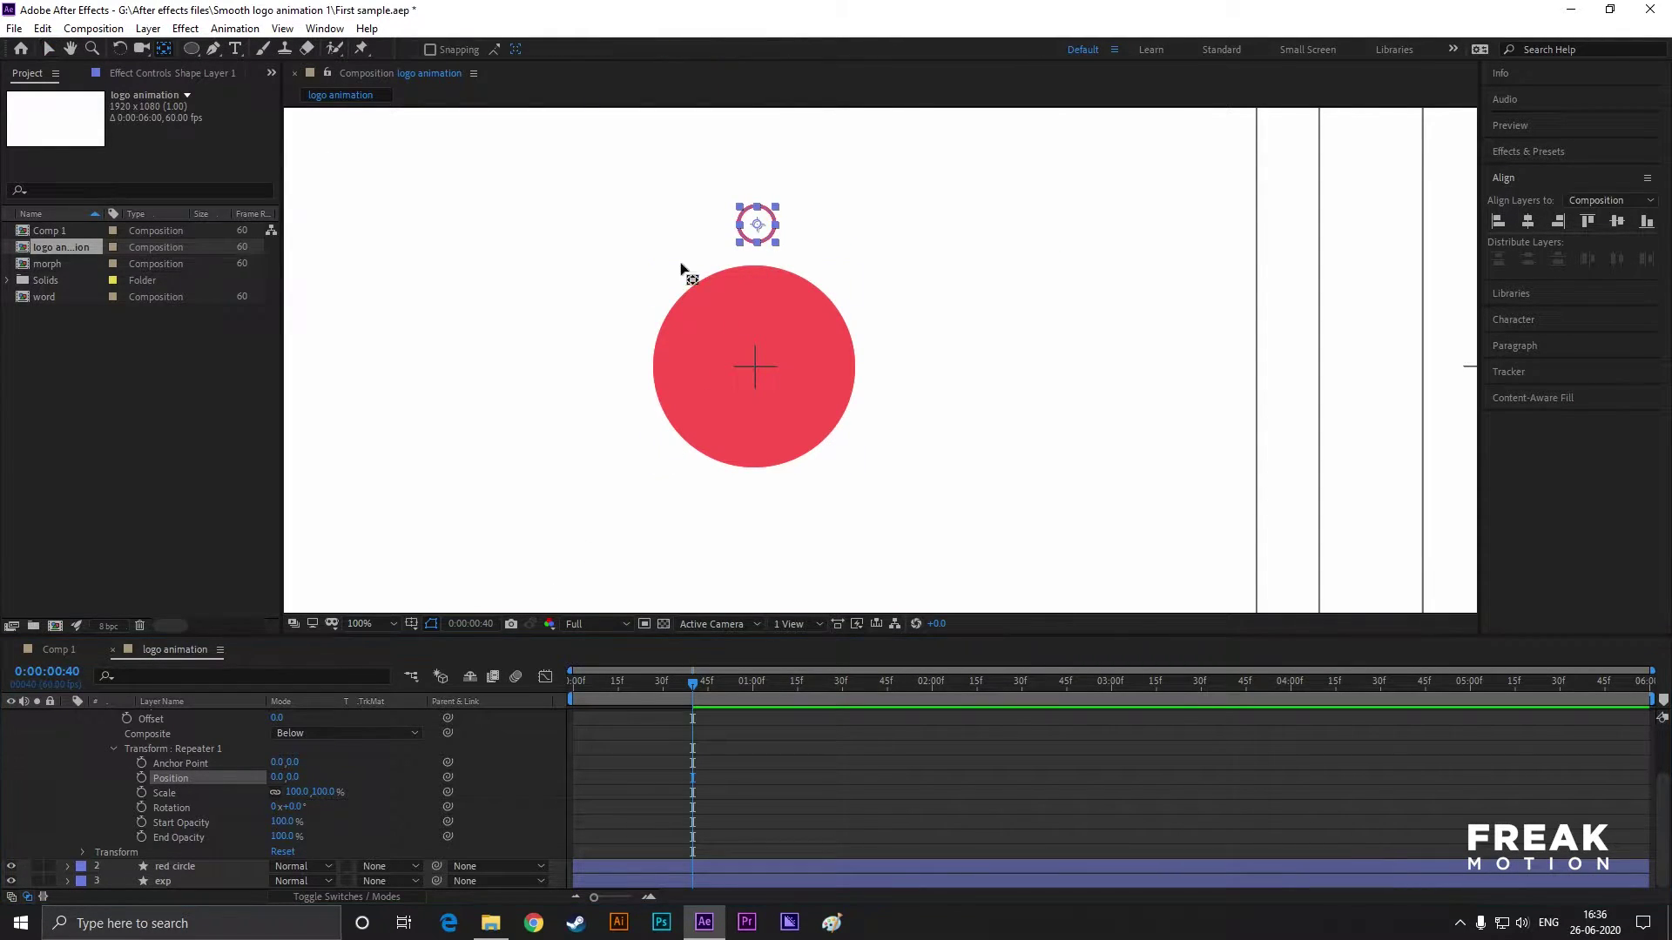
drag(757, 225, 760, 287)
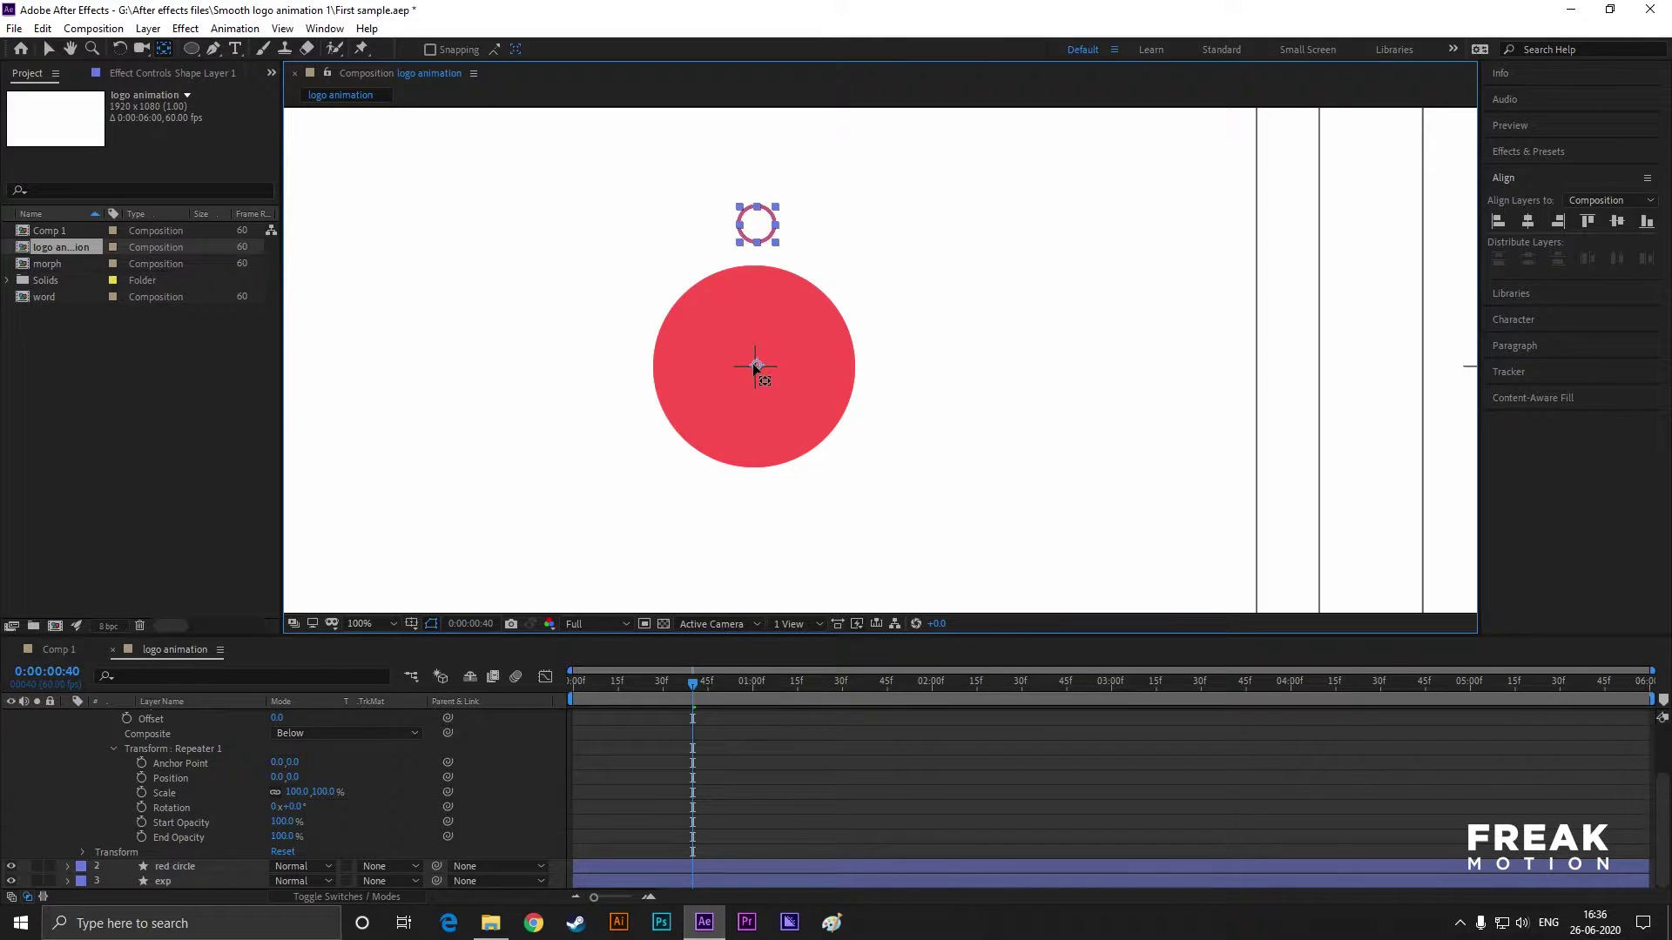
scroll(754, 368, up, 4)
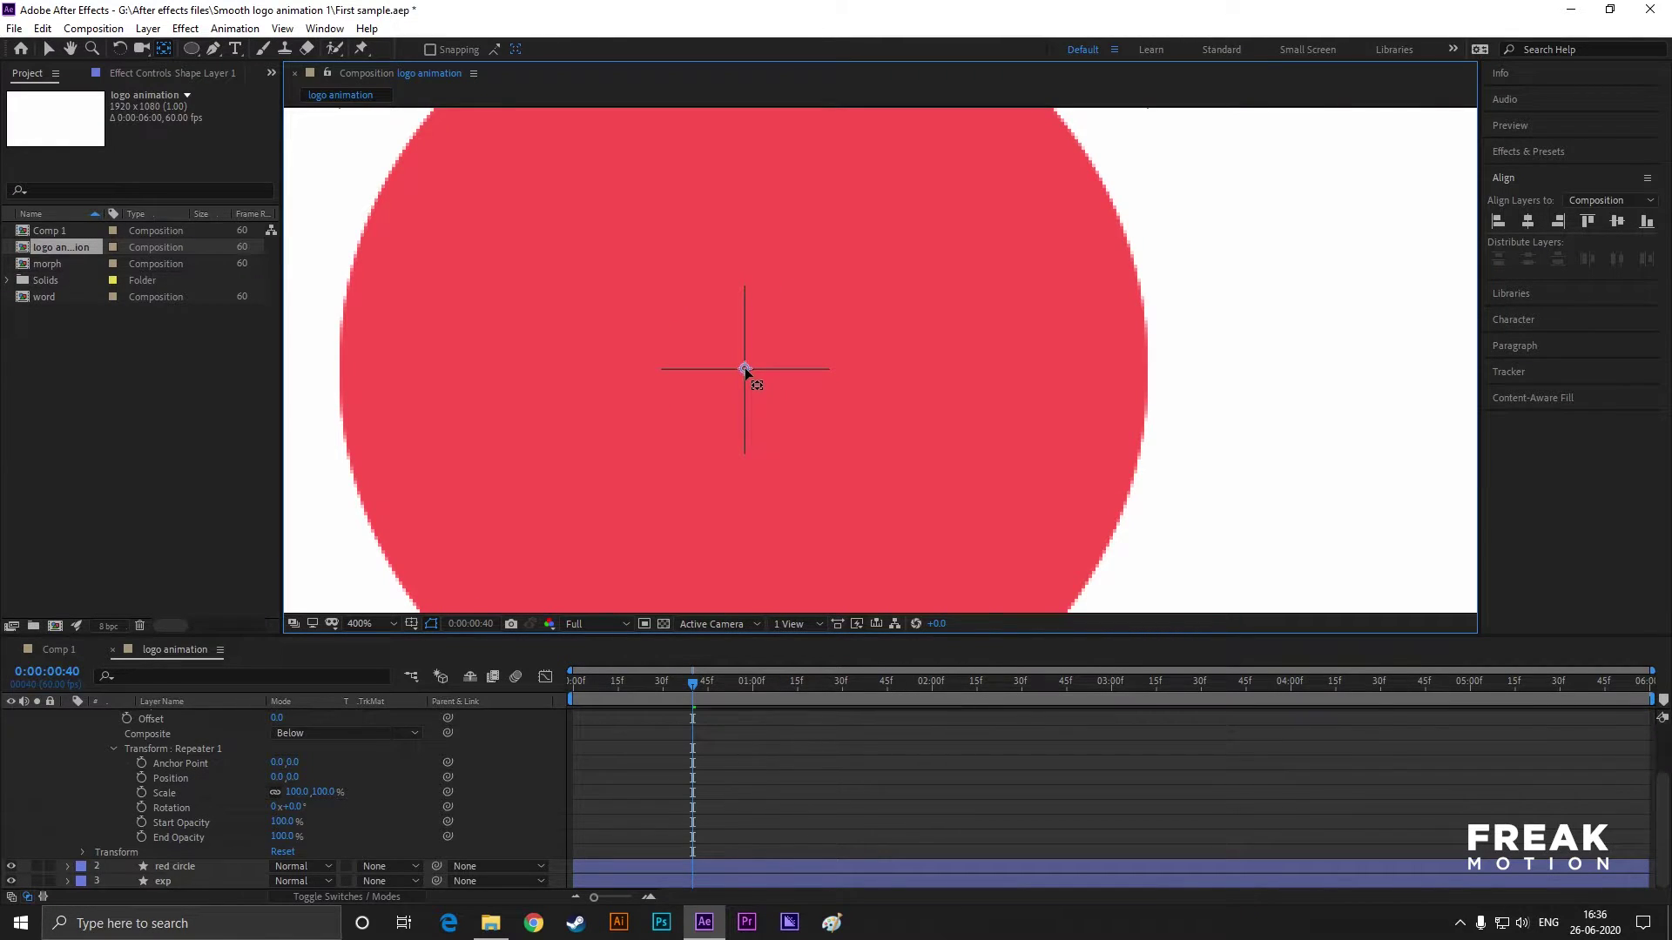
scroll(740, 383, down, 4)
scroll(747, 353, up, 4)
scroll(747, 355, down, 2)
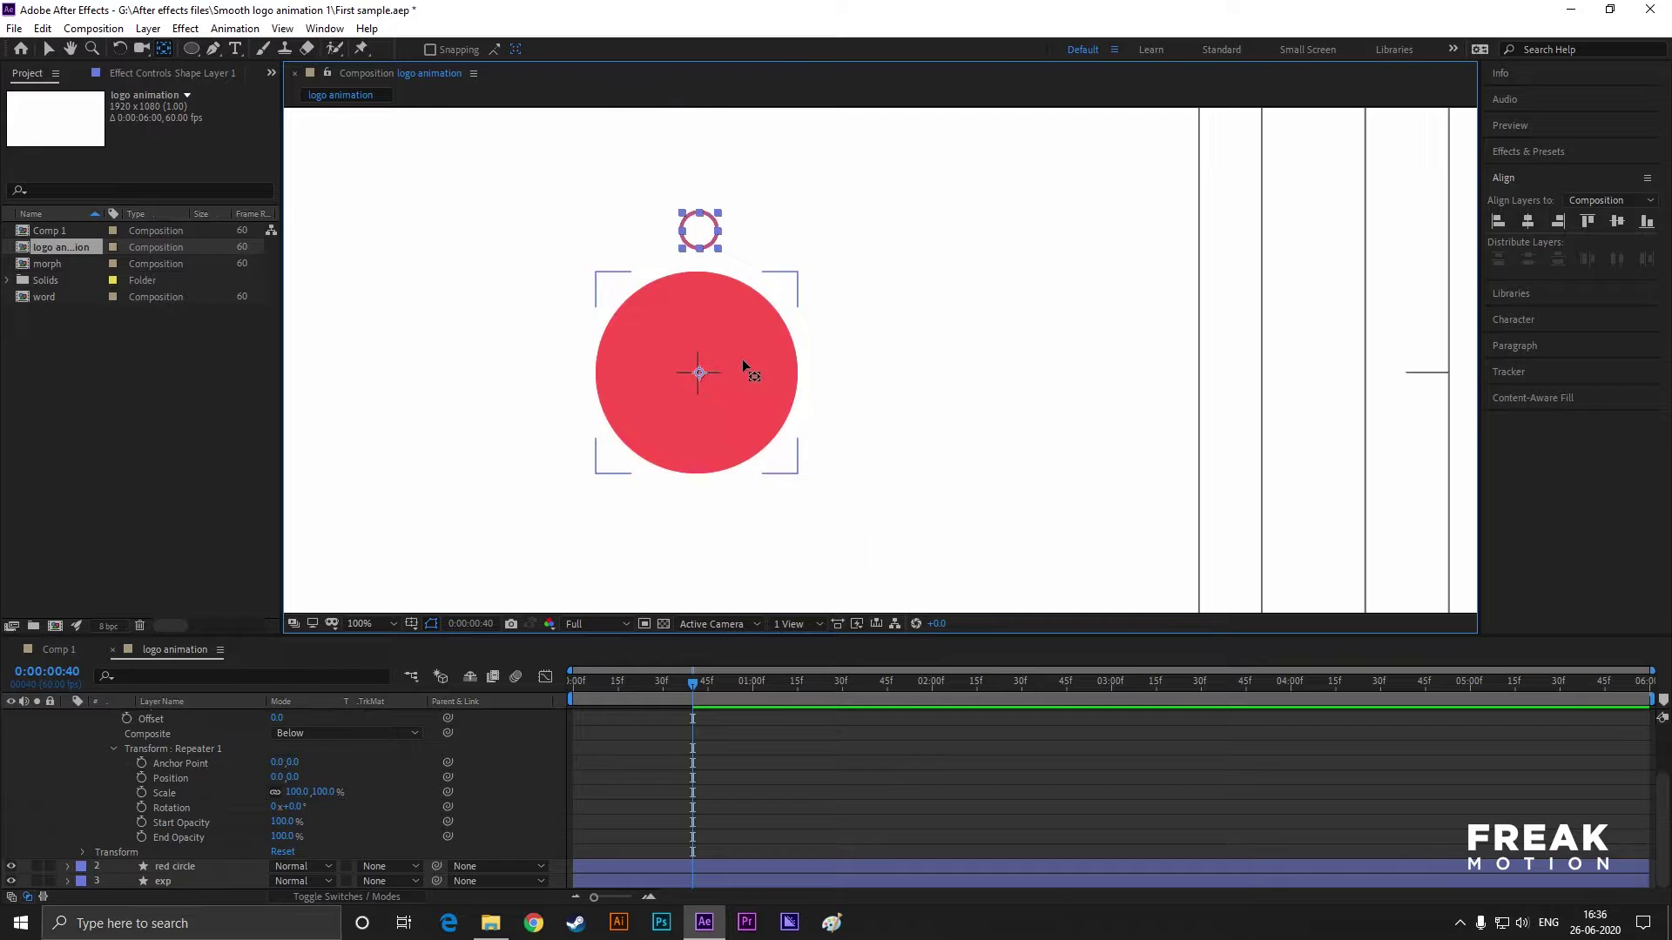
key(ctrl+z)
- Center the small ring horizontally in the composition and move its anchor point to the center of the red circle
click(48, 50)
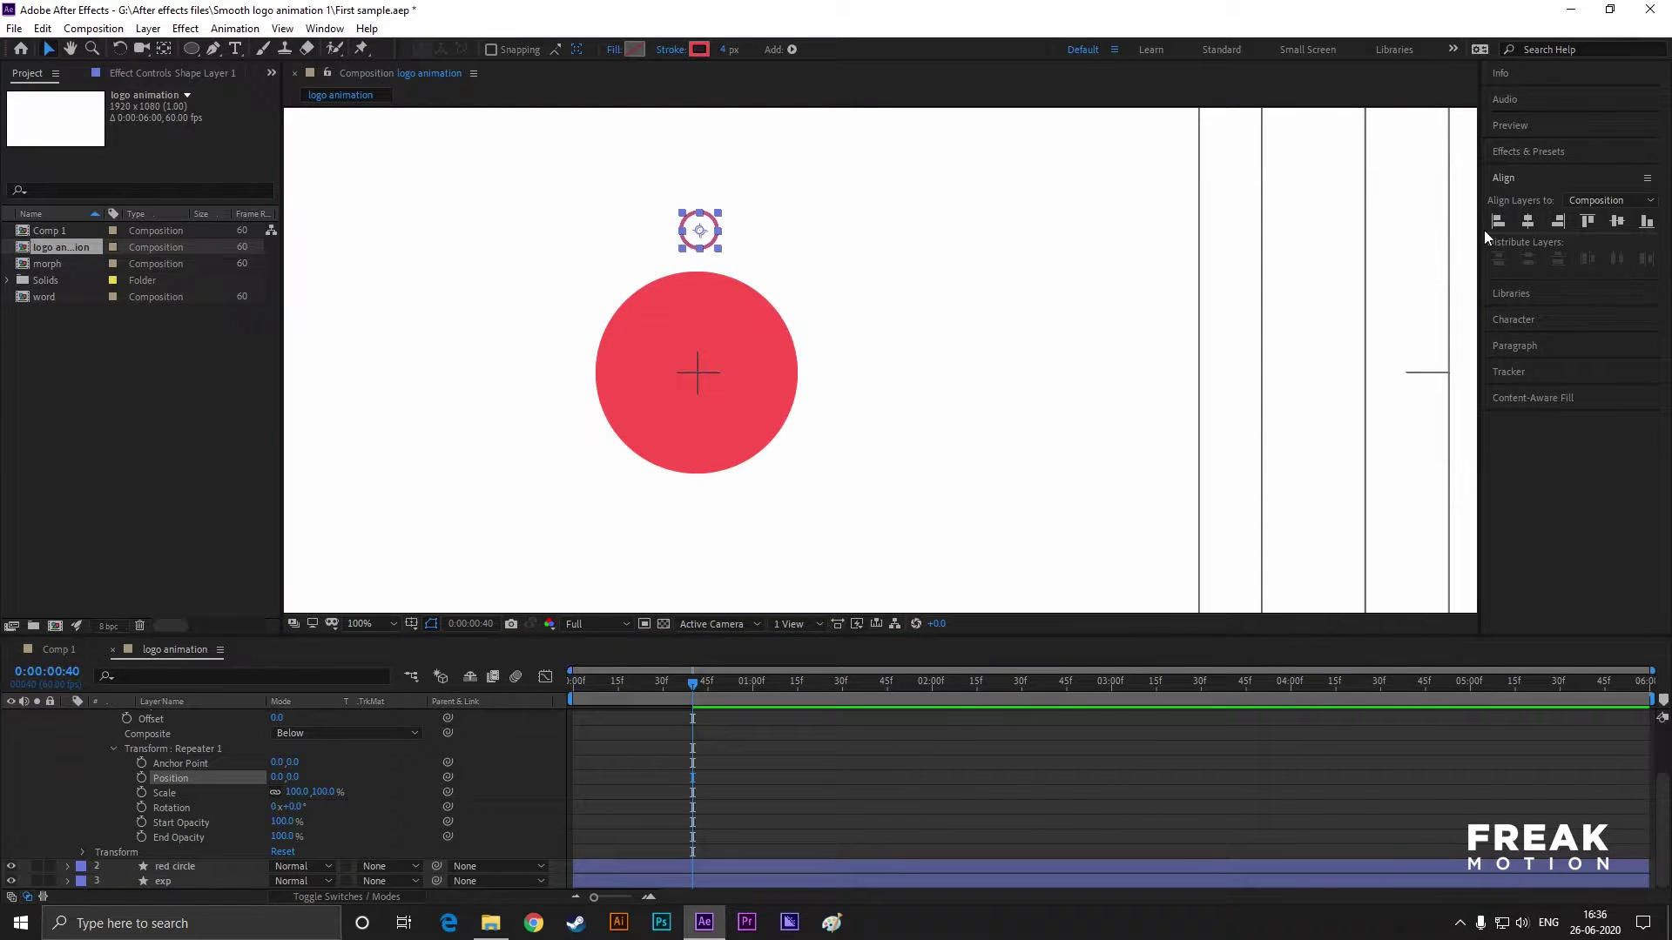
click(1534, 222)
scroll(722, 274, up, 2)
click(163, 48)
drag(671, 186, 670, 472)
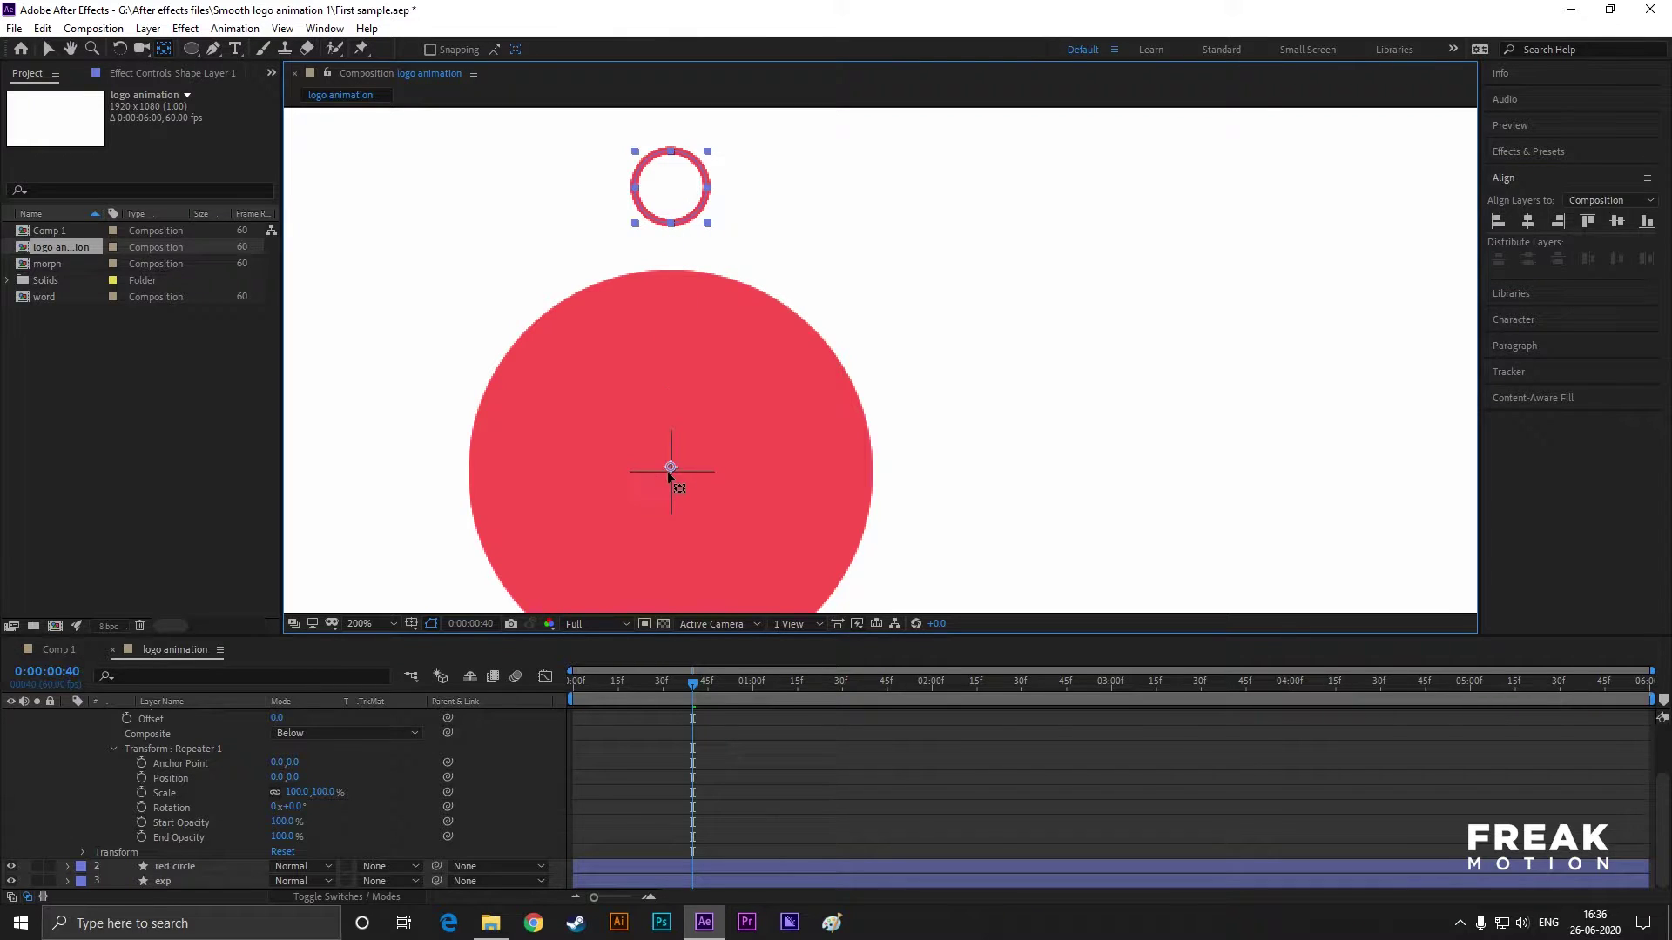
click(45, 48)
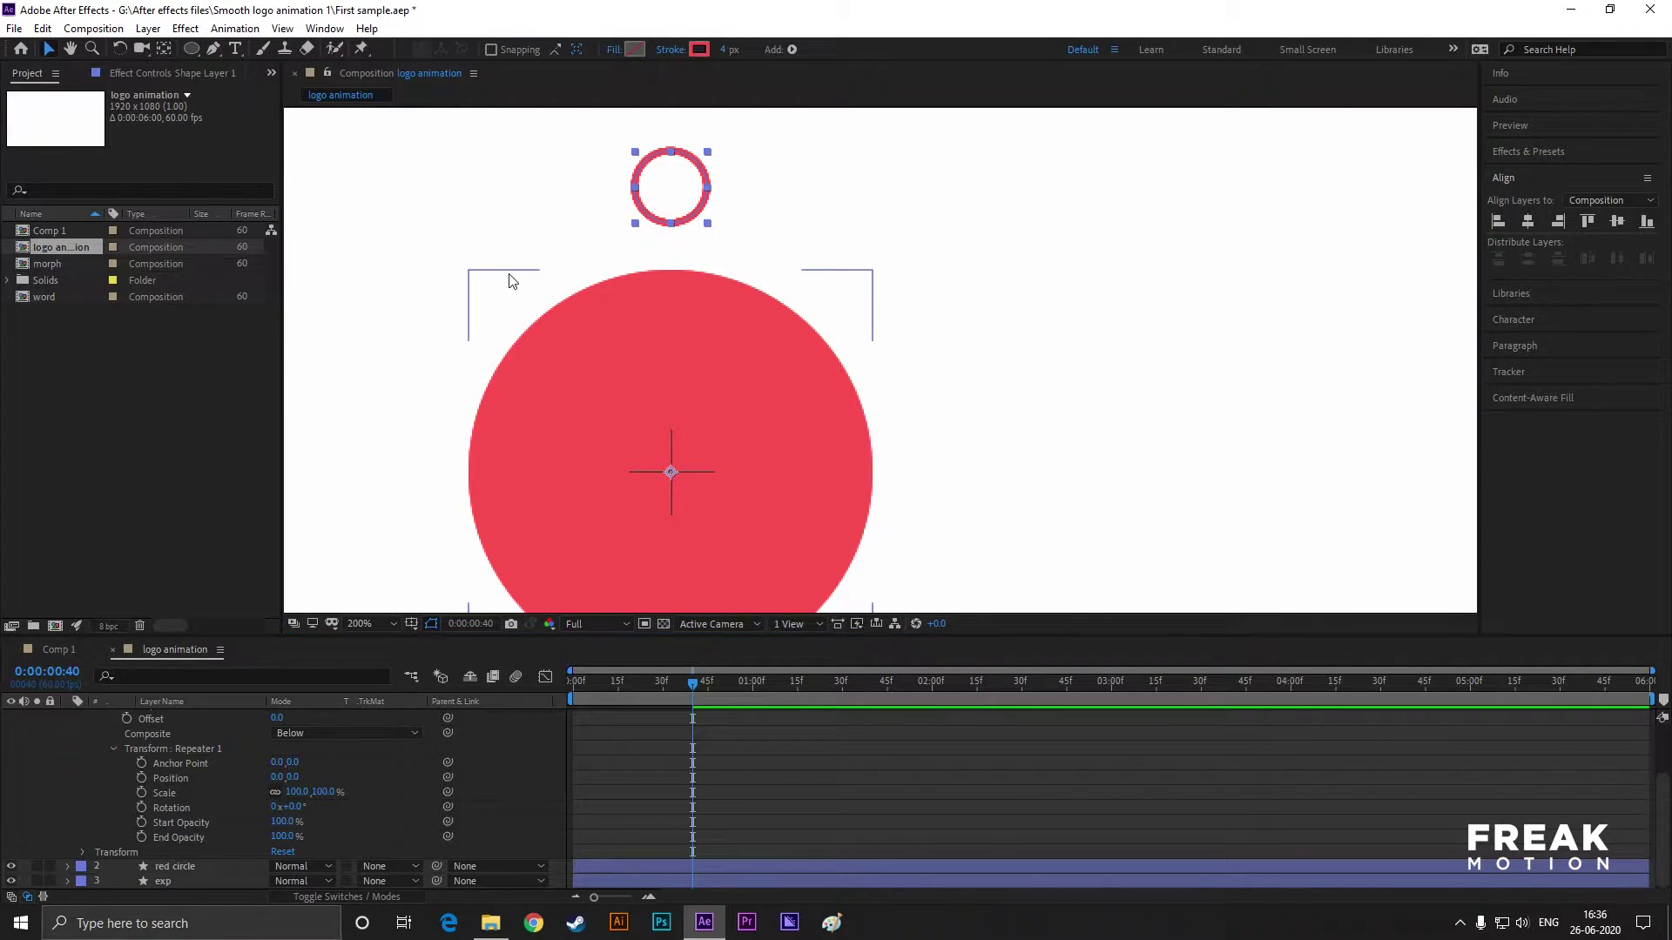
scroll(511, 273, down, 2)
click(520, 243)
click(588, 254)
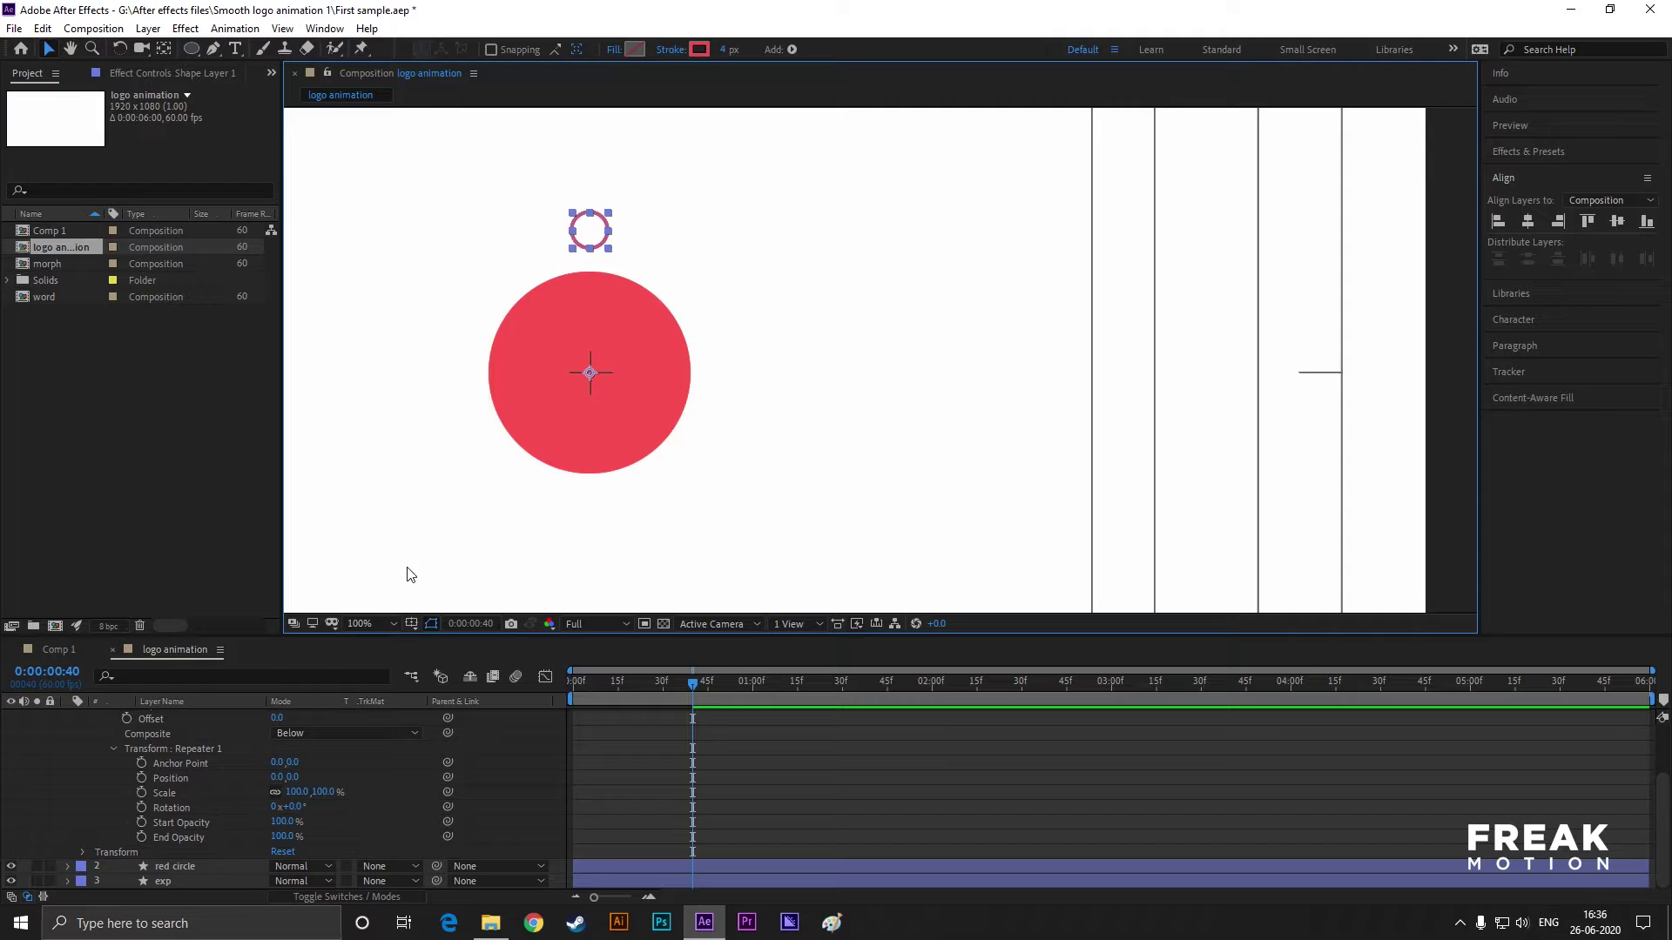
key(shift+slash)
drag(297, 814, 335, 821)
key(ctrl+z)
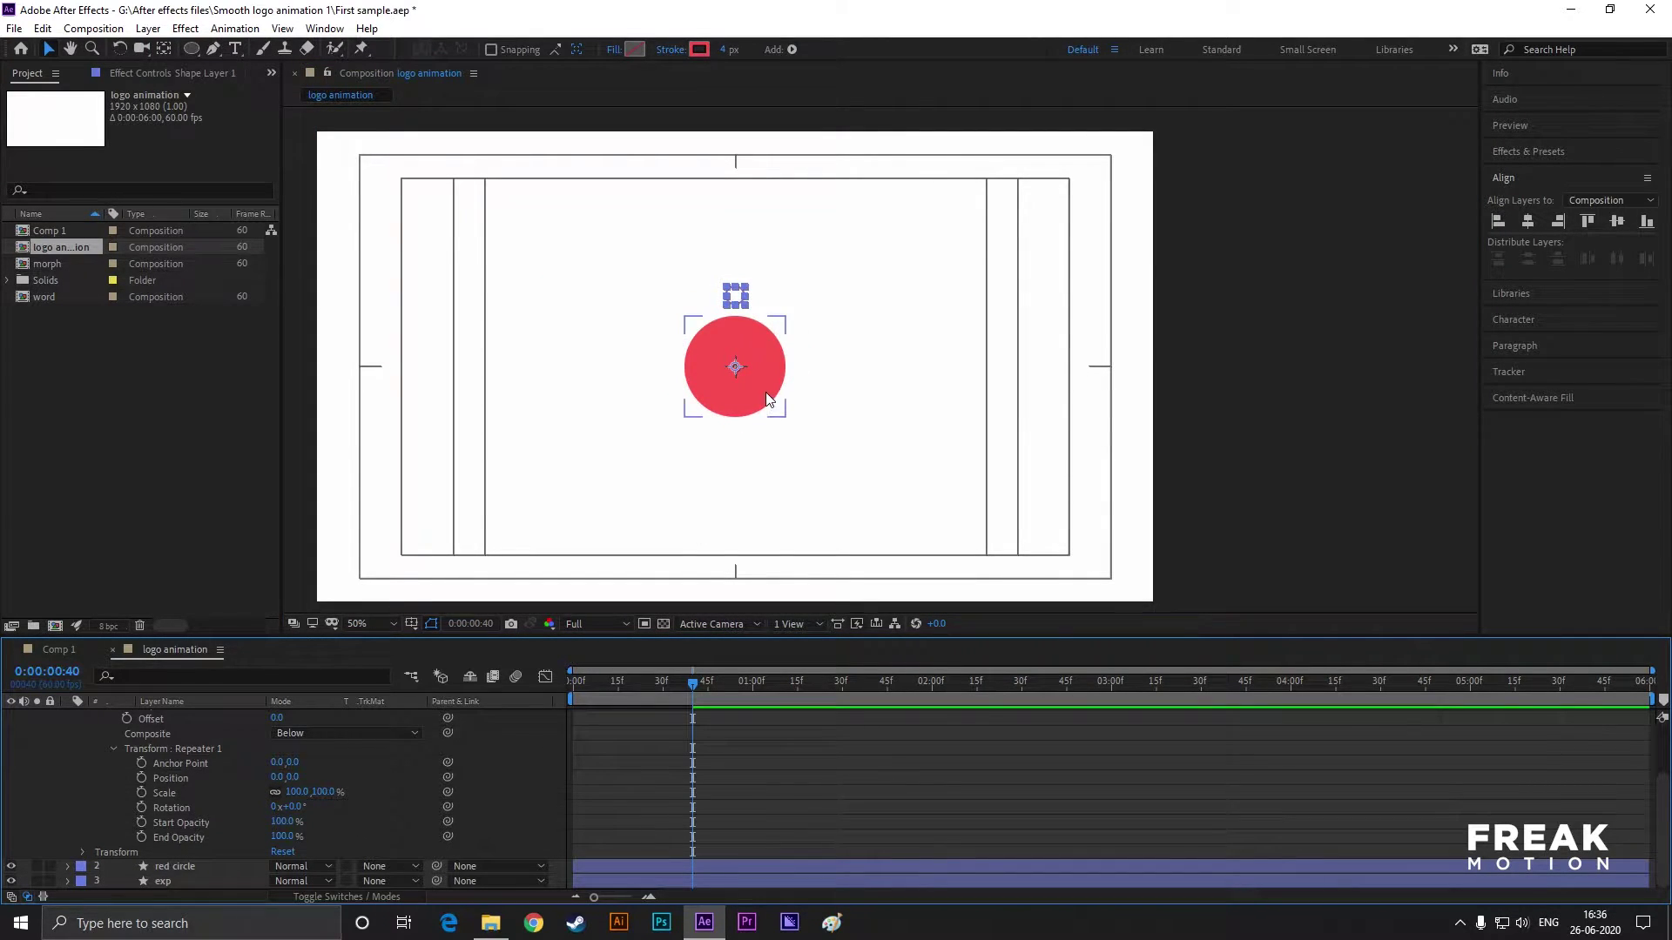
scroll(799, 426, up, 2)
key(h)
key(v)
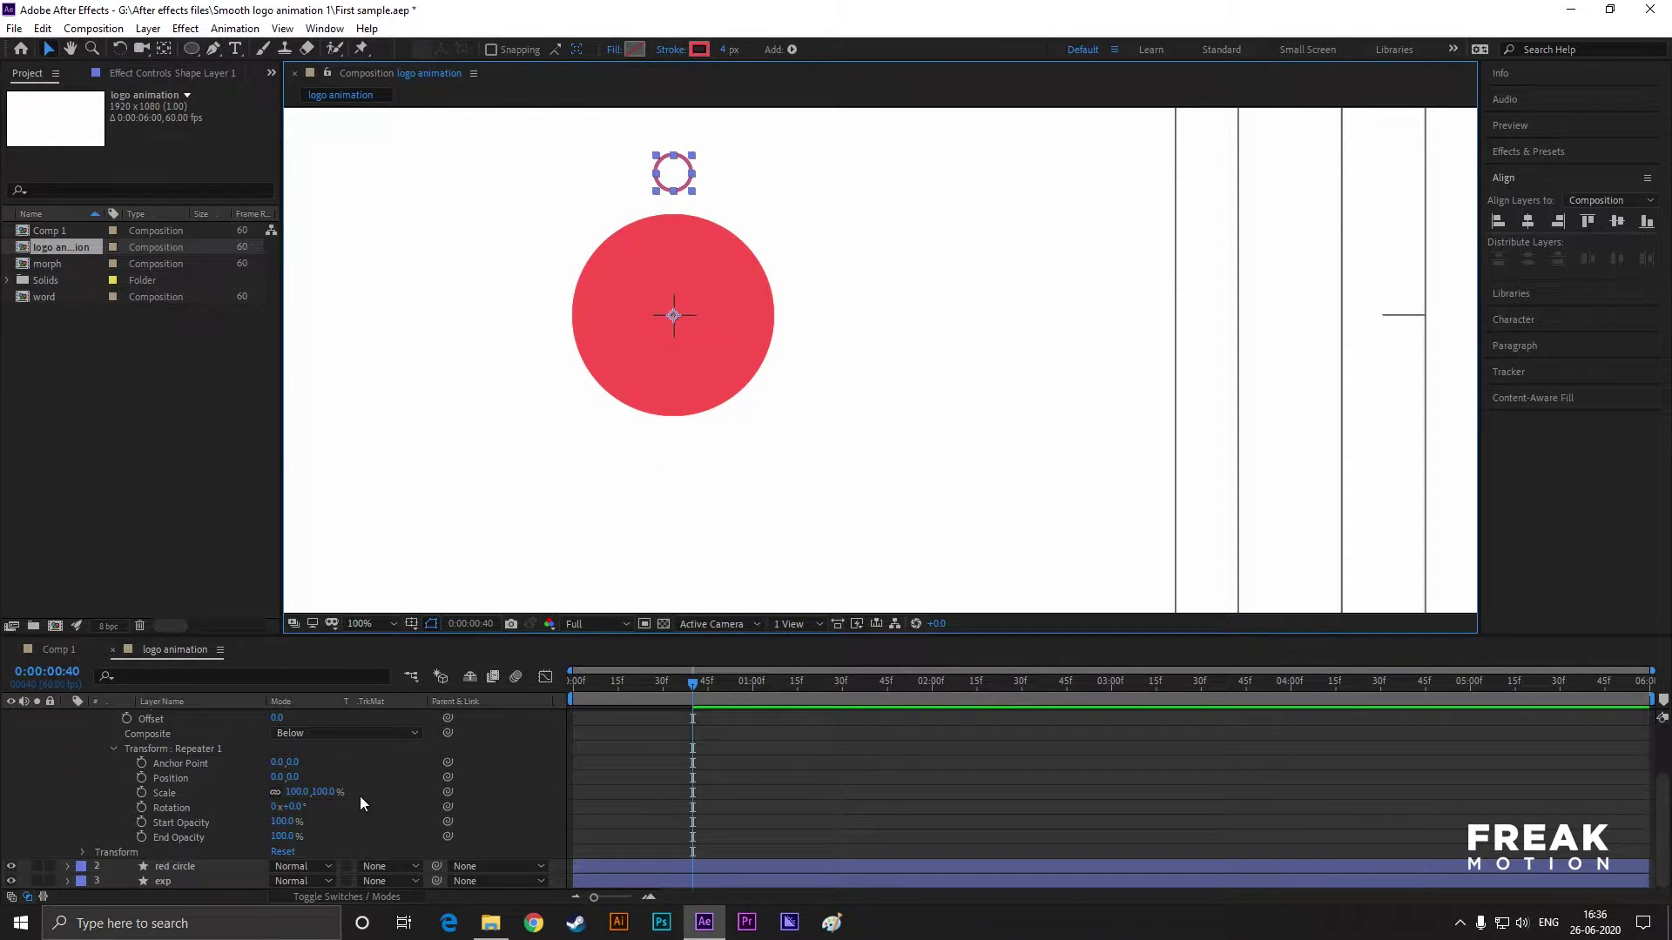
- Keyframe the Repeater's rotation from 0° at frame 40 to 45° at 0:00:01:30
mouse_move(689, 674)
mouse_down()
mouse_move(641, 687)
mouse_move(696, 690)
mouse_up()
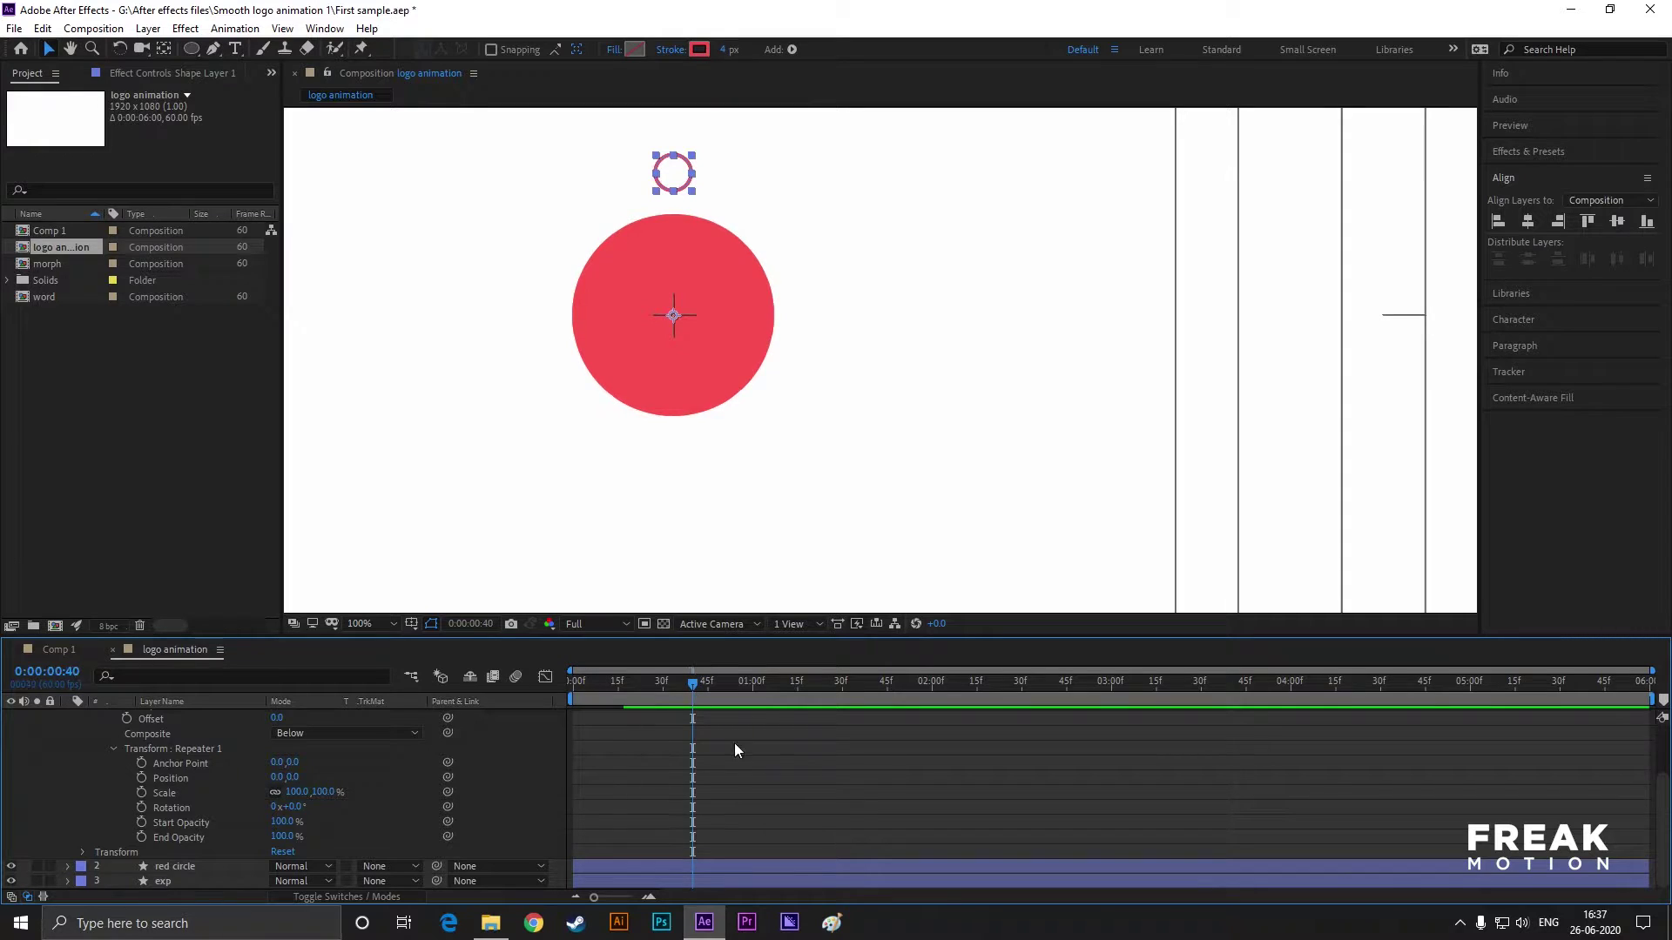
click(141, 807)
drag(684, 685, 844, 691)
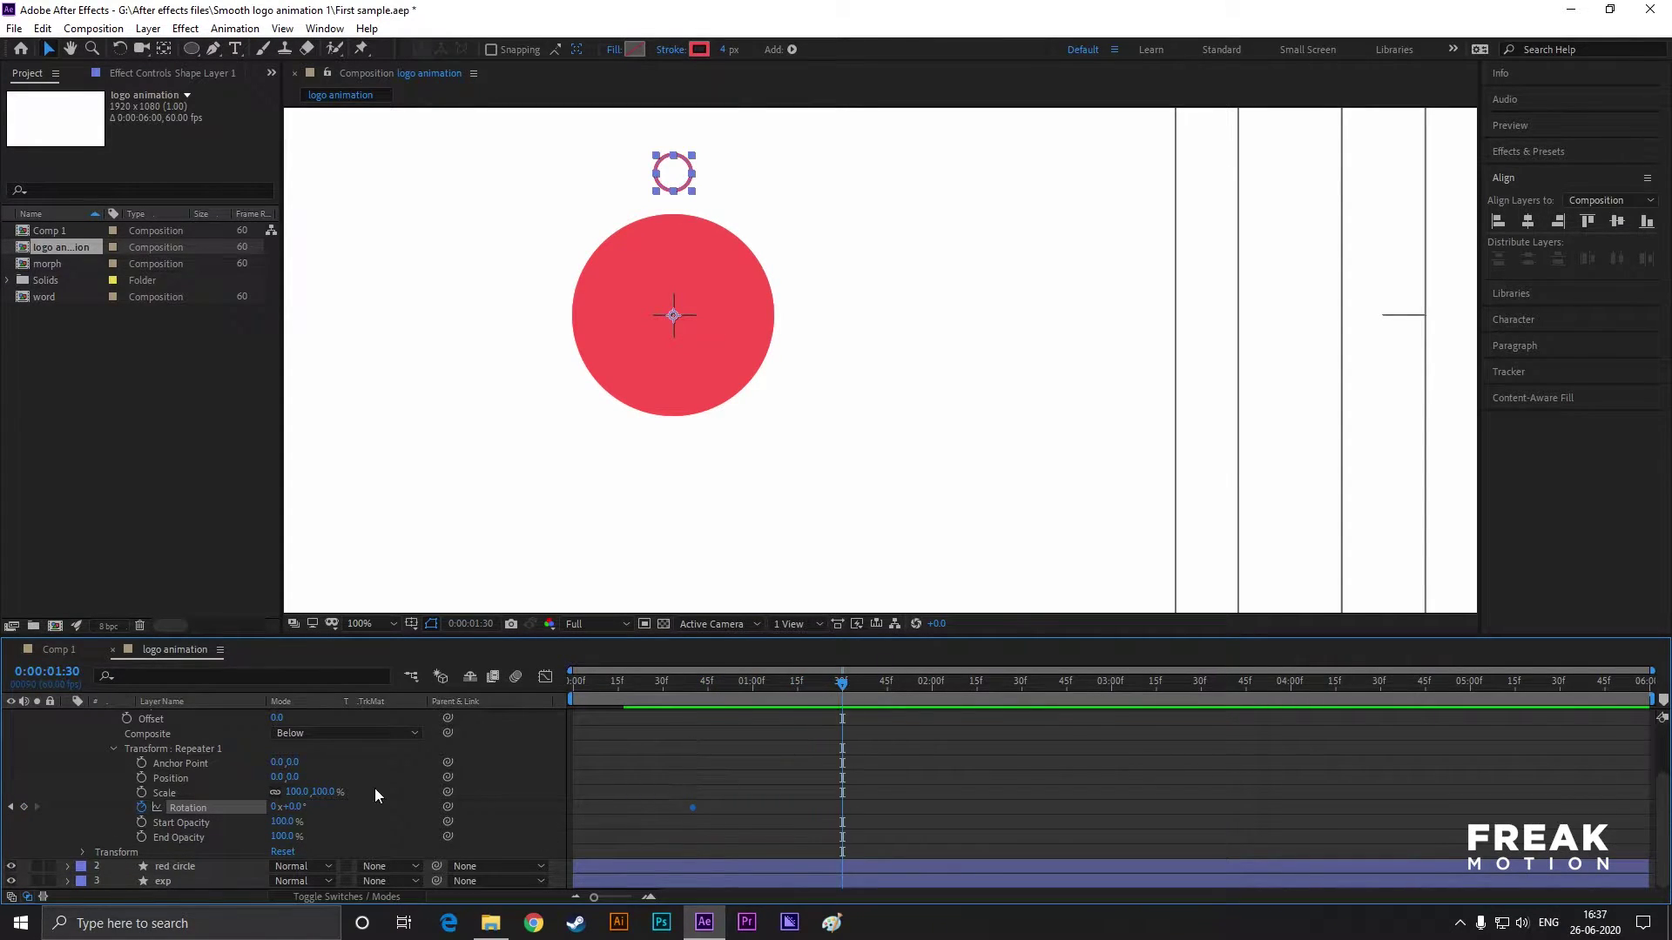
click(295, 807)
text(45)
key(Return)
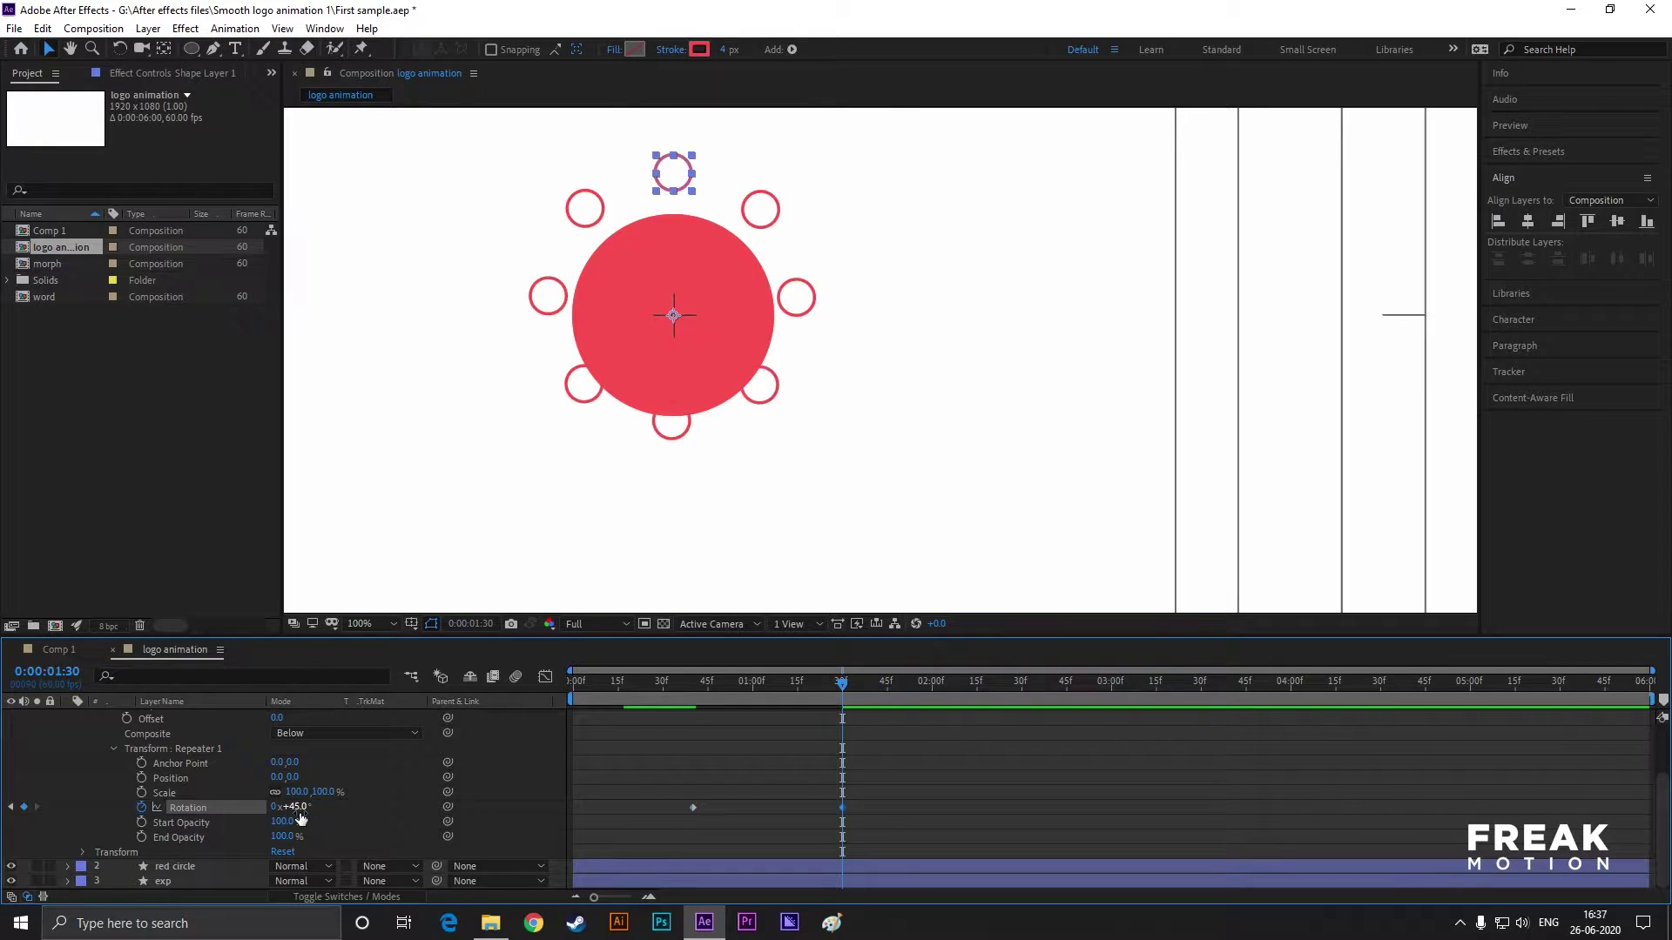
- Keyframe the Repeater's start and end opacity from 0% at frame 40 to 100% at frame 49
drag(842, 684, 688, 705)
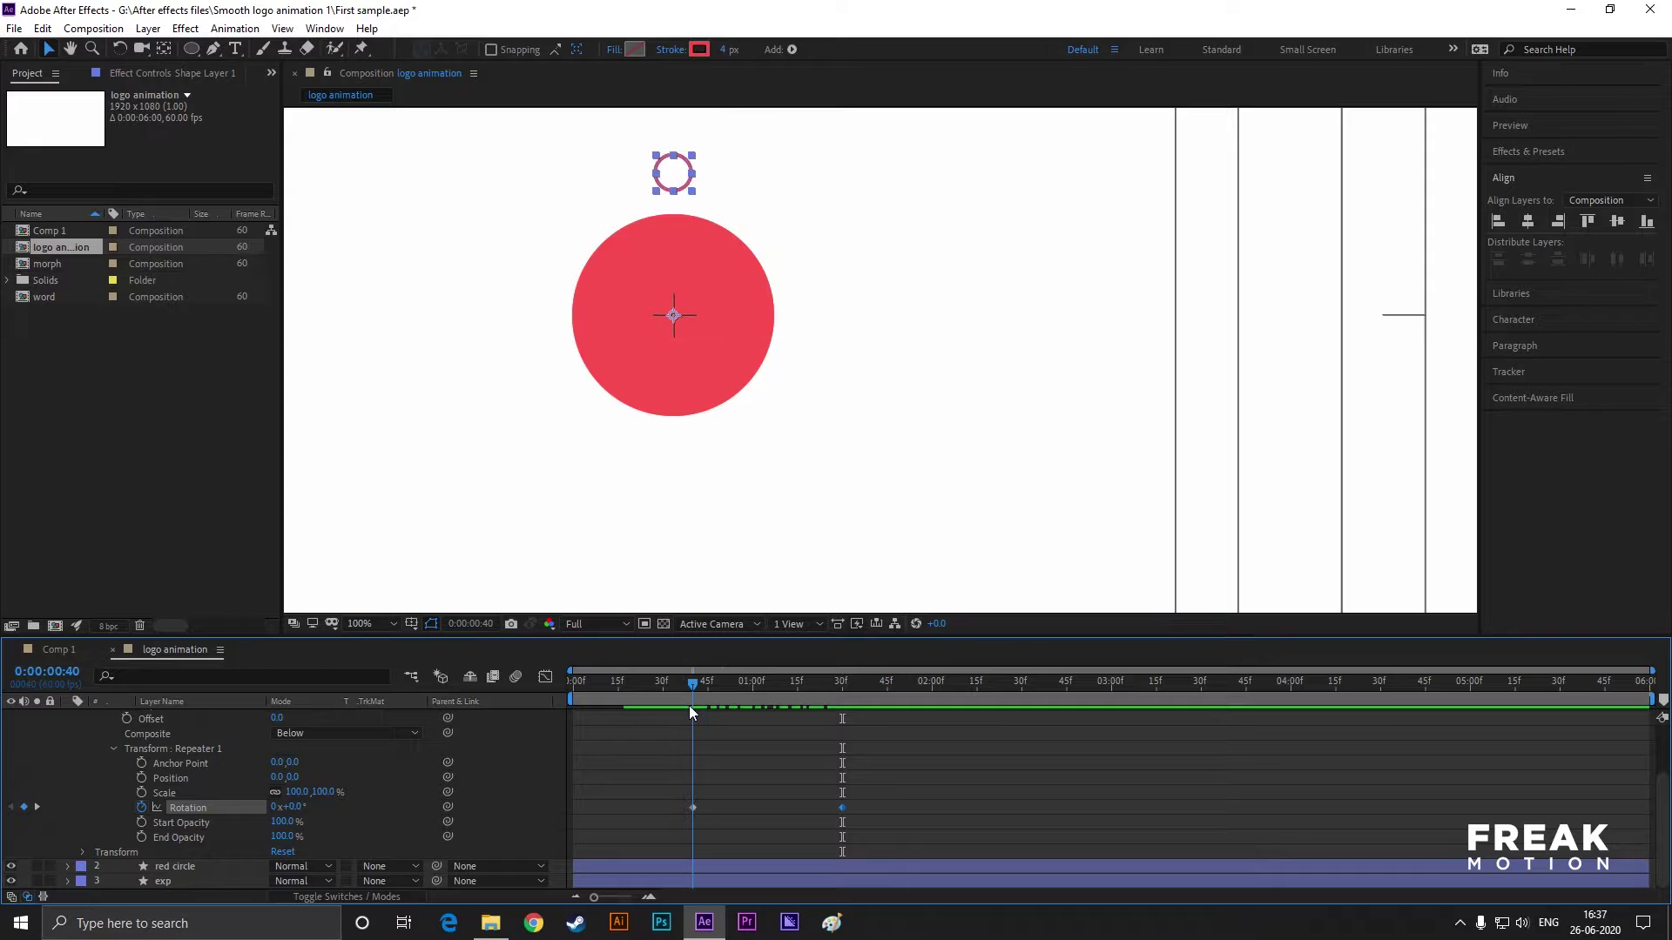
click(141, 822)
click(141, 837)
click(282, 822)
text(0)
key(Return)
click(283, 836)
text(0)
key(Return)
drag(694, 683, 719, 682)
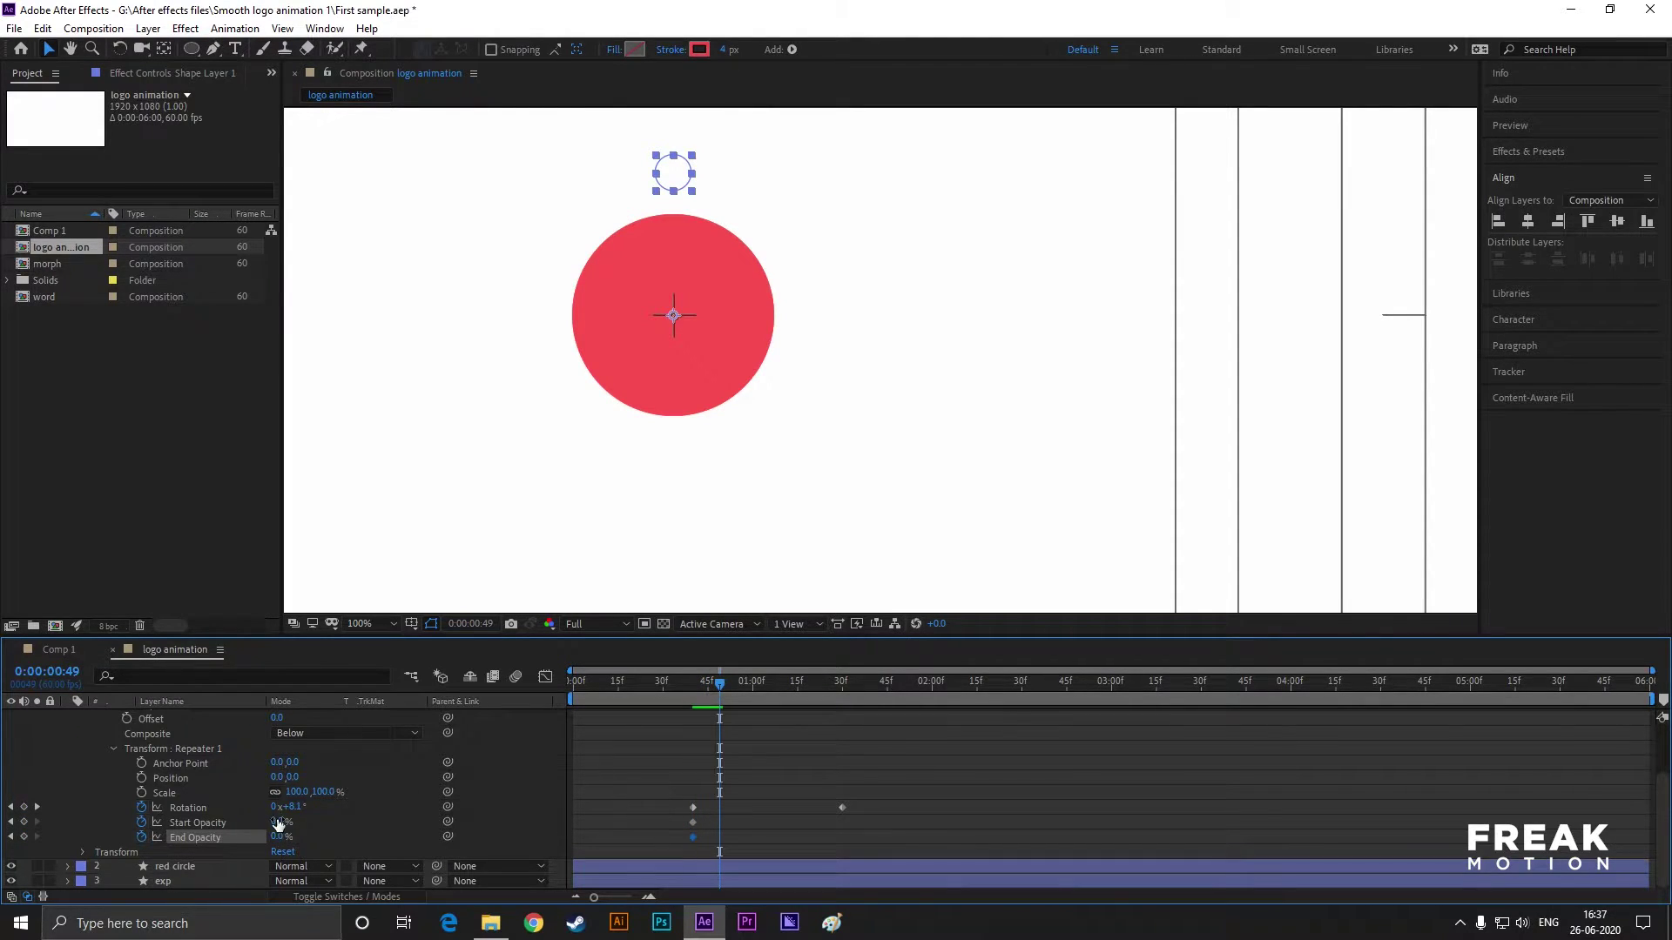
drag(277, 827, 331, 835)
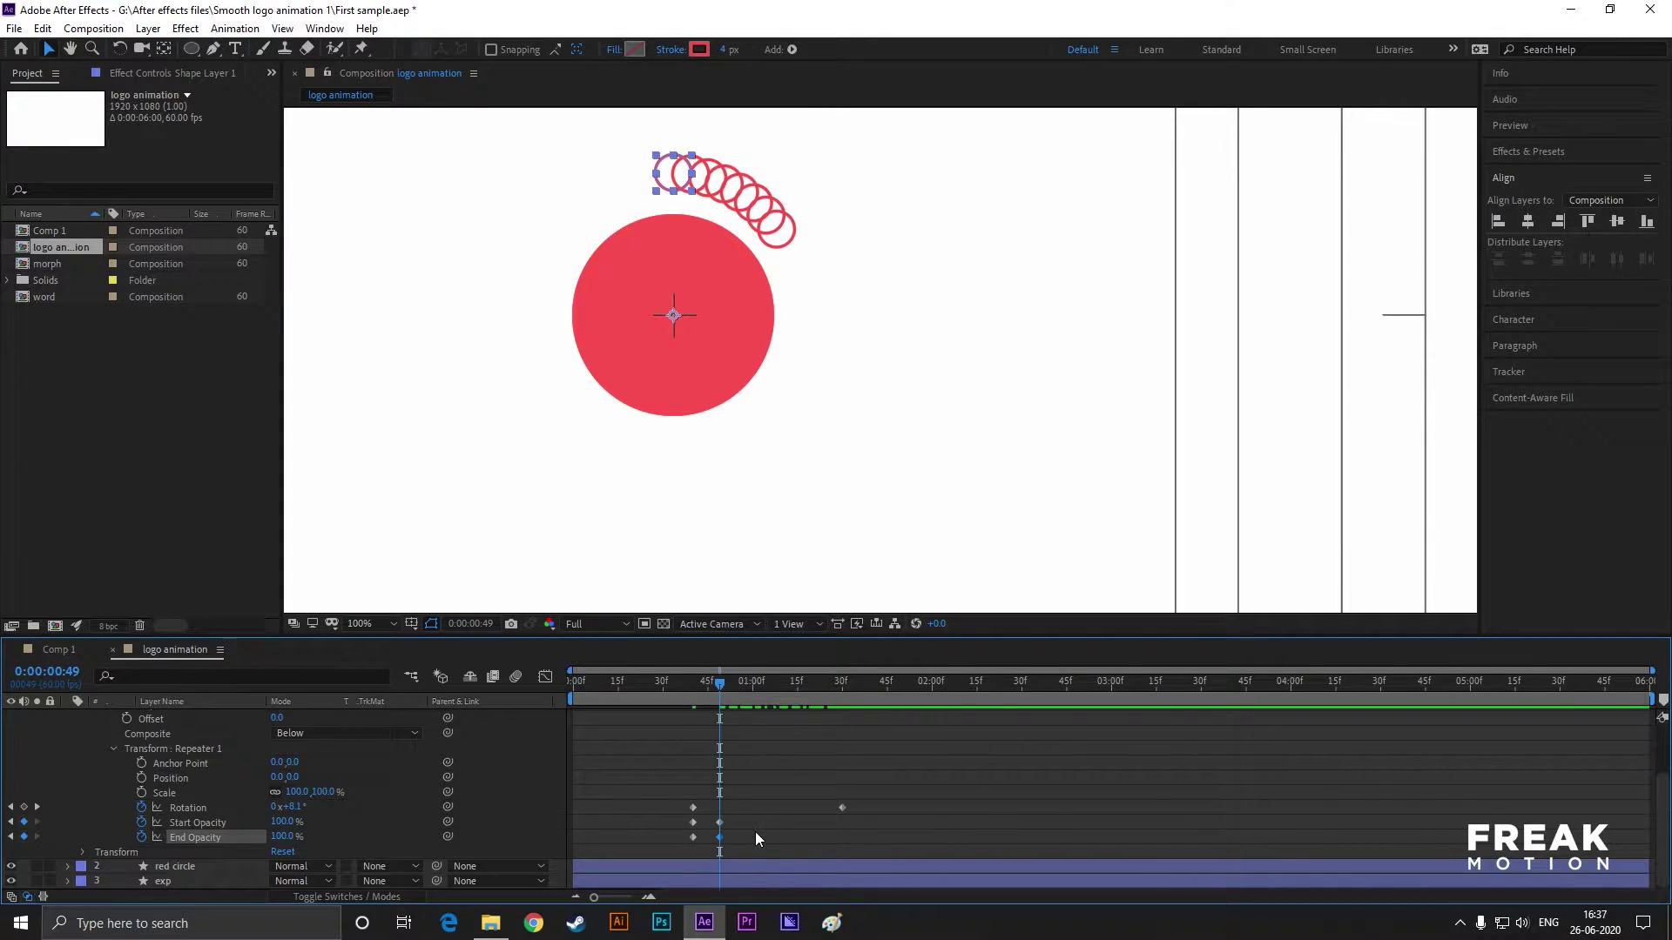
- Shift the end opacity keyframes so they start at frame 49, and preview the animation from frame 25
drag(720, 836, 639, 848)
key(space)
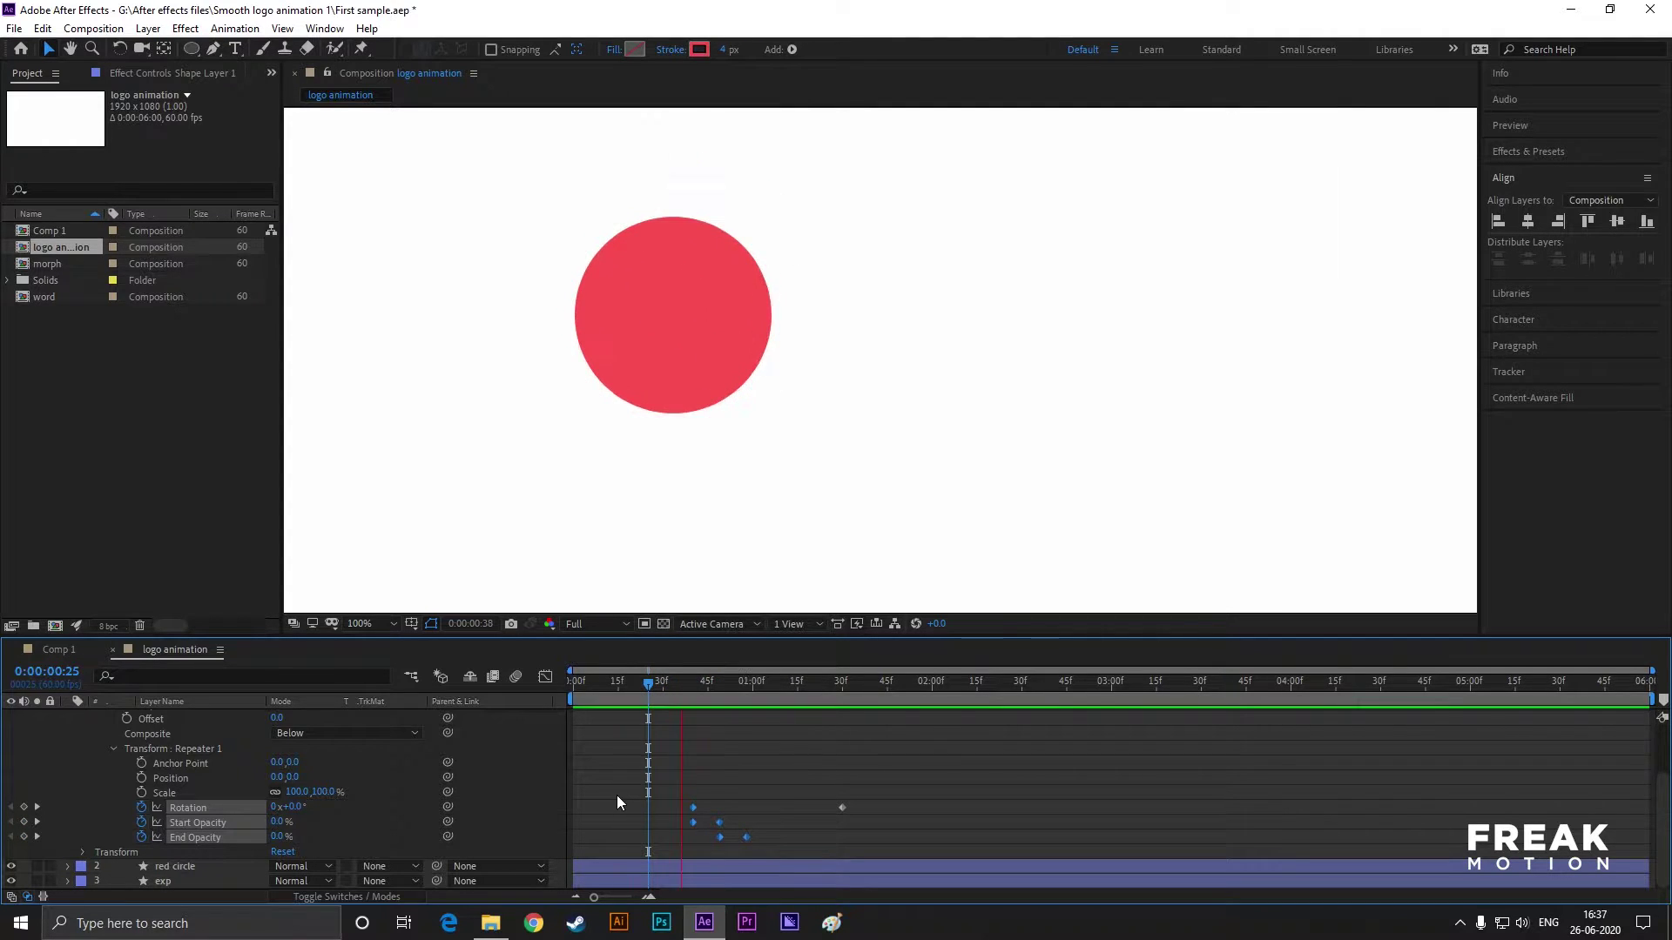
- Move the Repeater's 45° rotation keyframe to 0:00:01:15 and preview the animation
click(842, 693)
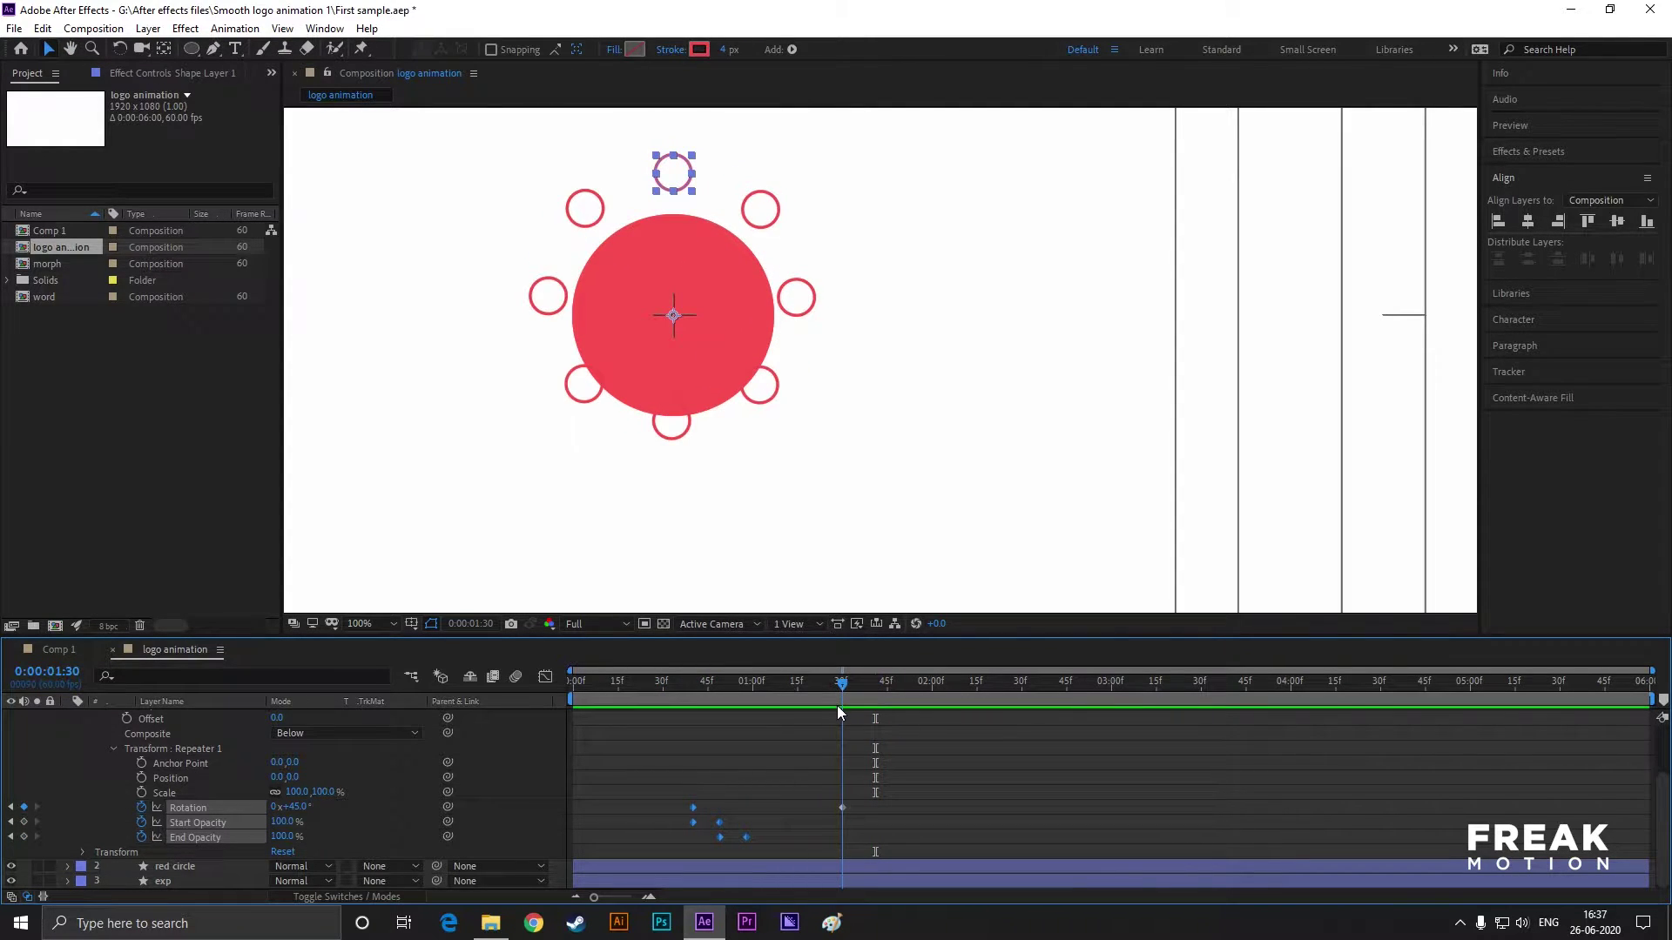
drag(841, 807, 798, 808)
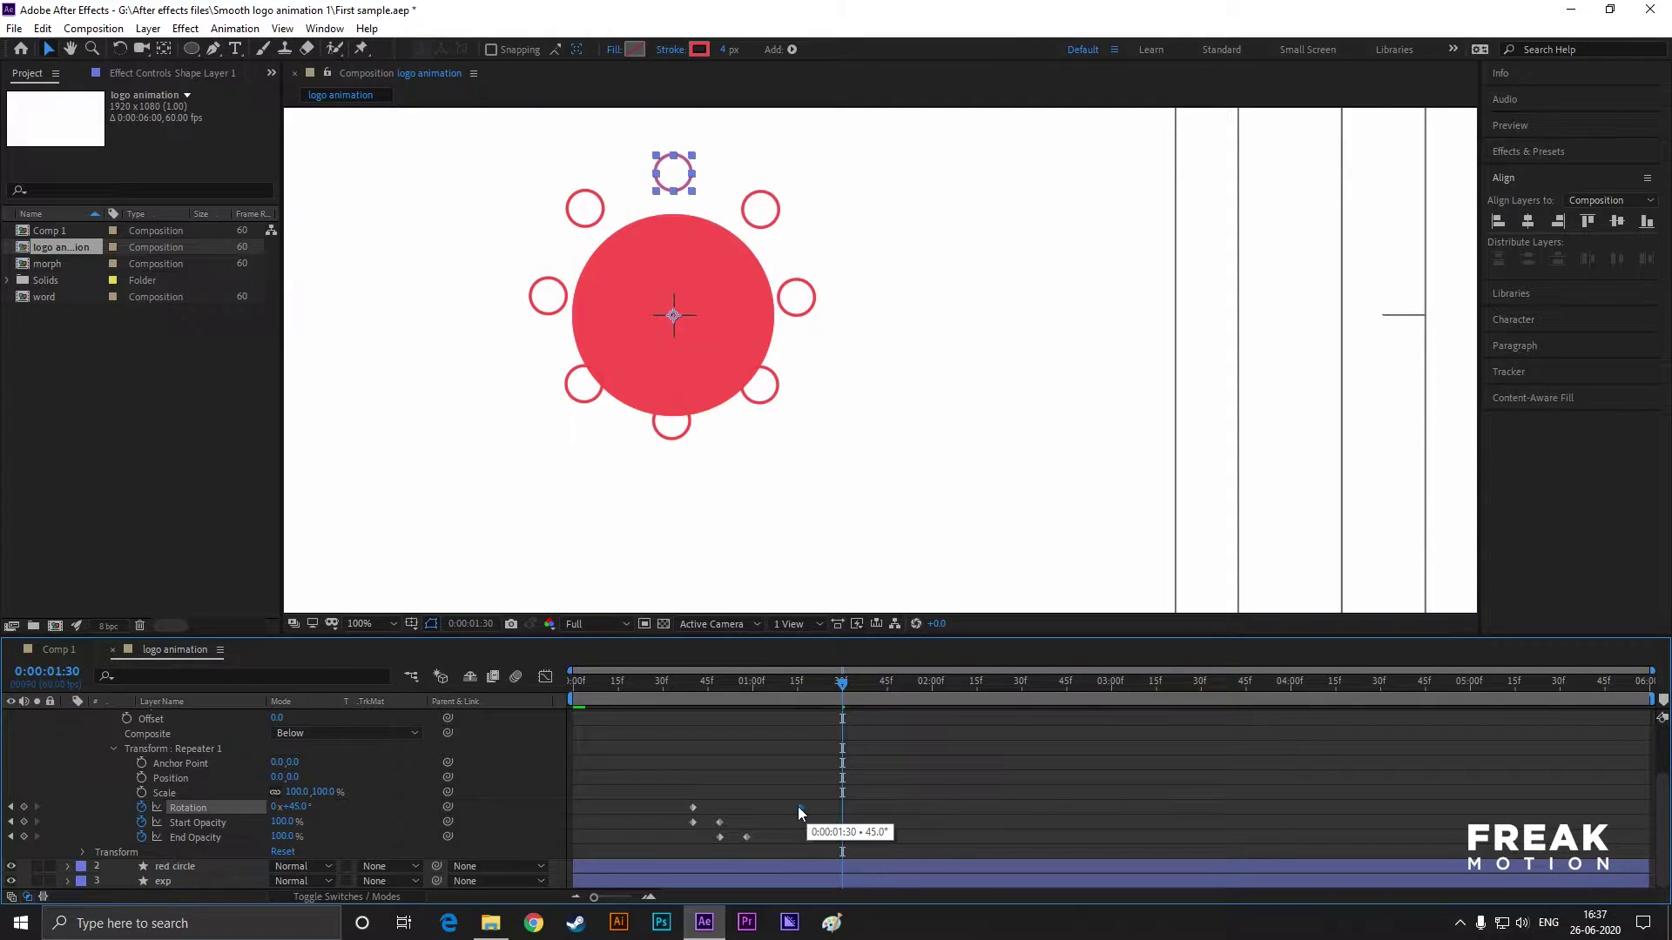
drag(834, 690, 646, 723)
key(space)
key(space)
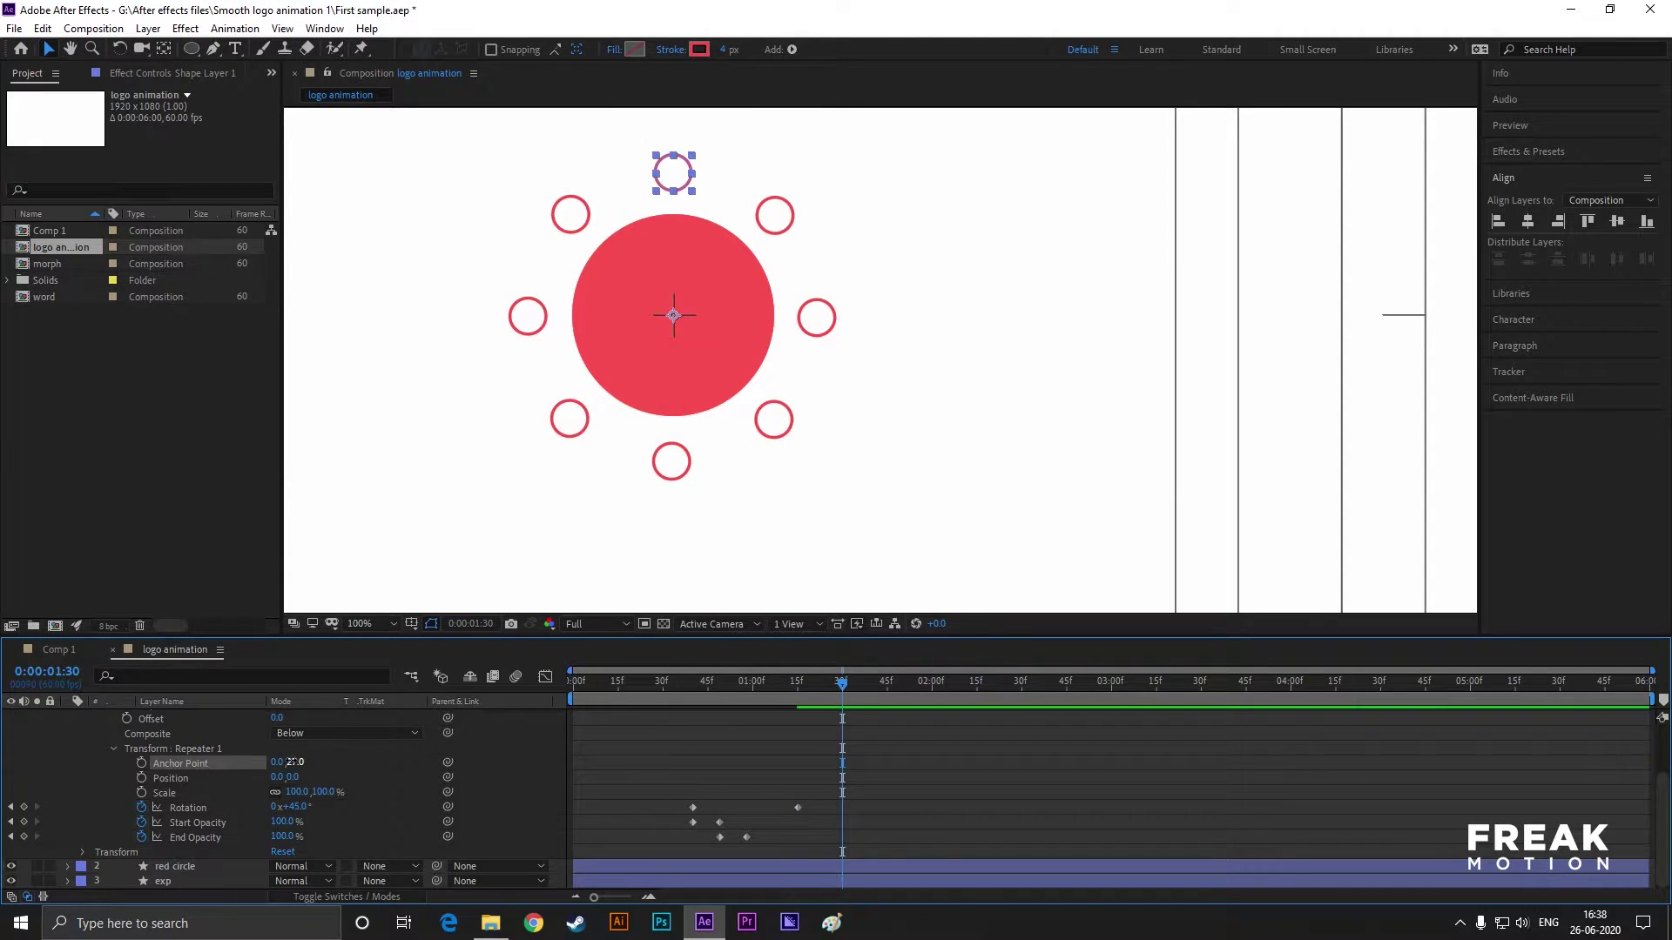
- Set the Repeater's anchor point Y value to 25 so the rings sit evenly around the red circle, and preview
click(296, 764)
text(22)
key(Return)
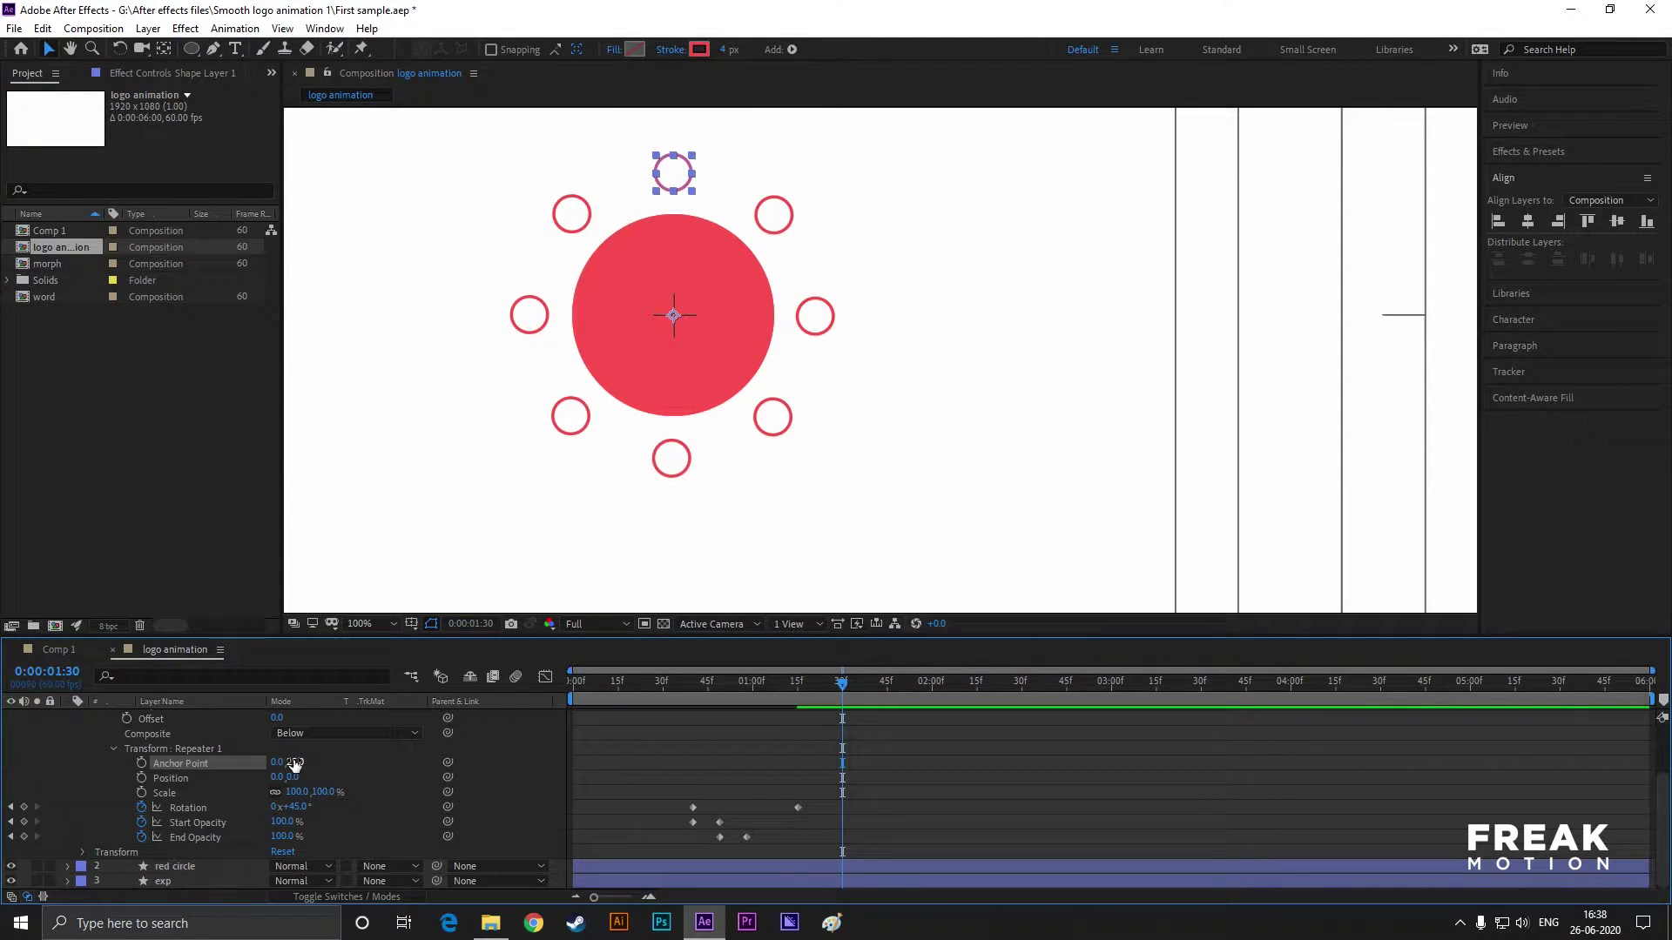
key(space)
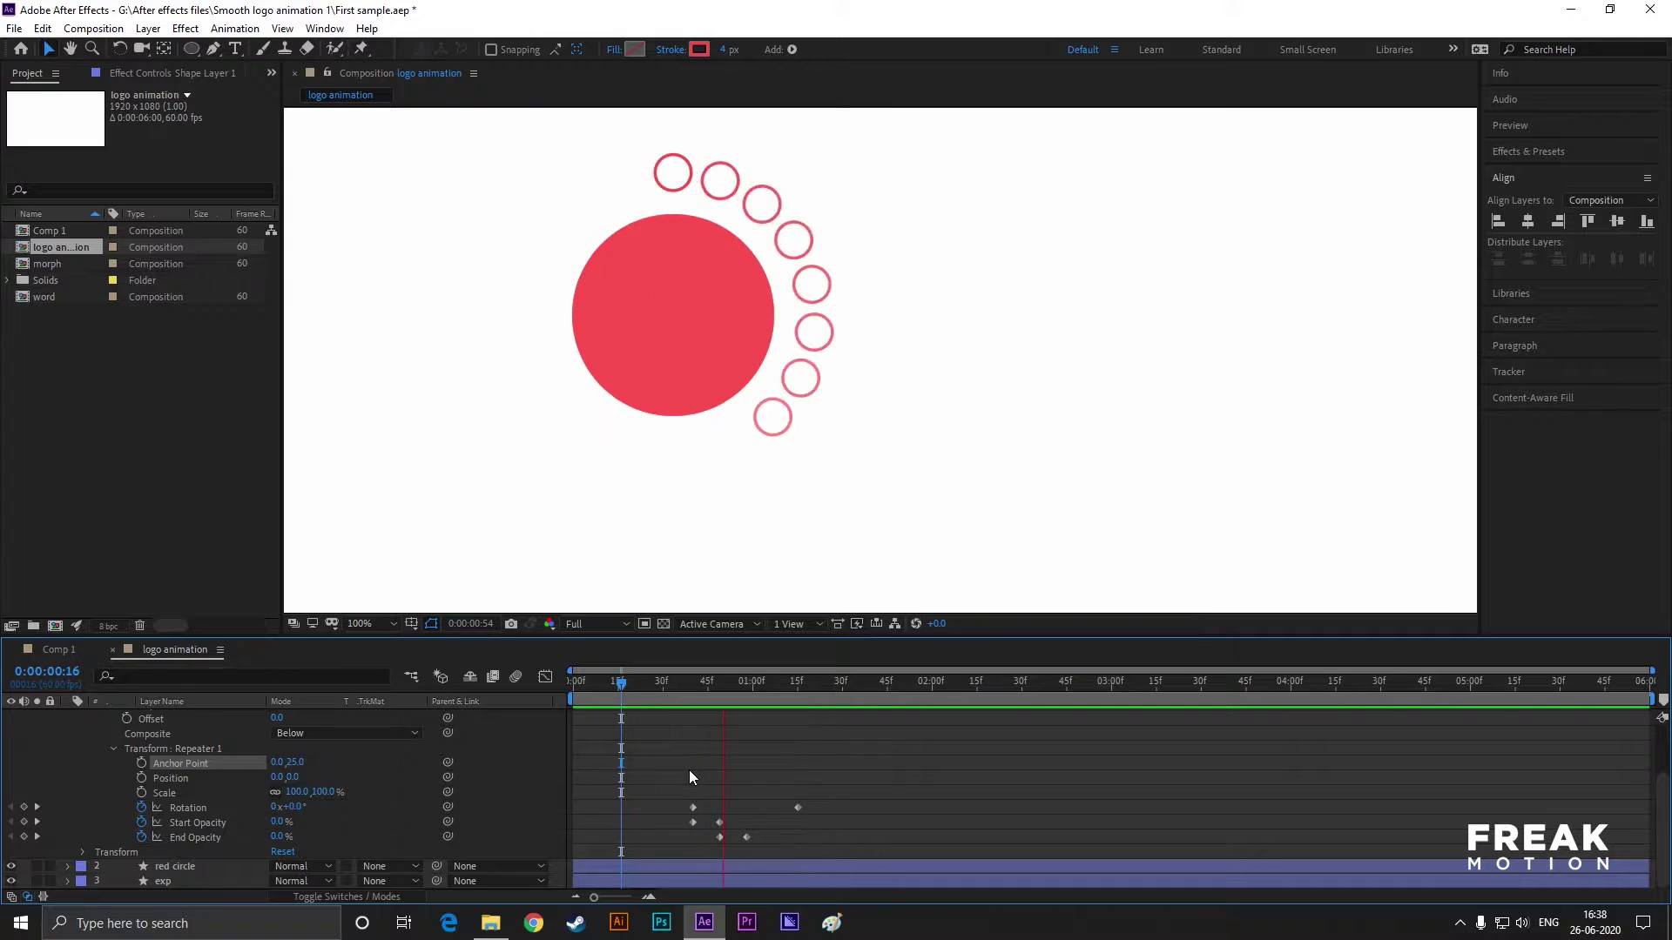
key(space)
mouse_move(865, 697)
mouse_down()
mouse_move(796, 695)
mouse_move(902, 703)
mouse_move(848, 704)
mouse_up()
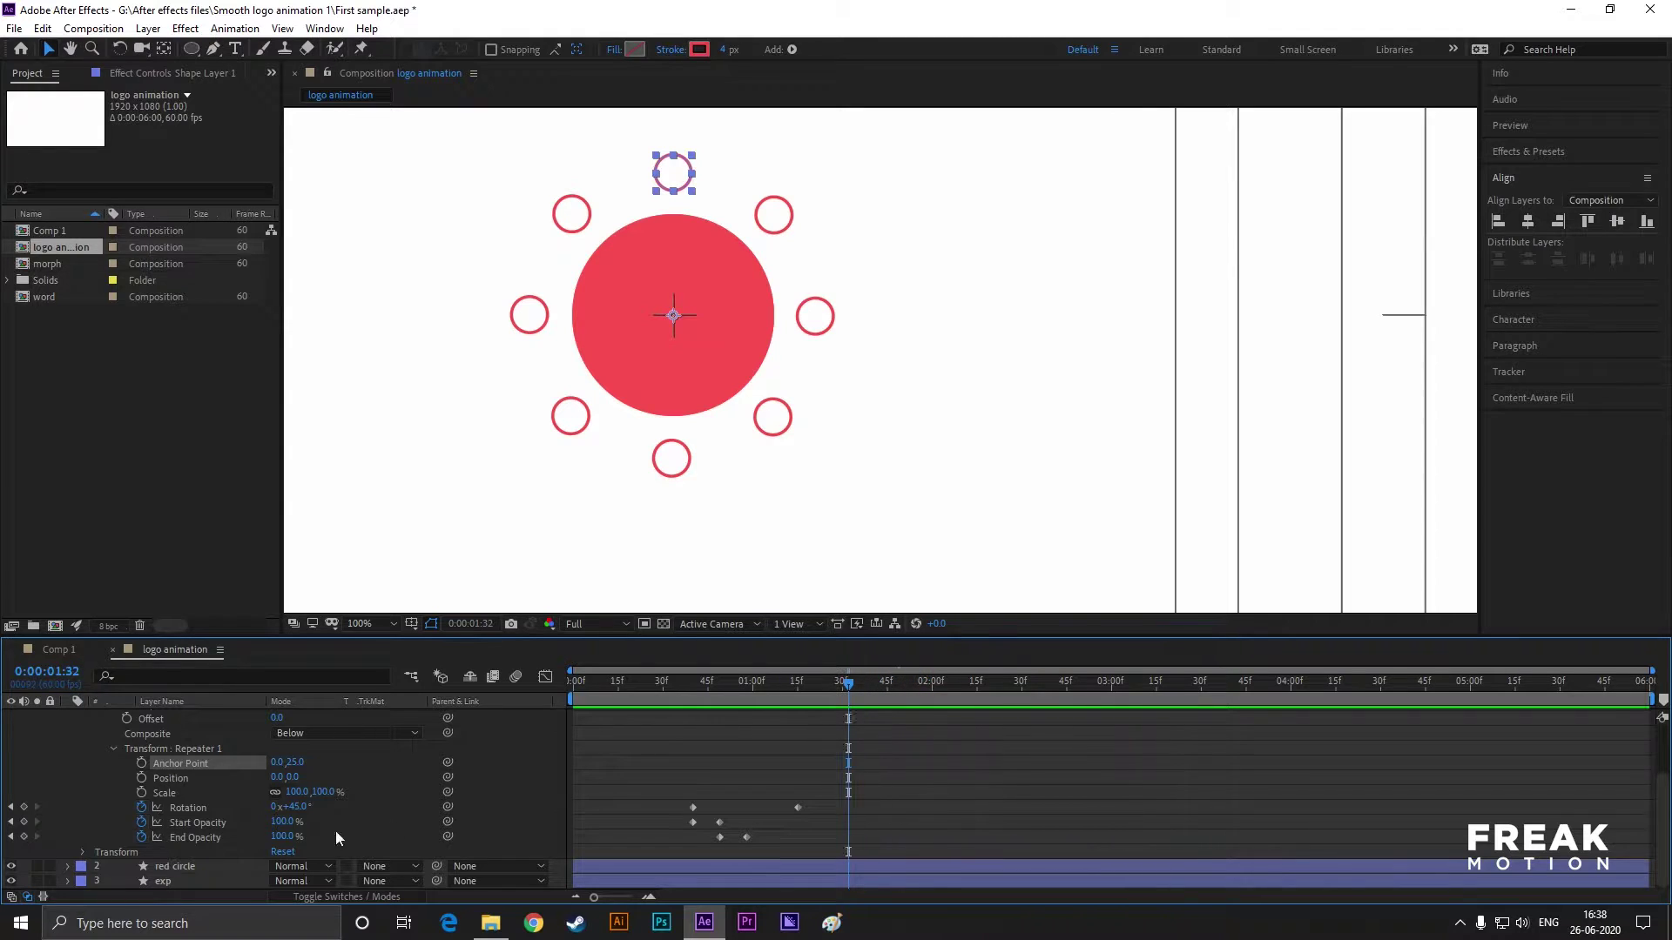
- Add a 0° keyframe to the small ring layer's own Transform rotation at 0:00:01:15
click(113, 749)
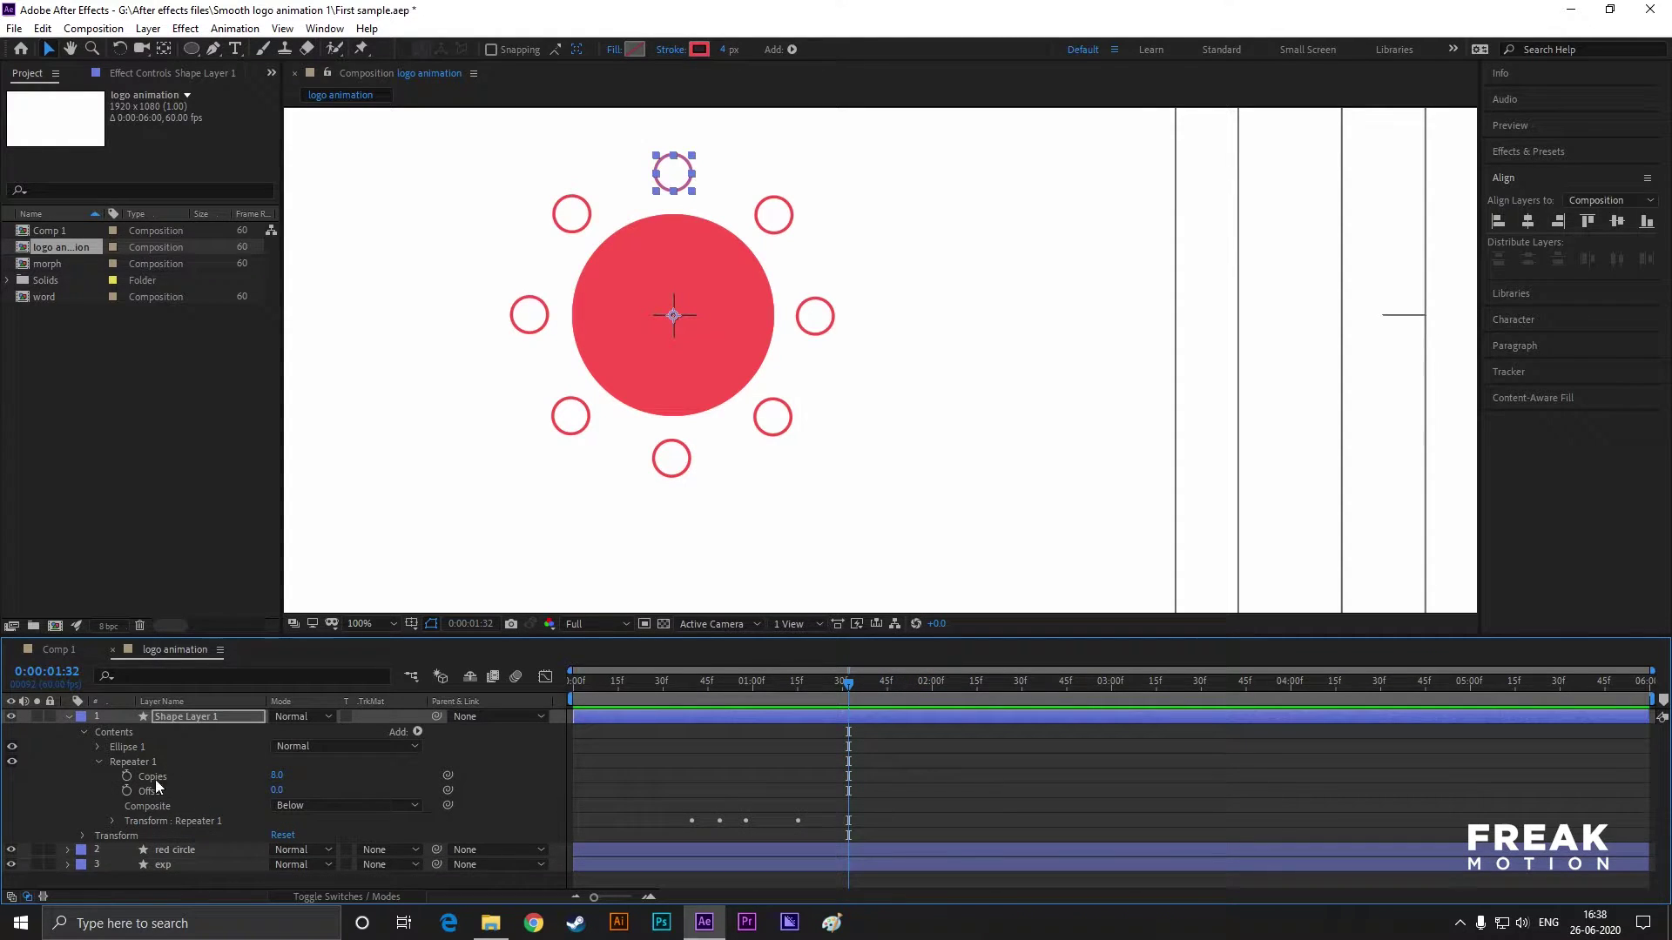
click(110, 821)
click(113, 795)
click(99, 762)
click(85, 778)
drag(836, 685, 795, 690)
drag(297, 835, 367, 834)
key(ctrl+z)
click(112, 836)
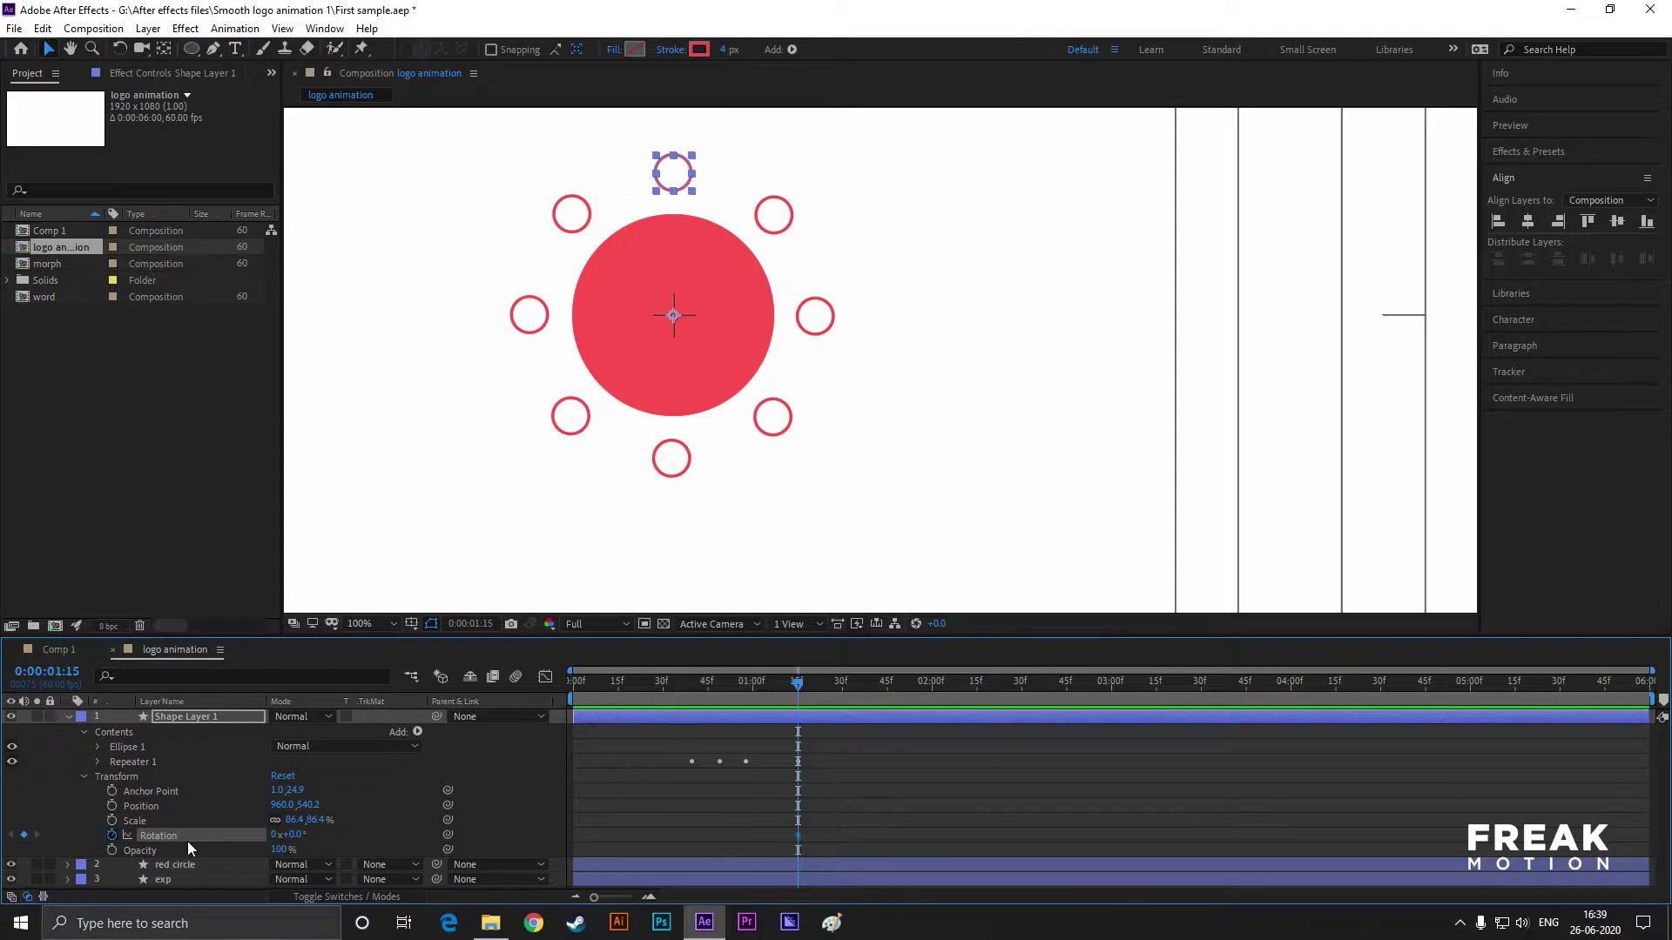
- Keyframe the small ring layer's rotation to 64° at 0:00:01:45 and -31° at 0:00:02:15, and check the motion
drag(797, 684, 888, 705)
drag(300, 838, 348, 833)
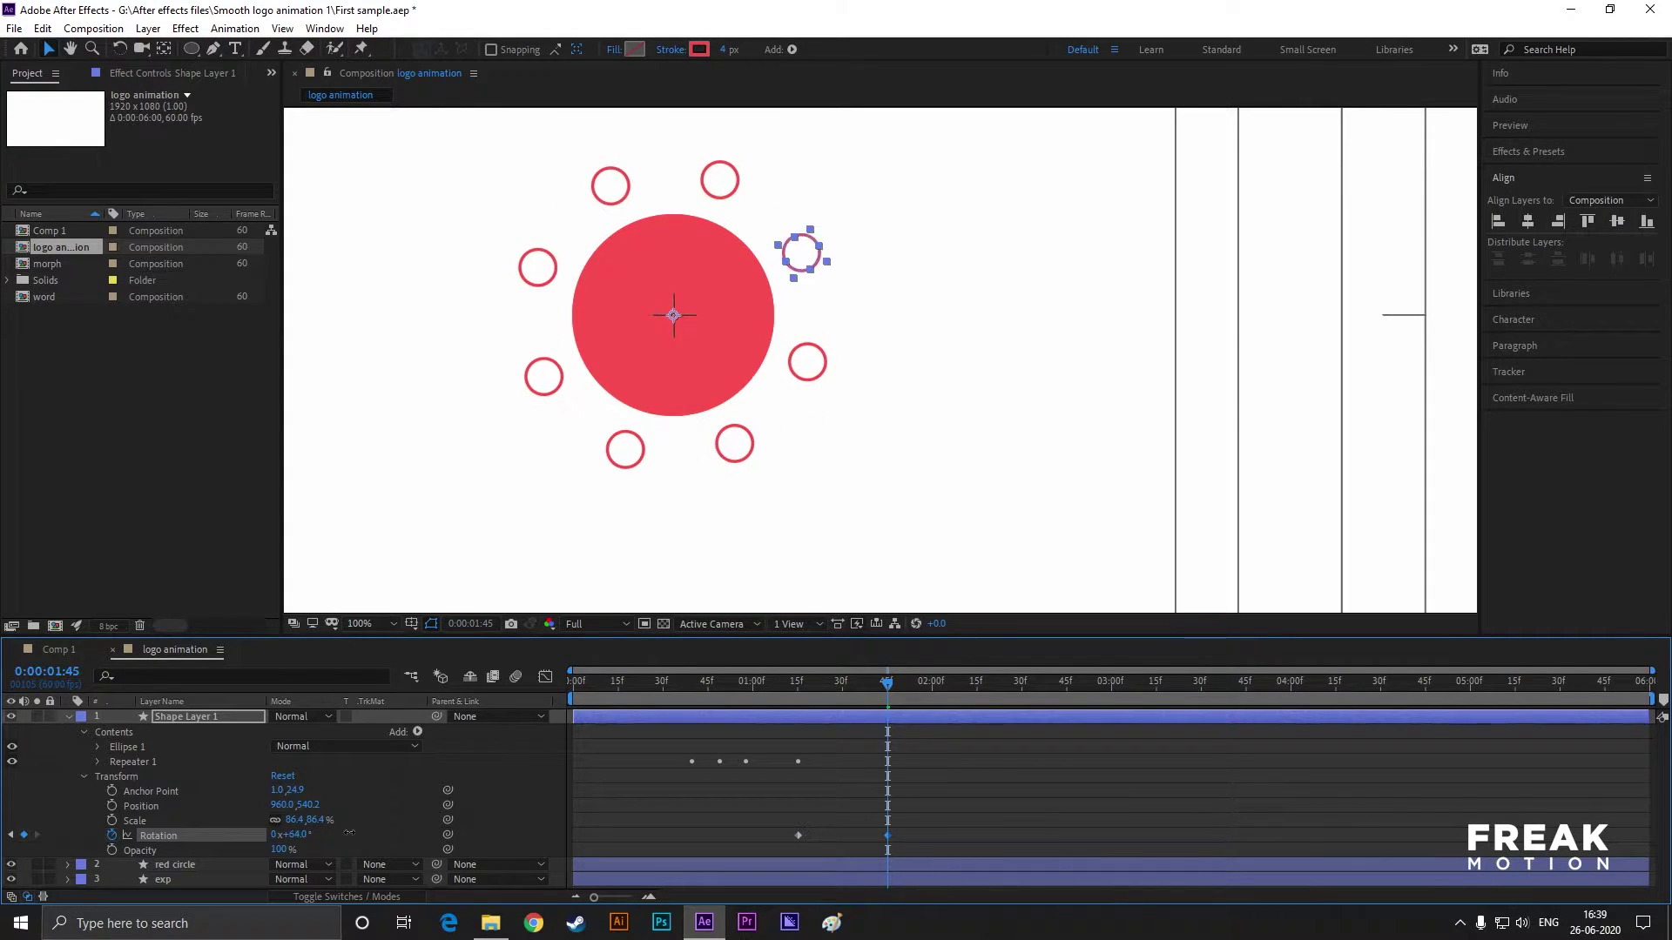
drag(888, 682, 977, 682)
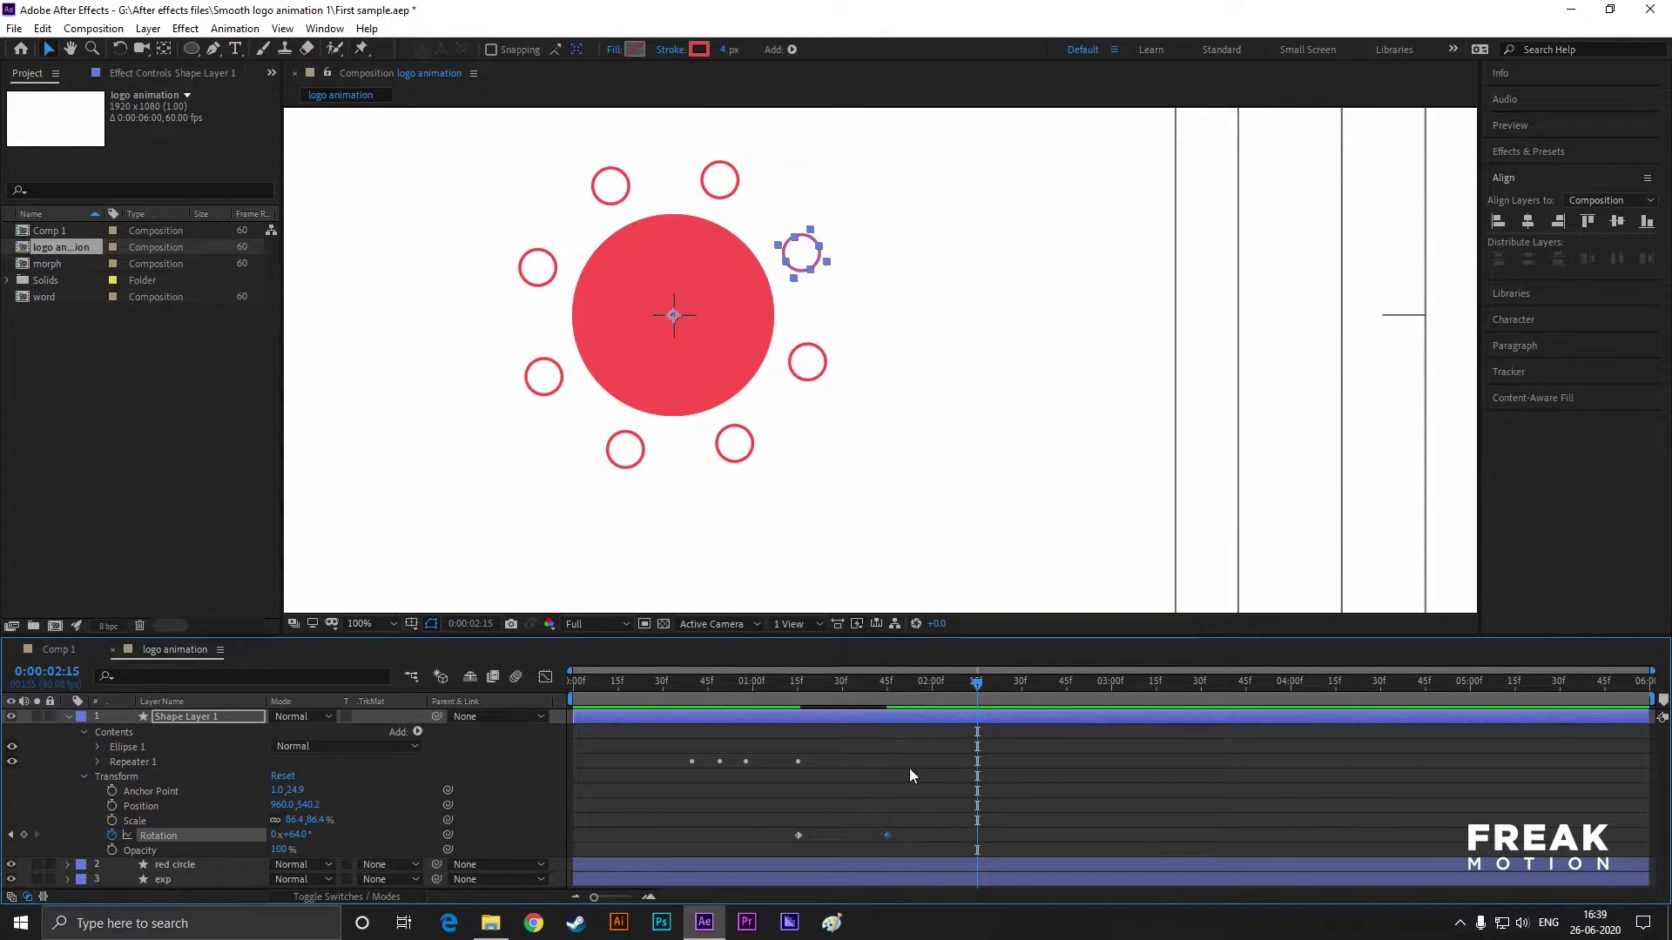
click(300, 836)
text(-25)
key(Return)
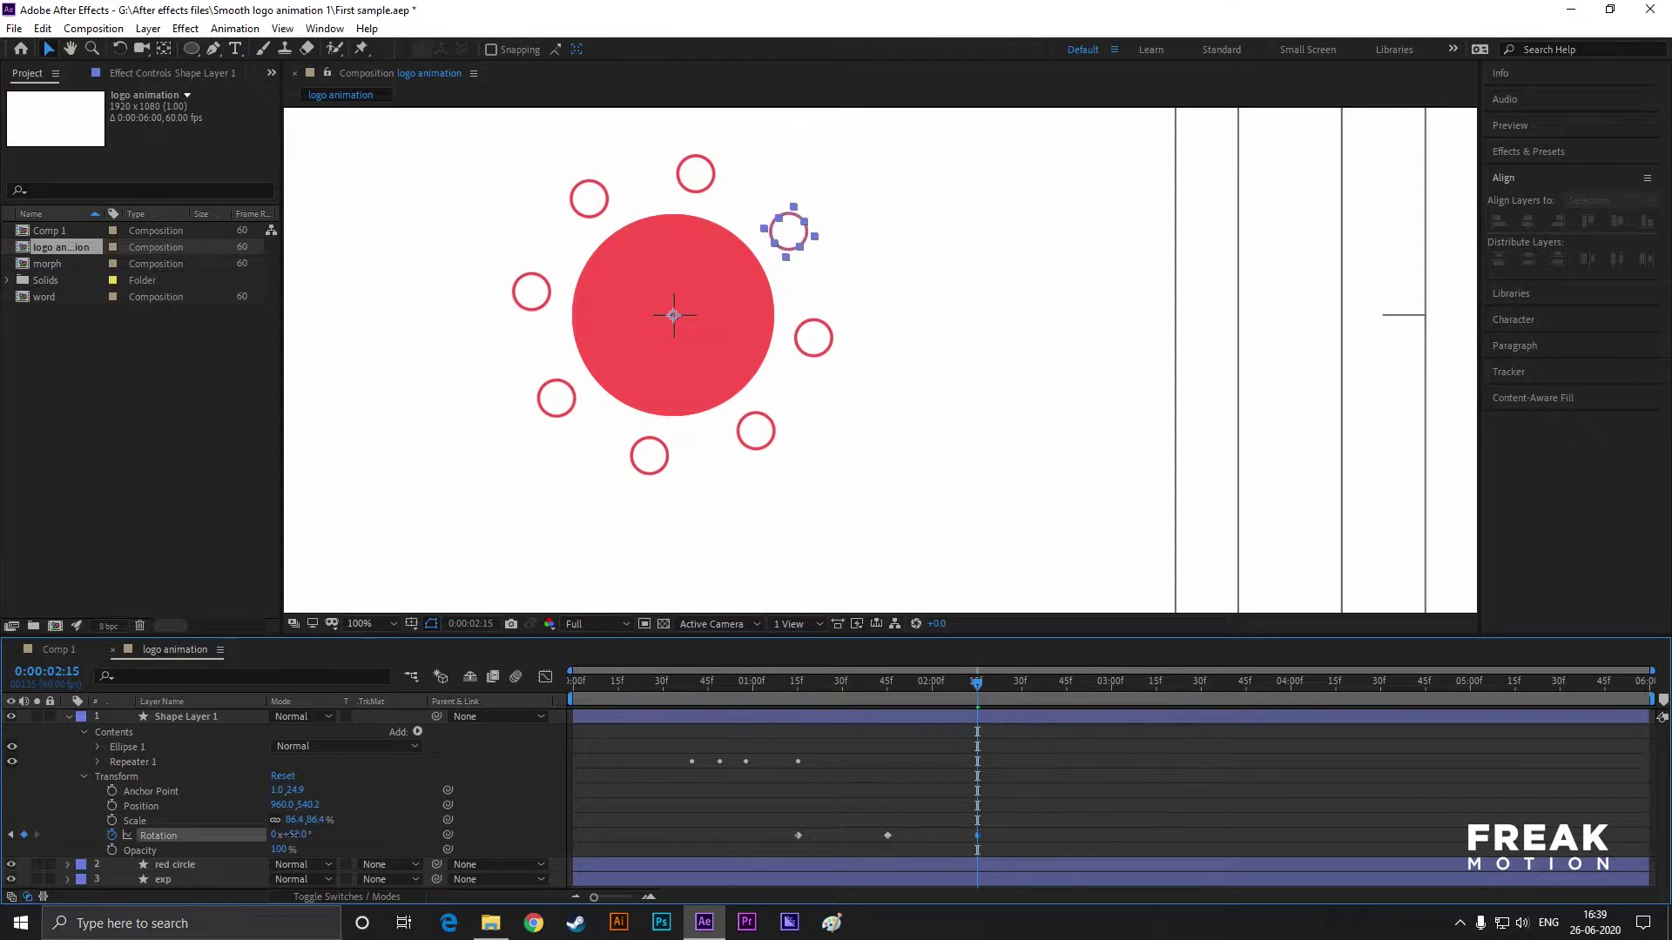
drag(228, 840, 226, 841)
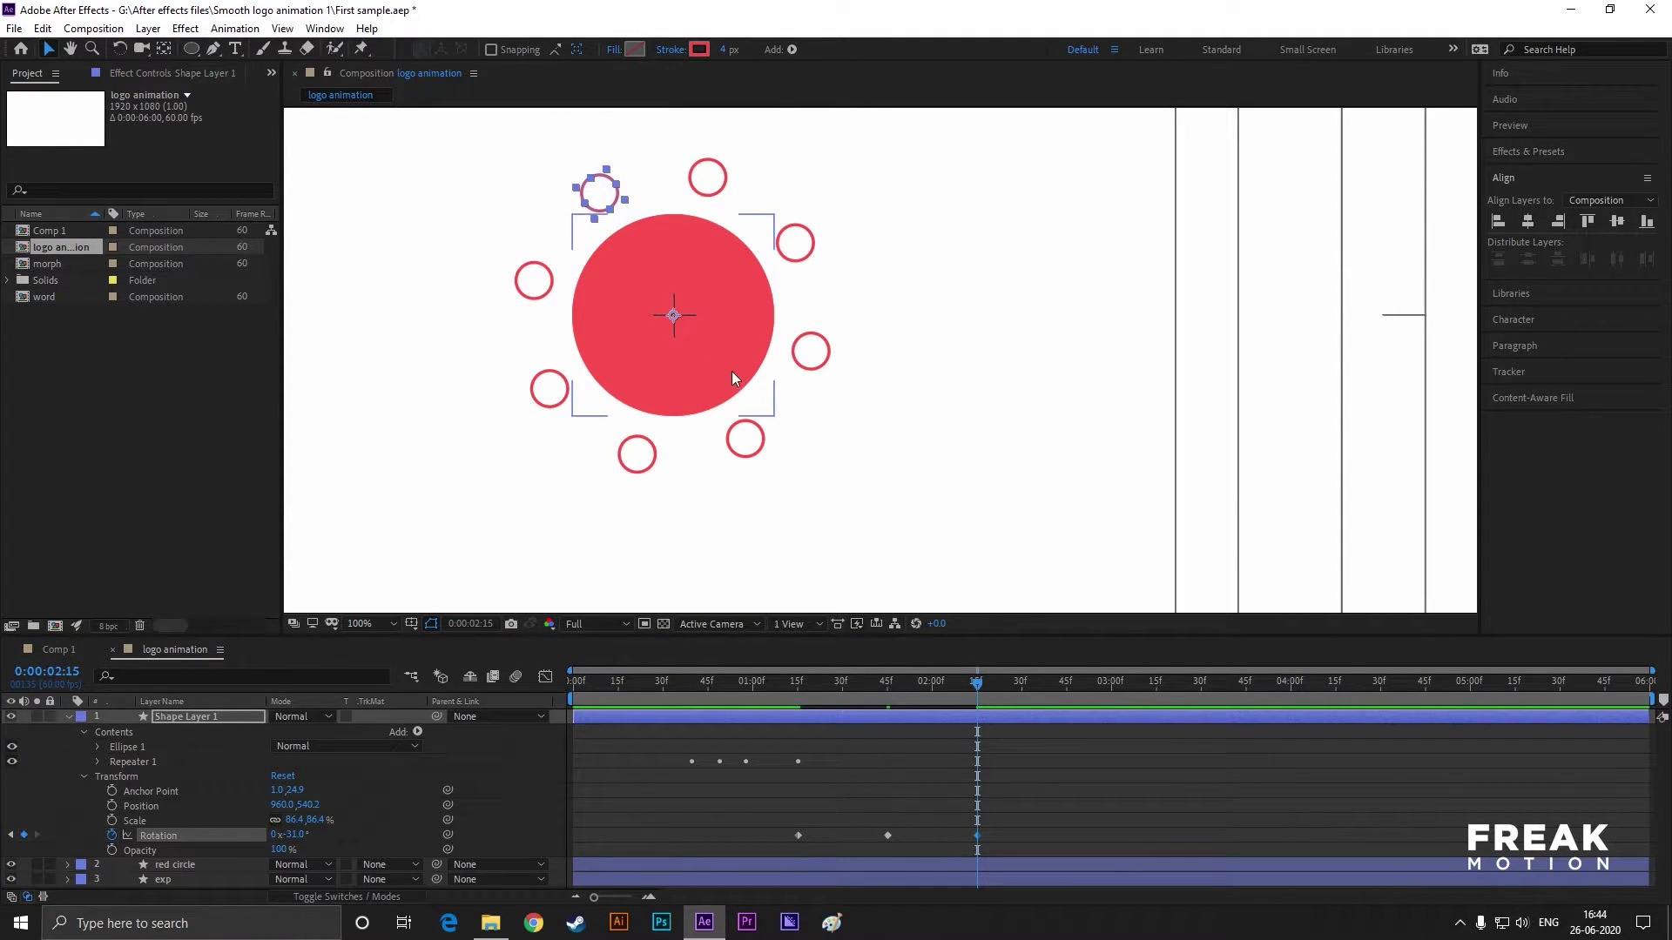
drag(788, 683, 975, 713)
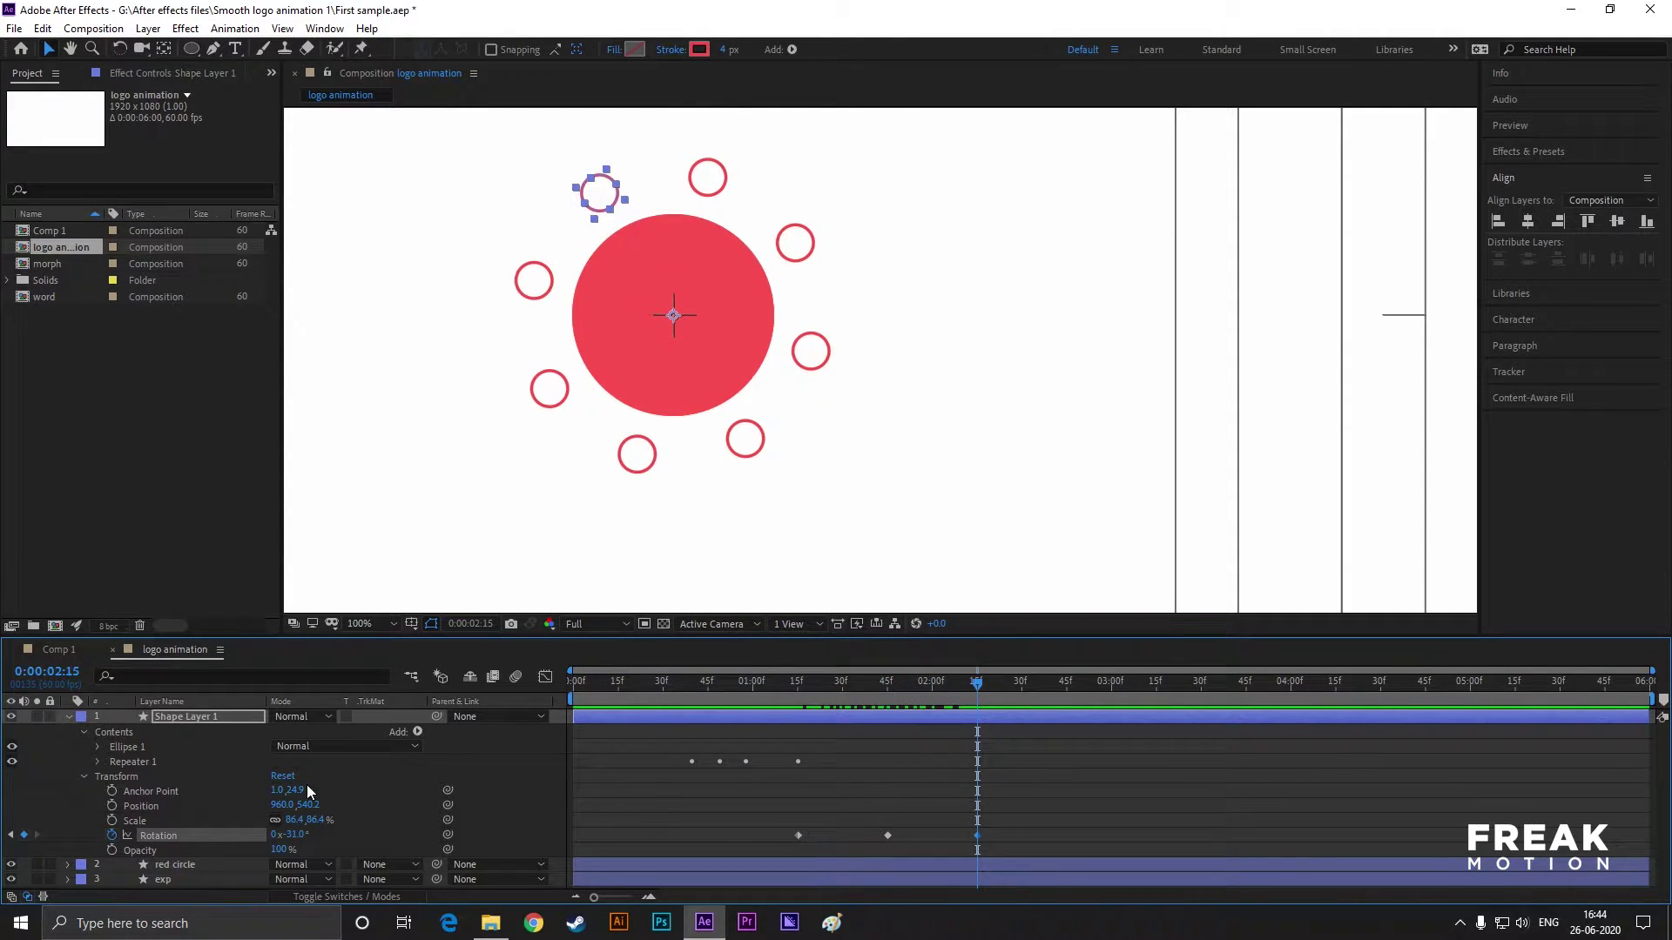
- Copy all of the Repeater's rotation, start opacity and end opacity keyframes and paste them at 0:00:02:15
key(u)
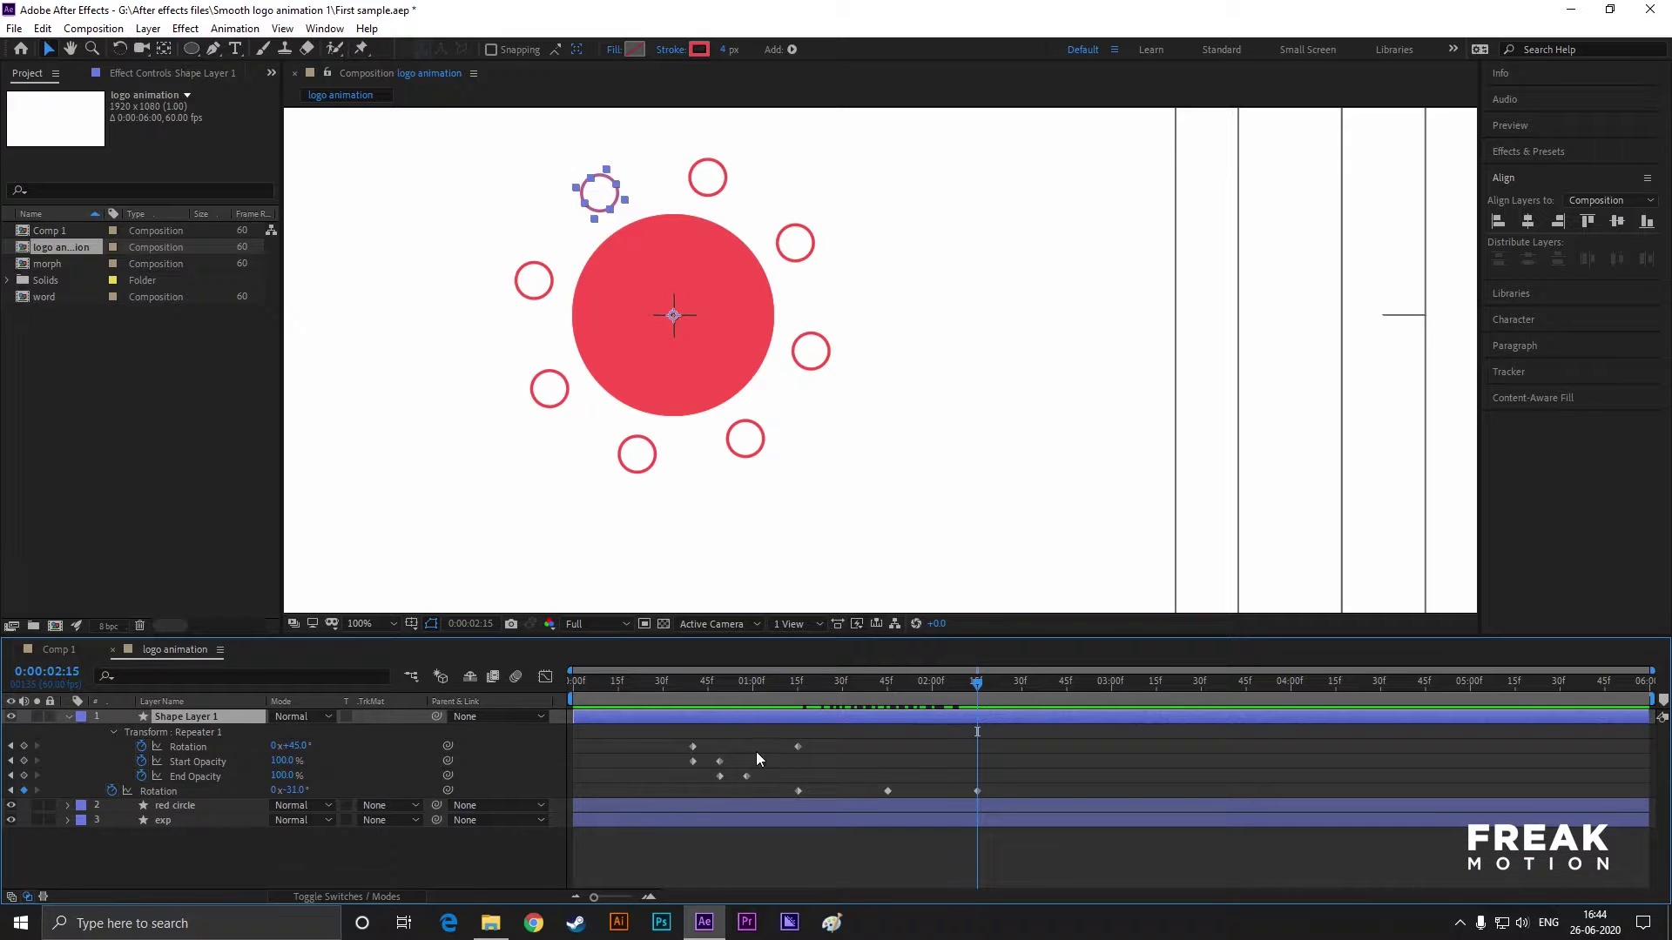
drag(822, 728, 660, 780)
drag(981, 687, 977, 749)
key(ctrl+v)
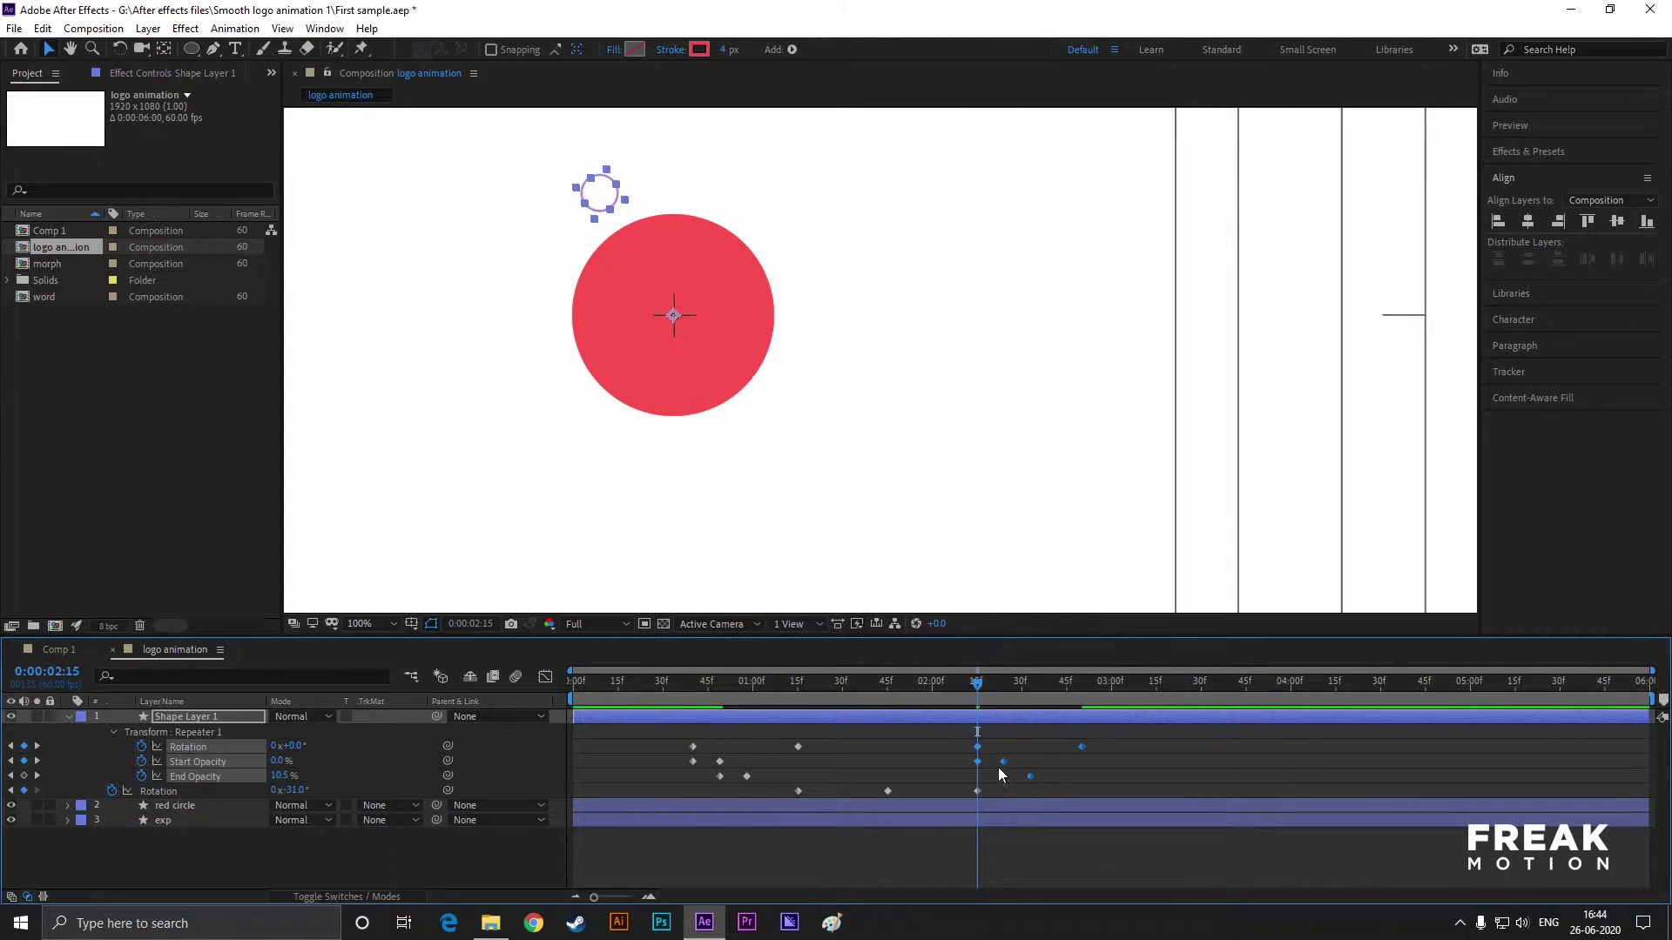
- Time-reverse the pasted Repeater keyframes and preview the ring animation from frame 31
right_click(979, 761)
mouse_move(1089, 852)
click(1271, 920)
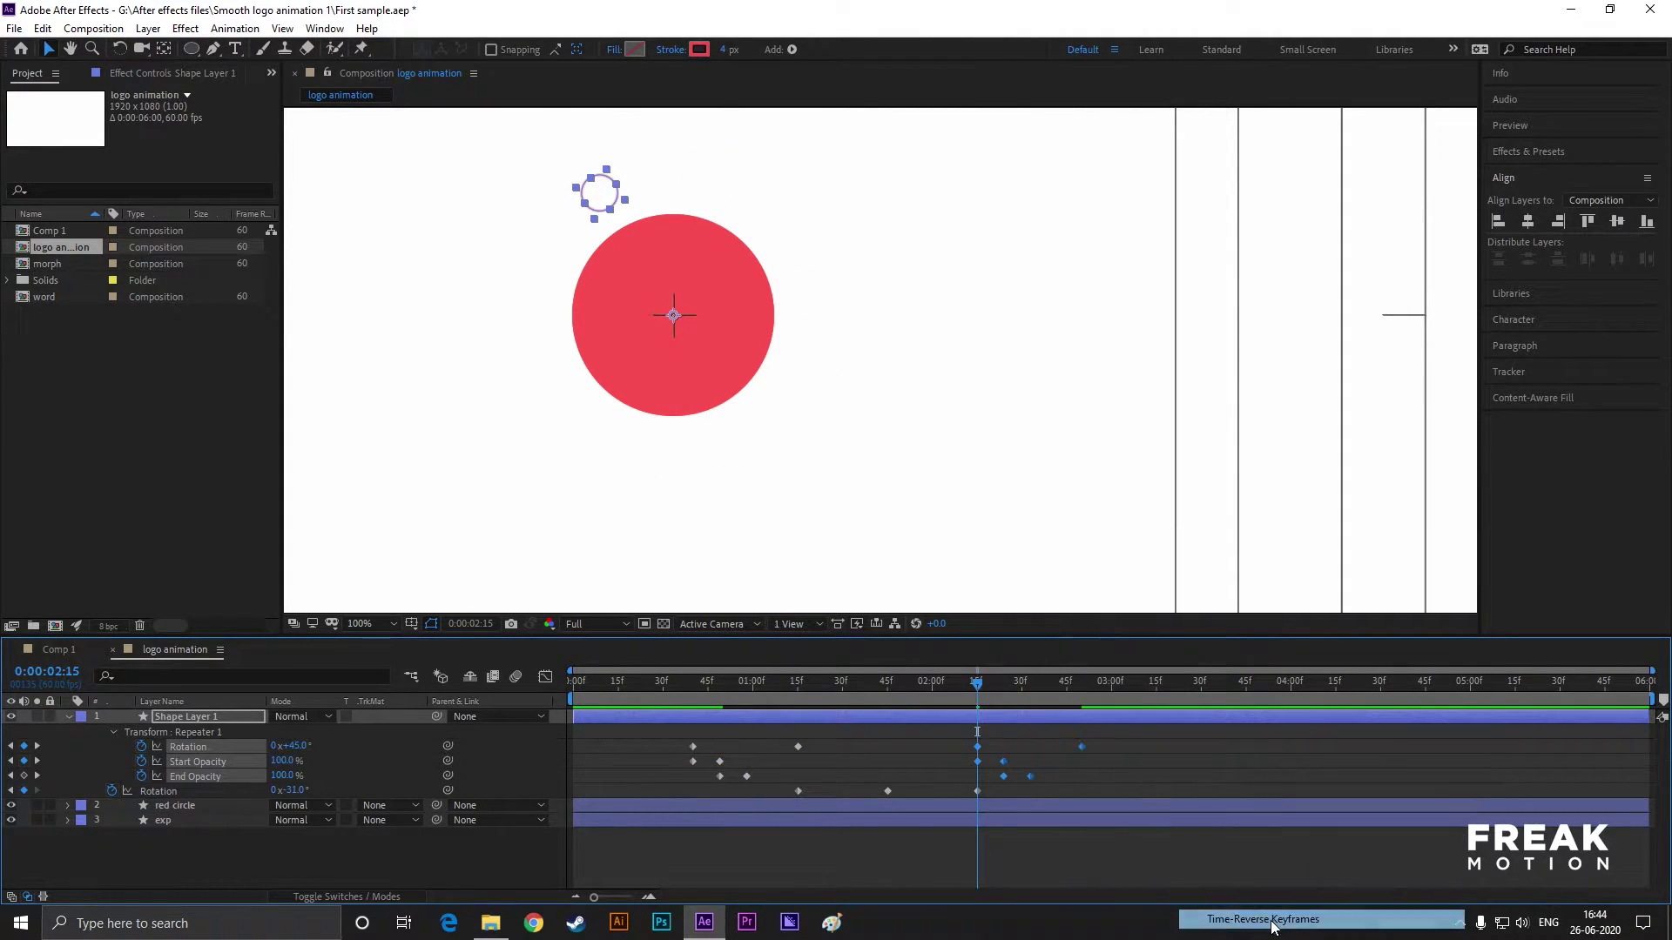
drag(978, 682, 665, 695)
key(space)
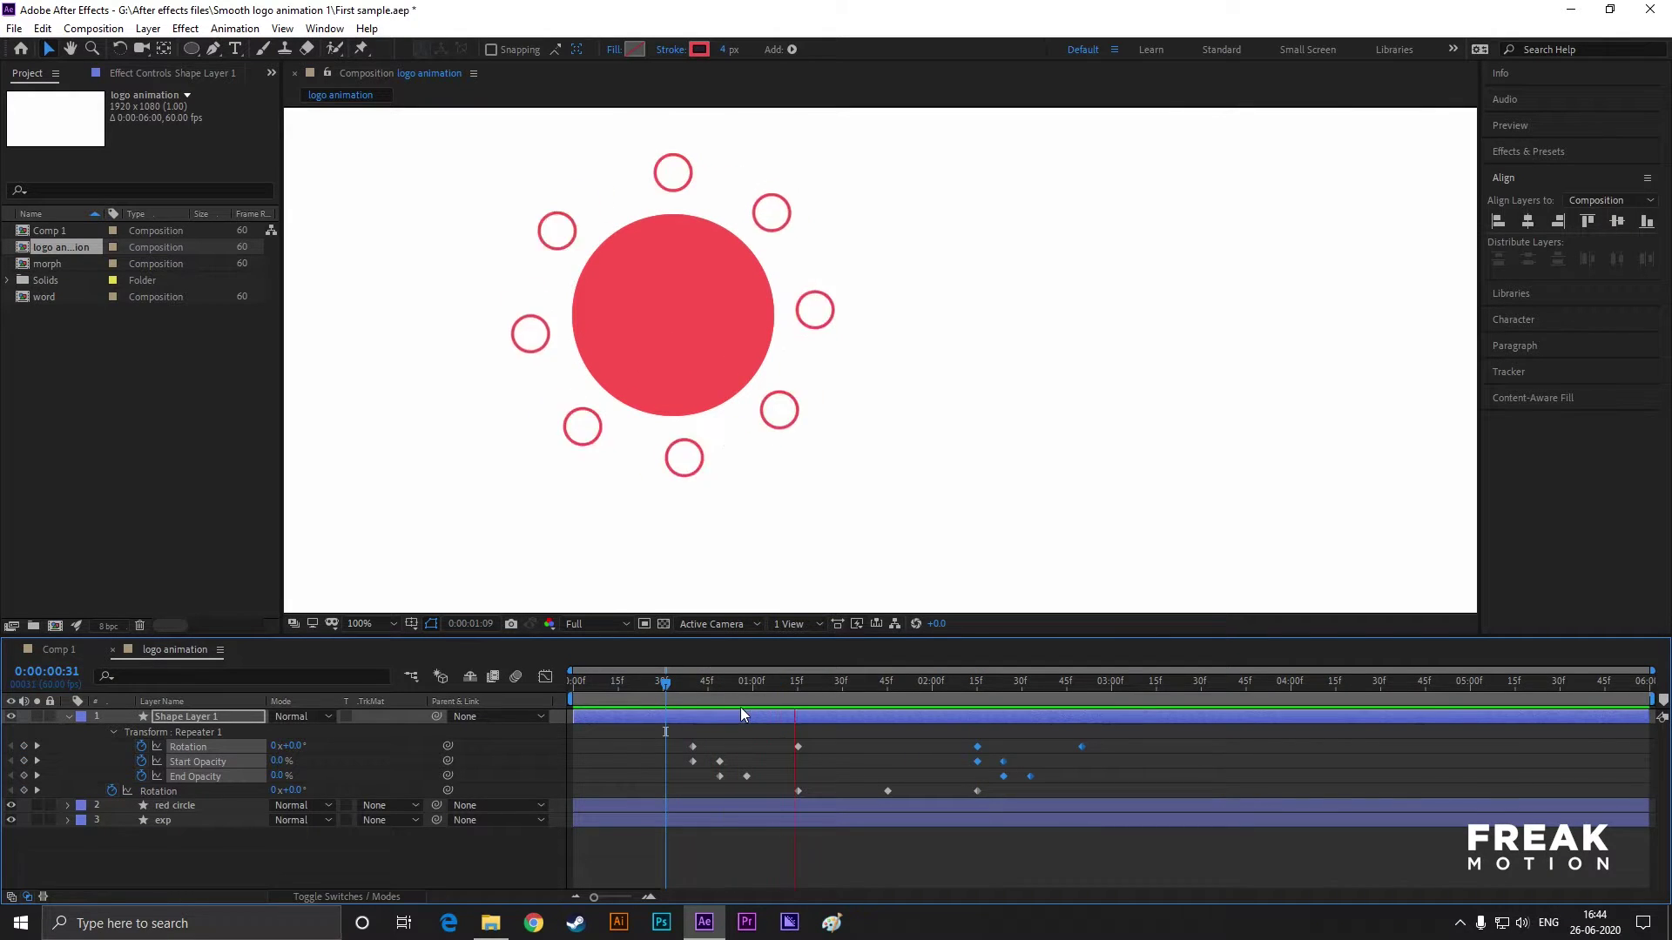
key(space)
- Apply Easy Ease to all keyframes of the small ring layer and preview the whole animation
drag(1093, 685, 1082, 693)
drag(638, 738, 1104, 792)
key(F9)
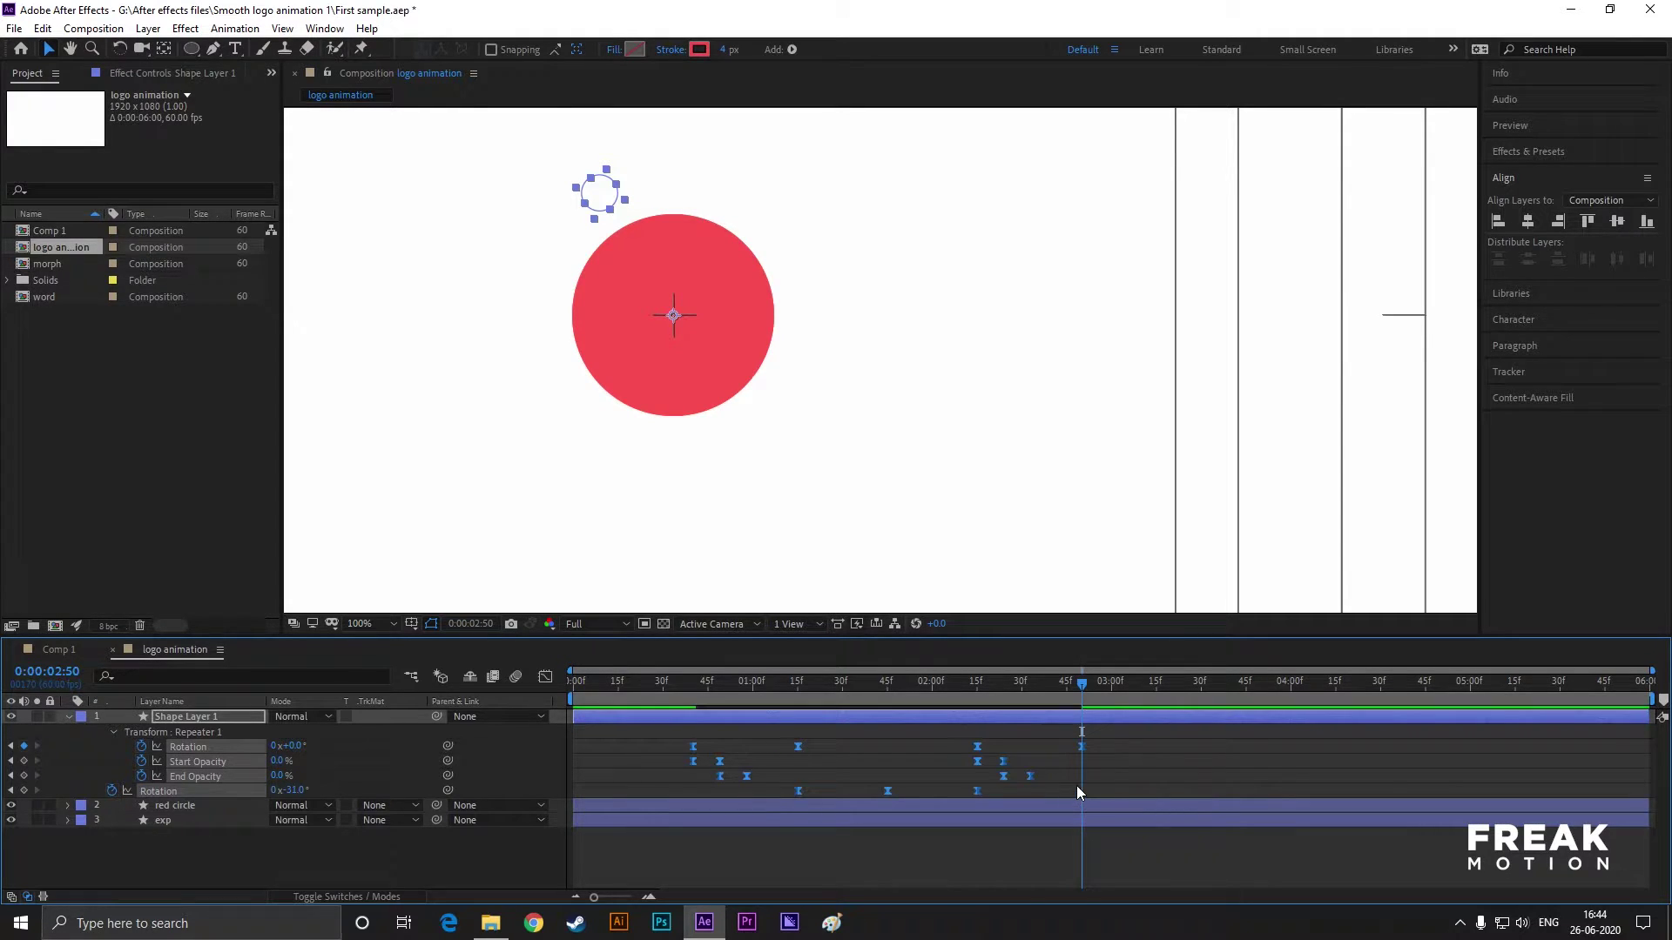
key(space)
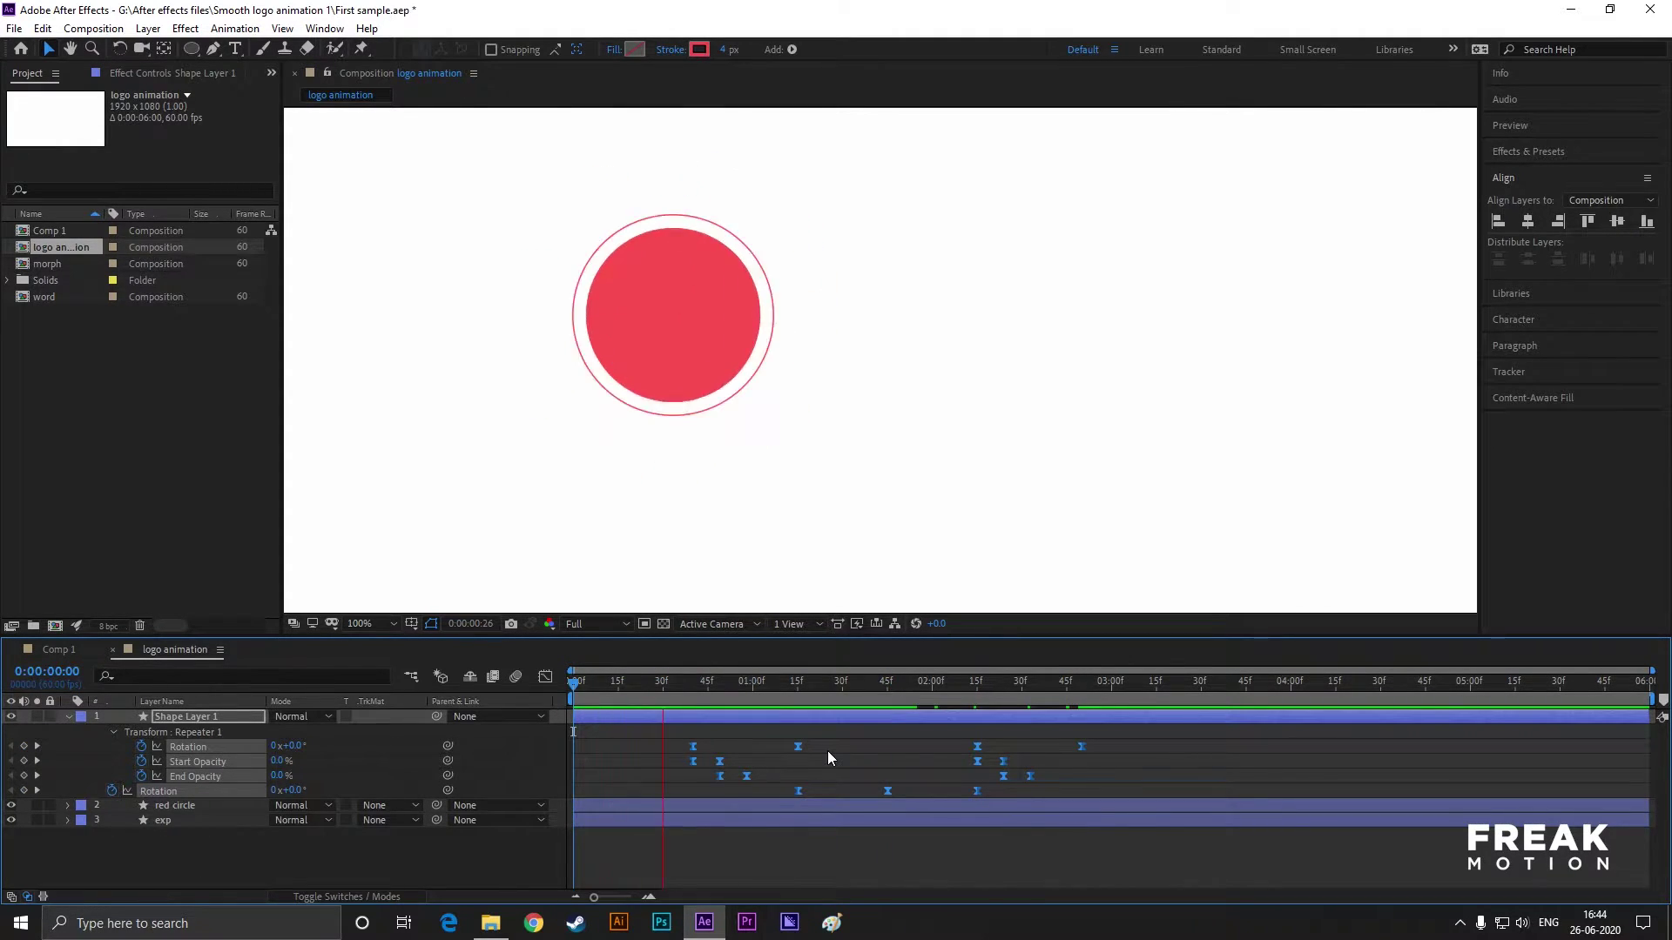
key(space)
drag(1108, 684, 1084, 711)
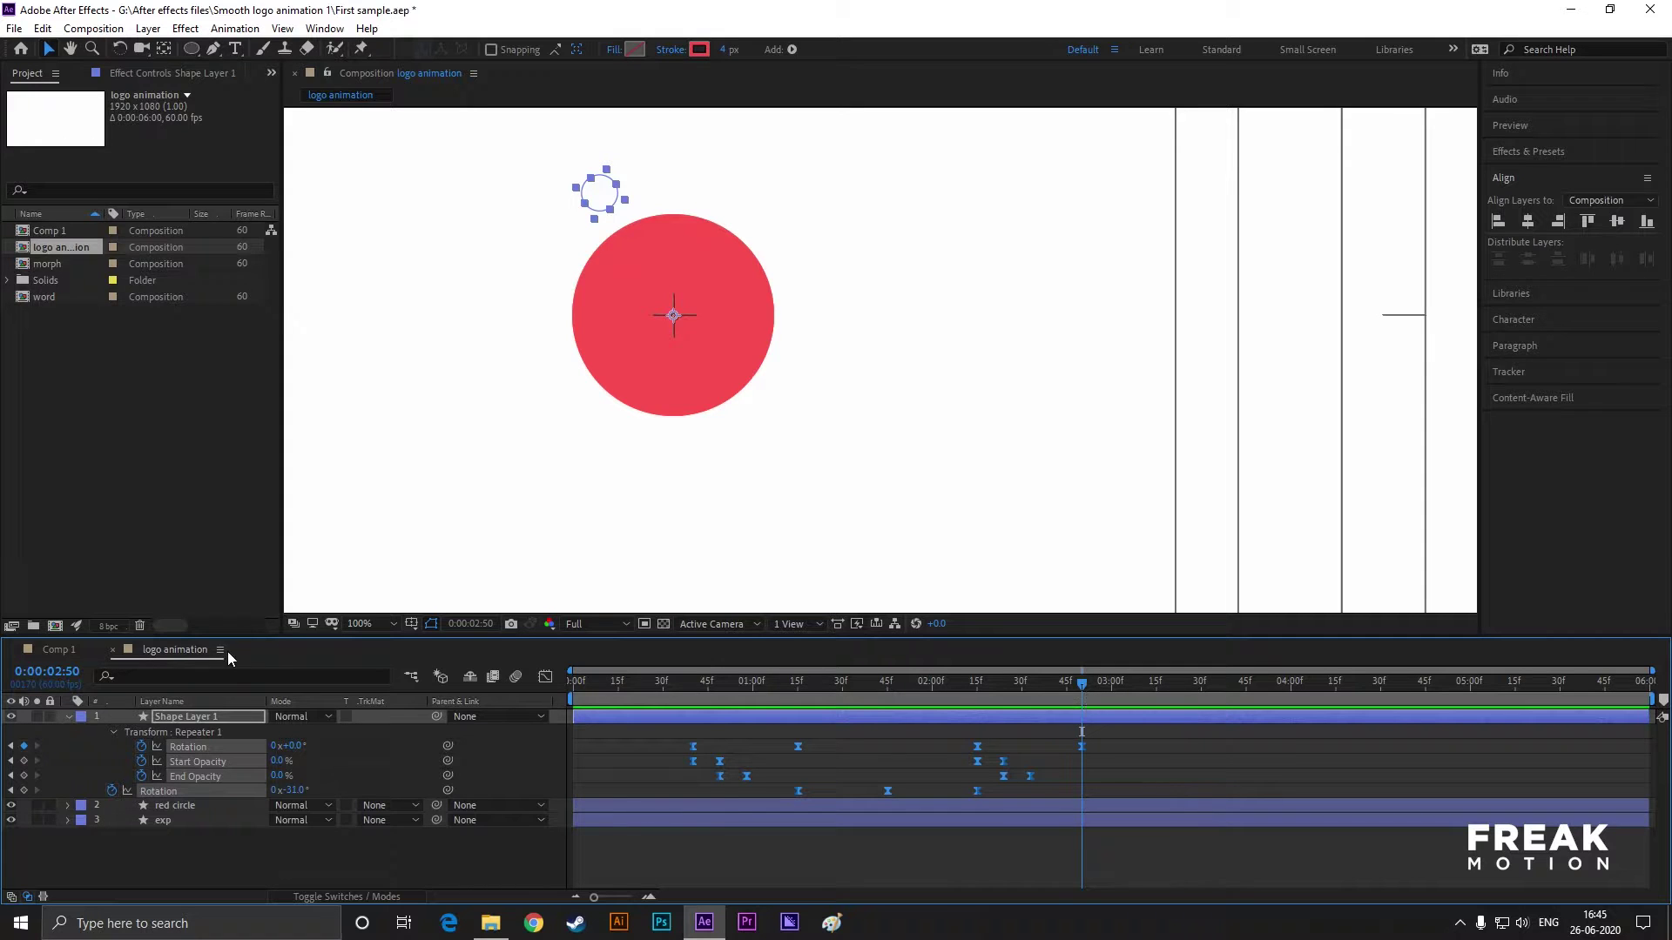
- Create a new 1920 × 1080 composition named "shape morph" at 60 fps with a six-second duration
click(73, 649)
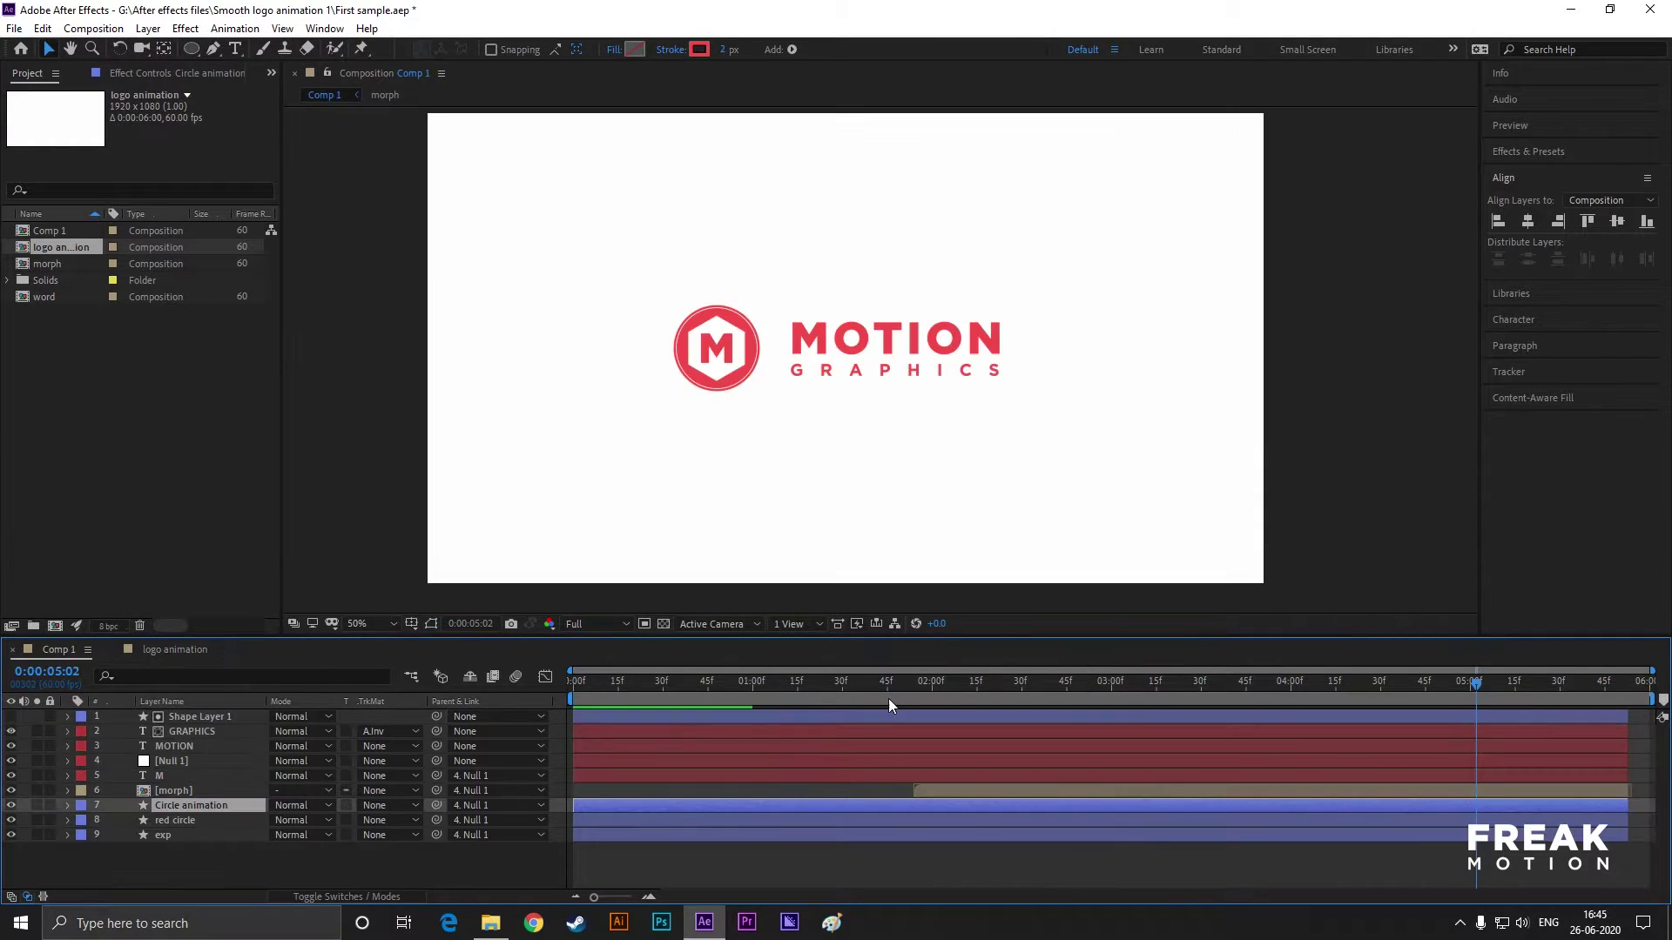
drag(1481, 682, 1081, 693)
click(195, 654)
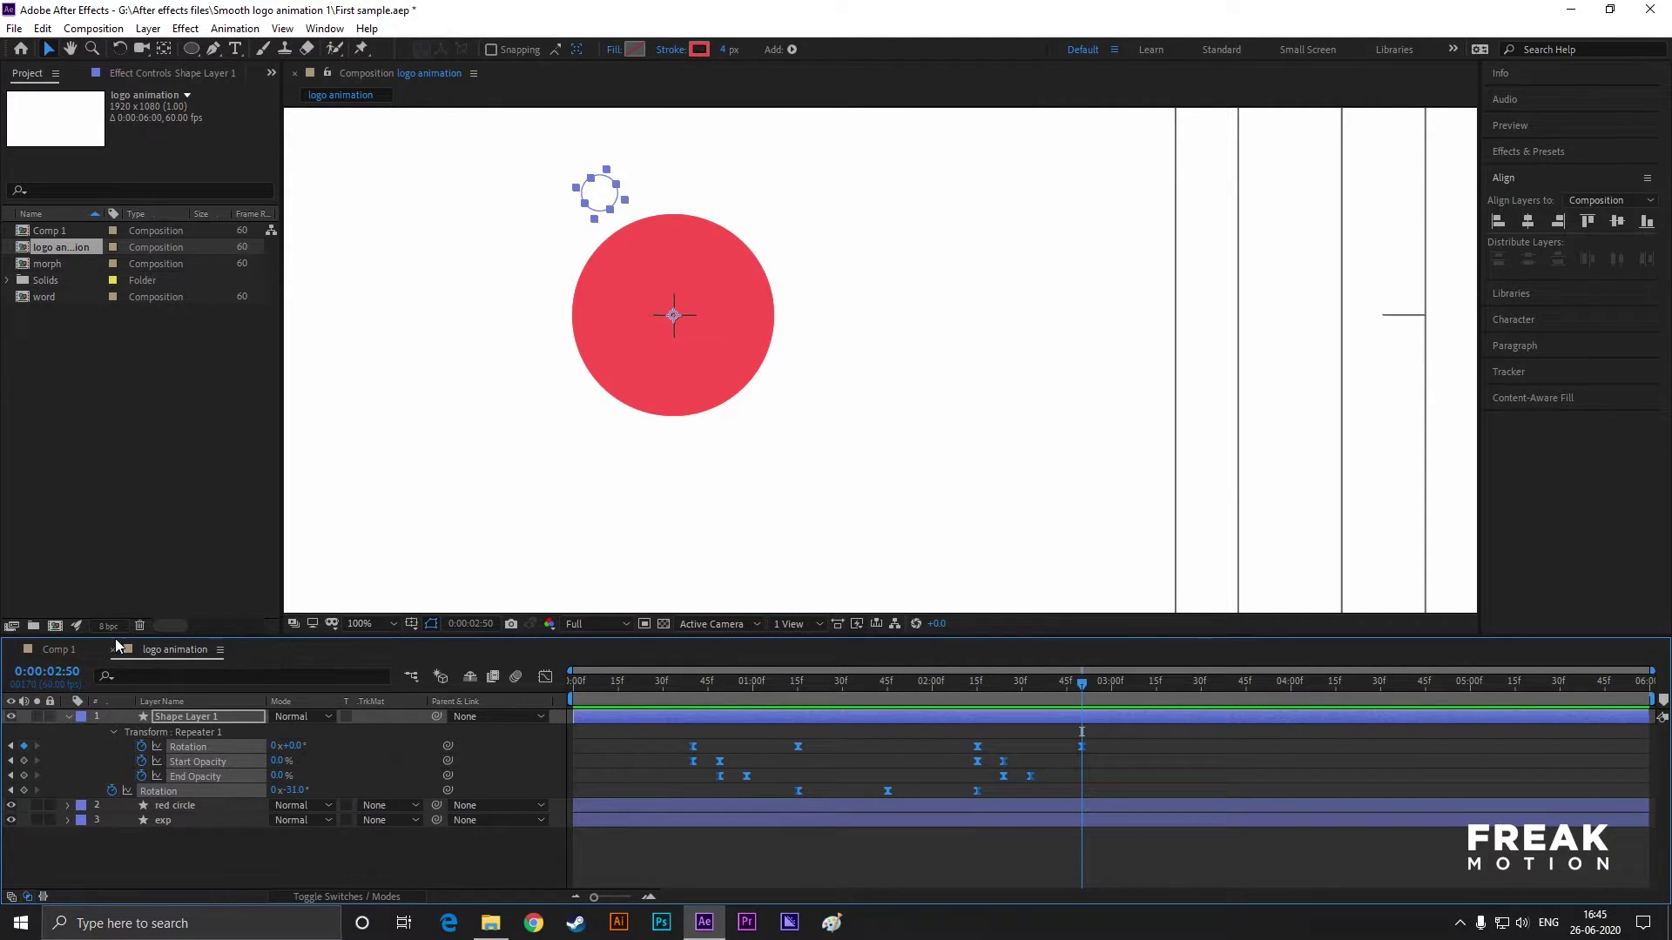
click(55, 626)
text(shape morph)
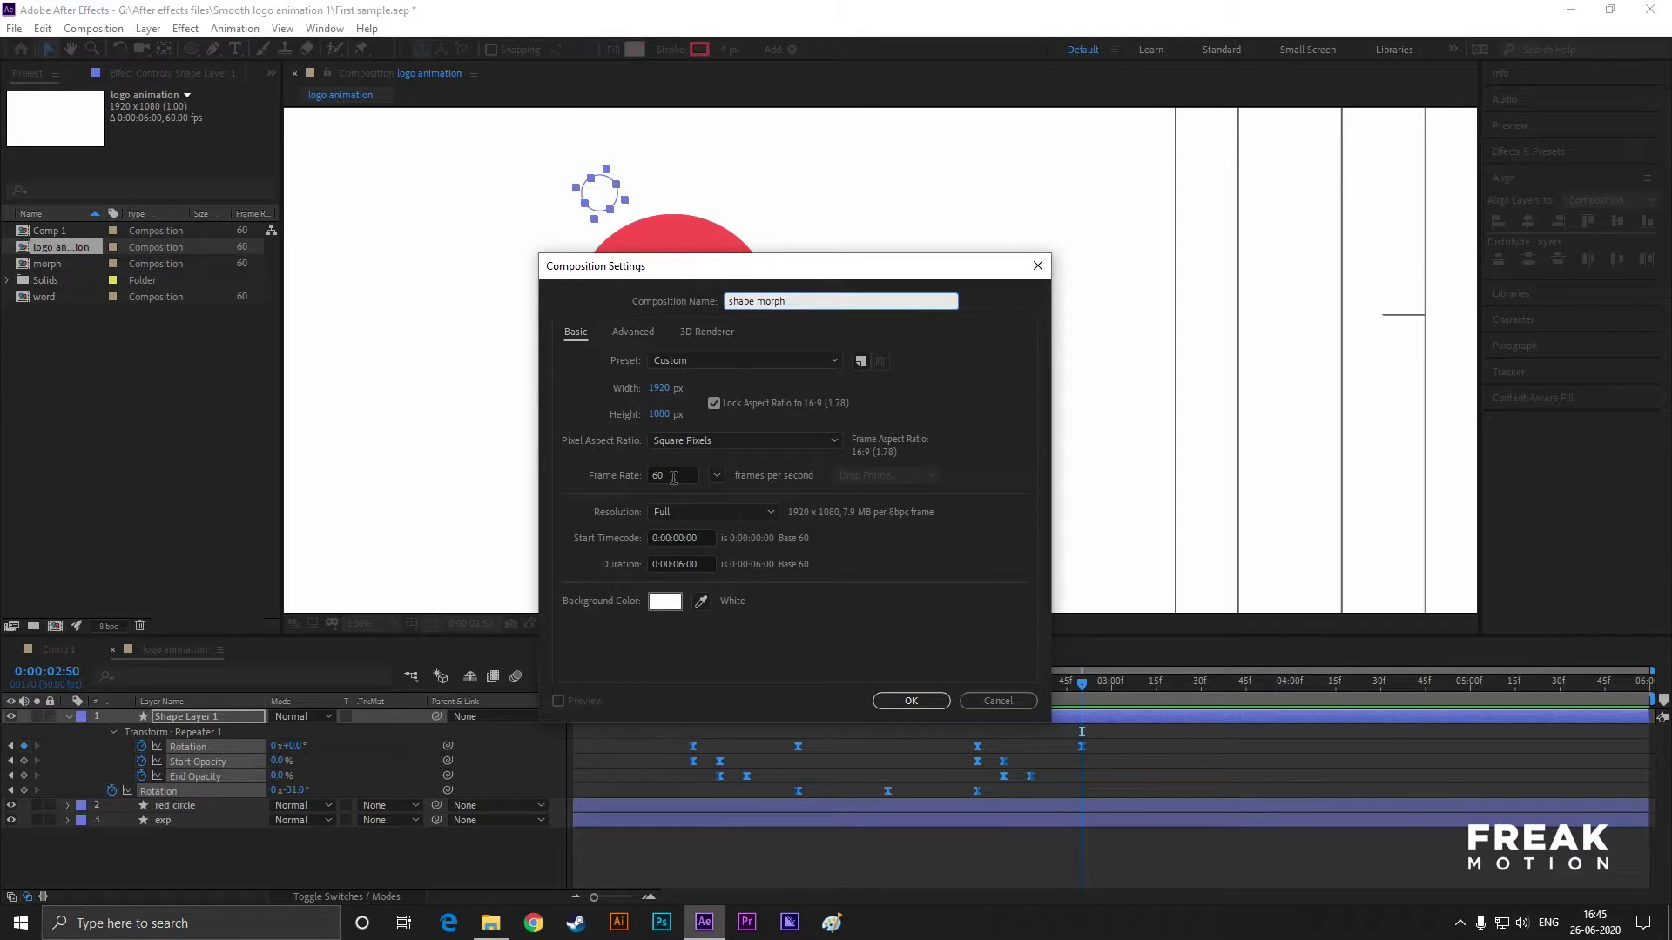
click(911, 701)
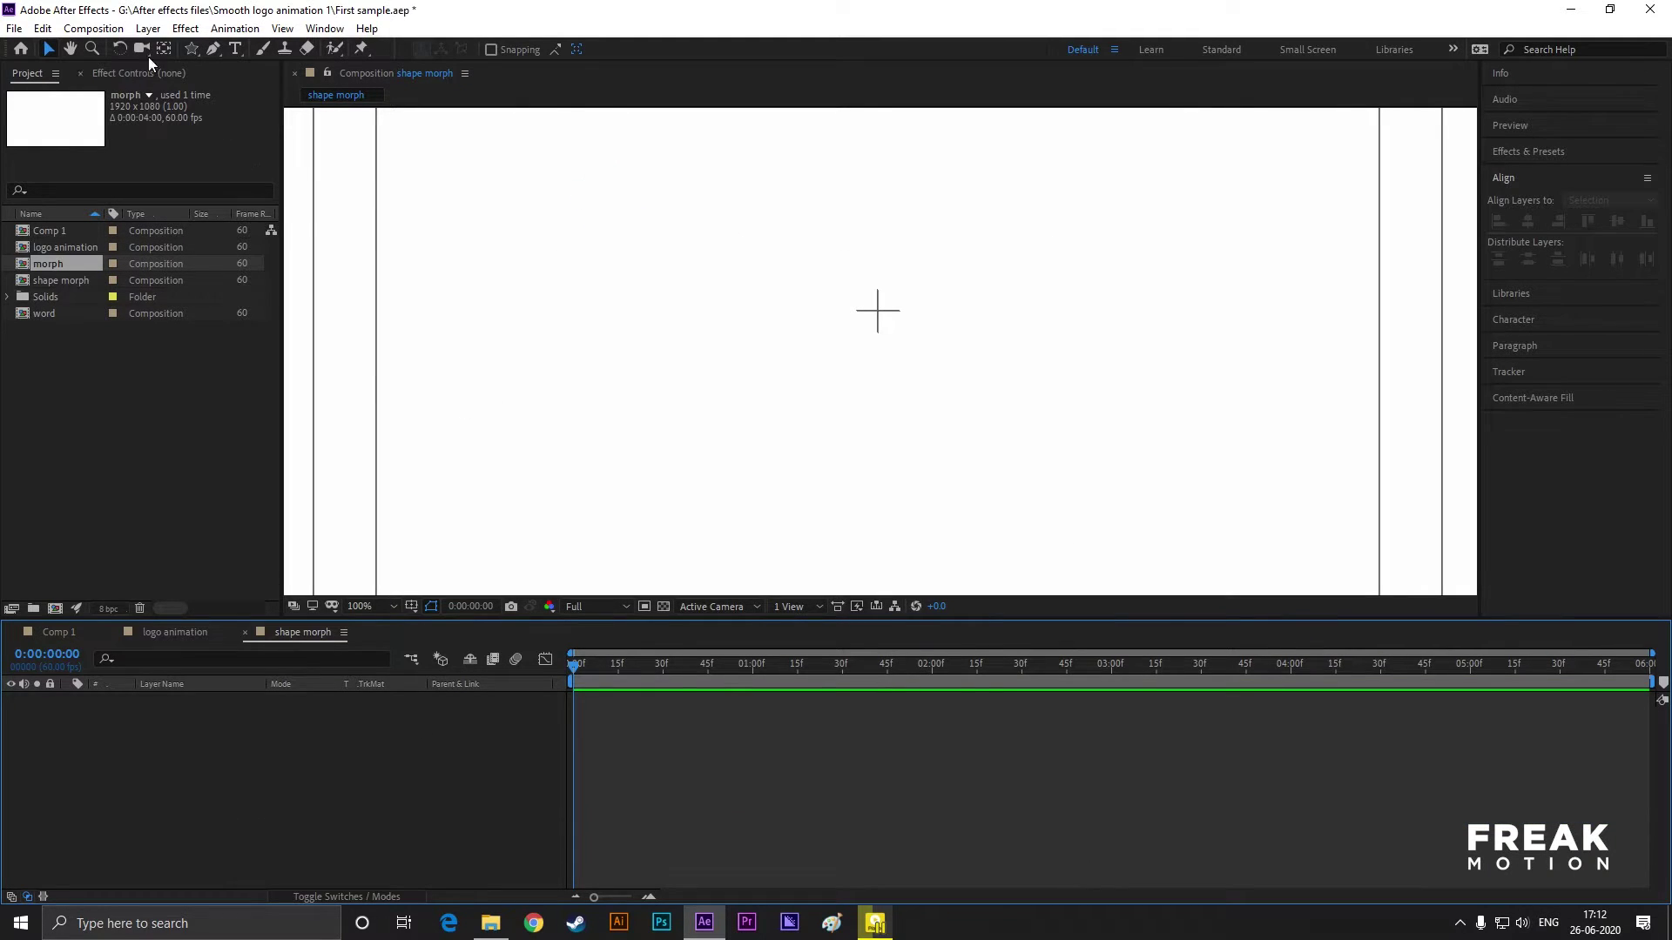
- Draw an unfilled circle with a 4 px red stroke outward from the composition's center
click(195, 51)
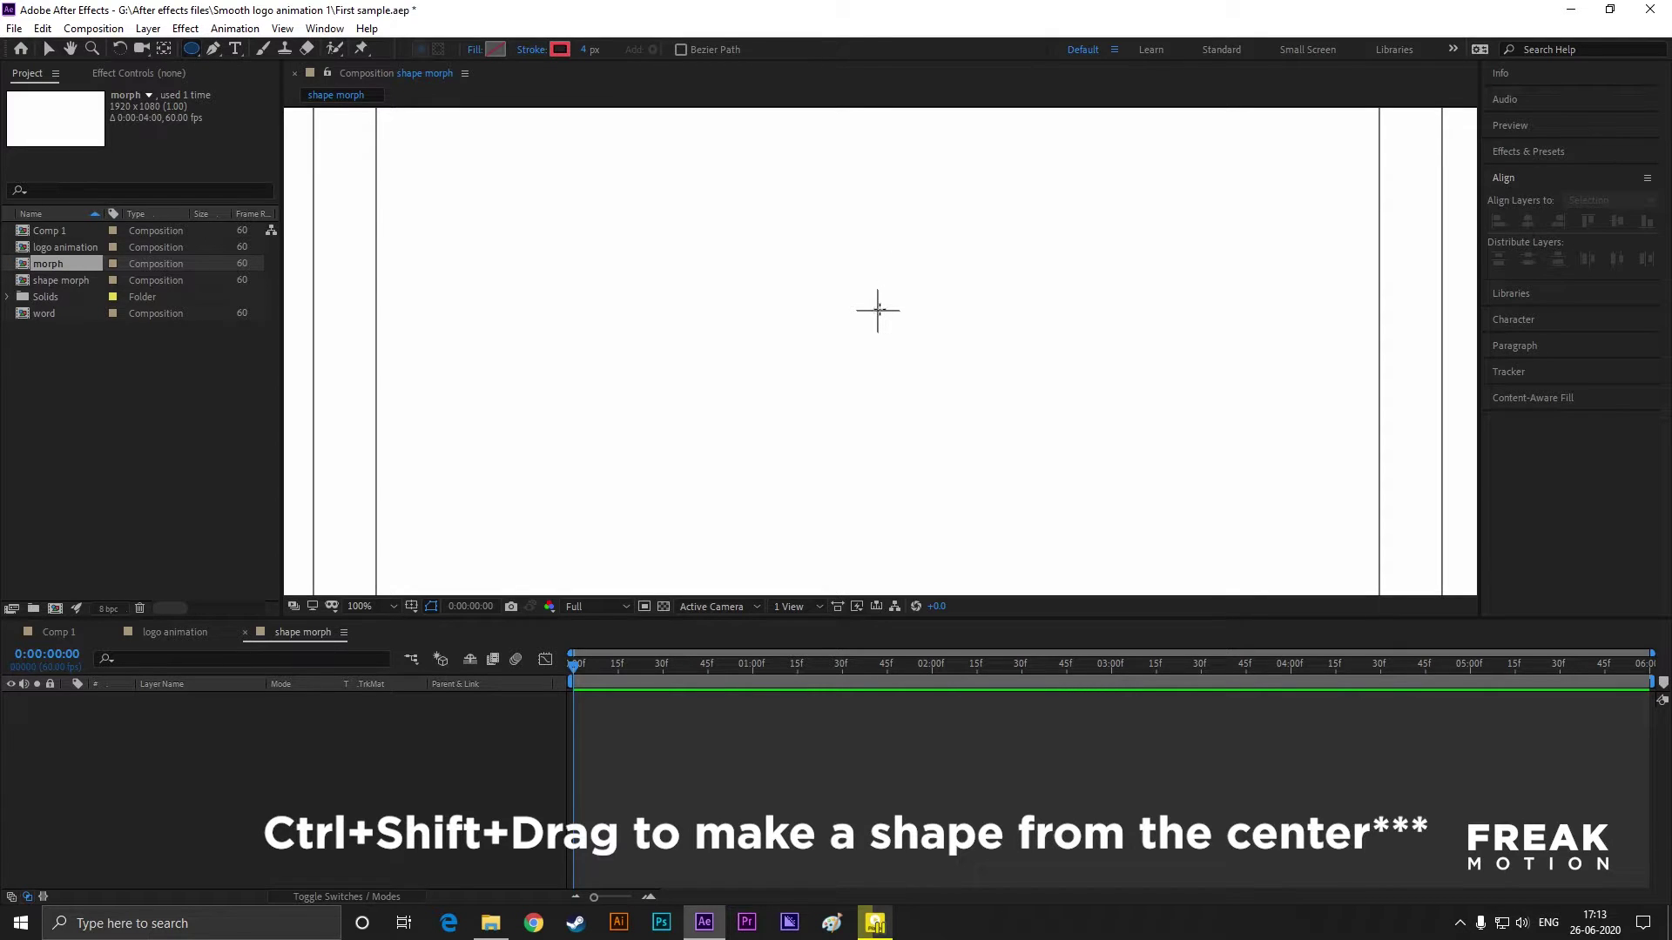
drag(878, 311, 938, 424)
click(176, 775)
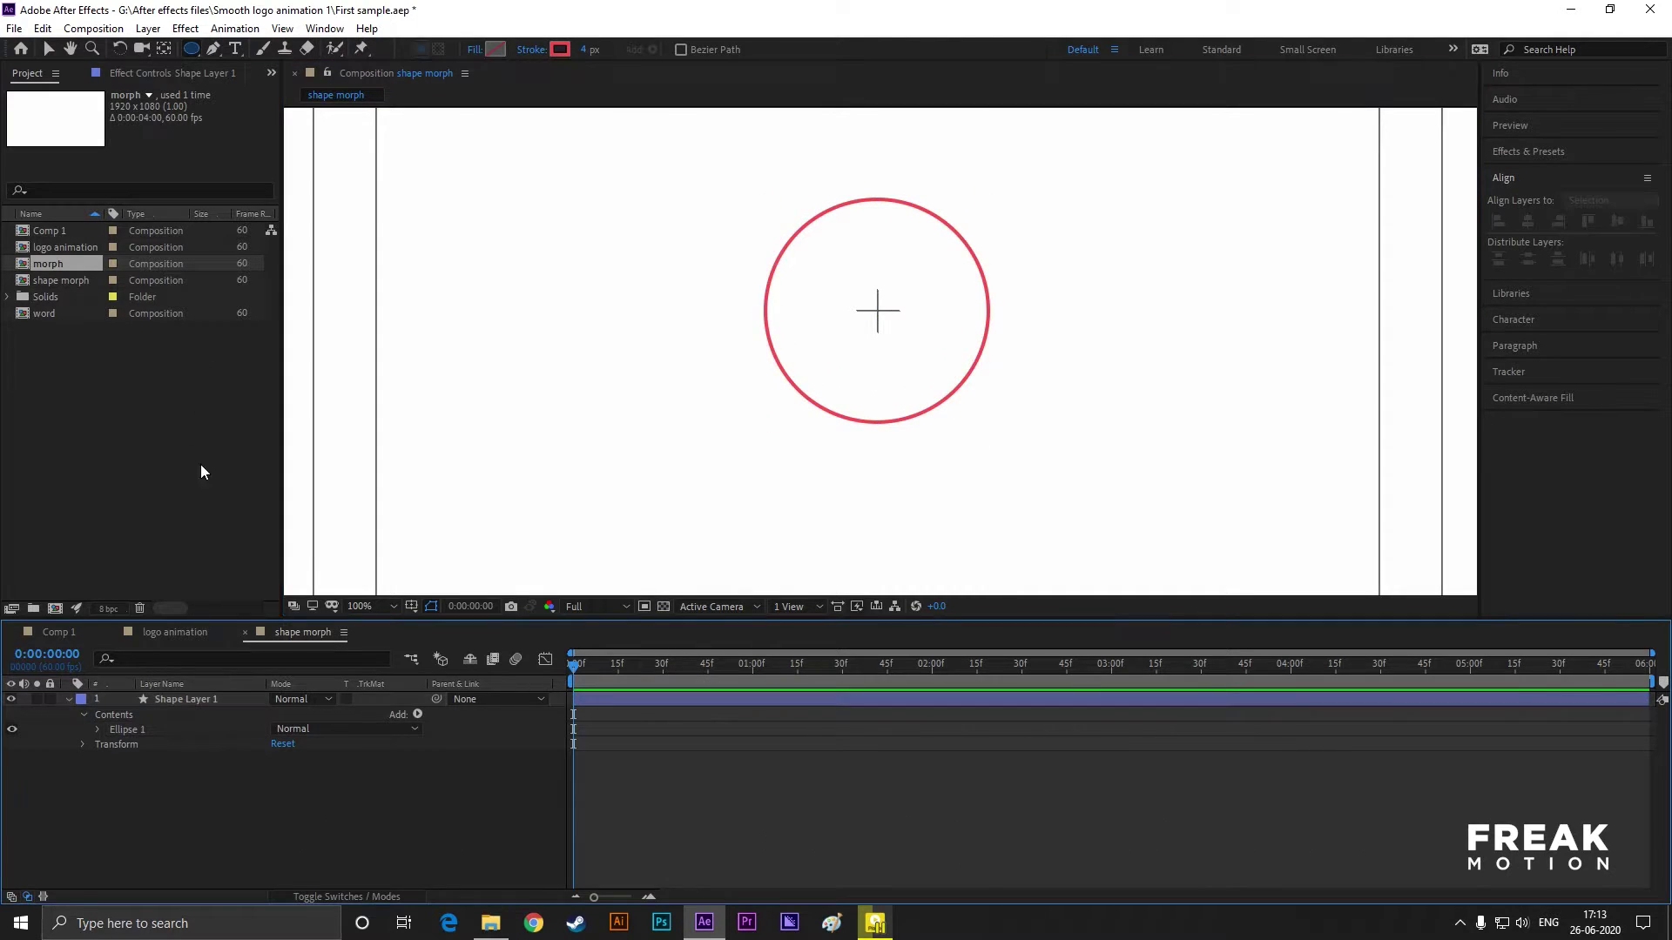
- Draw a star with the Star tool from the composition's center, inside the circle and on its own layer
click(191, 53)
key(q)
key(q)
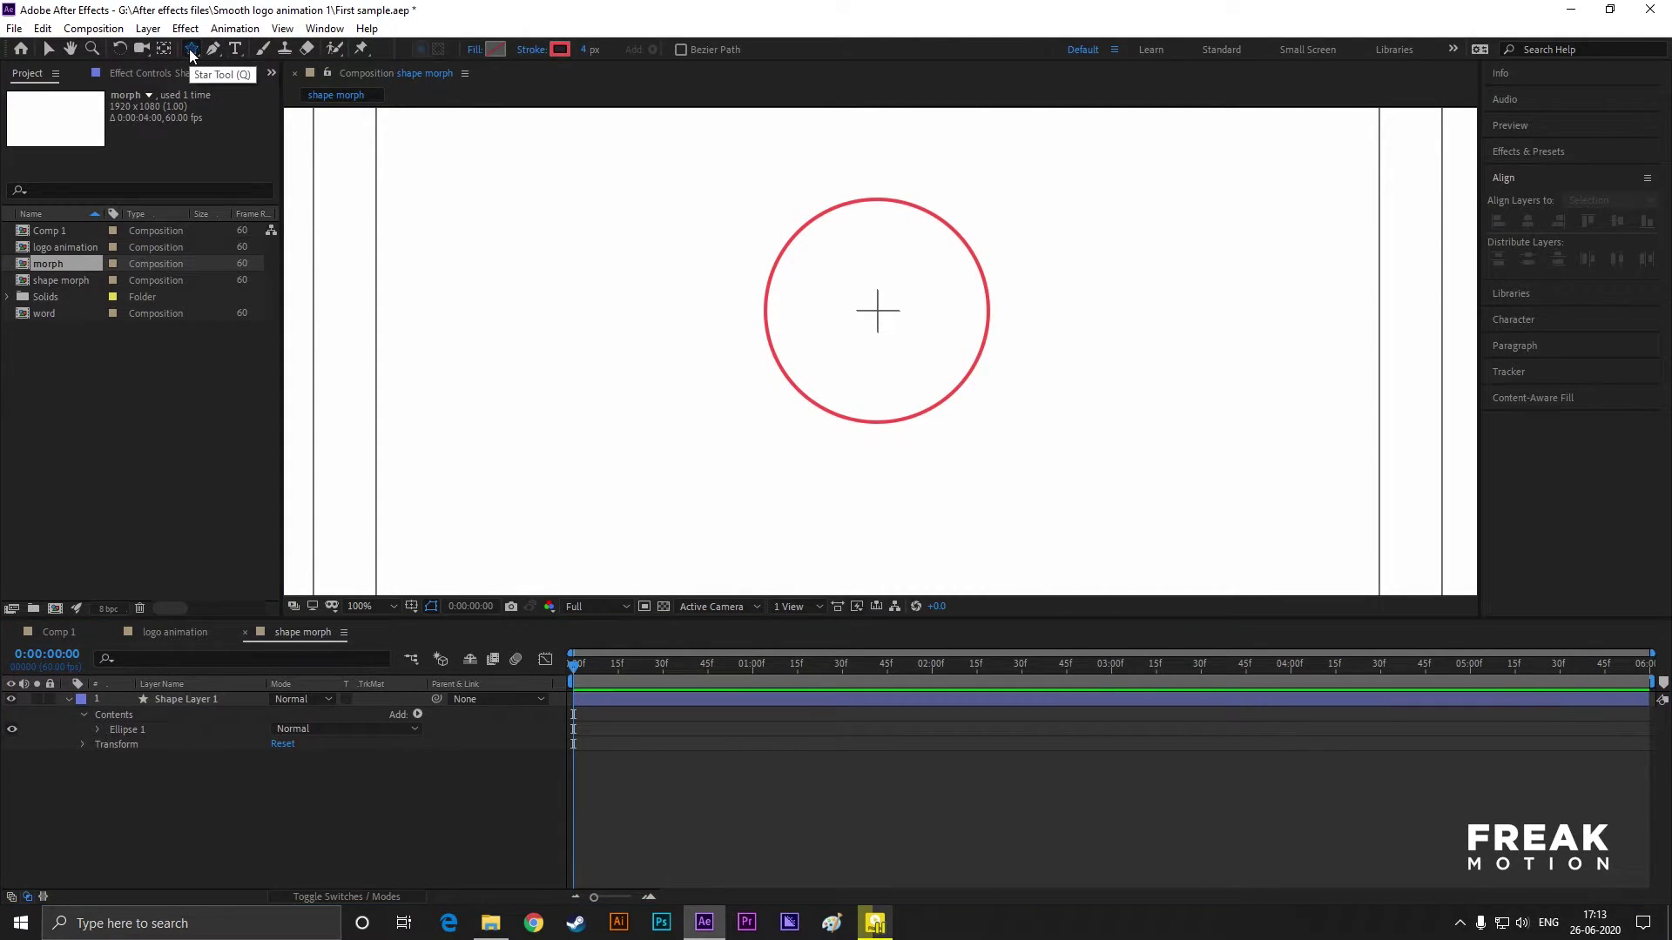
drag(877, 310, 920, 369)
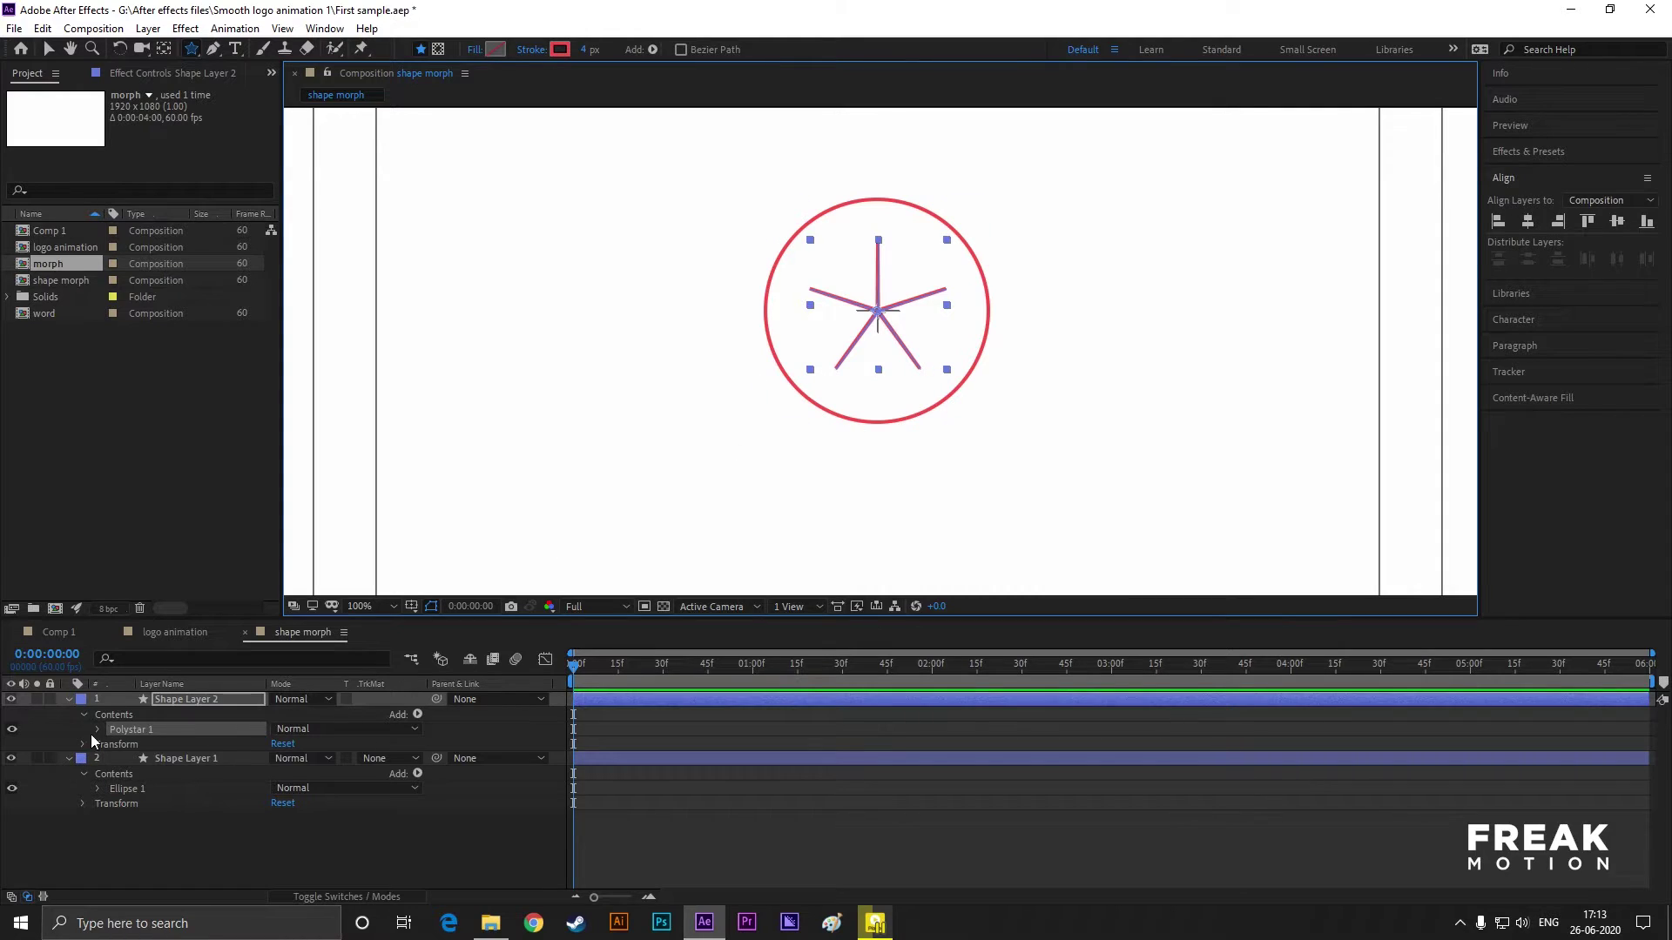
- Change the star's type to Polygon with 6 points to form a hexagon
click(96, 730)
click(113, 745)
click(348, 758)
click(400, 796)
click(279, 774)
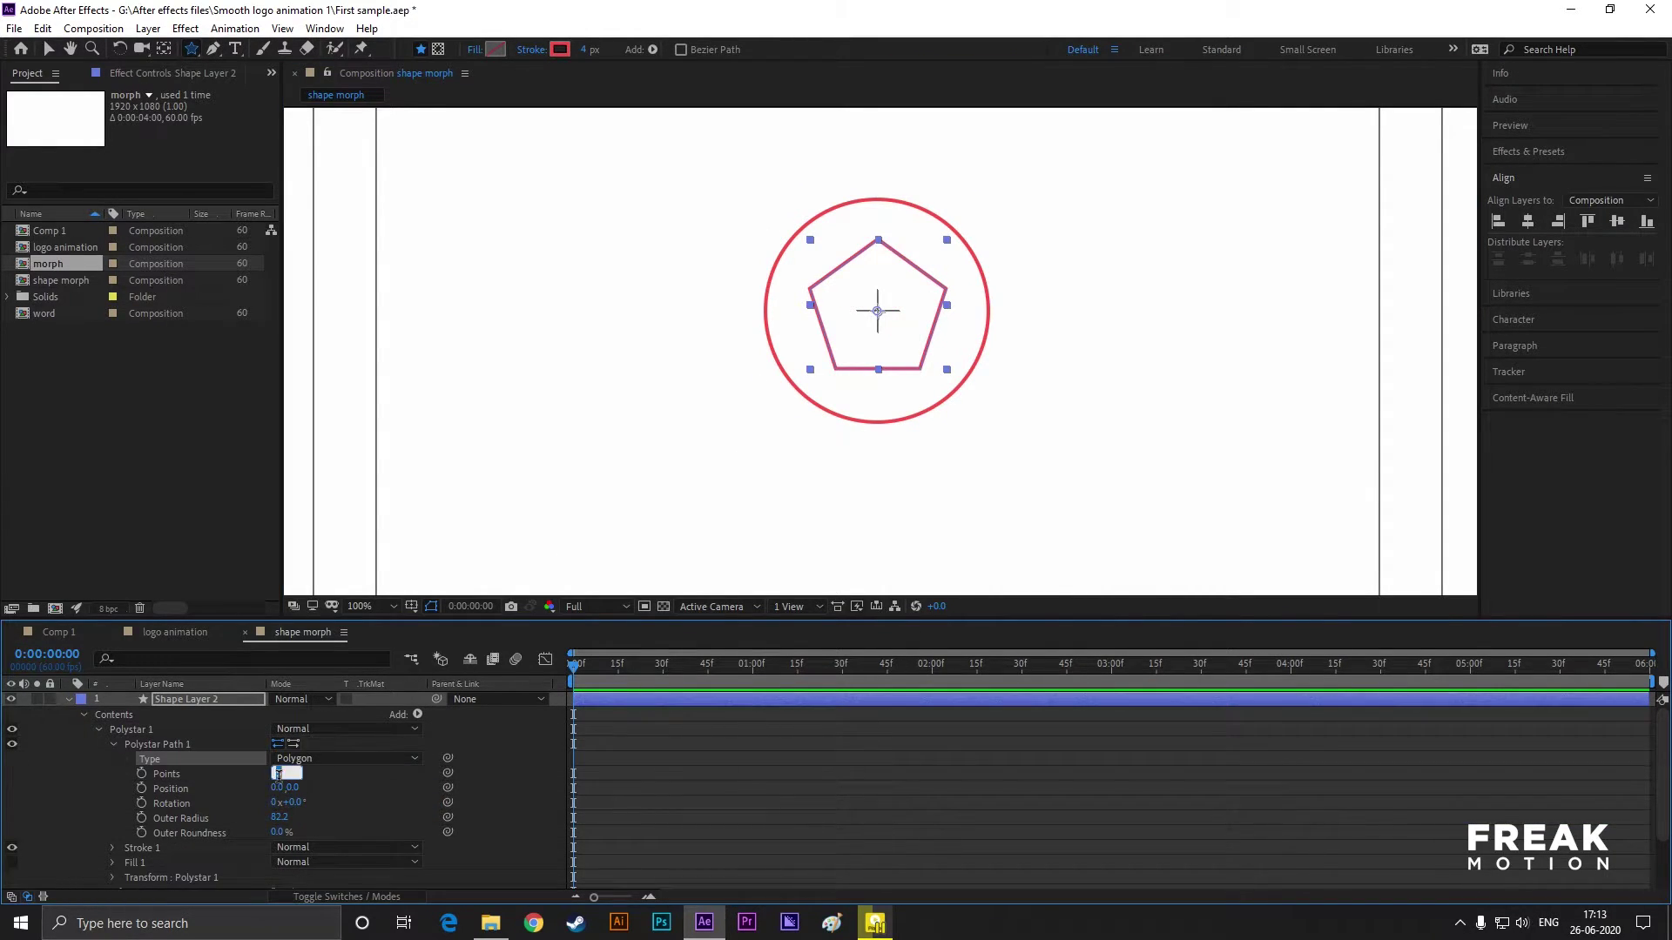
key(Return)
click(48, 49)
click(537, 294)
drag(706, 264, 887, 428)
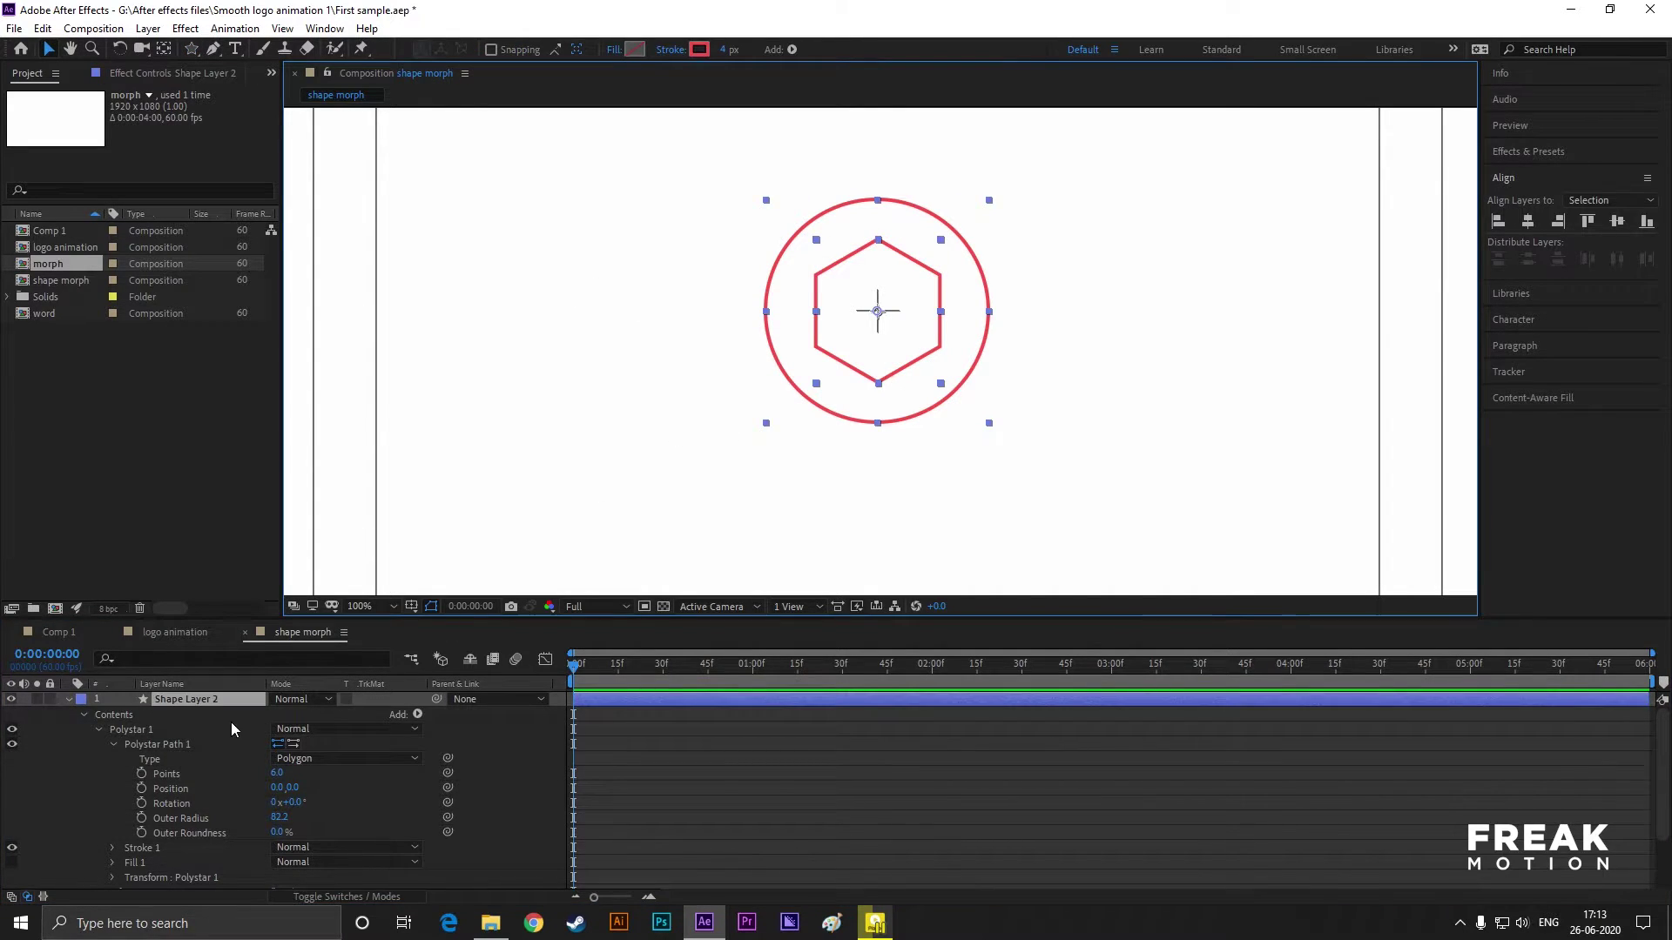
click(450, 590)
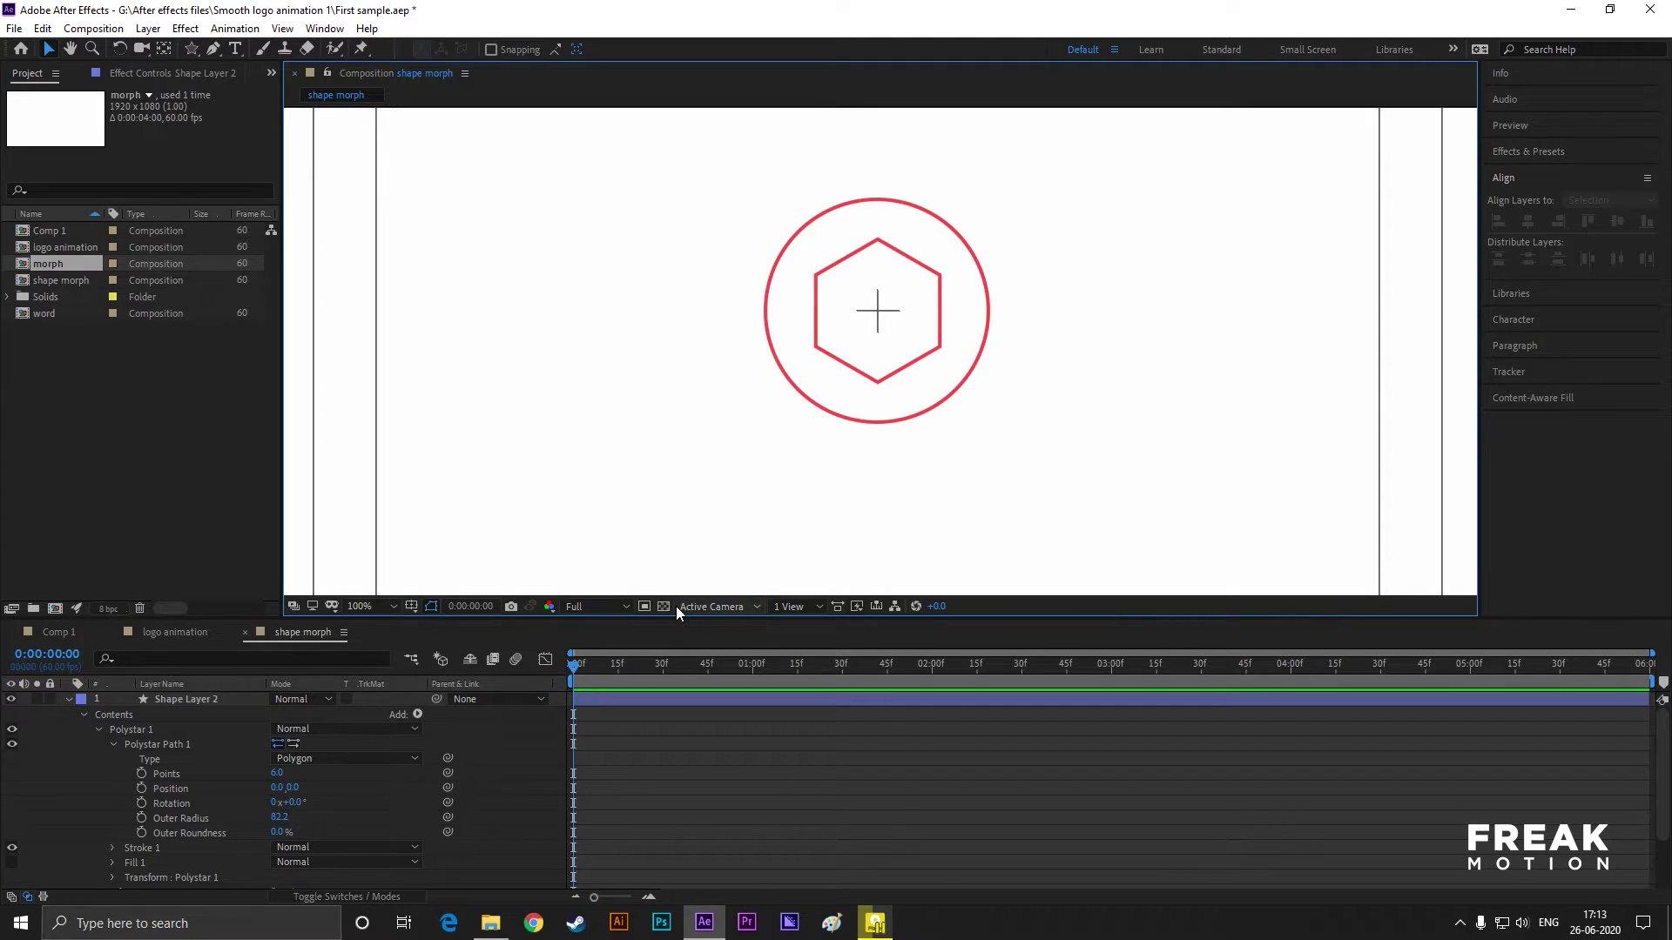
- Enlarge the timeline area and convert the hexagon's Polystar Path to a Bezier path
drag(682, 622, 724, 440)
click(228, 573)
click(110, 573)
click(110, 573)
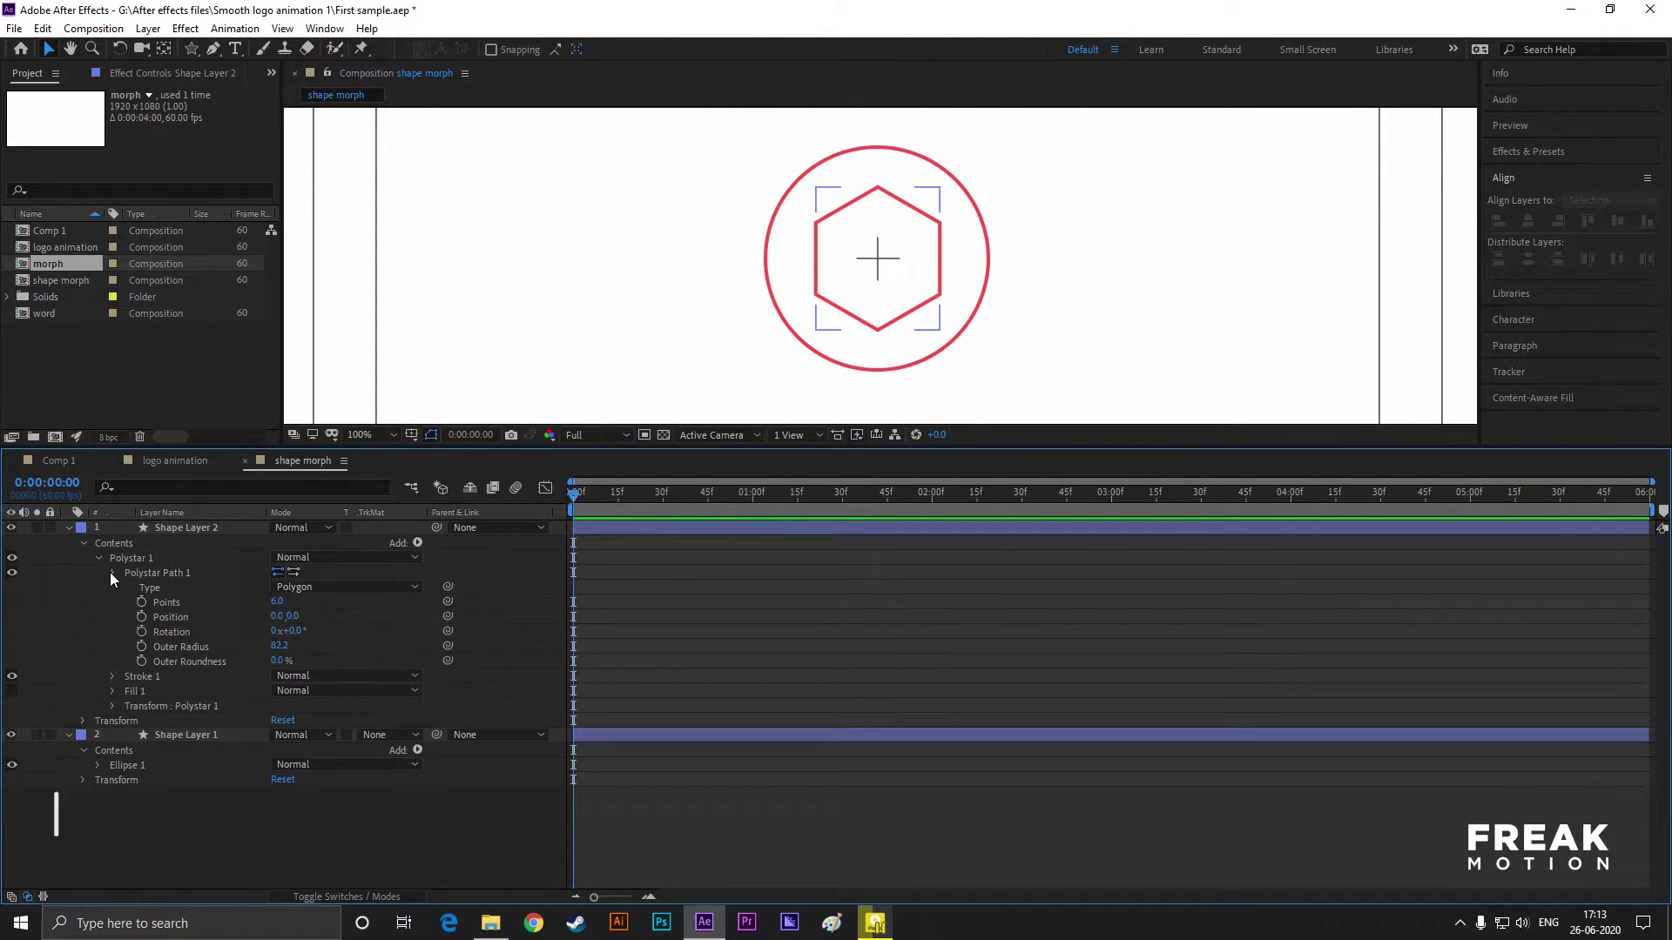
click(110, 573)
click(159, 573)
right_click(151, 573)
click(226, 581)
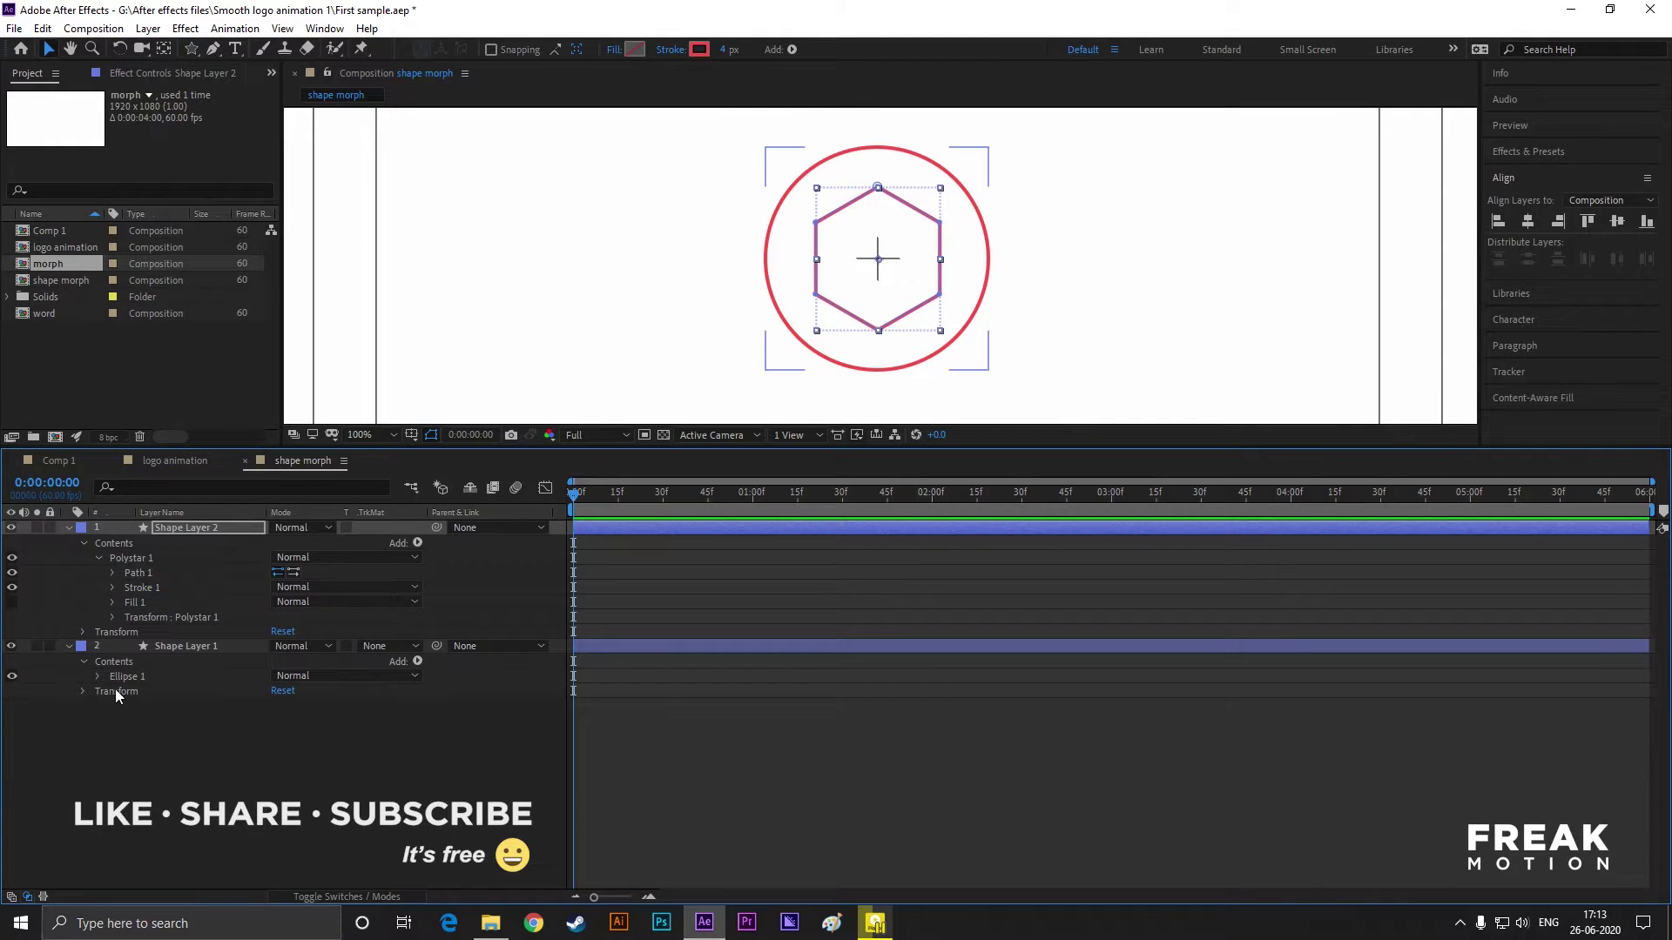
- Convert the circle's Ellipse Path to a Bezier path
click(102, 692)
click(97, 676)
click(150, 691)
right_click(157, 693)
click(210, 712)
- Expand the hexagon's converted path and copy its Path property
click(108, 576)
click(187, 528)
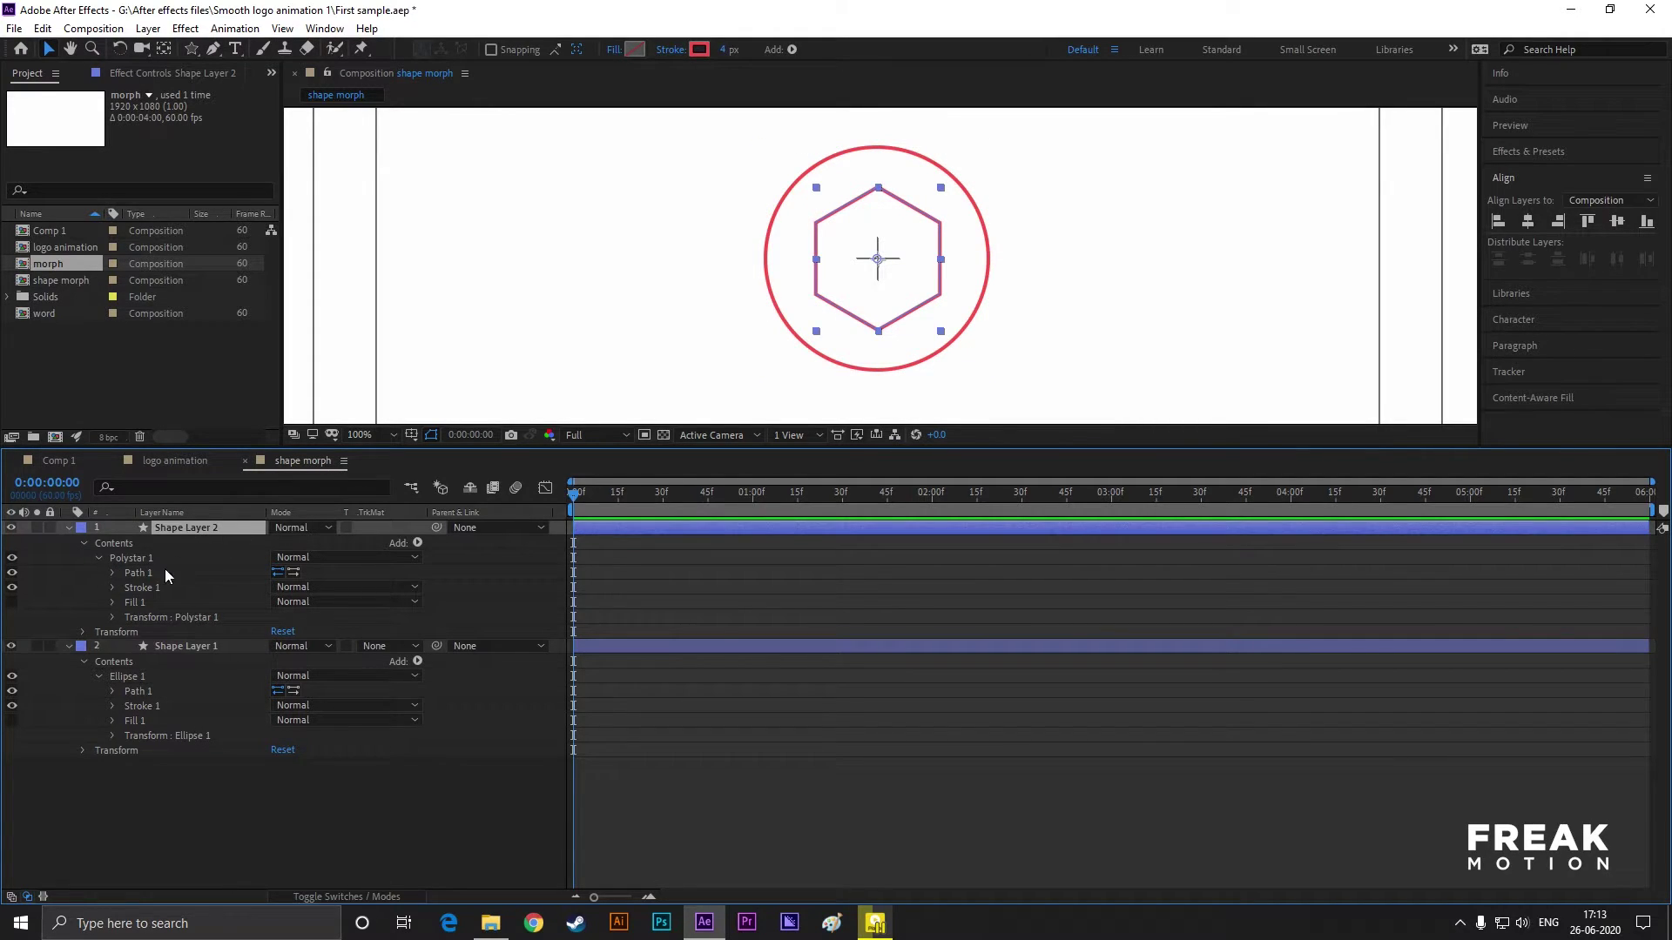
click(113, 573)
click(149, 574)
click(161, 588)
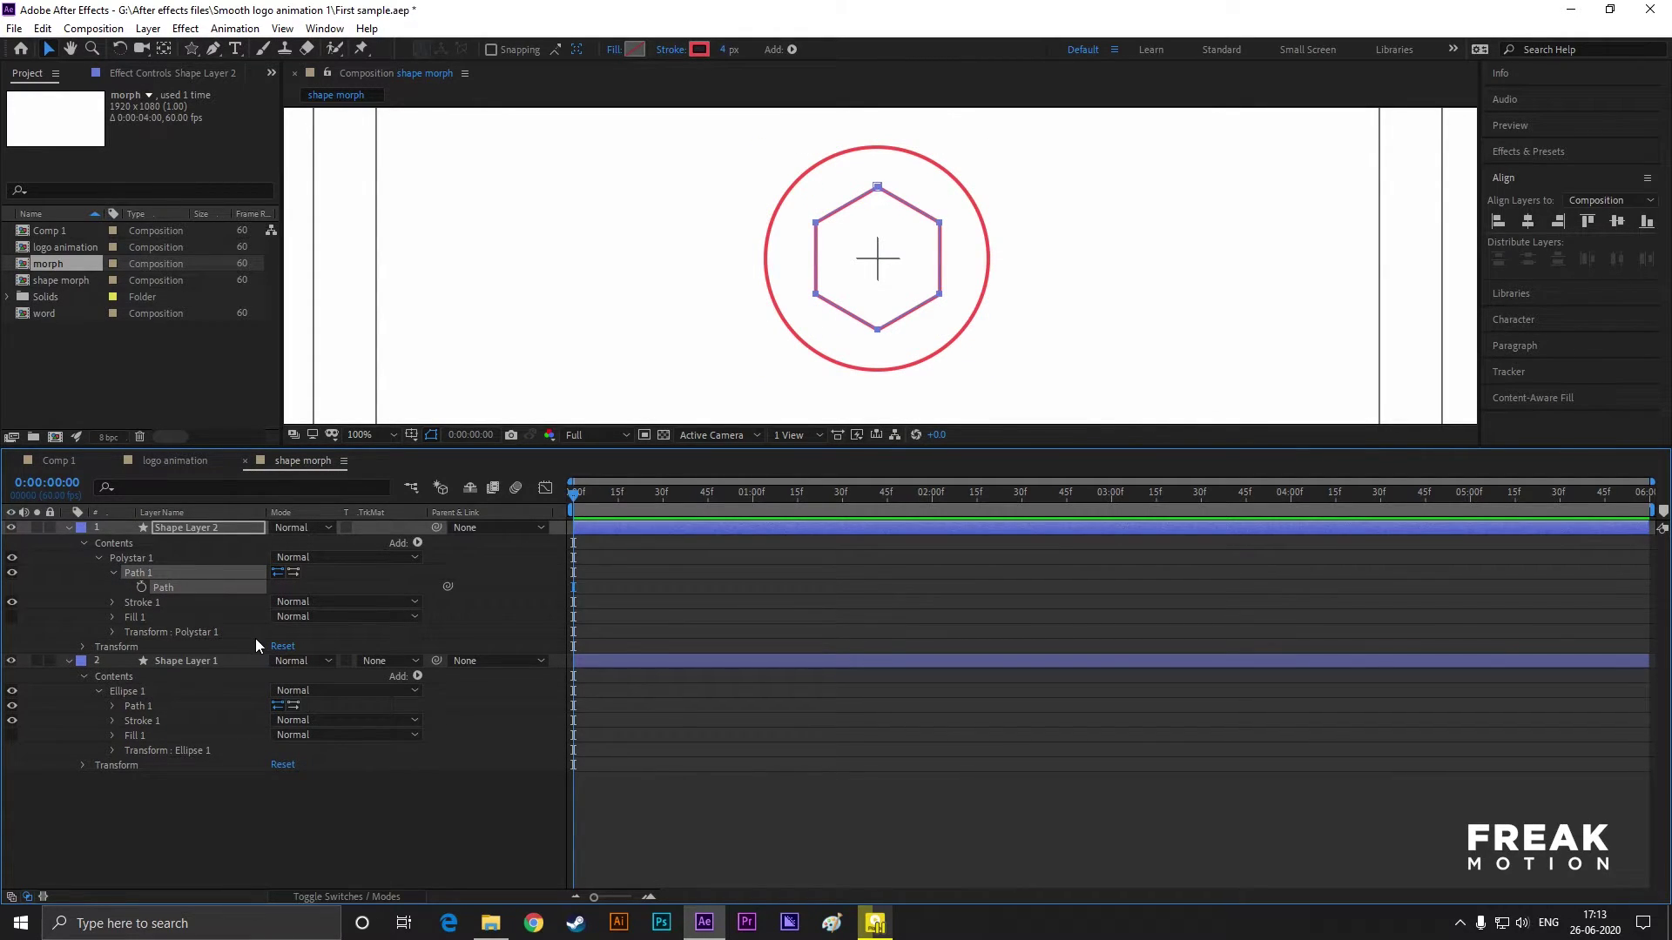
key(ctrl+c)
- Animate the circle's Path with a keyframe at 30 frames and the copied hexagon path pasted at 1 second
click(110, 705)
click(216, 707)
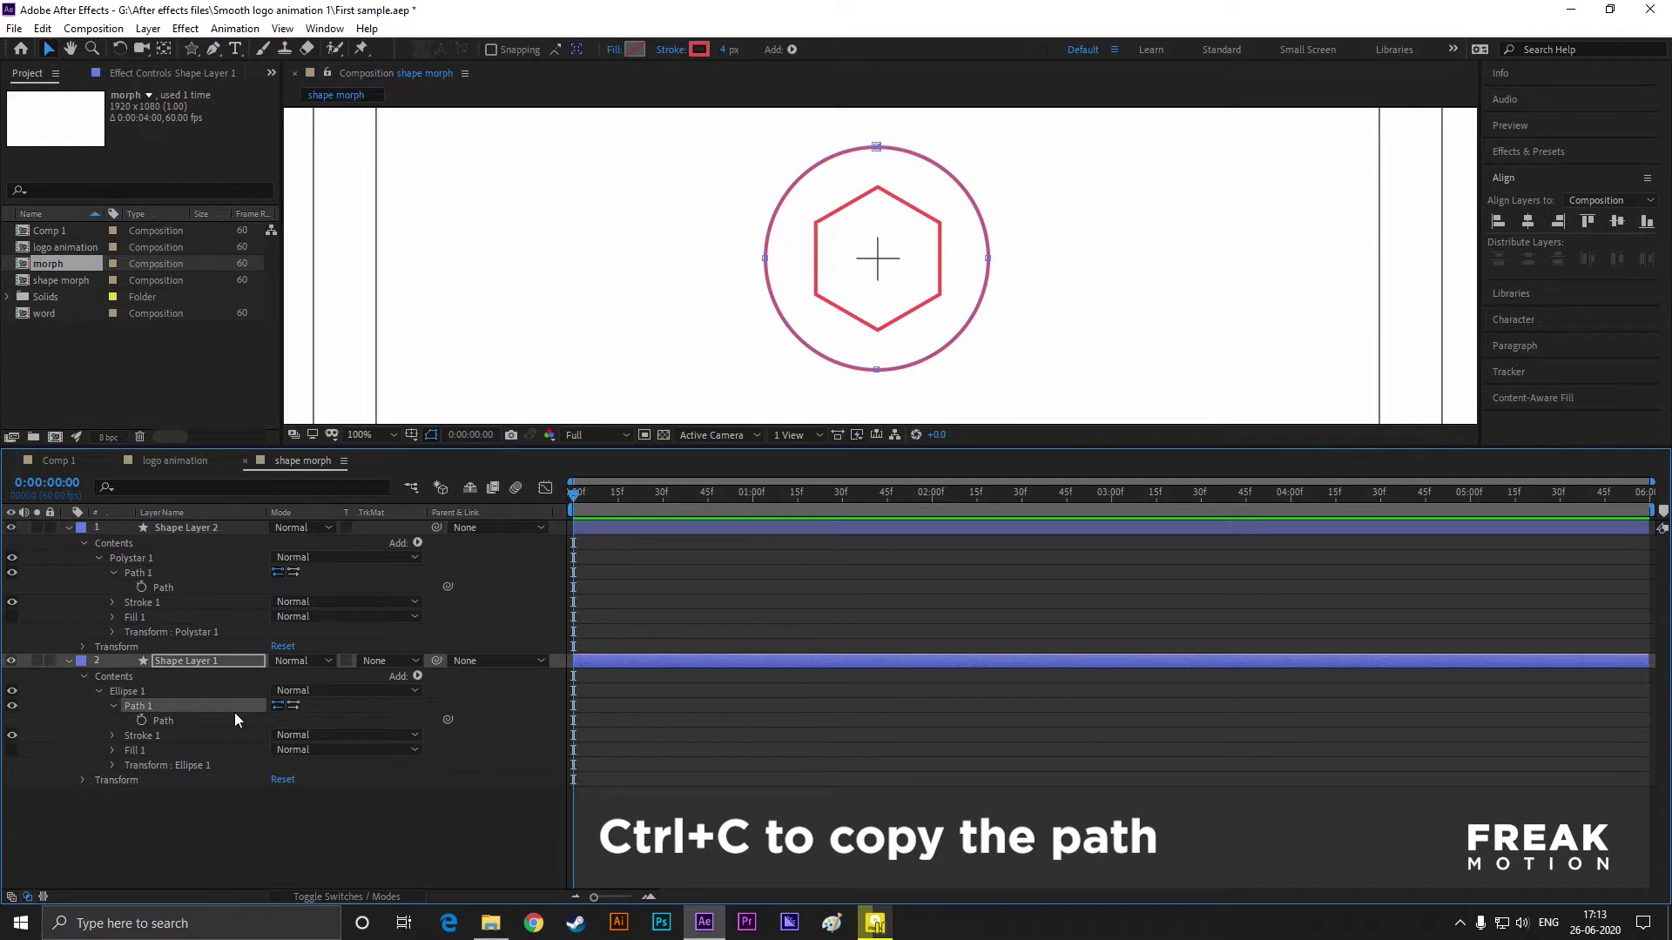
click(174, 721)
drag(572, 493, 751, 505)
click(141, 720)
key(ctrl+v)
drag(819, 702, 657, 742)
- Hide the hexagon layer, then preview the morph and ease the circle's two path keyframes
click(13, 527)
drag(755, 496, 557, 525)
key(space)
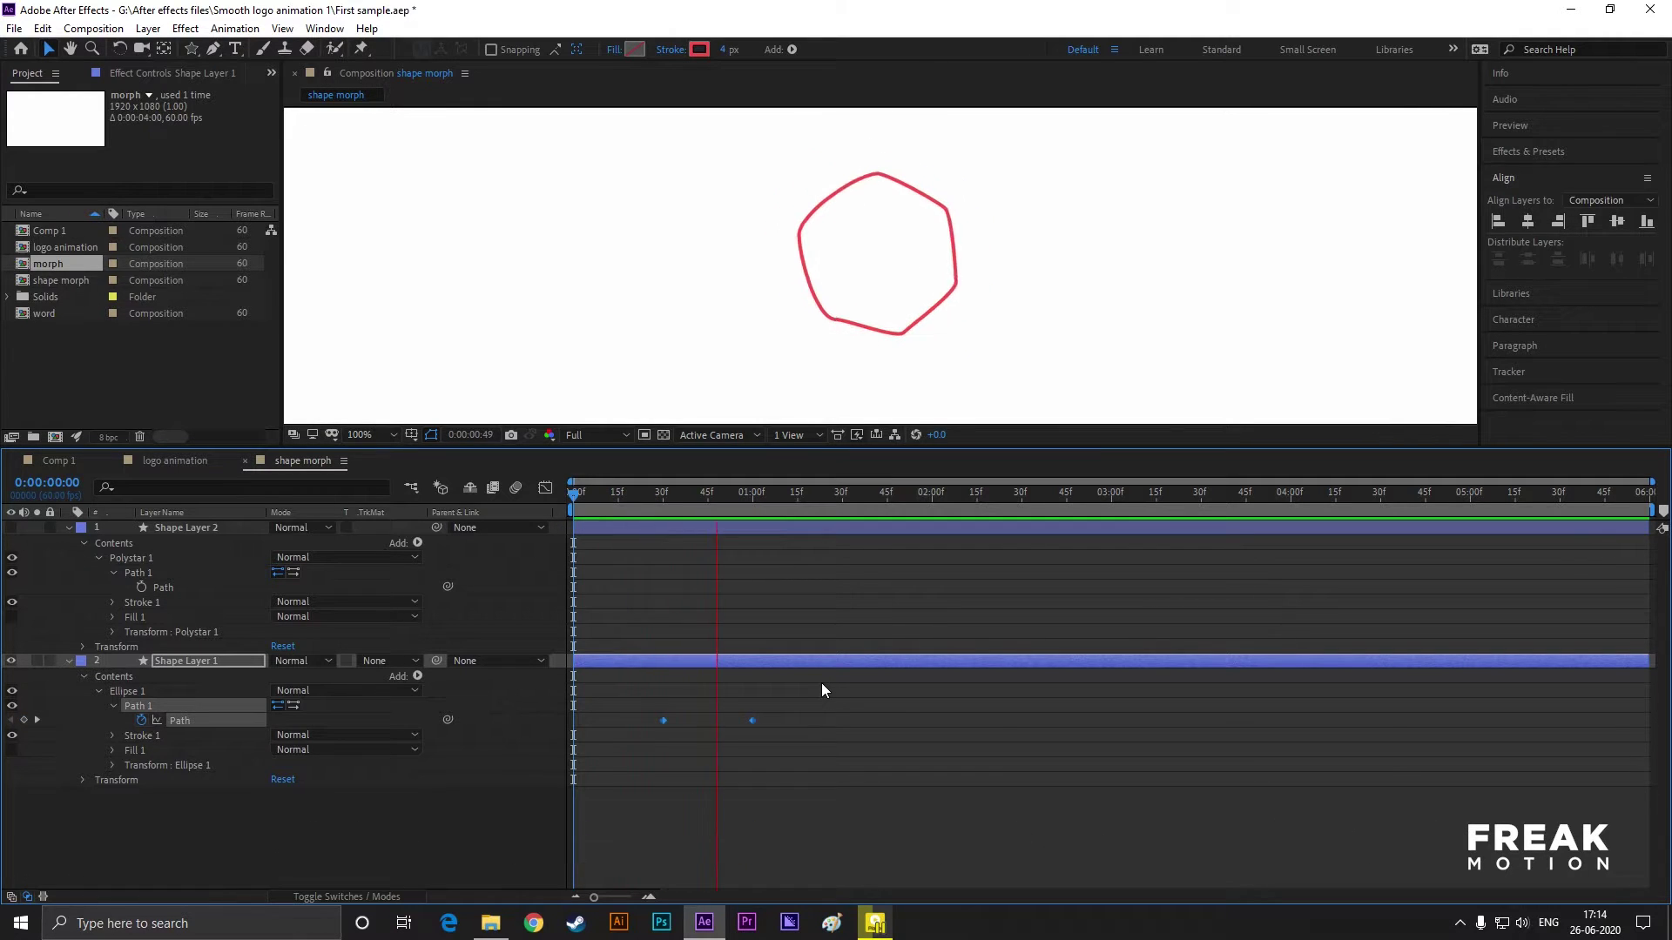
key(space)
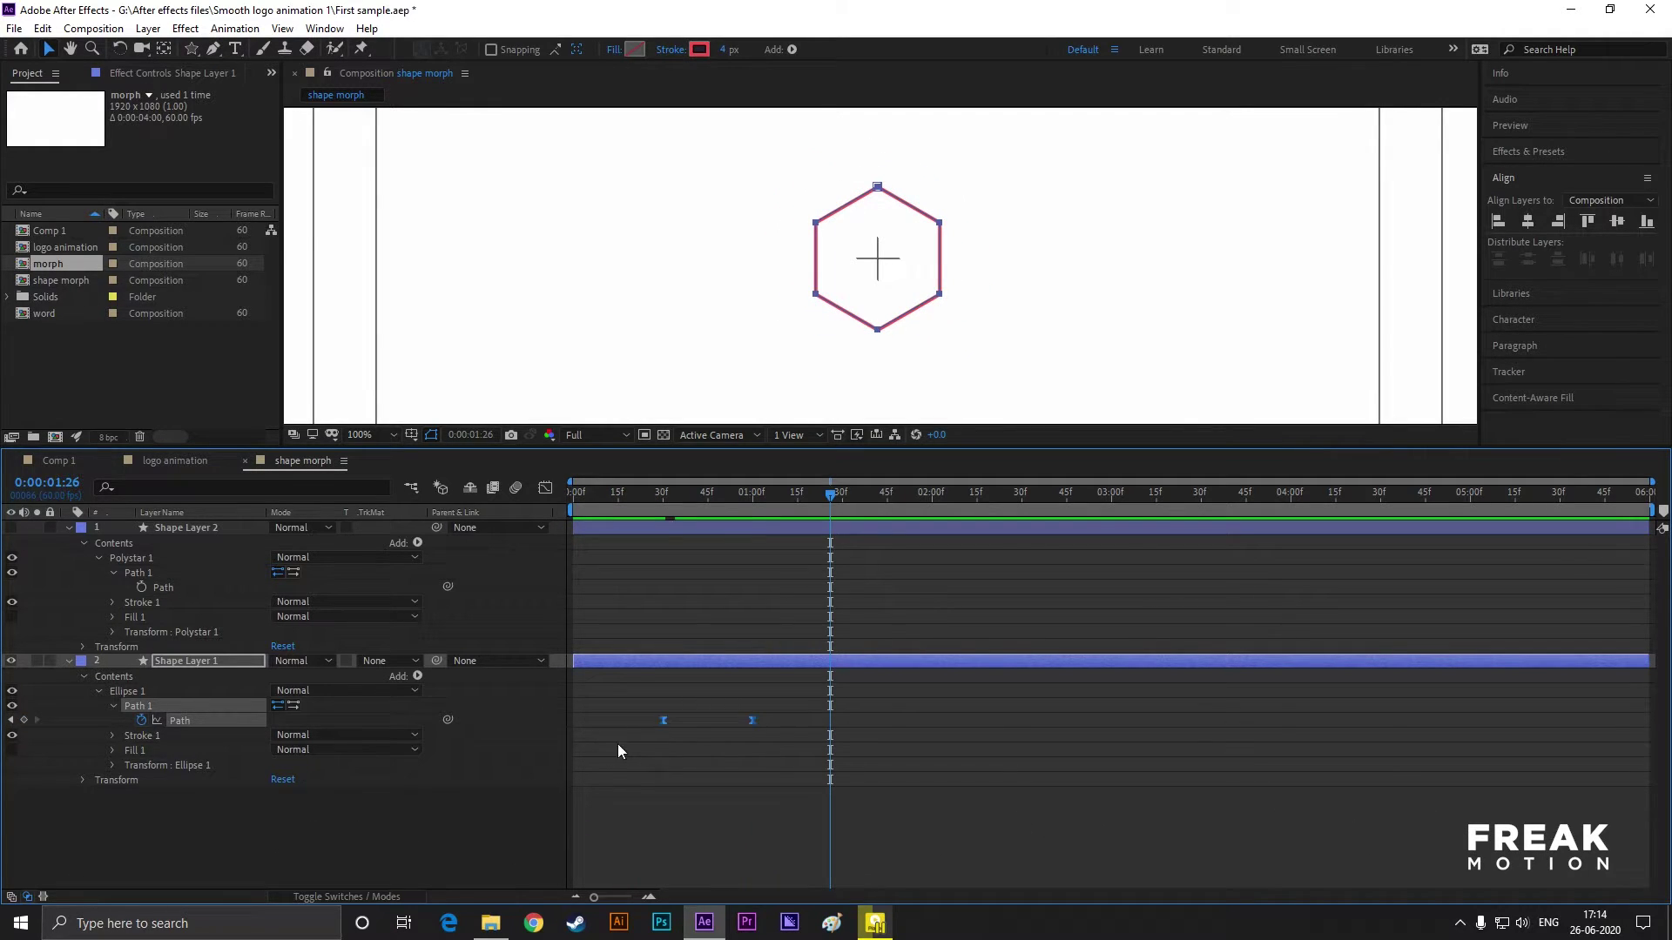
drag(831, 493, 786, 536)
click(386, 545)
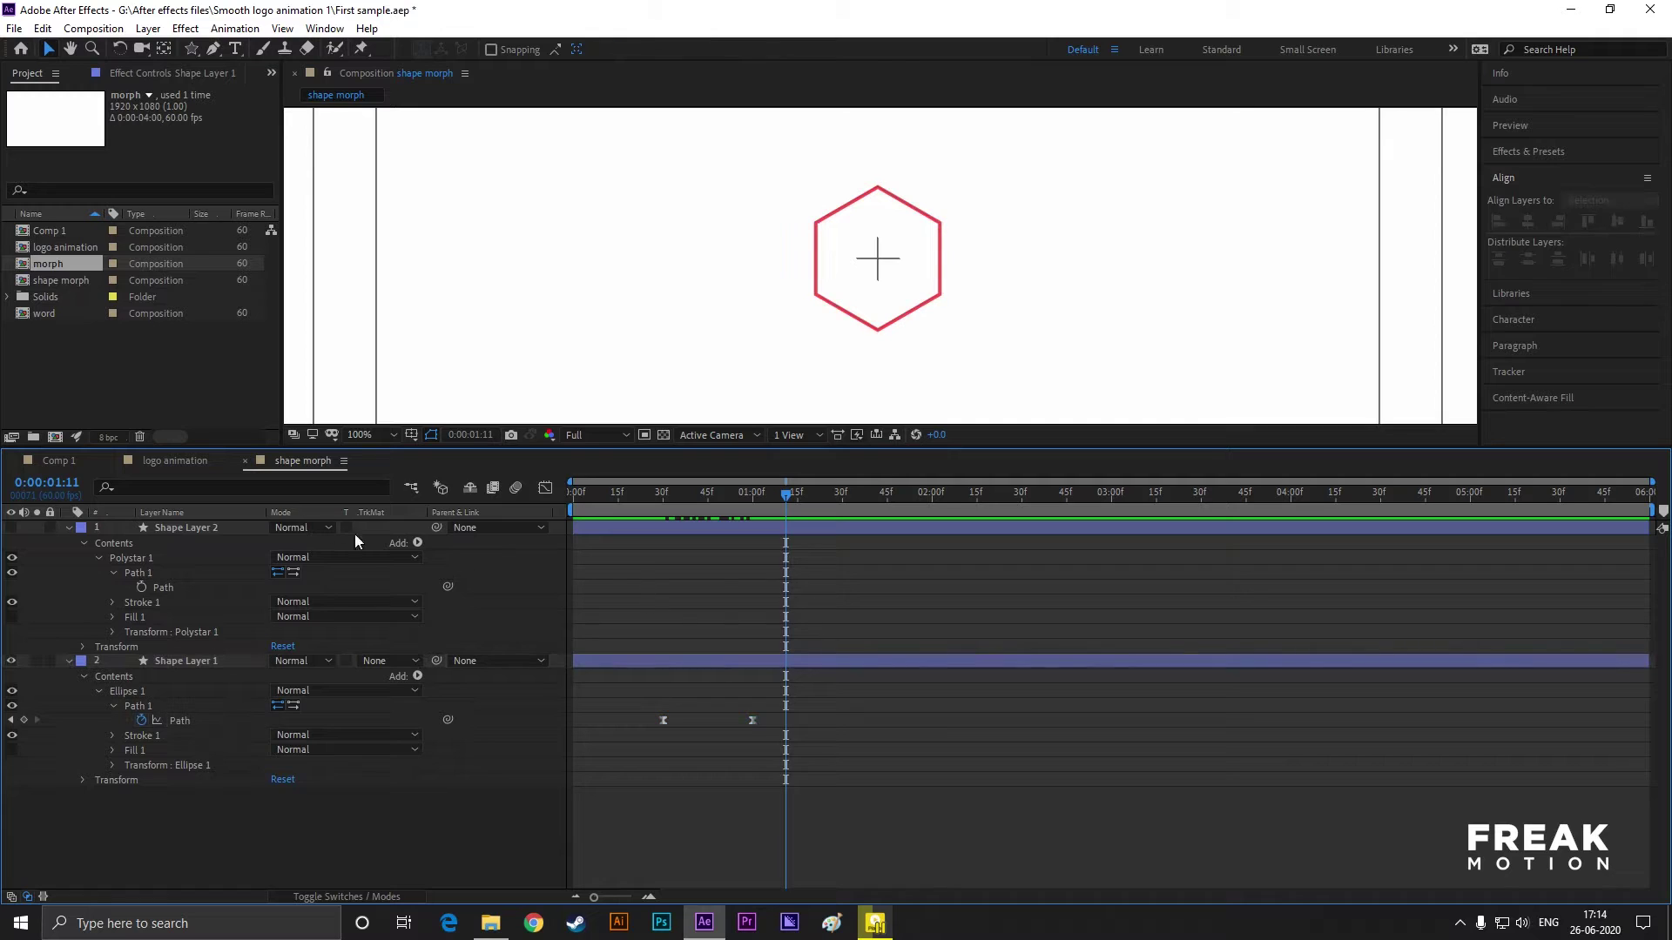
- Add the shape morph composition to the logo animation composition as its uppermost layer
click(165, 459)
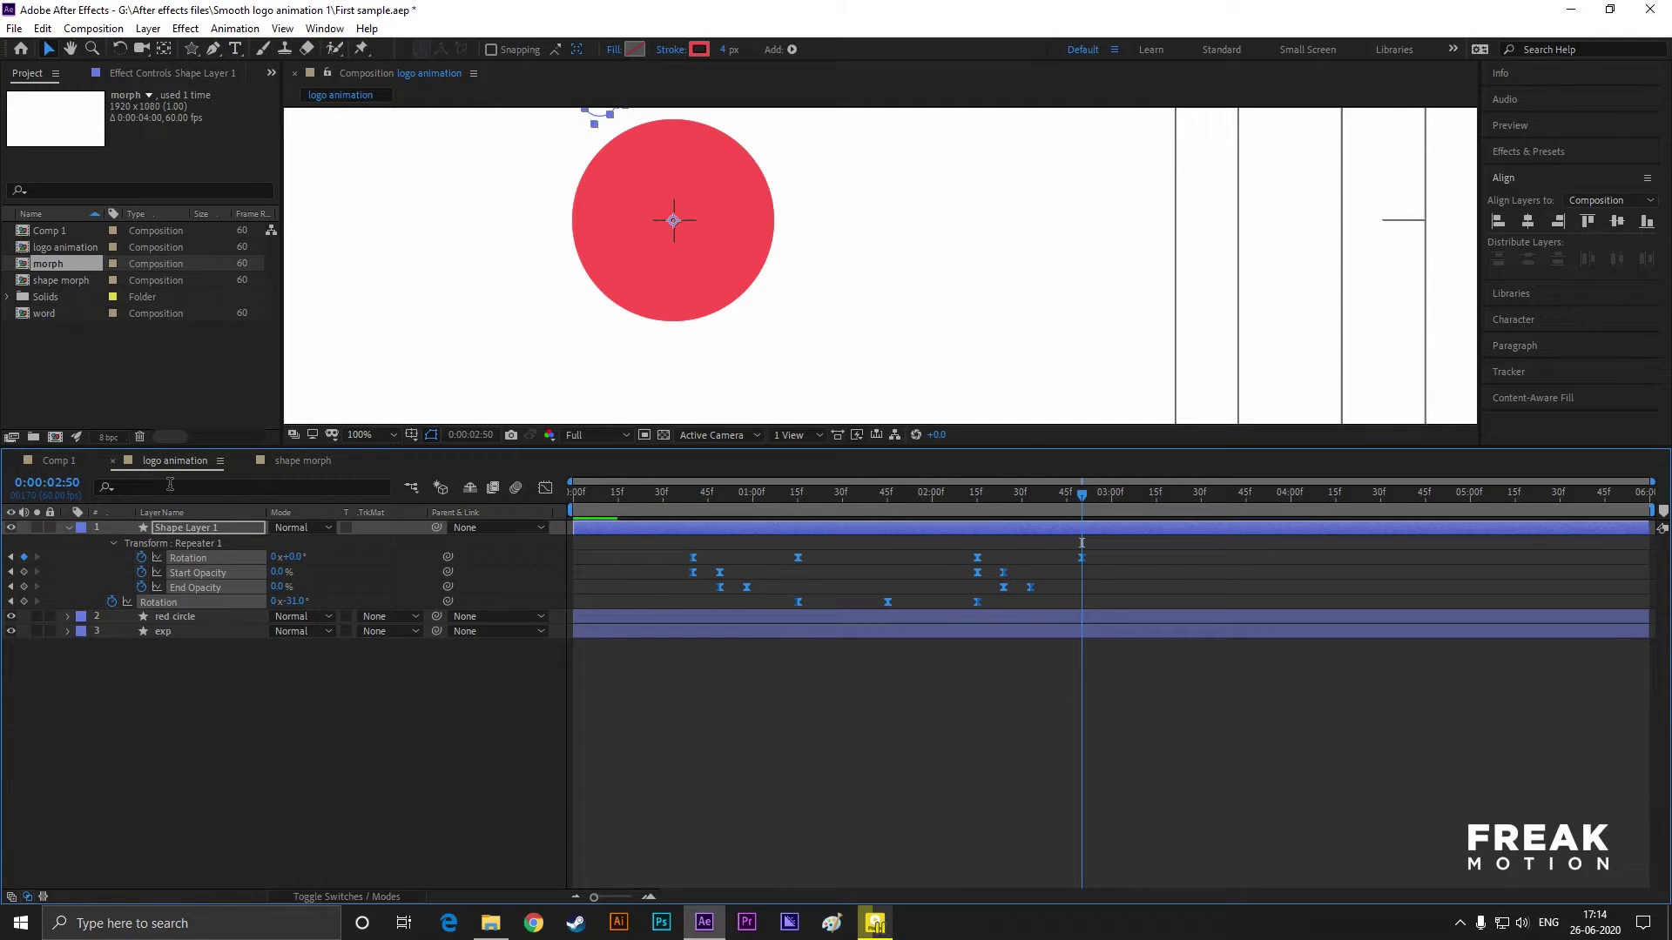
click(65, 280)
drag(63, 279, 191, 520)
key(Return)
click(66, 527)
drag(167, 648, 195, 525)
- Reveal the small rings' keyframes and start the shape morph layer at 0:00:02:50, on the last rotation keyframe
click(206, 542)
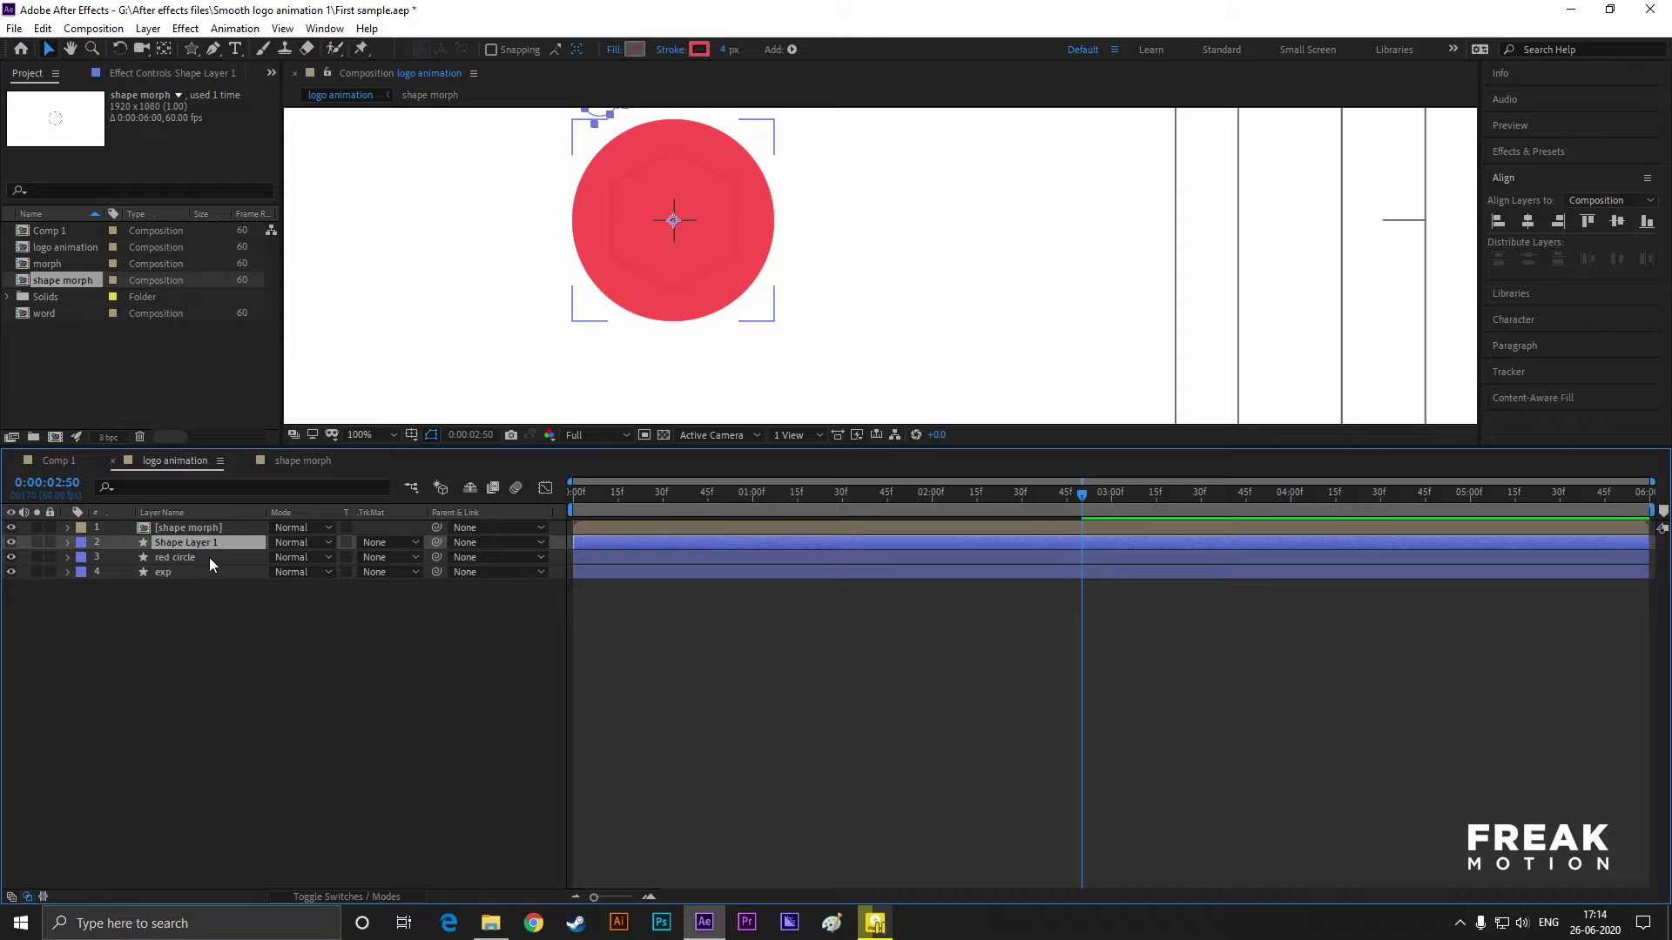
key(u)
drag(1080, 497, 1027, 508)
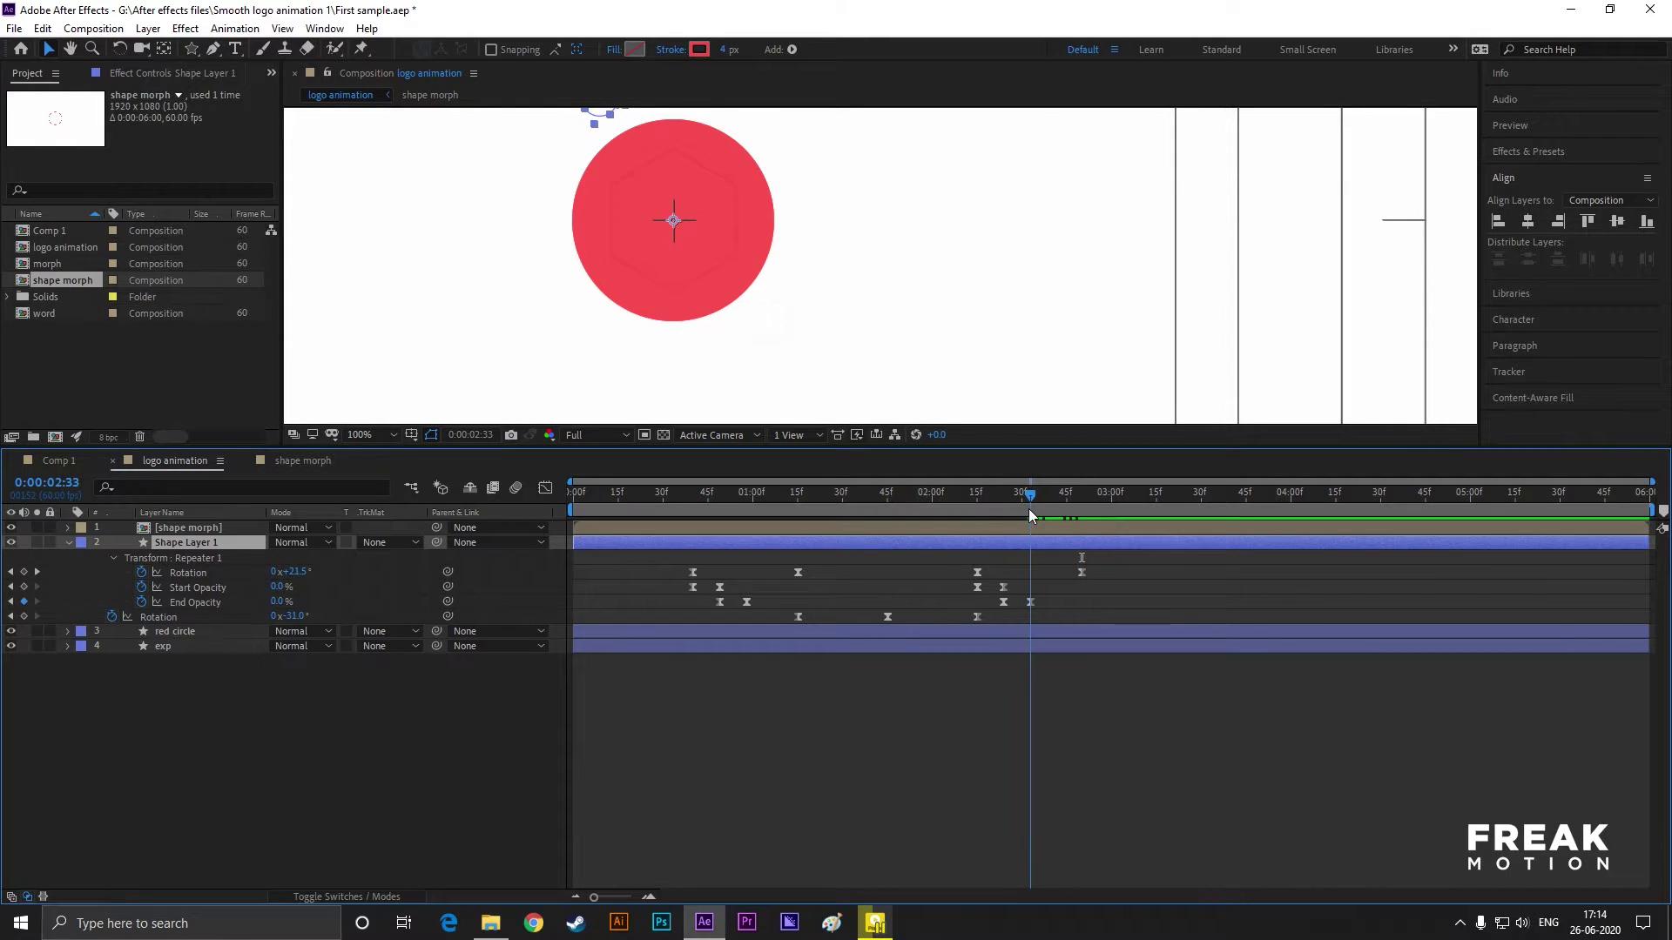
click(683, 529)
drag(683, 529, 1157, 531)
drag(1032, 496, 1142, 528)
drag(296, 542, 314, 546)
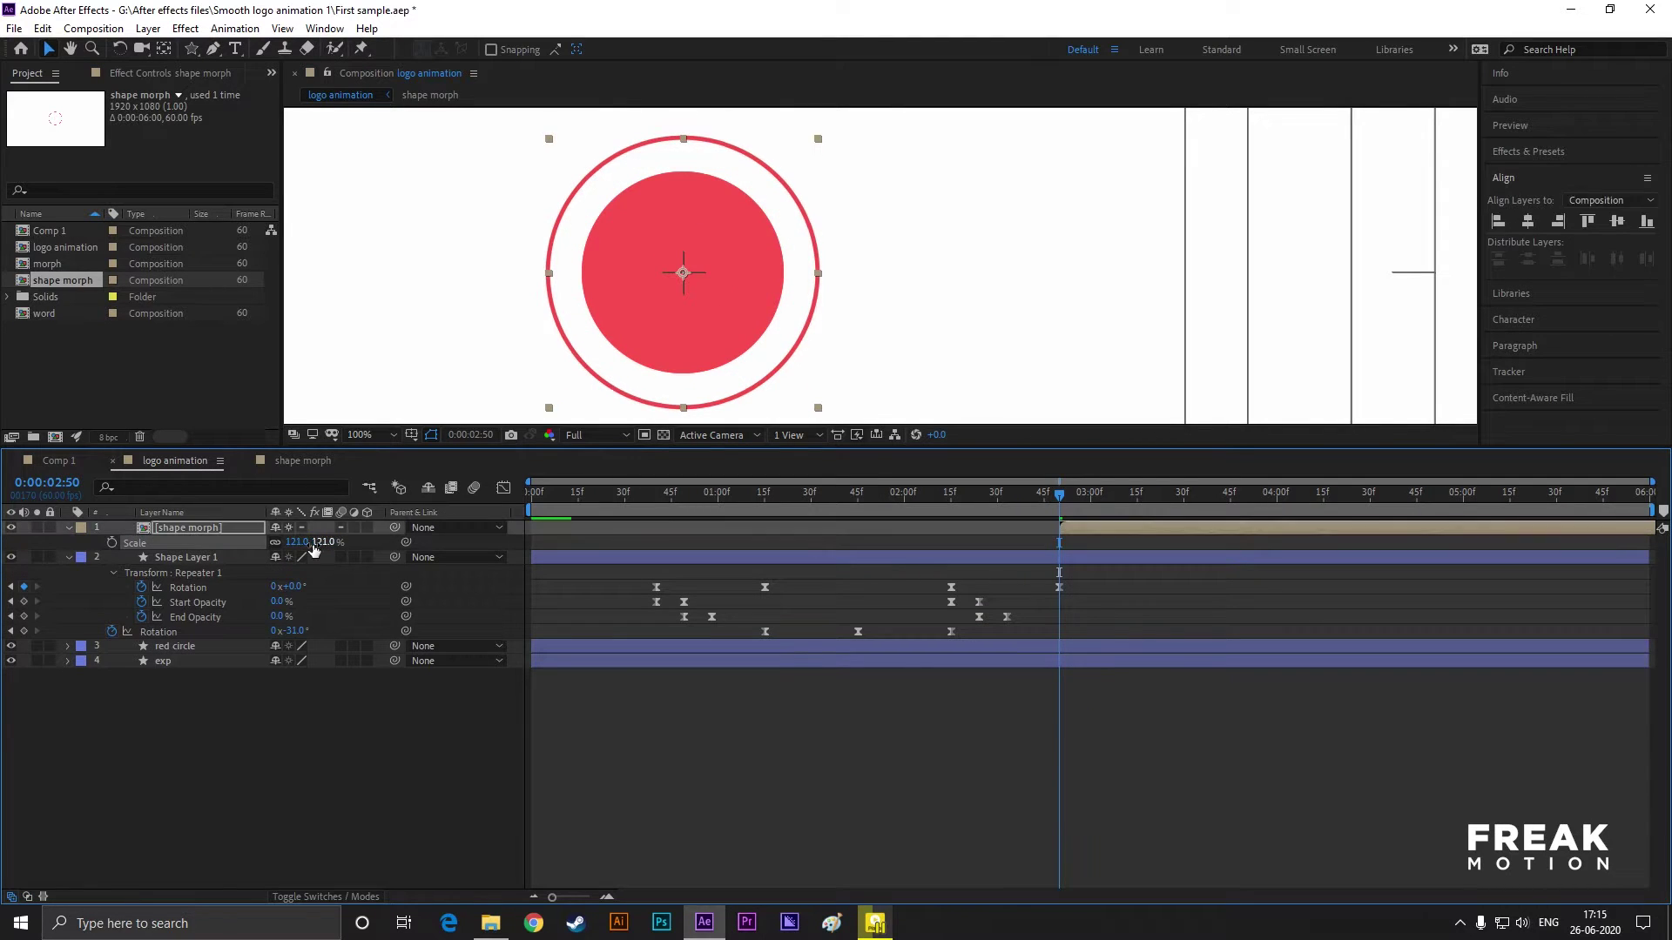
key(ctrl+z)
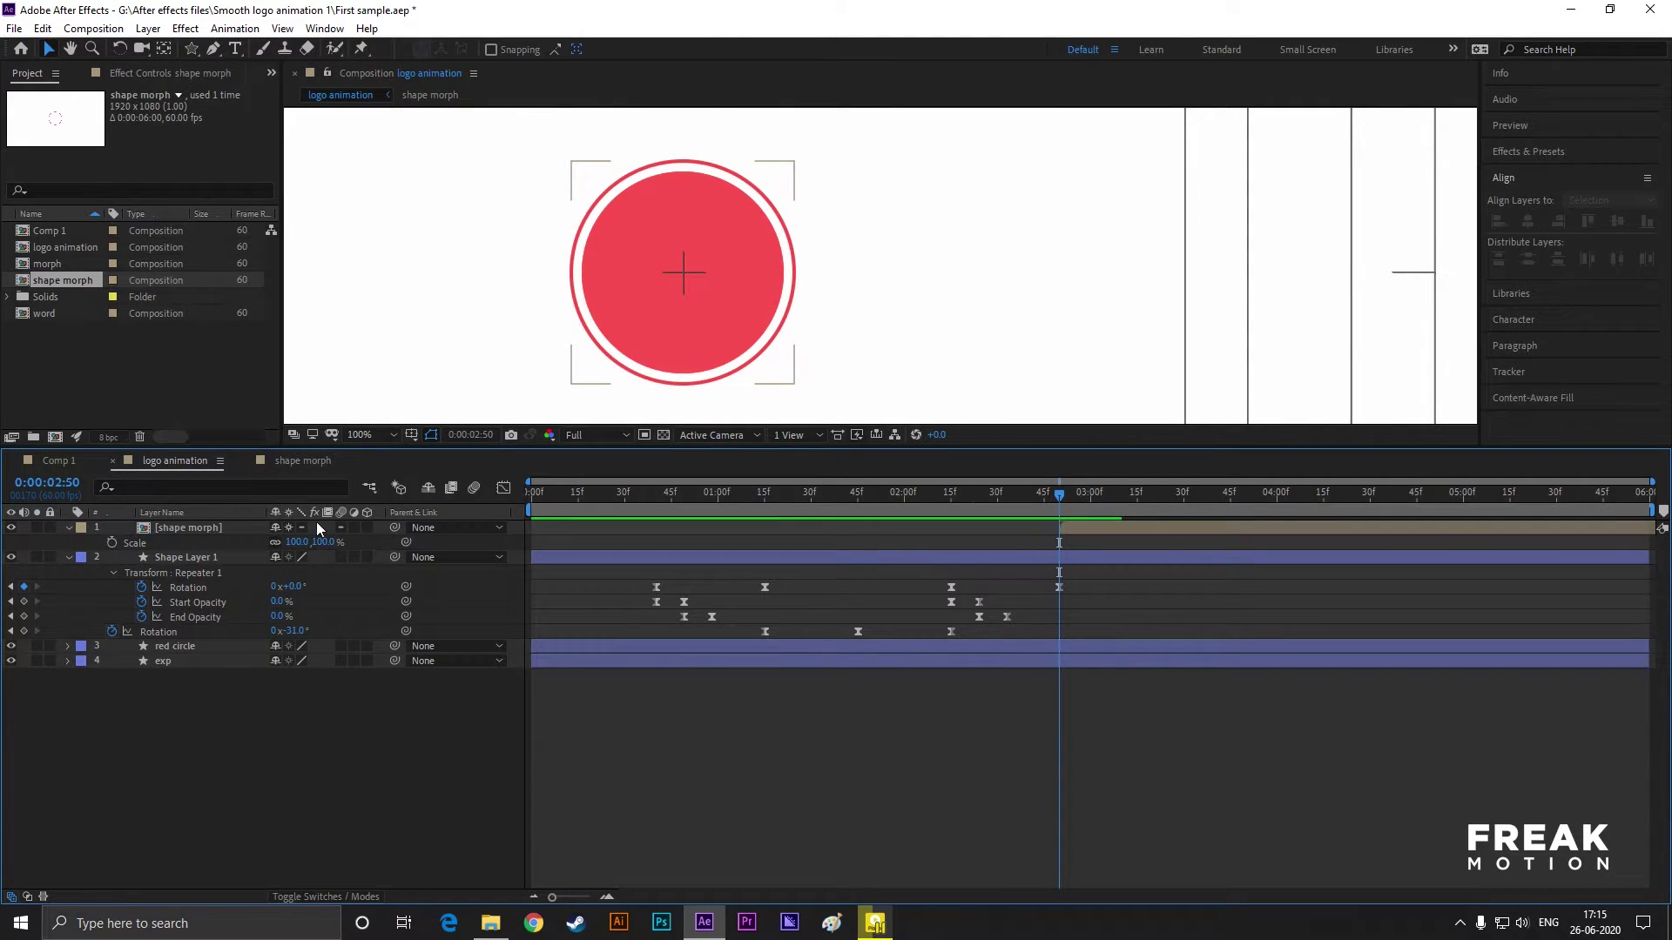
- Delete the hidden hexagon layer, Shape Layer 2, inside the shape morph composition
double_click(318, 529)
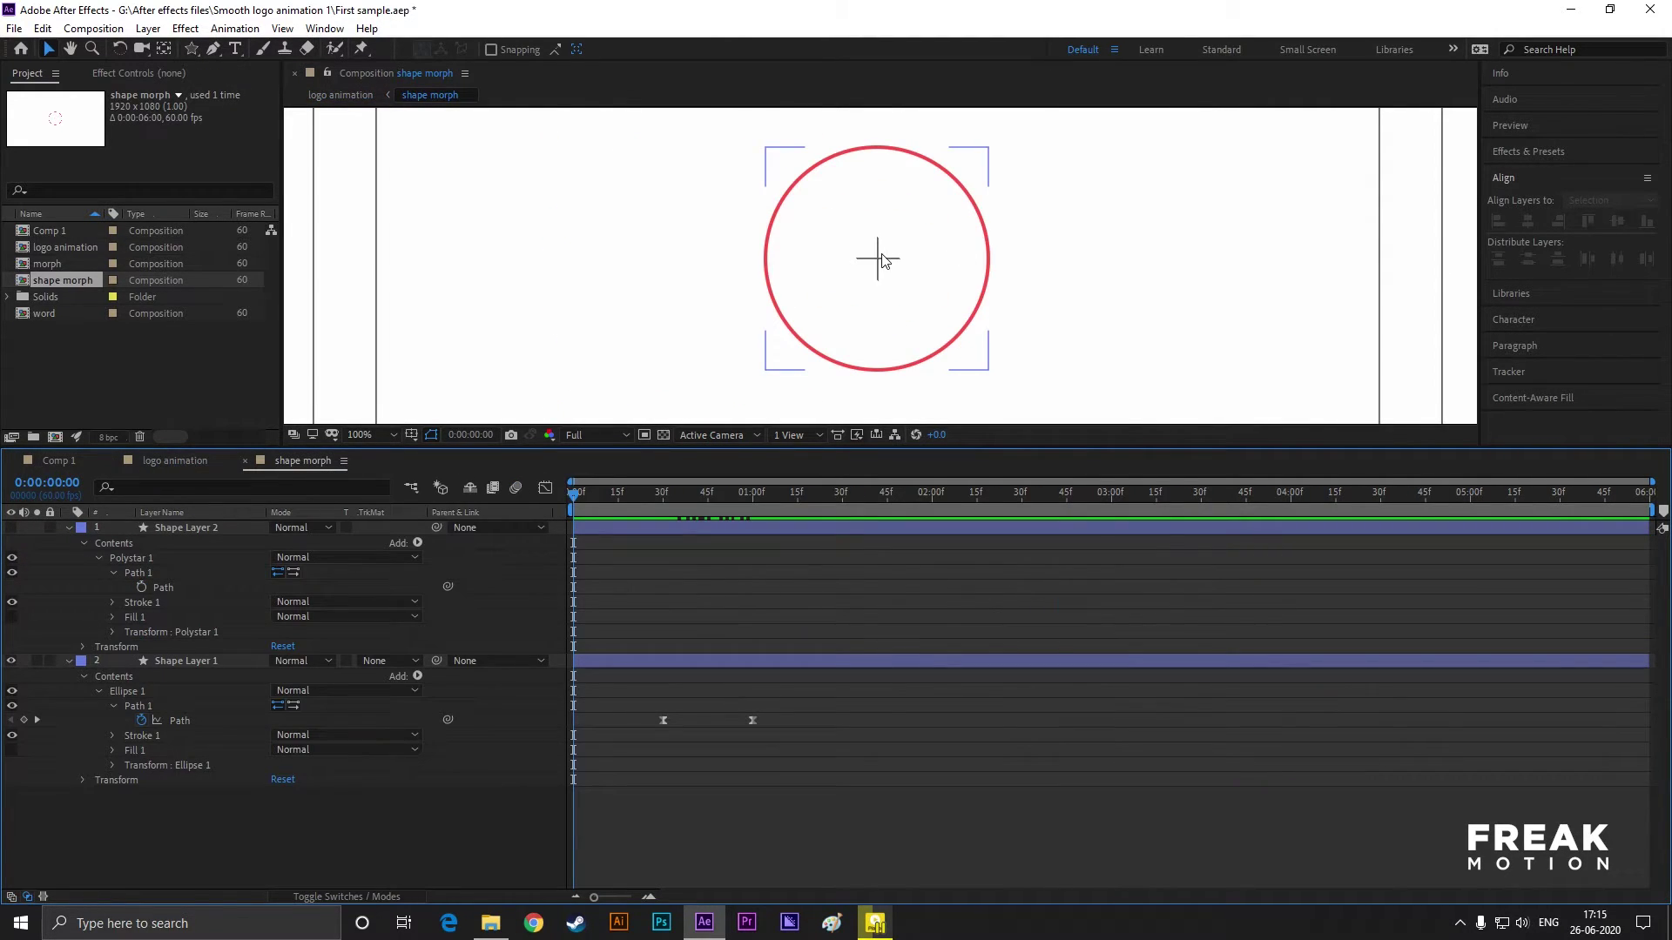
click(177, 529)
key(Delete)
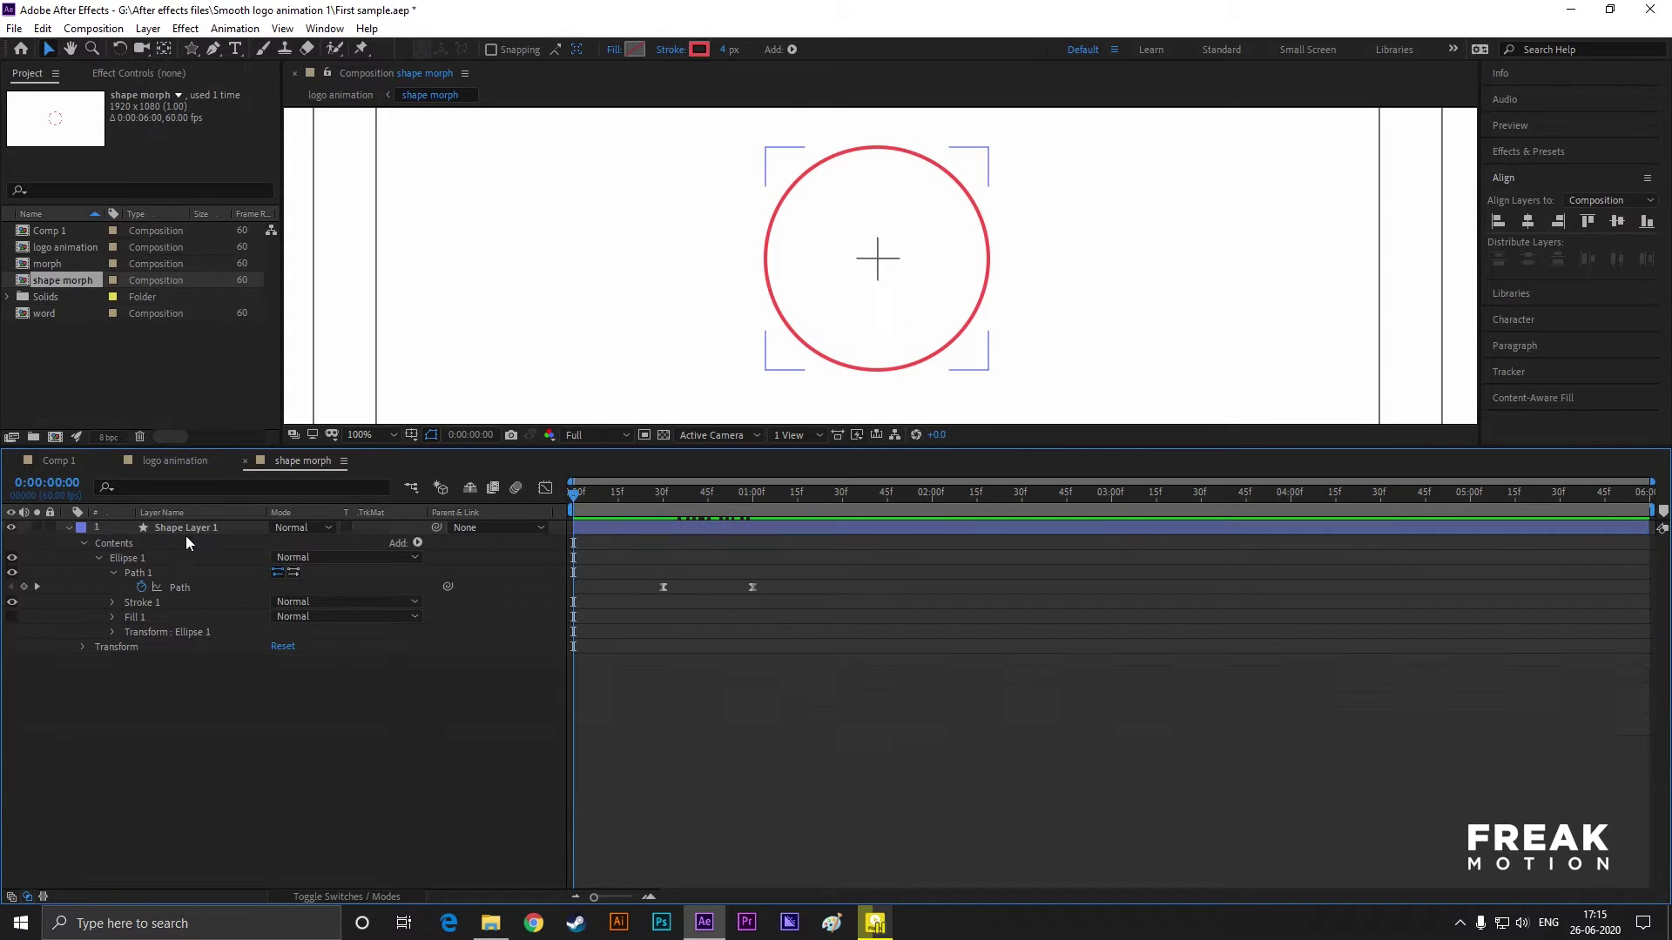
- Remove the stroke from the circle in the shape morph composition by setting it to None
click(182, 528)
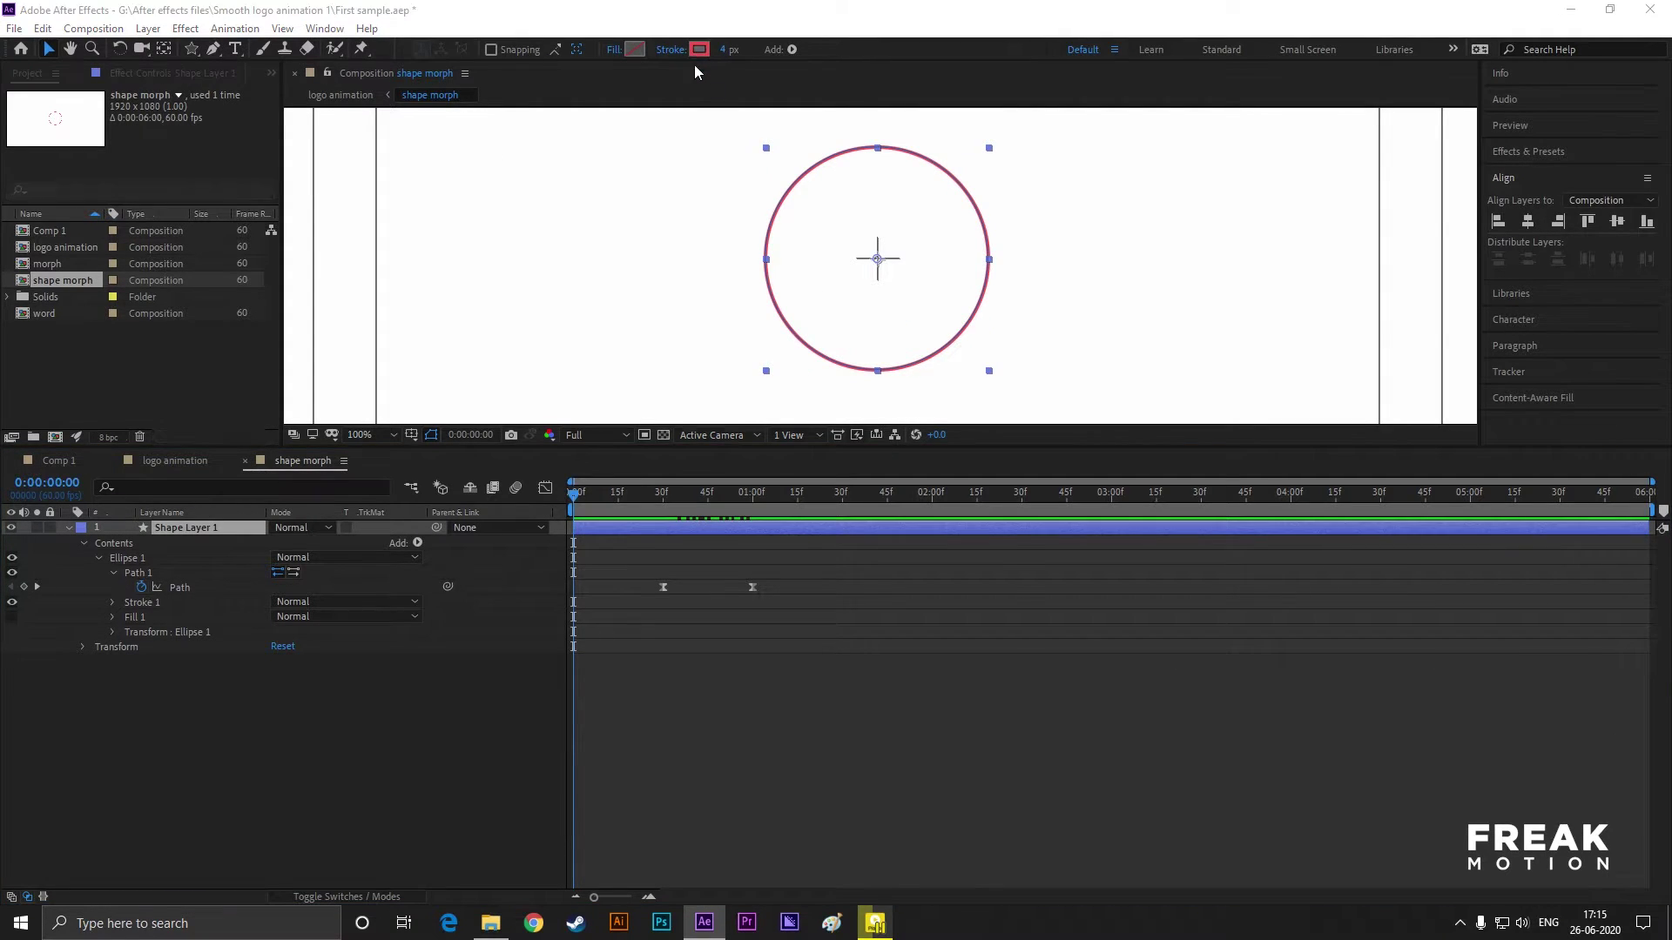
click(693, 52)
click(944, 605)
click(670, 50)
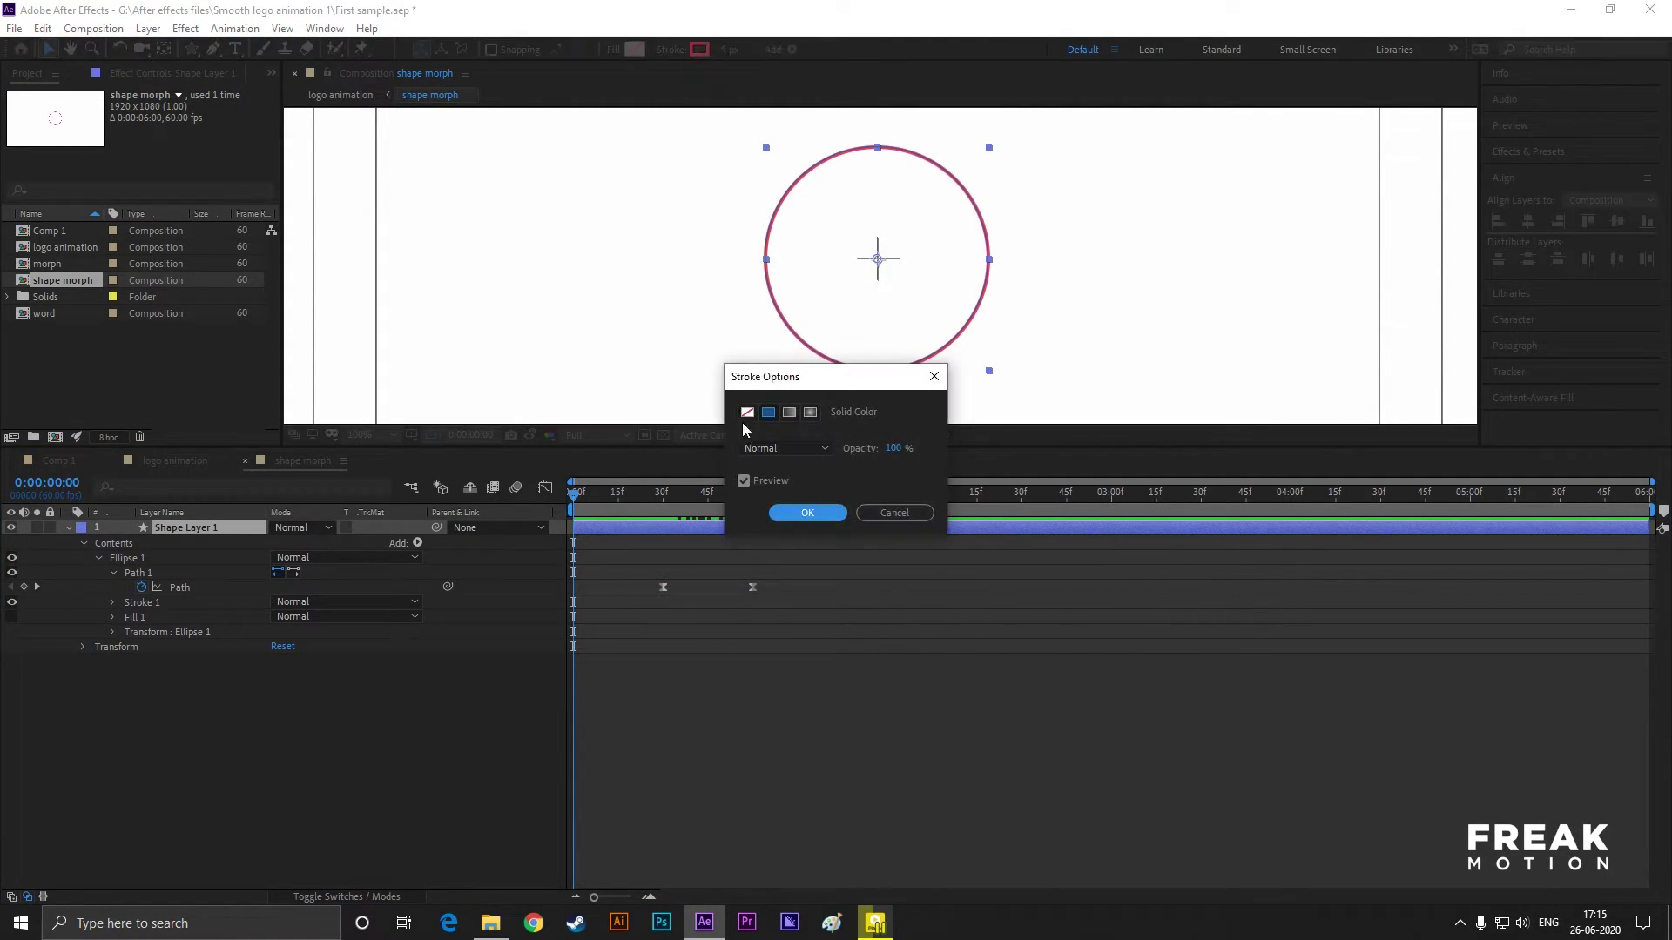
click(742, 406)
click(806, 511)
- Fill the morphing circle with red FB5151 and check it in the logo animation composition at 0:00:02:50
click(634, 49)
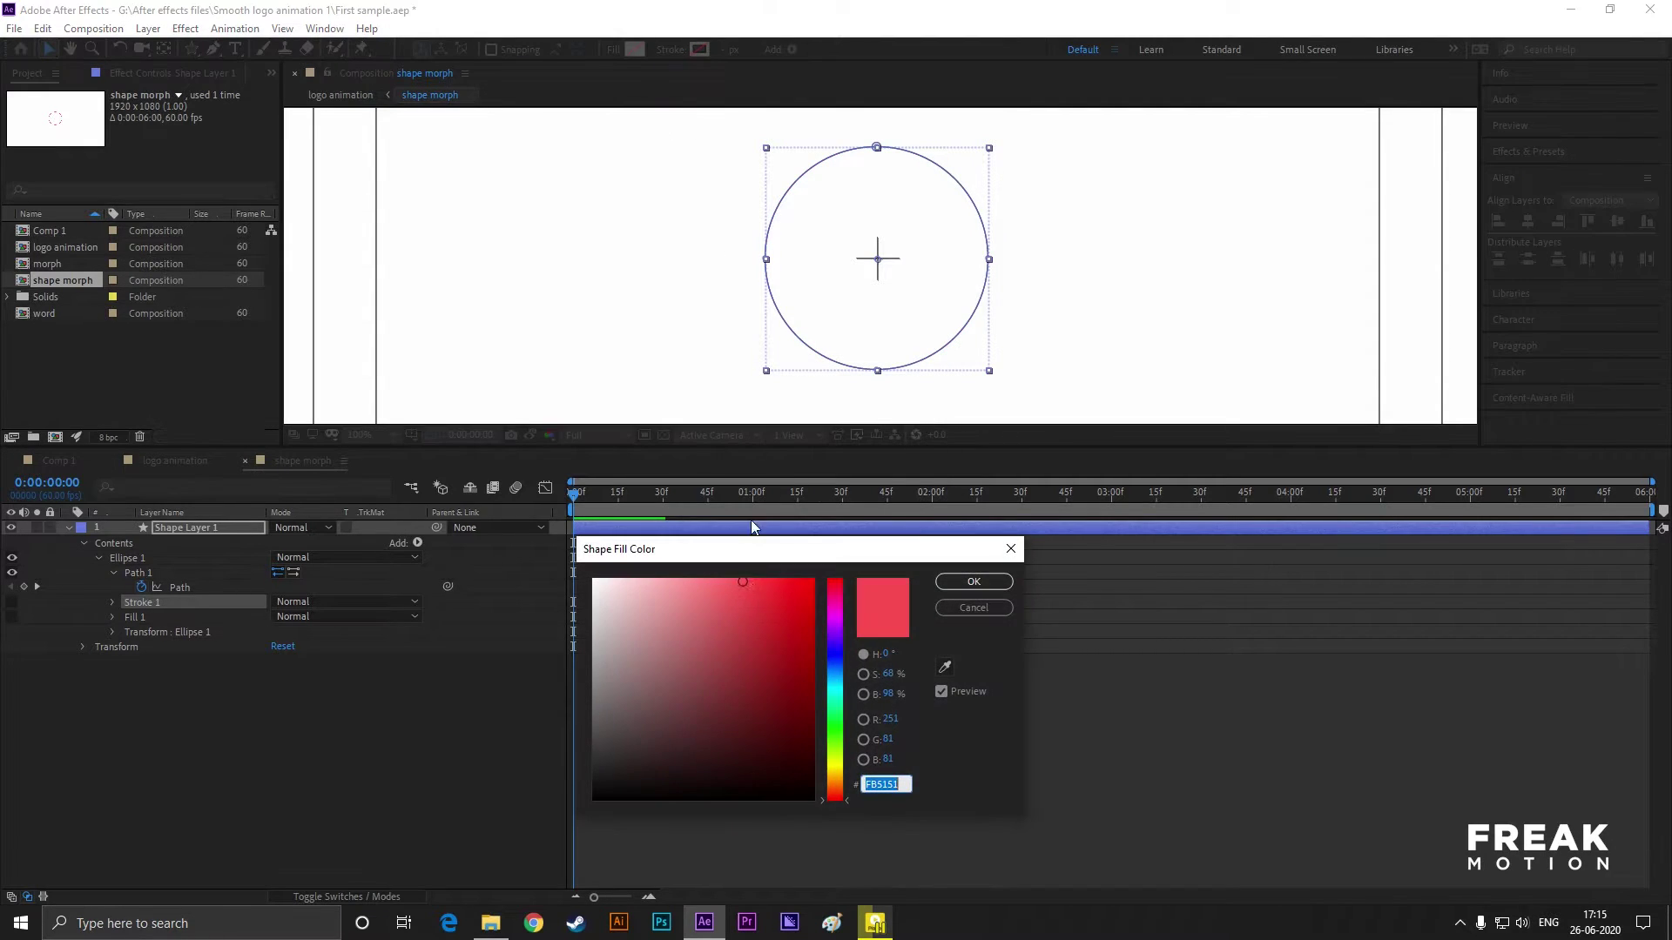
click(952, 583)
drag(609, 493, 738, 494)
click(160, 464)
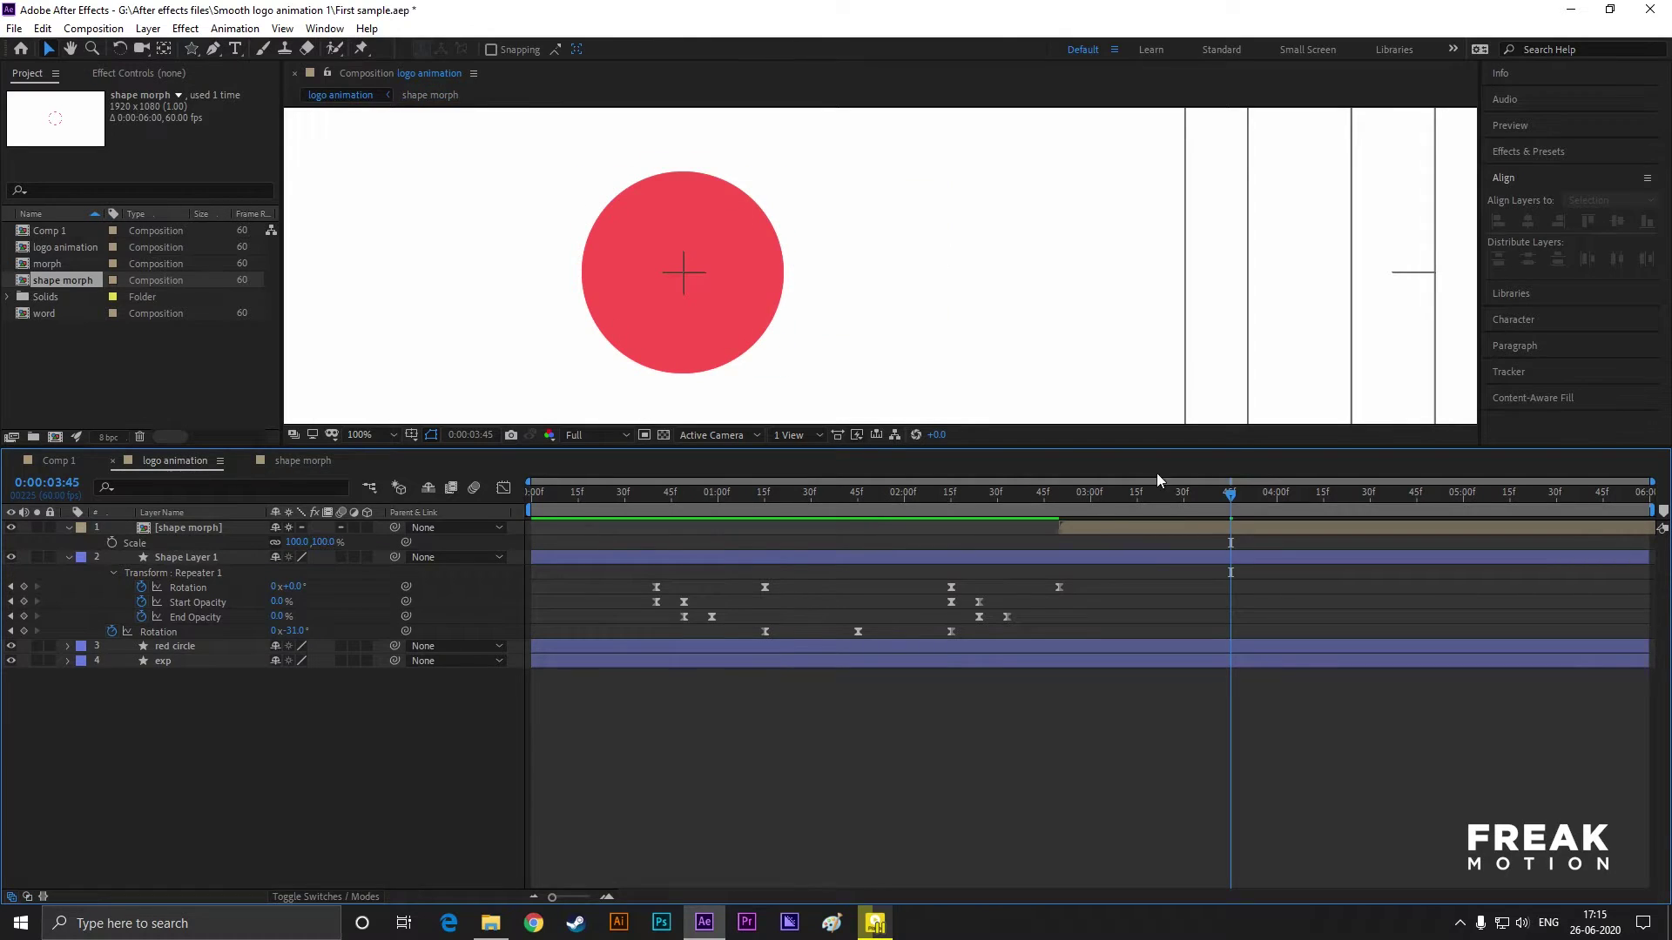
drag(1229, 498, 1059, 533)
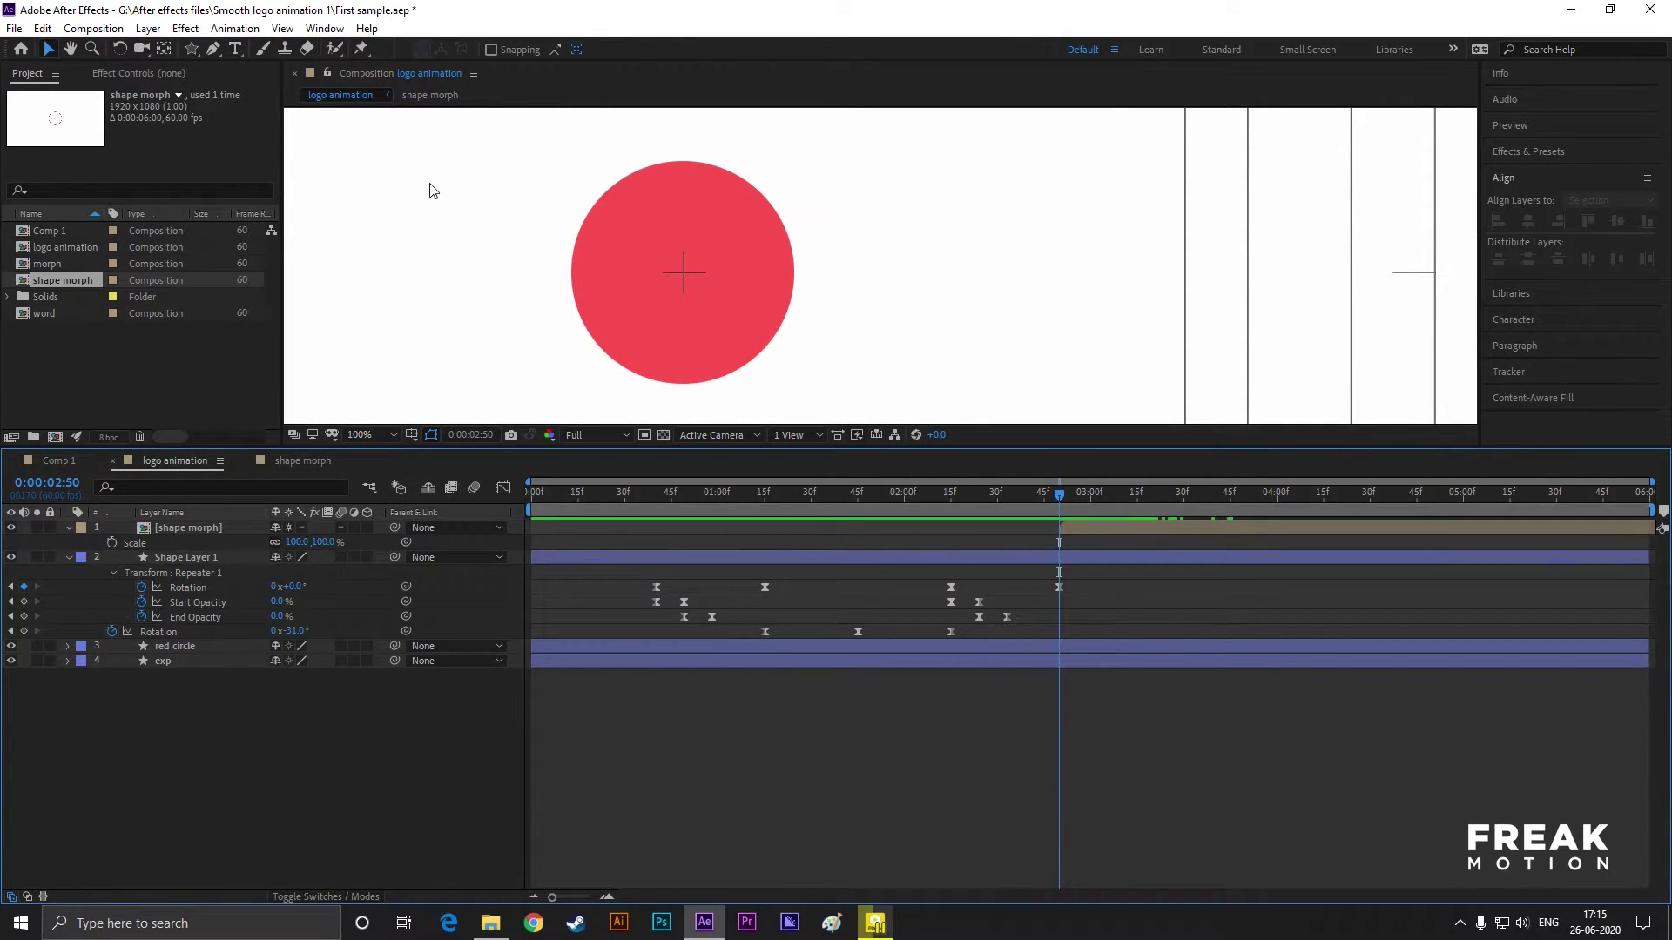
- Change the morphing circle's fill color to dark grey 433F3F
click(296, 462)
click(635, 50)
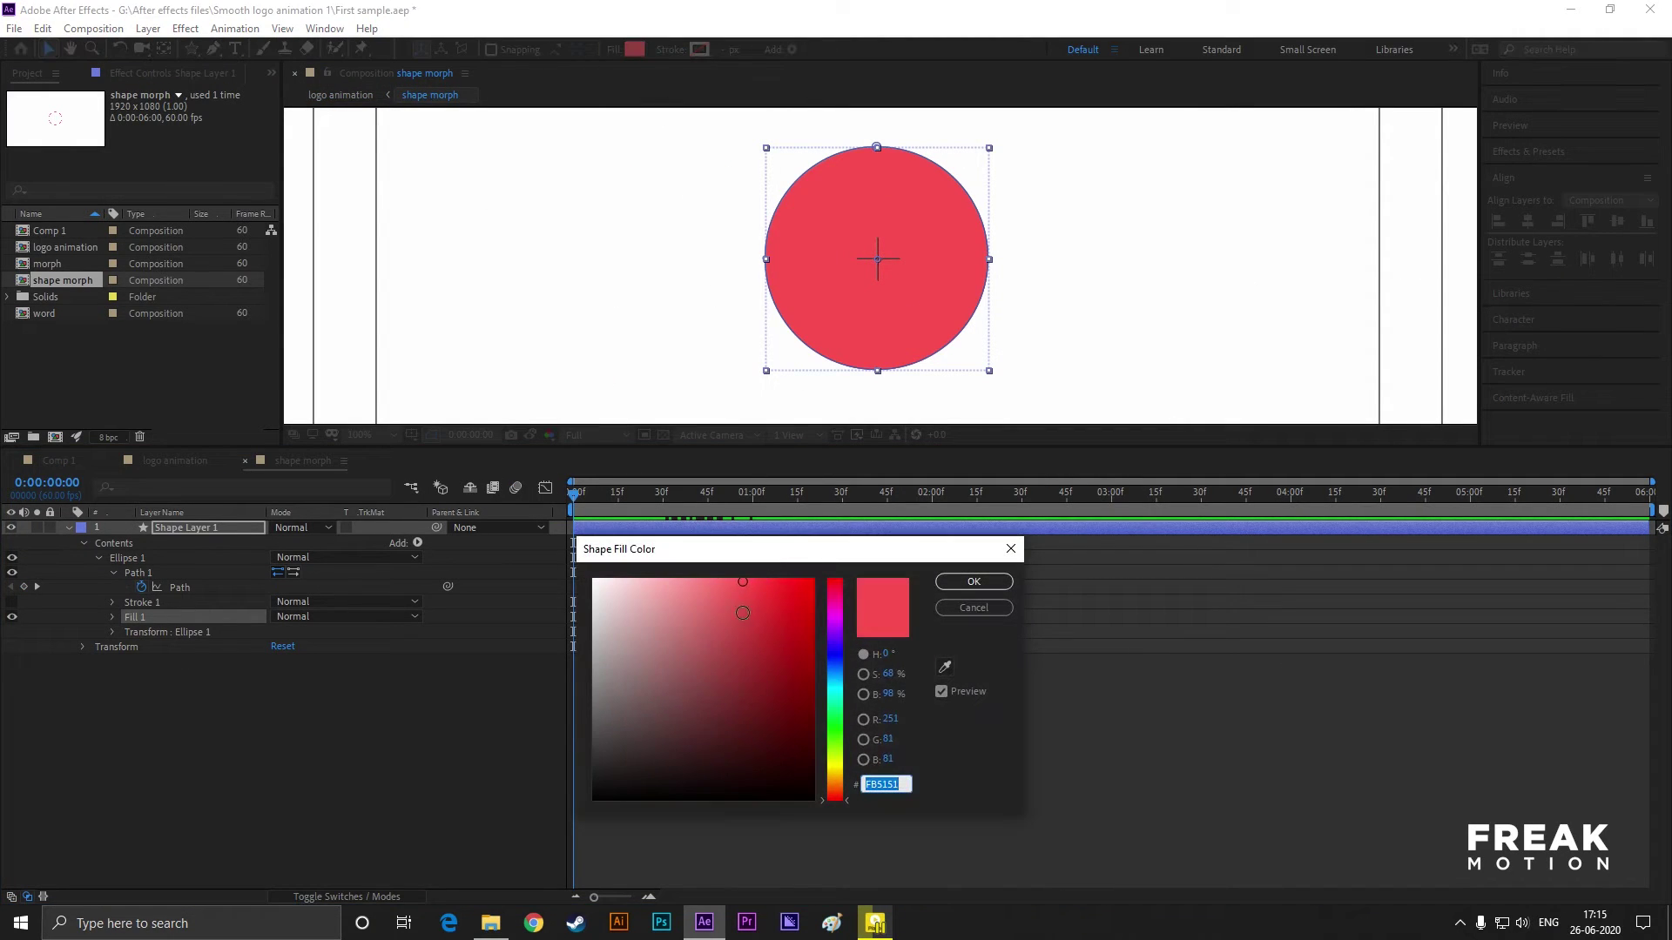
click(610, 737)
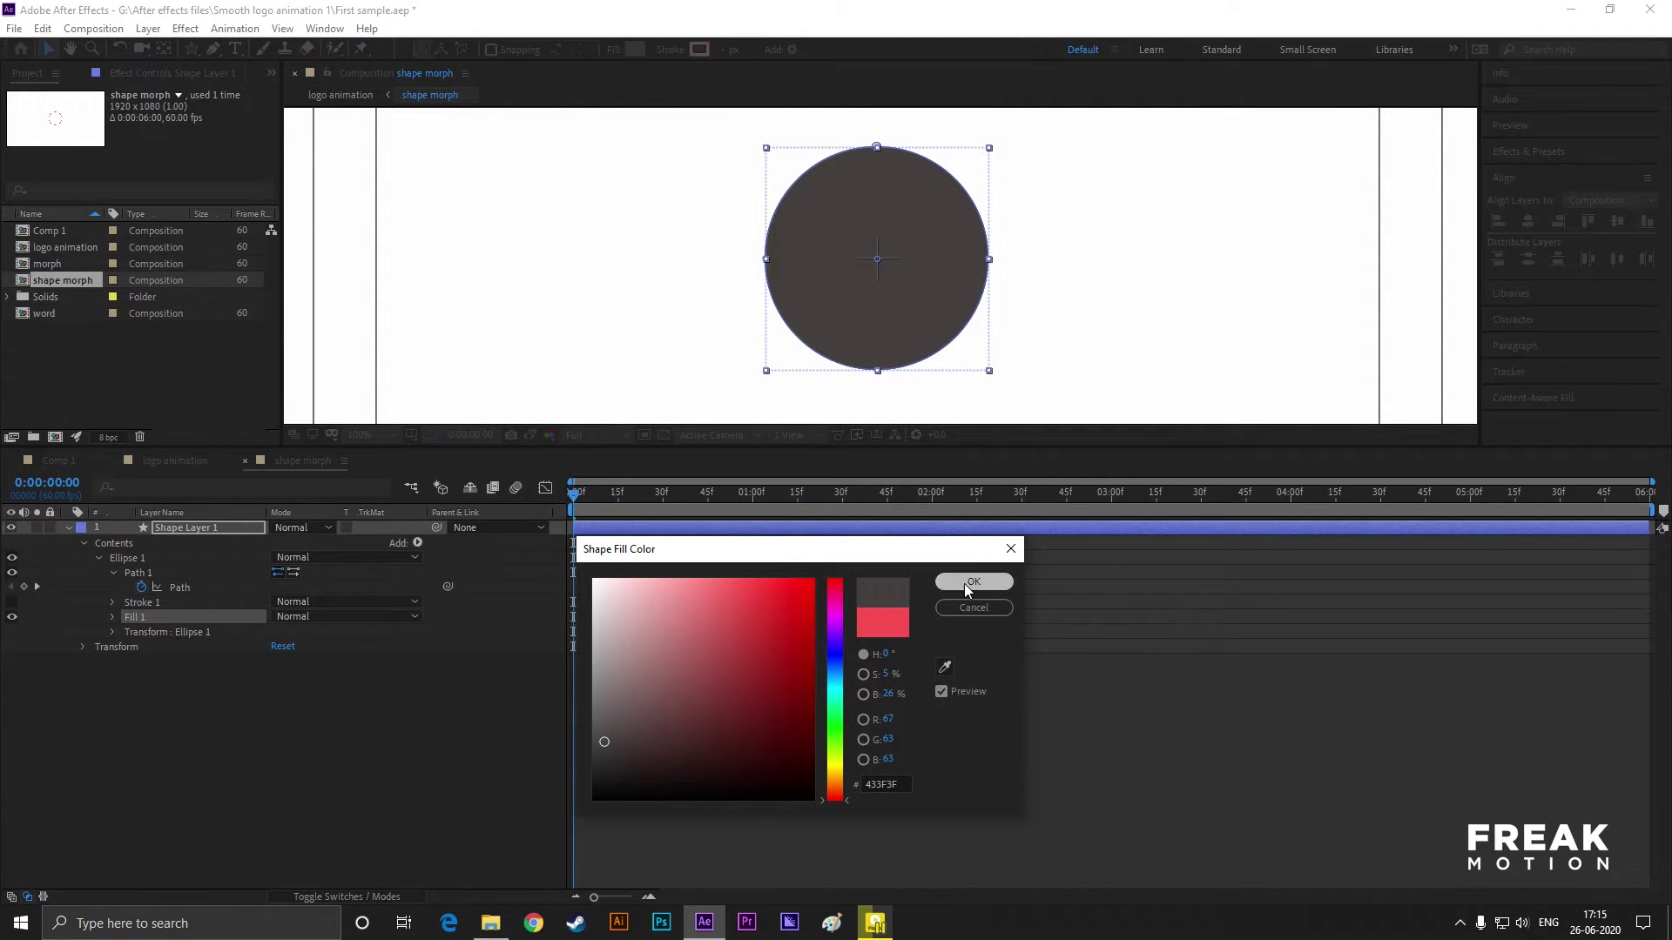
click(967, 583)
- Scale the shape morph layer to 92% in the logo animation composition and check the morph up to 0:00:03:53
click(189, 468)
drag(1048, 494, 1059, 500)
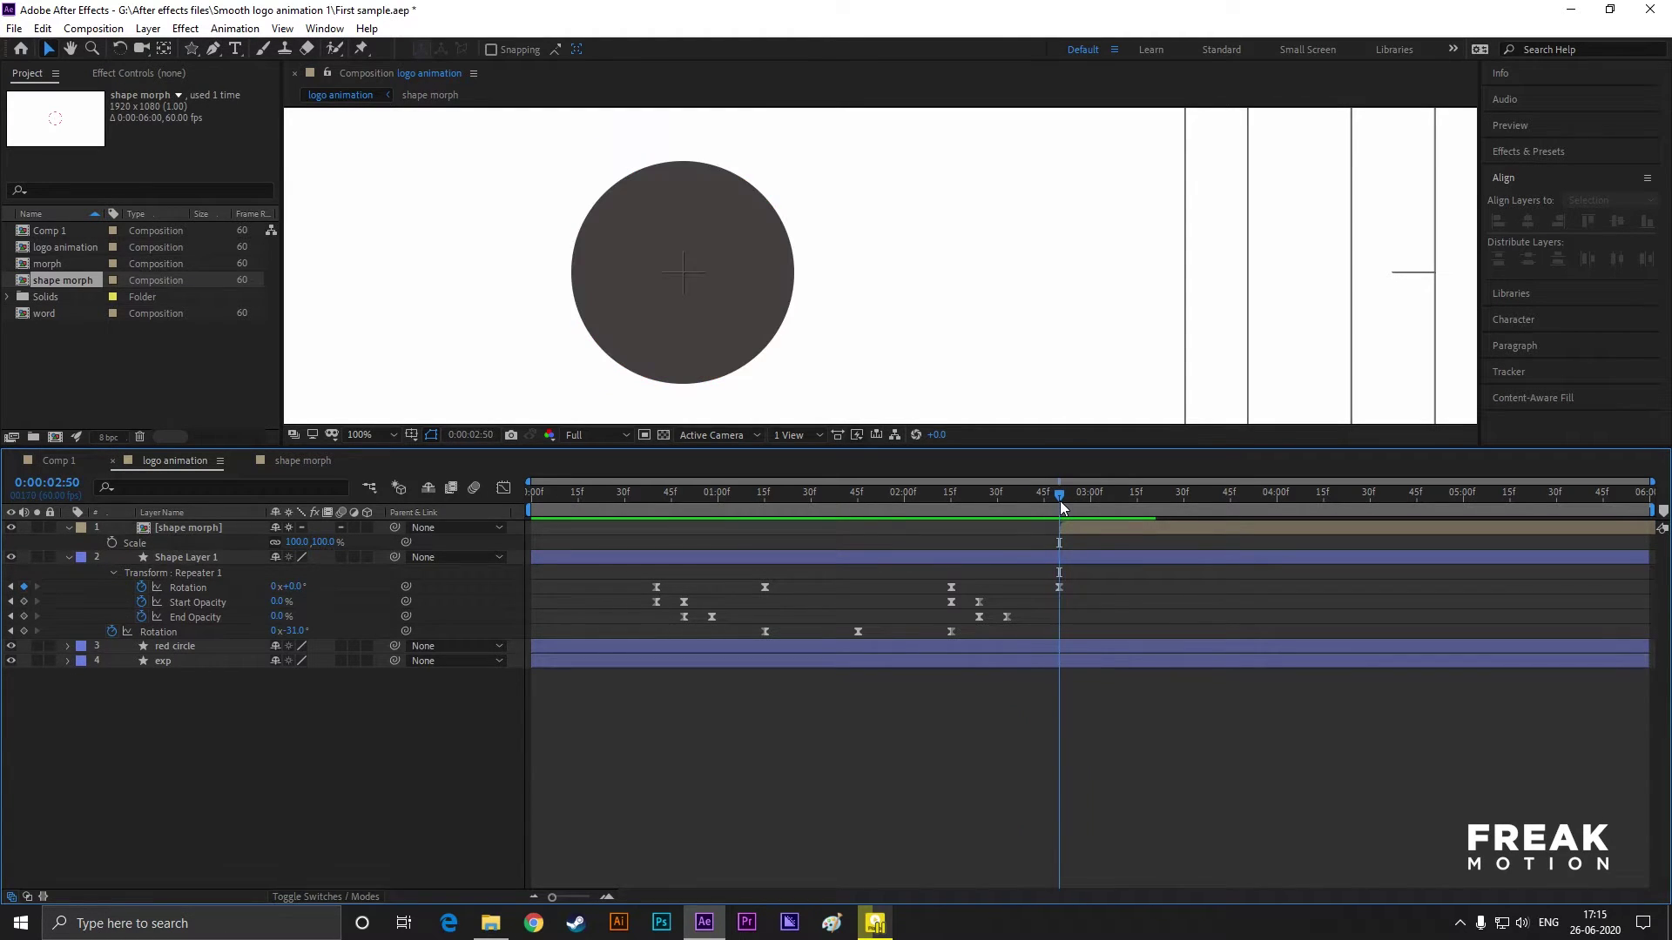
drag(319, 542, 316, 542)
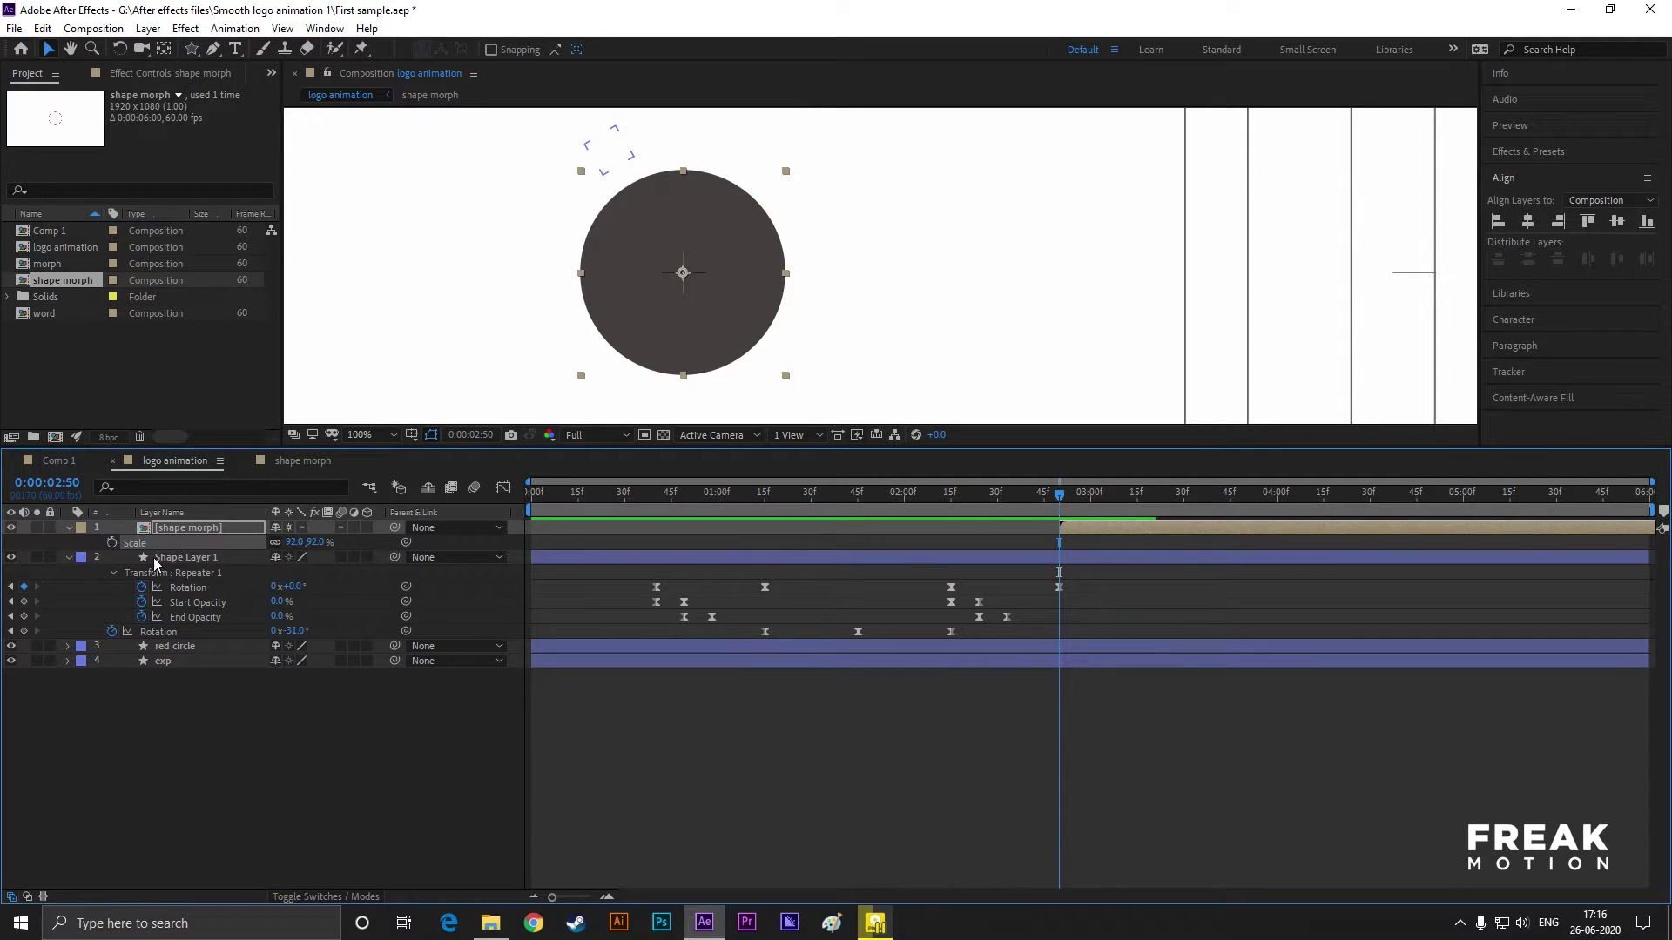
drag(1059, 493, 1252, 522)
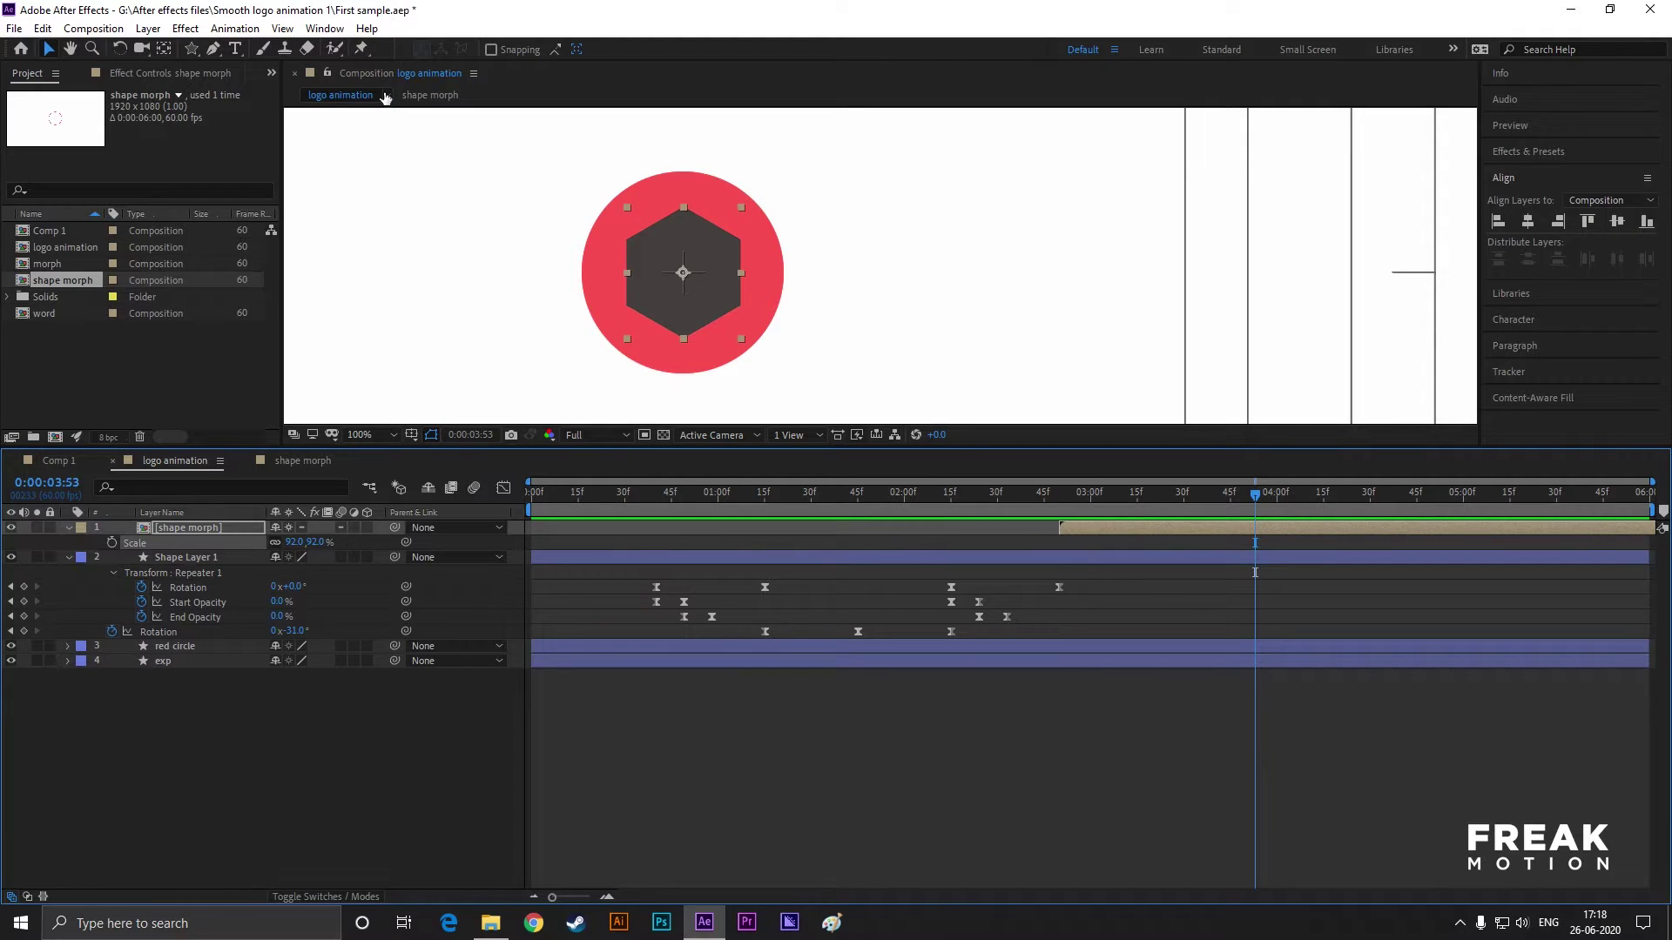
- Change the morphing shape's fill color to white in the shape morph composition
click(275, 461)
click(632, 49)
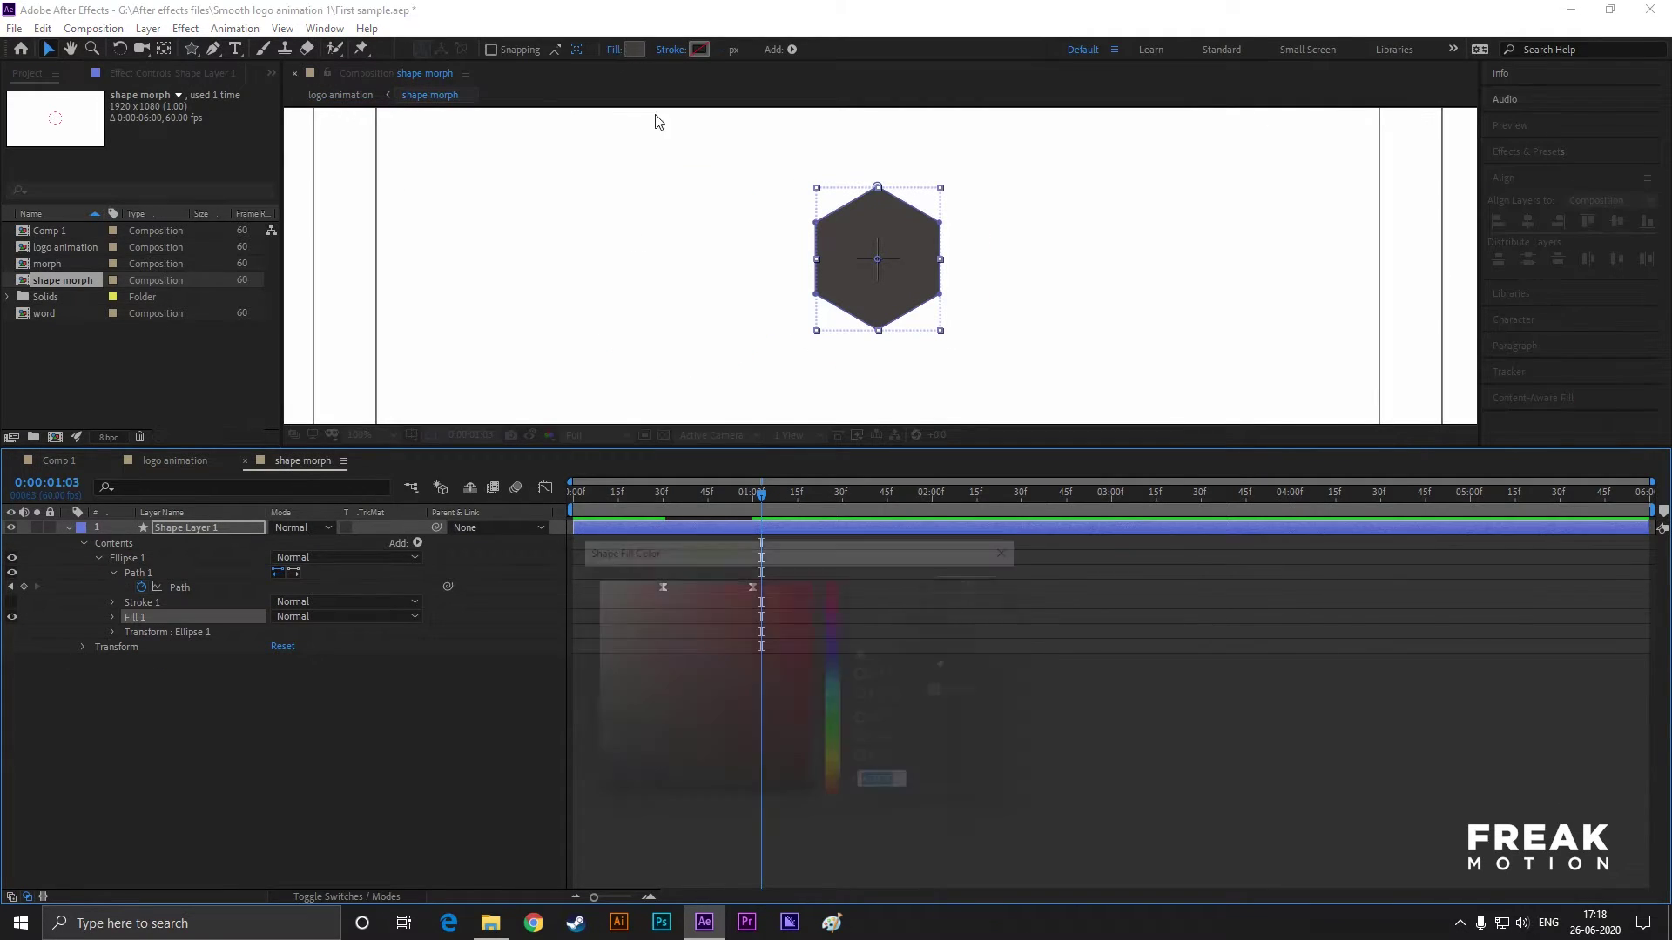
click(974, 582)
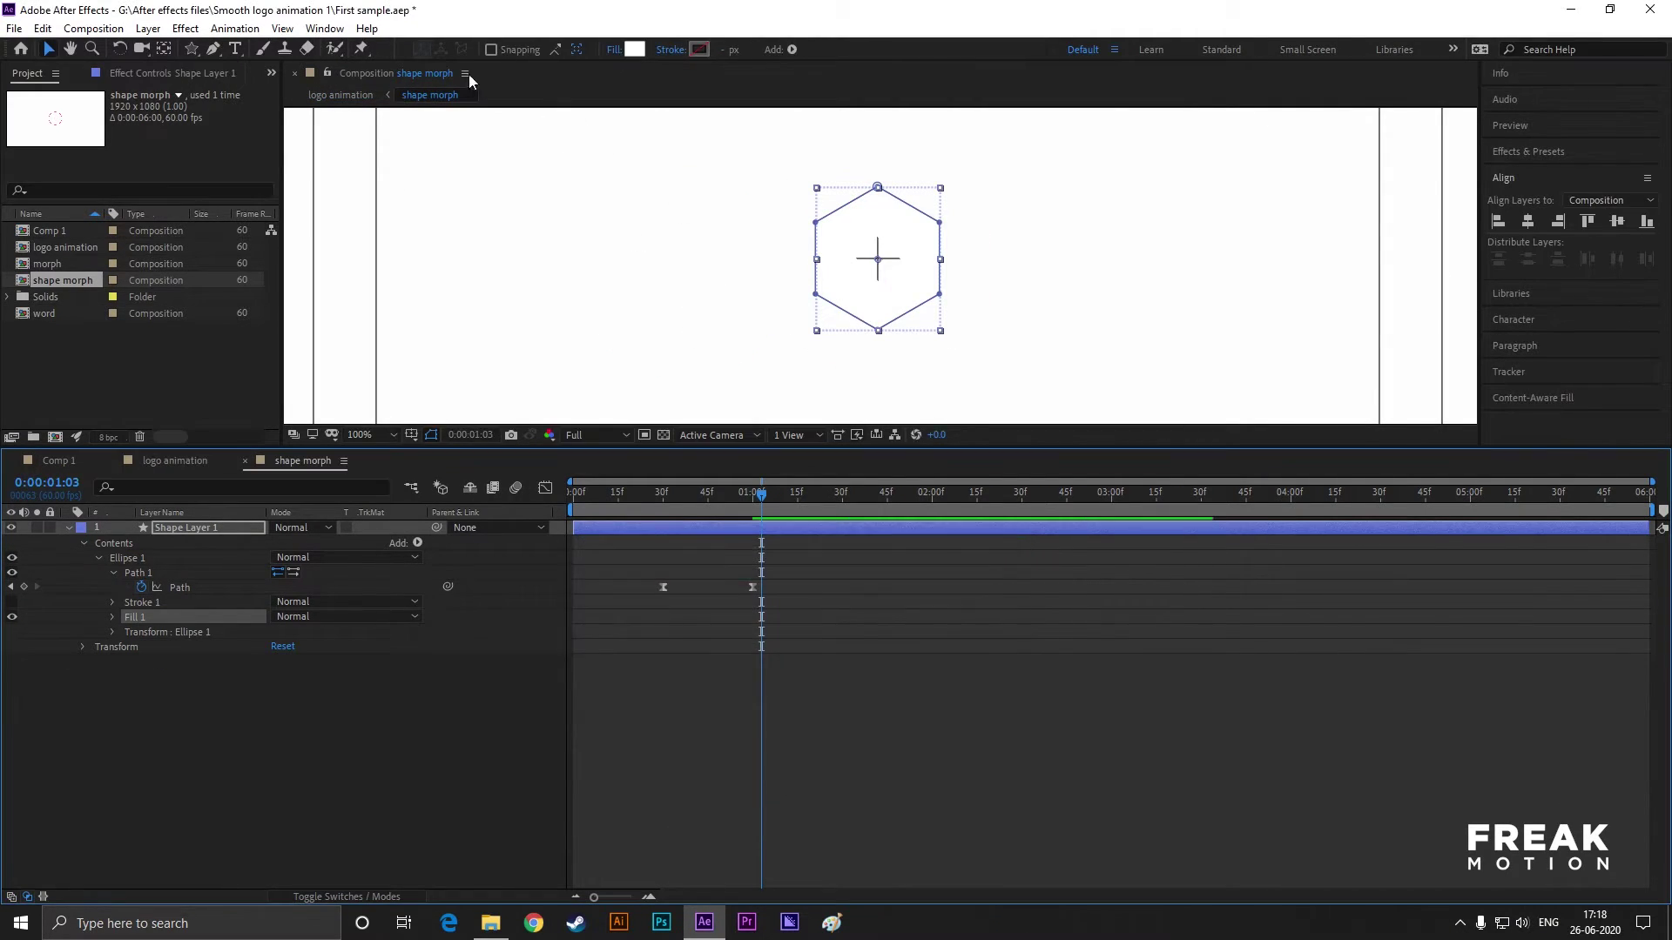
- Preview the logo animation composition from 0:00:01:56 and set the shape morph layer's scale to 87%
click(147, 466)
drag(1255, 494, 891, 509)
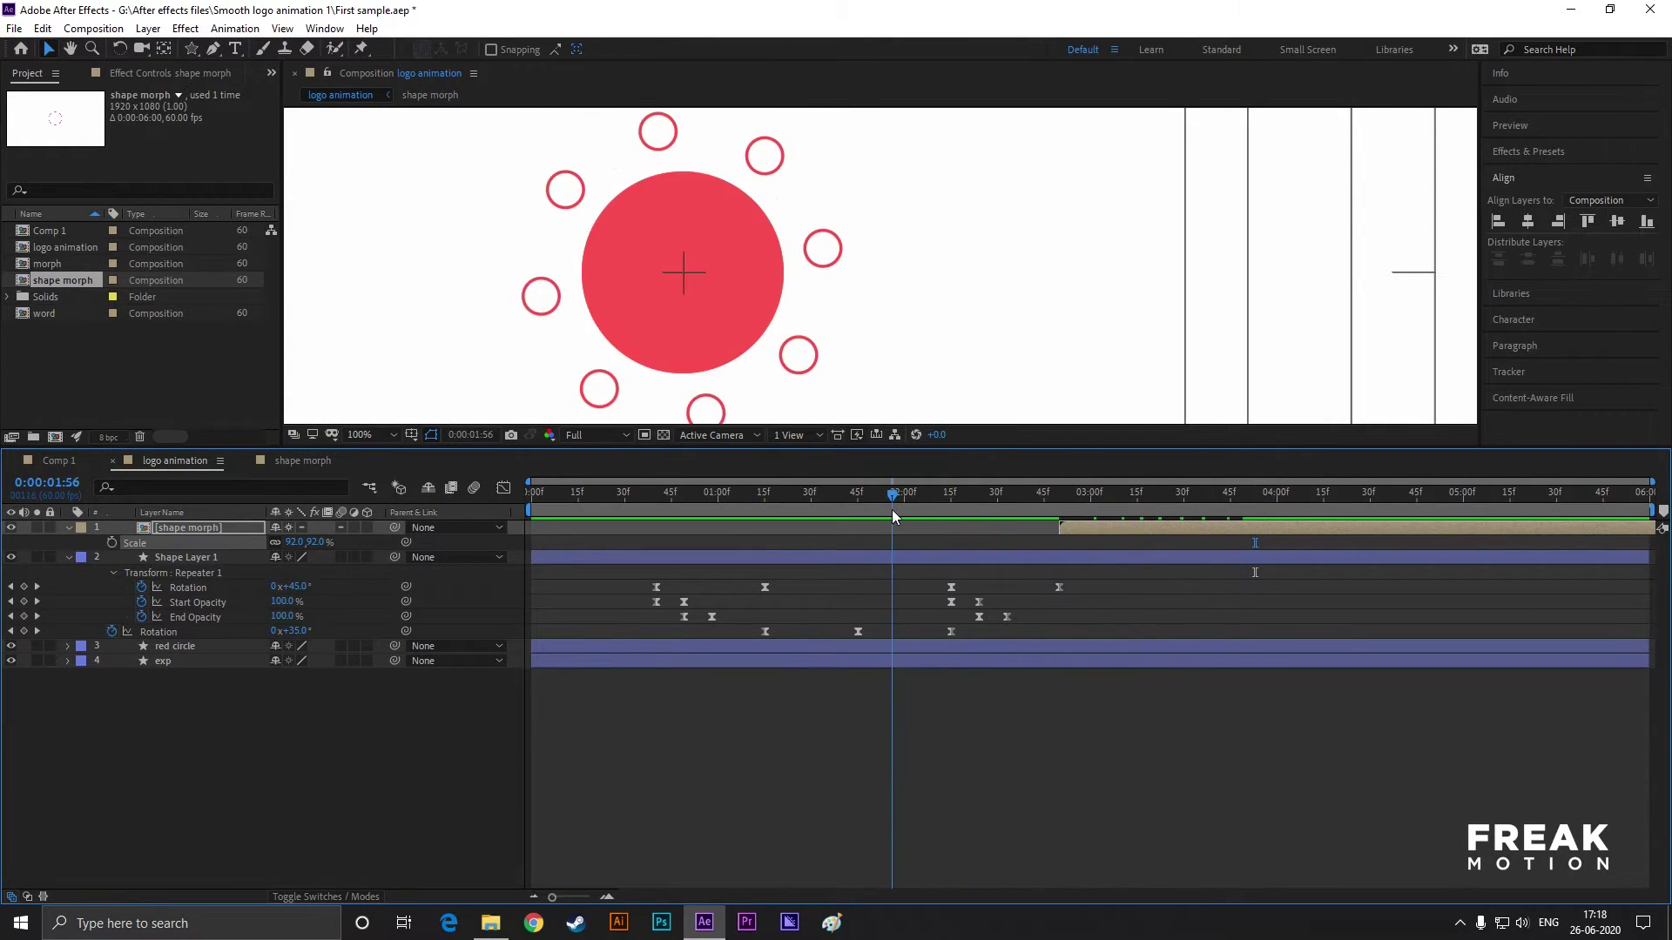
key(space)
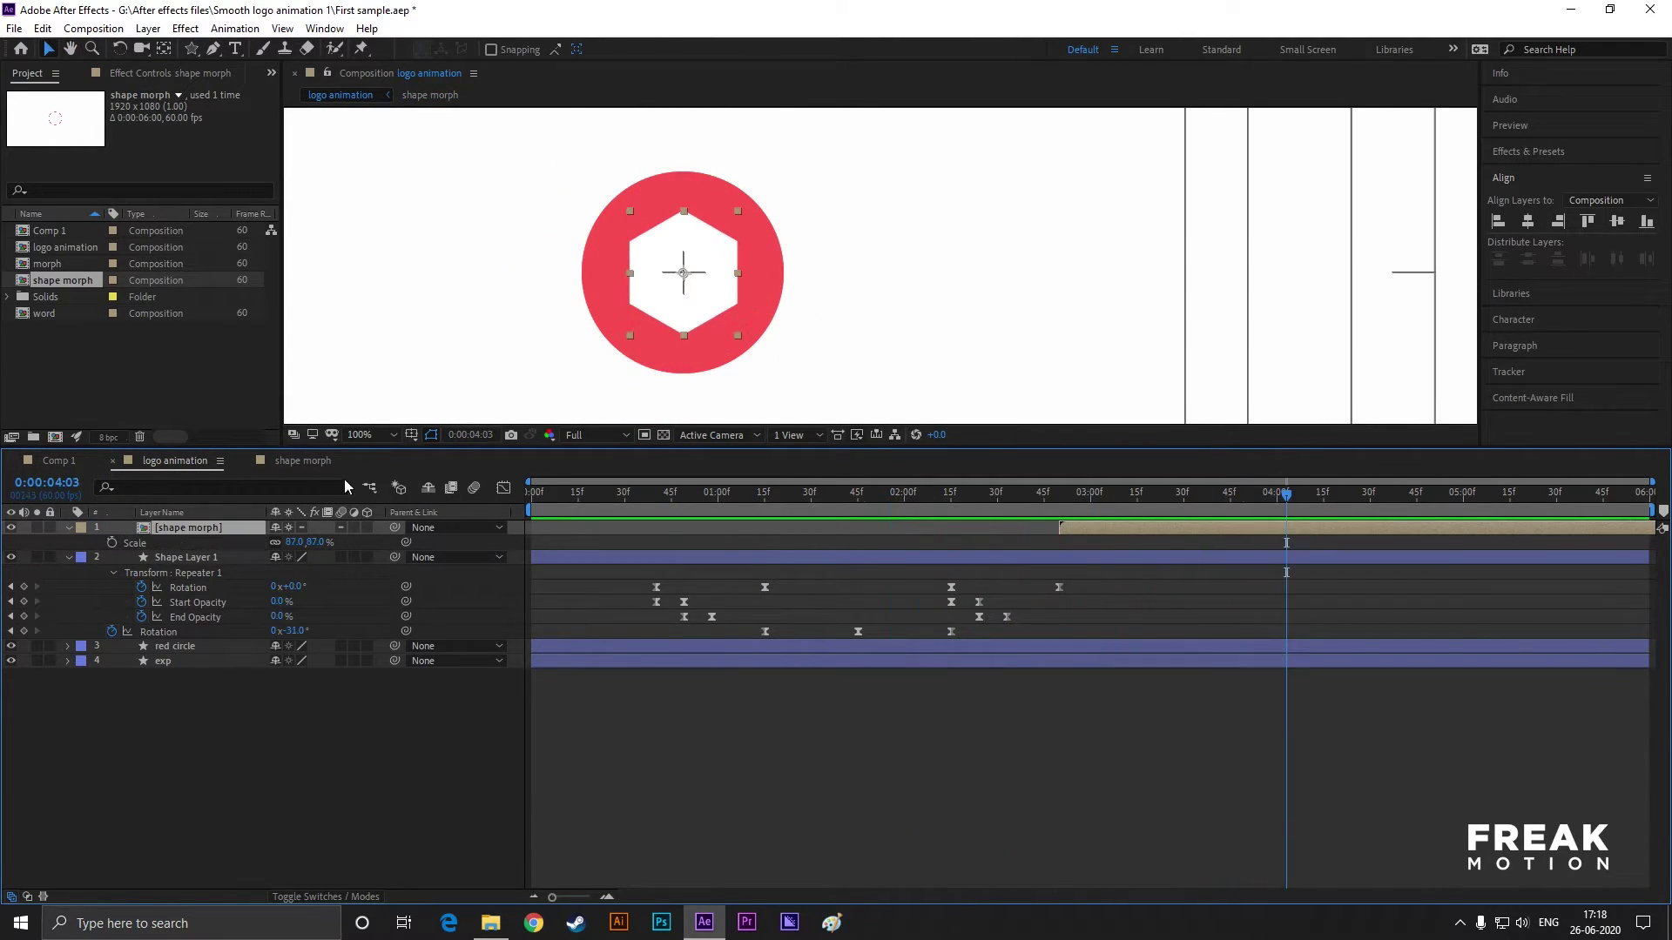
- Shift the path keyframes in the shape morph composition earlier so the morph begins at frame 0
drag(1290, 492, 1175, 505)
click(296, 466)
drag(661, 589, 571, 589)
click(166, 464)
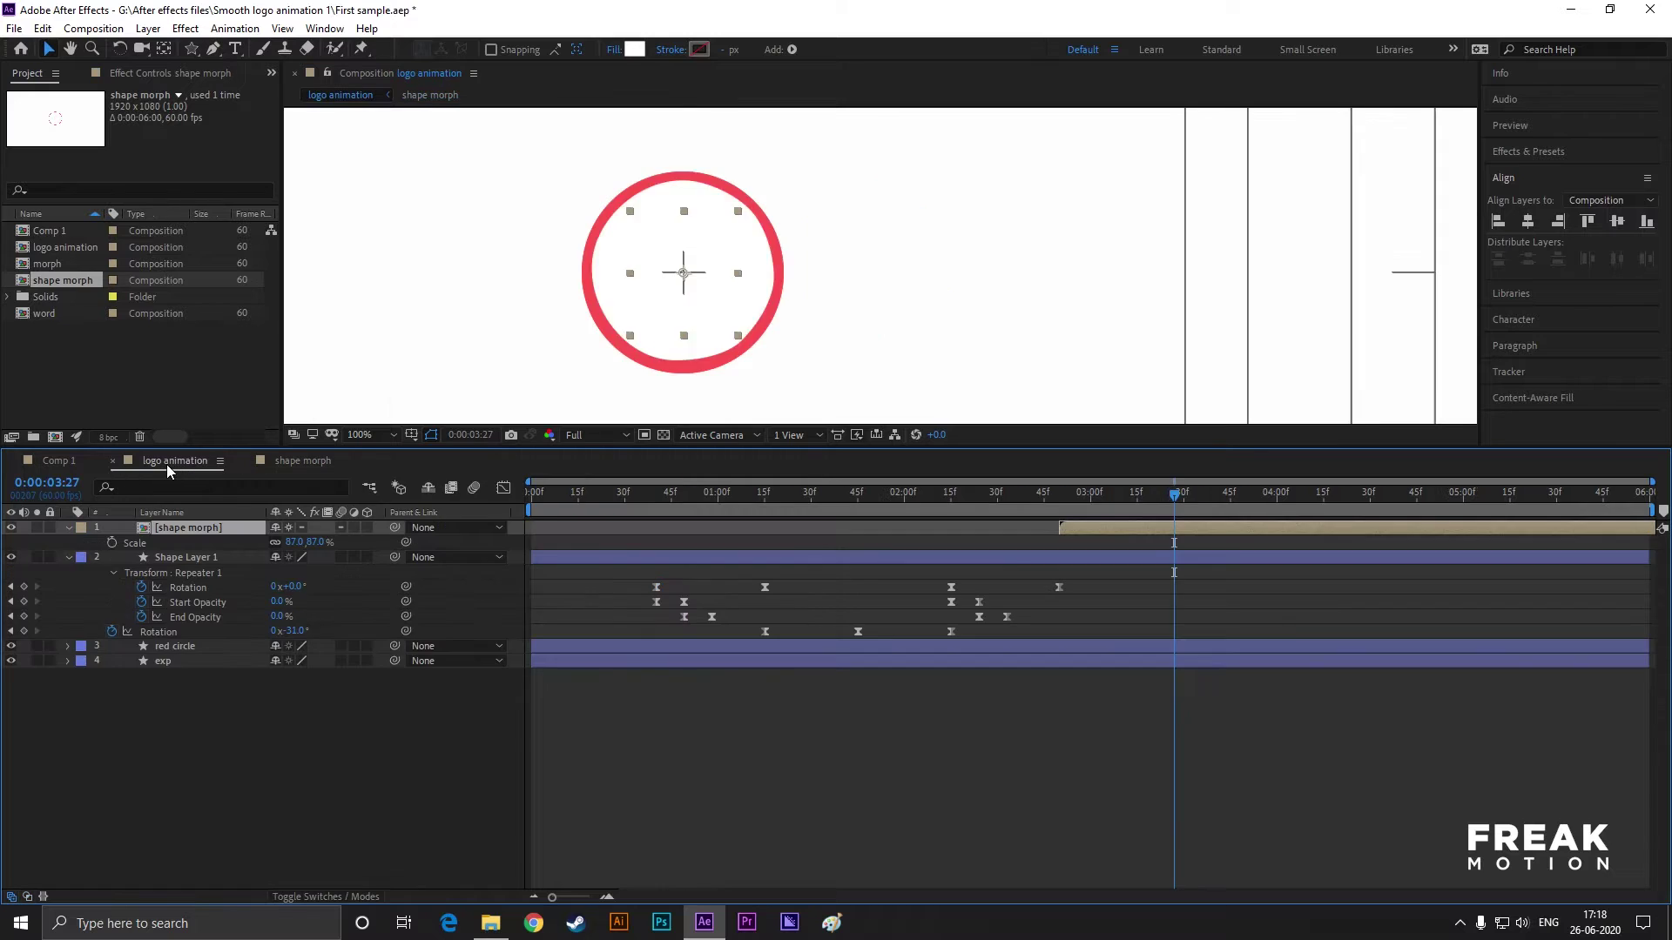
- Preview the logo animation's morph from 0:00:02:21 and stop at 0:00:03:29 with nothing selected
drag(1172, 500, 966, 508)
key(space)
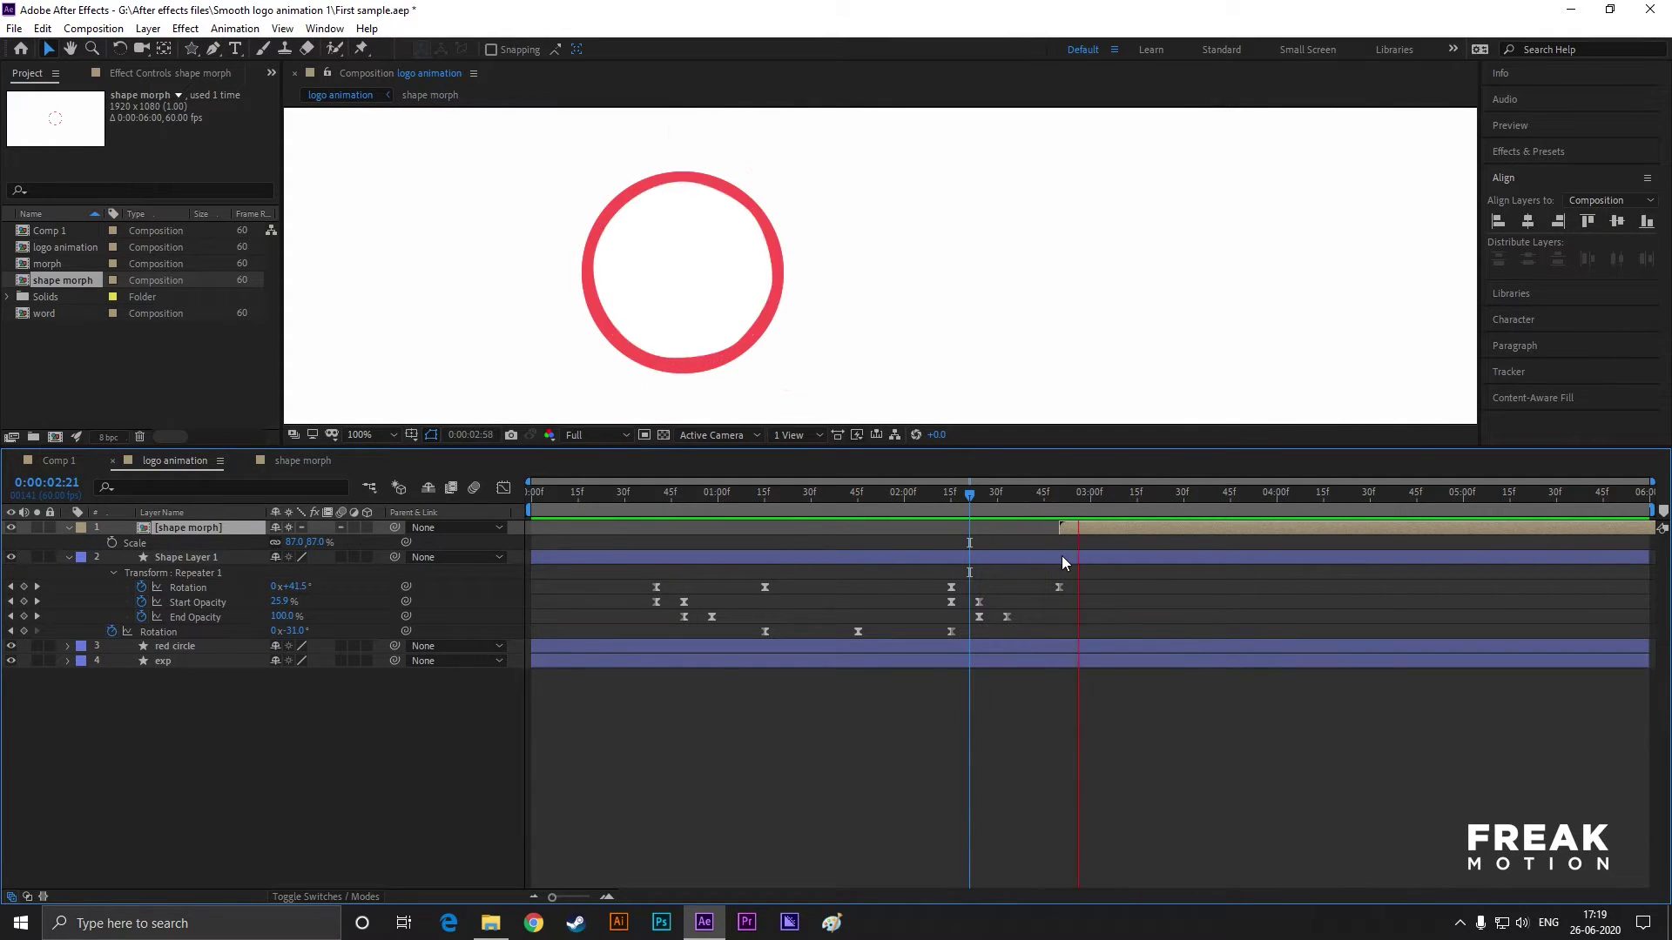
key(space)
drag(1142, 505, 1200, 525)
click(947, 344)
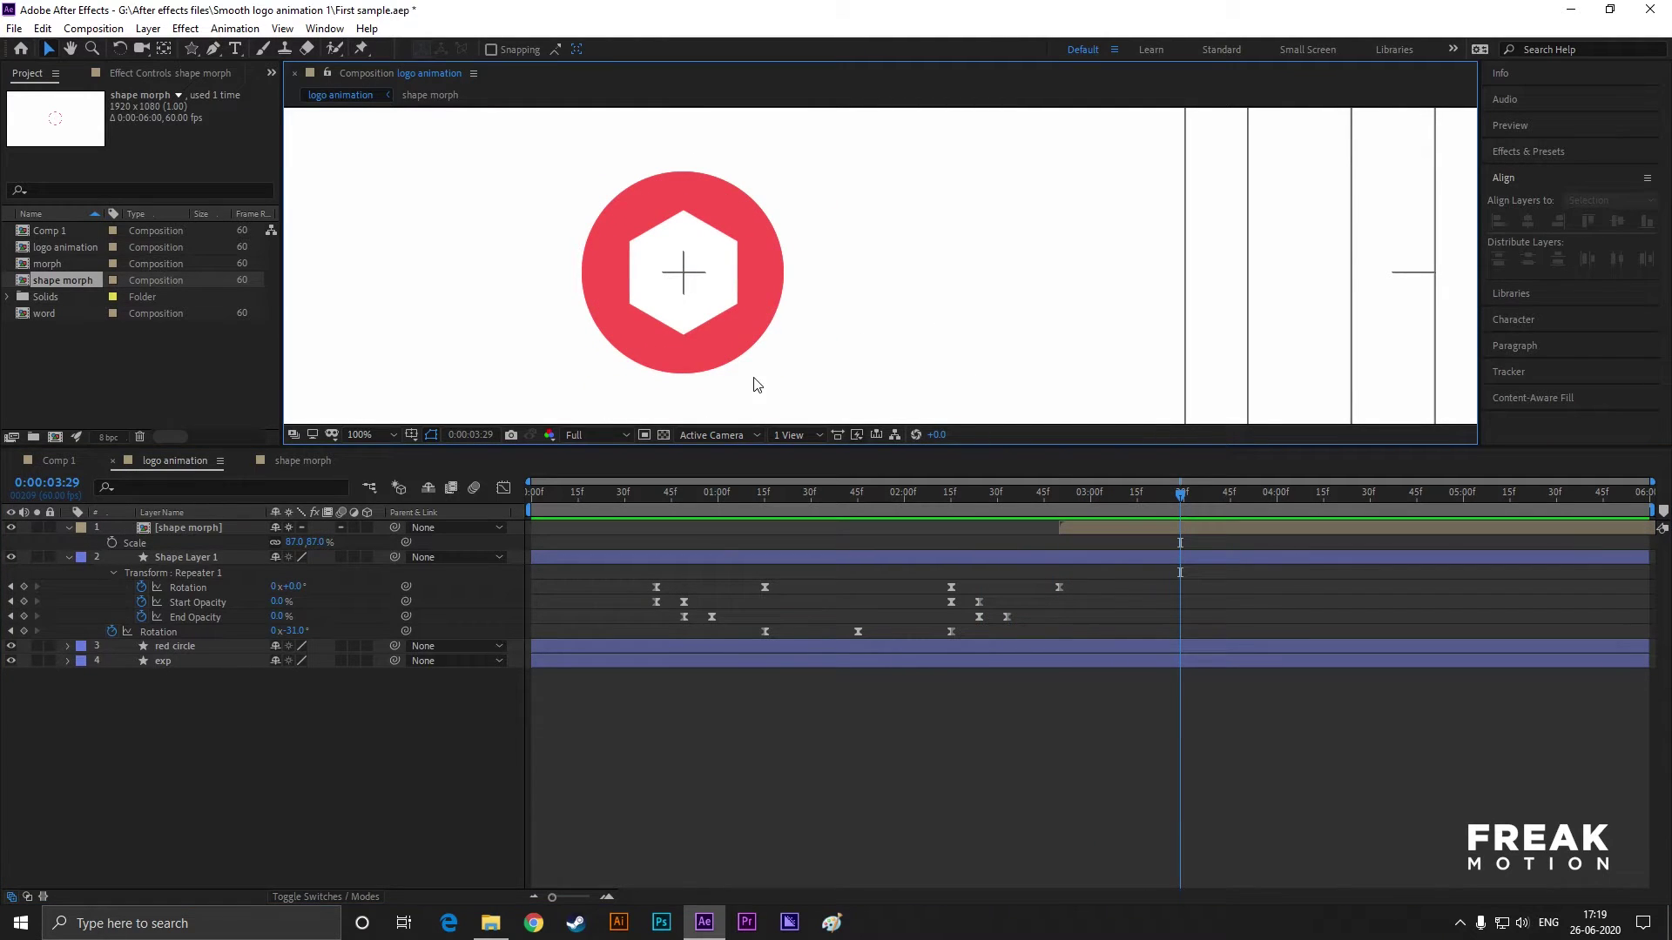
- Add a red text layer with the letter "M" in Gotham Bold beside the red circle
click(233, 51)
click(836, 339)
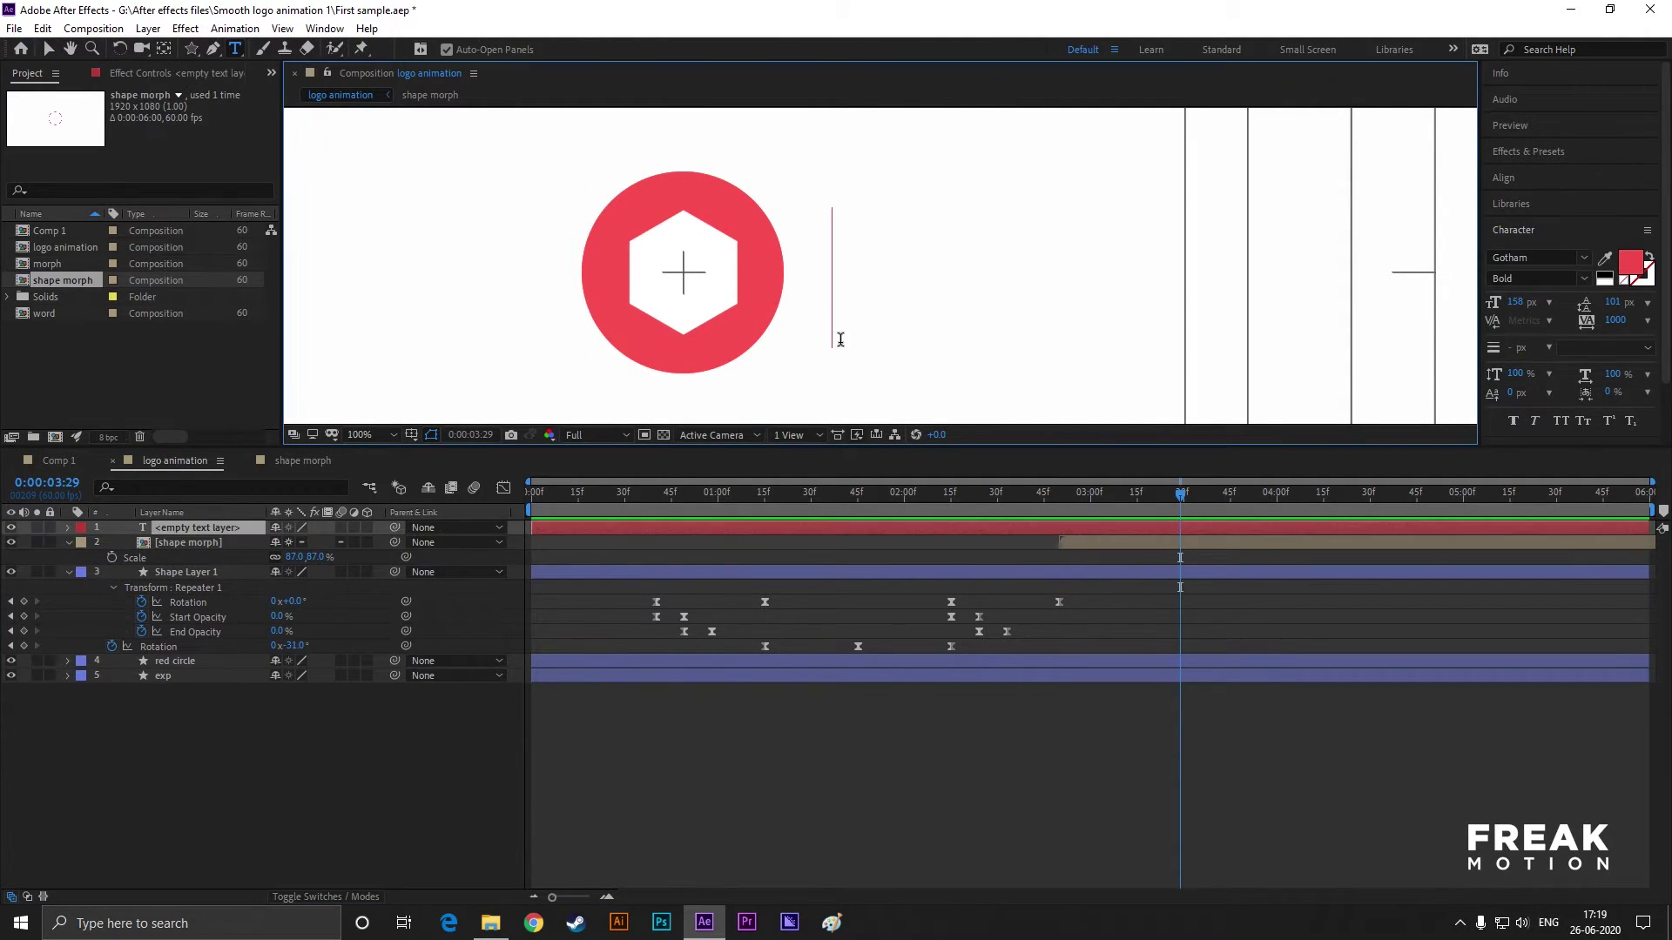
text(M)
key(ctrl+Return)
key(v)
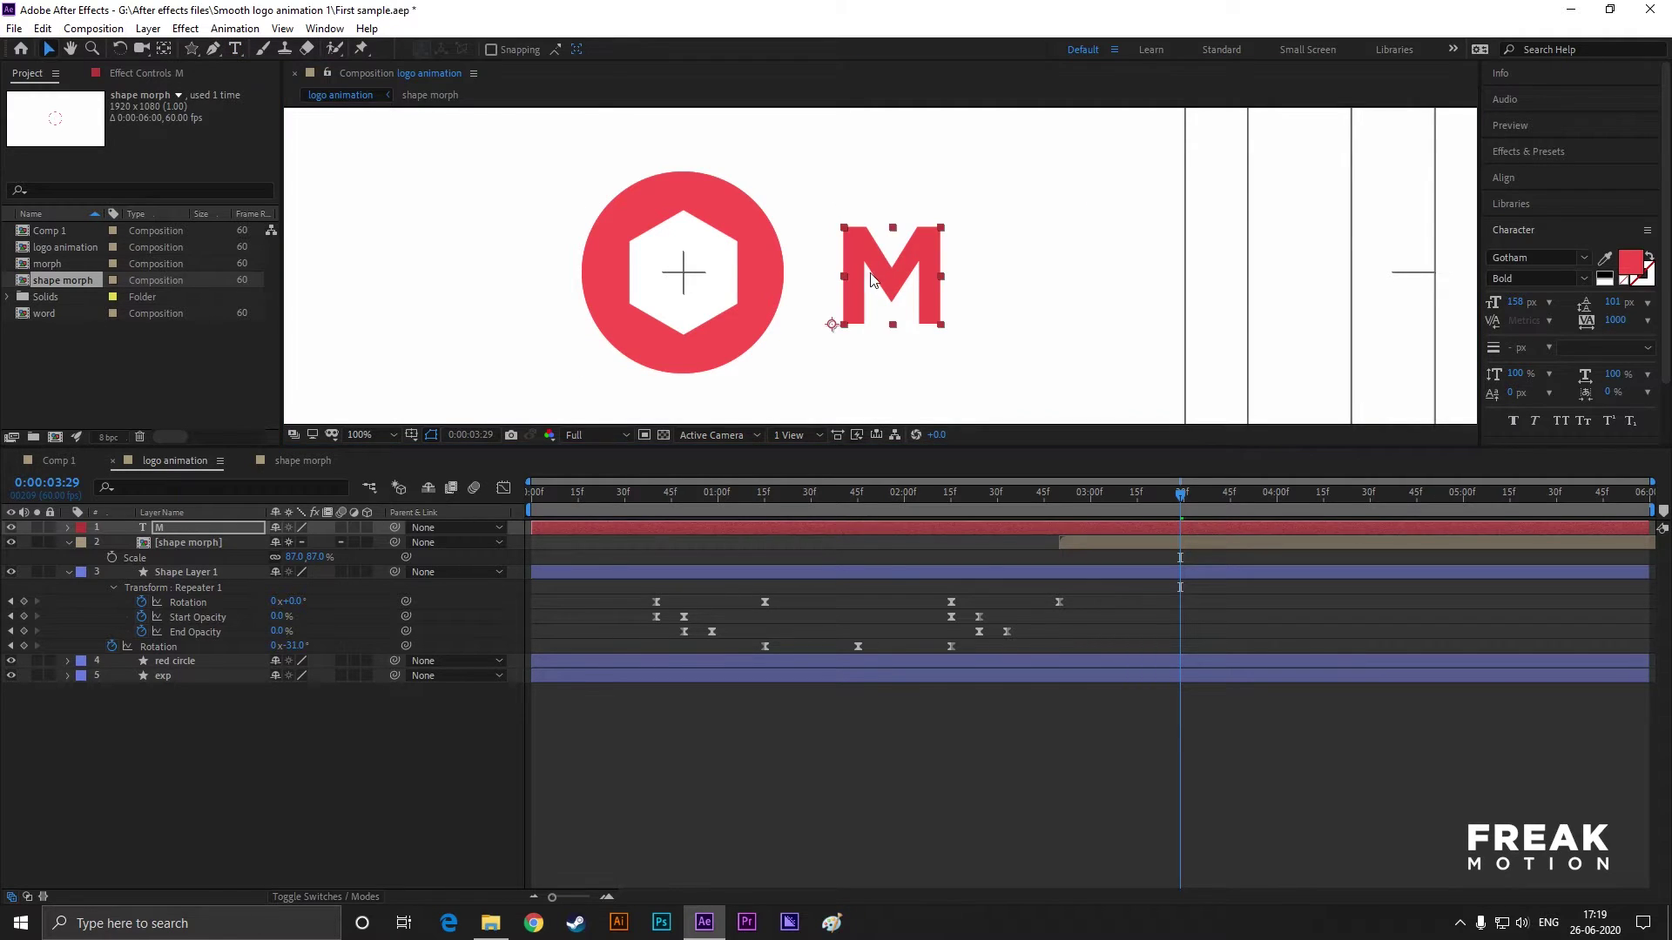
- Move the letter M into the white hexagon and align it to the composition's center
drag(868, 311, 669, 289)
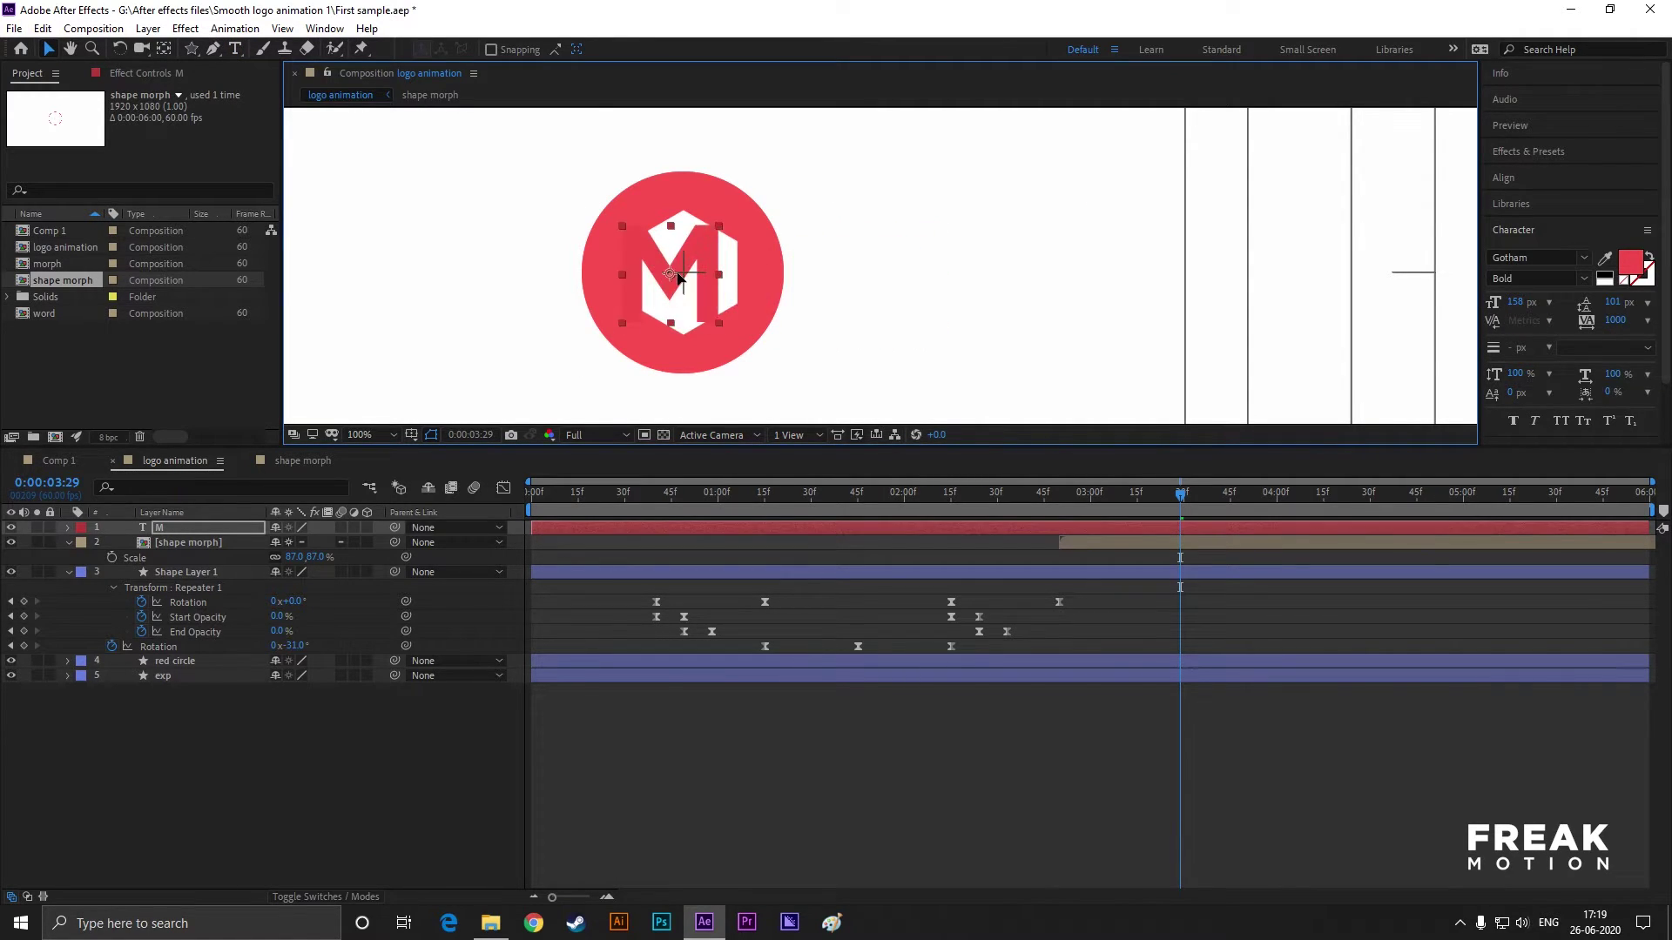
scroll(731, 244, up, 1)
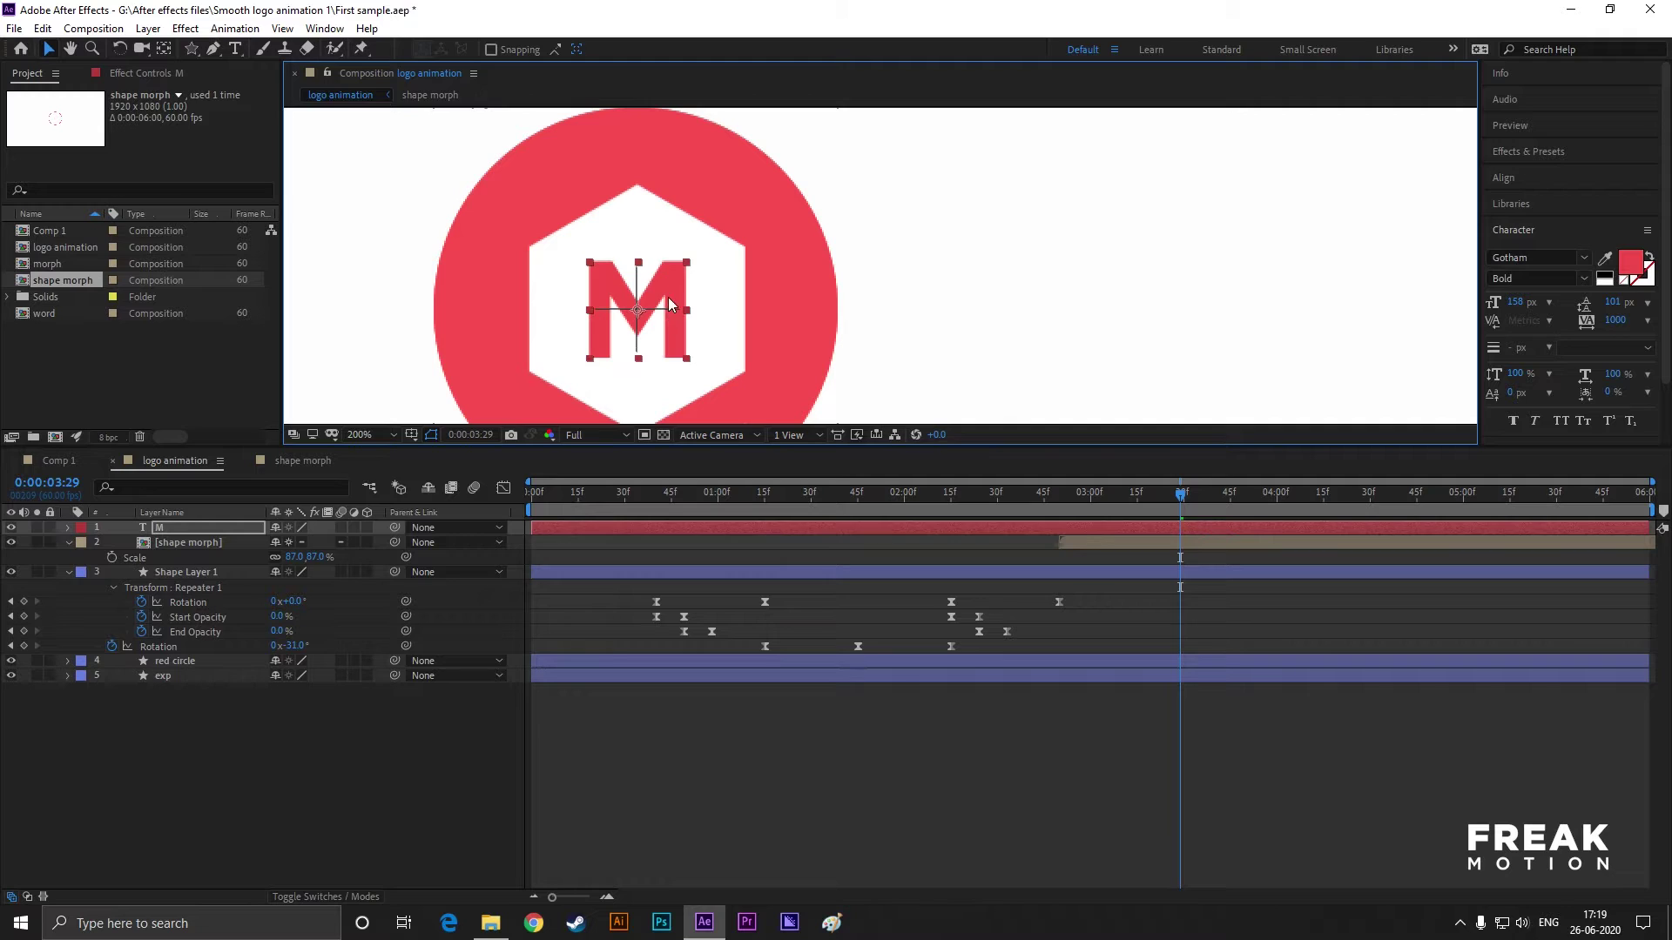
click(1504, 178)
click(1617, 221)
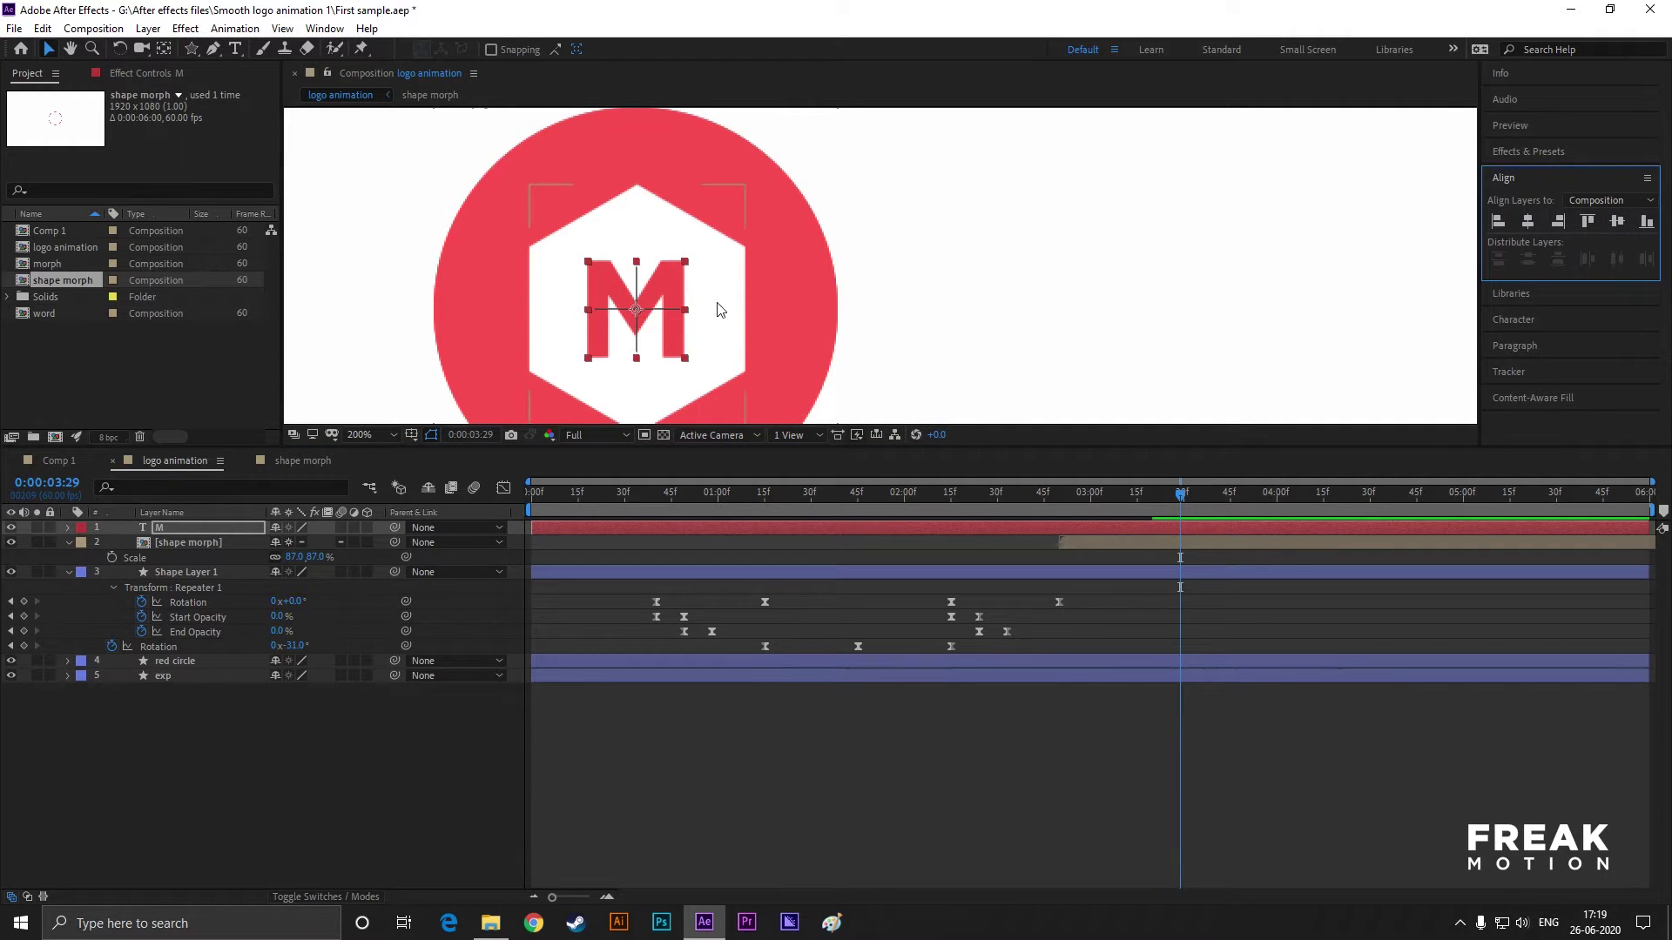
- Add scale and rotation keyframes to the letter M layer at 0:00:03:30
mouse_move(1158, 499)
mouse_down()
mouse_move(1093, 503)
mouse_move(1184, 511)
mouse_up()
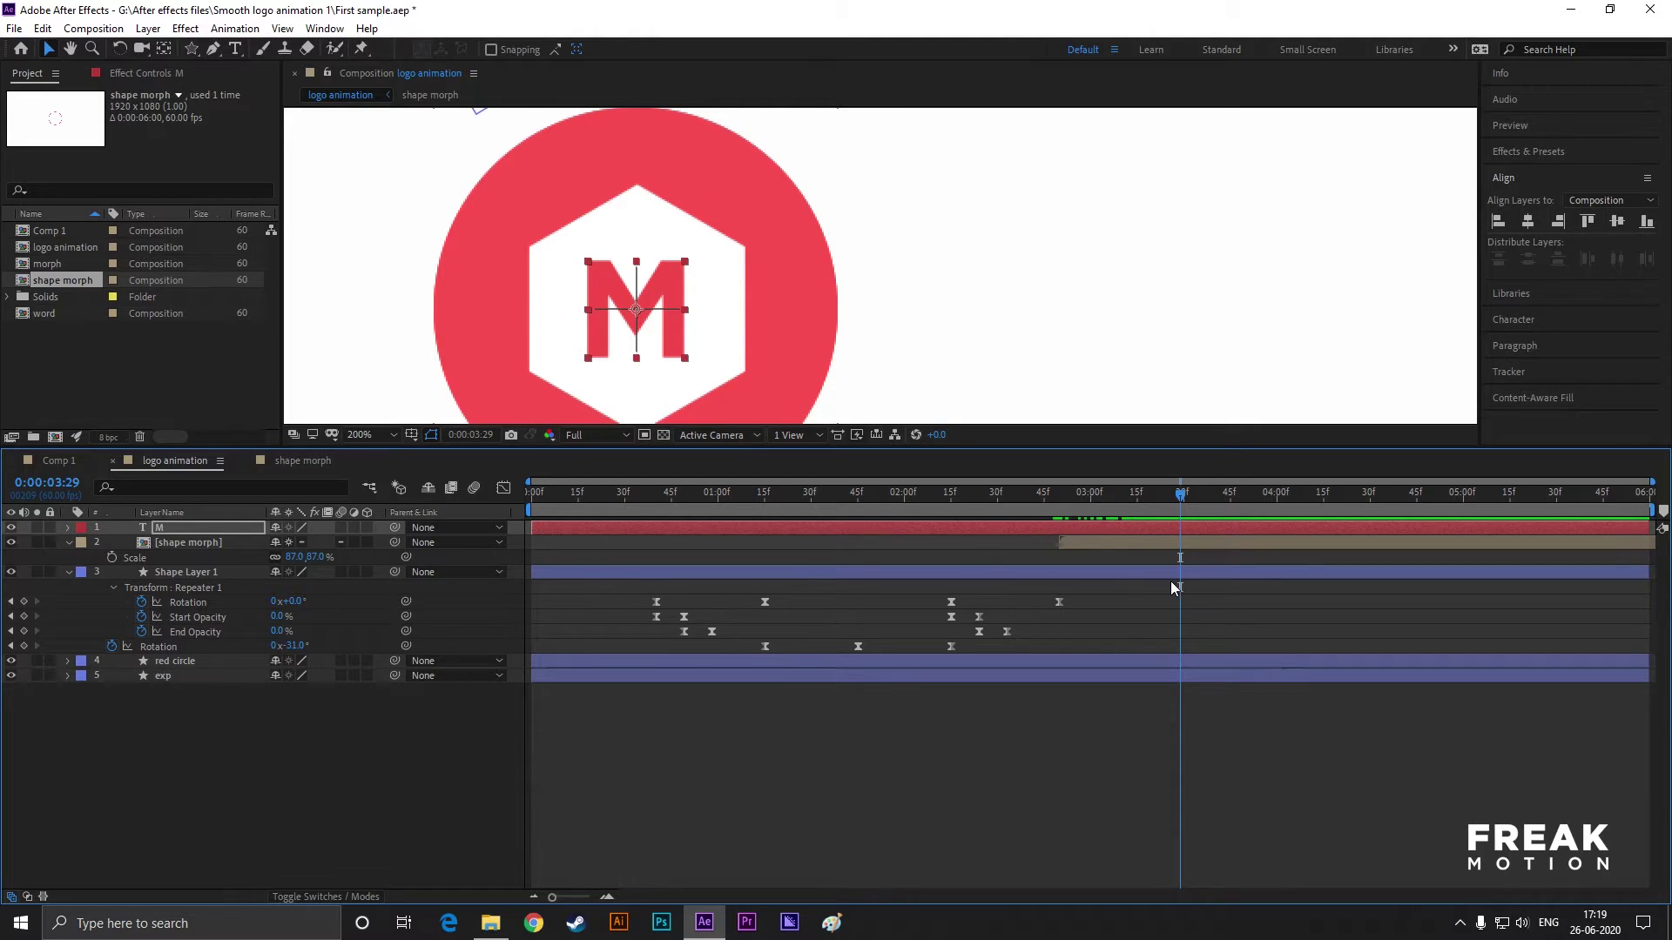
click(69, 528)
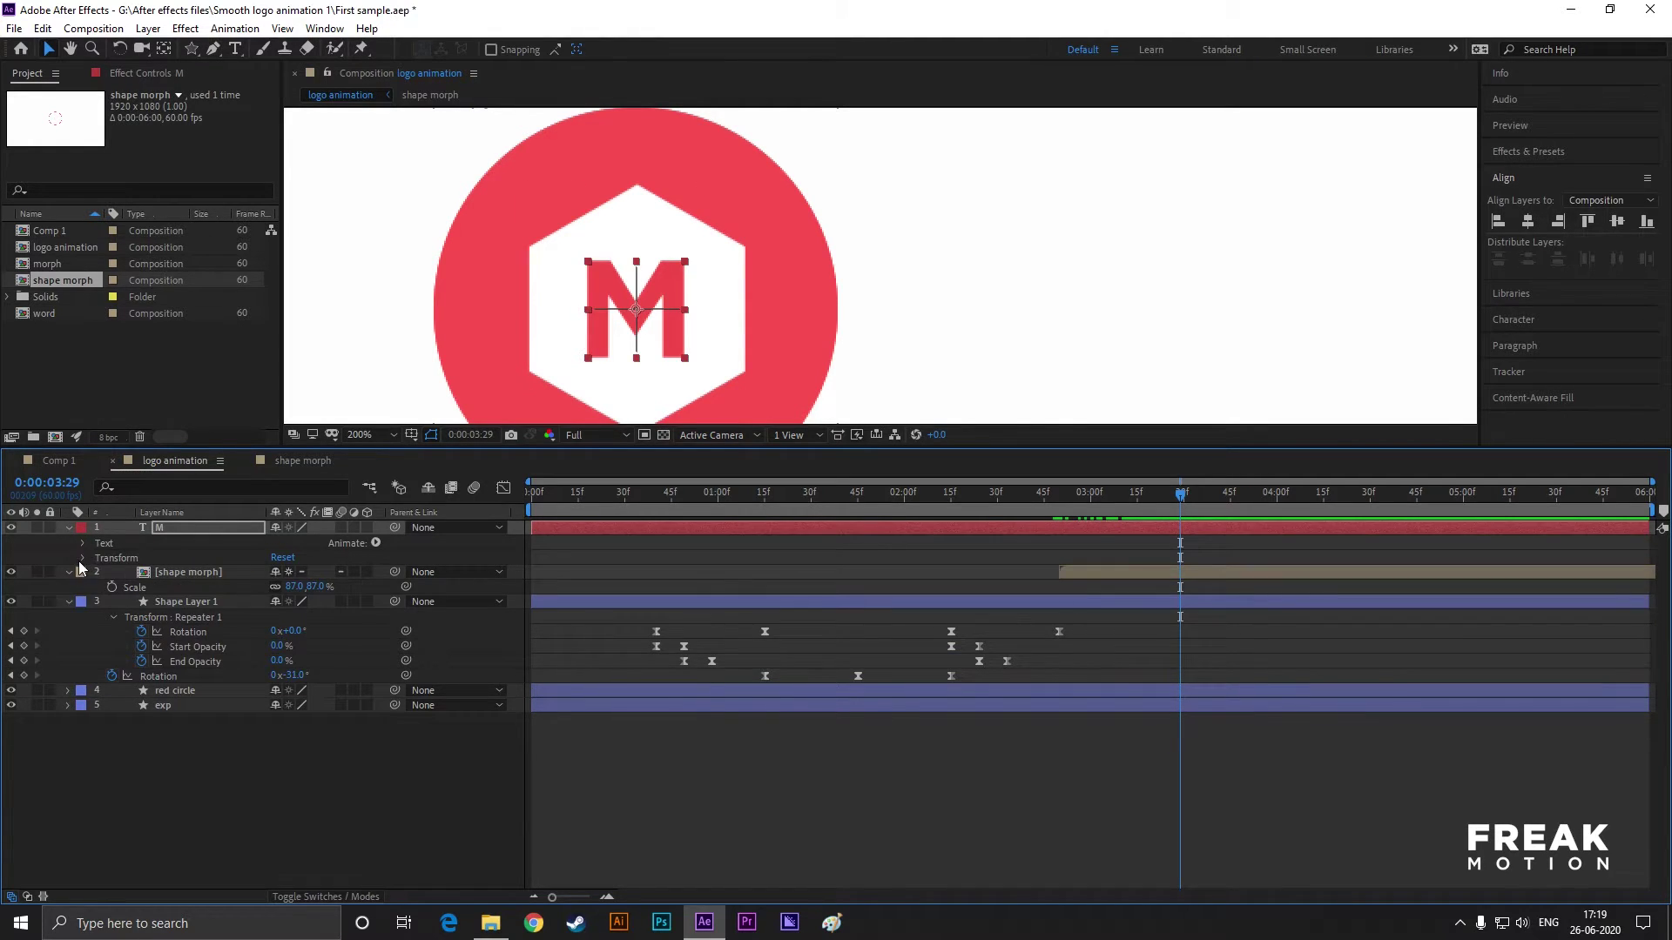
click(83, 559)
click(111, 601)
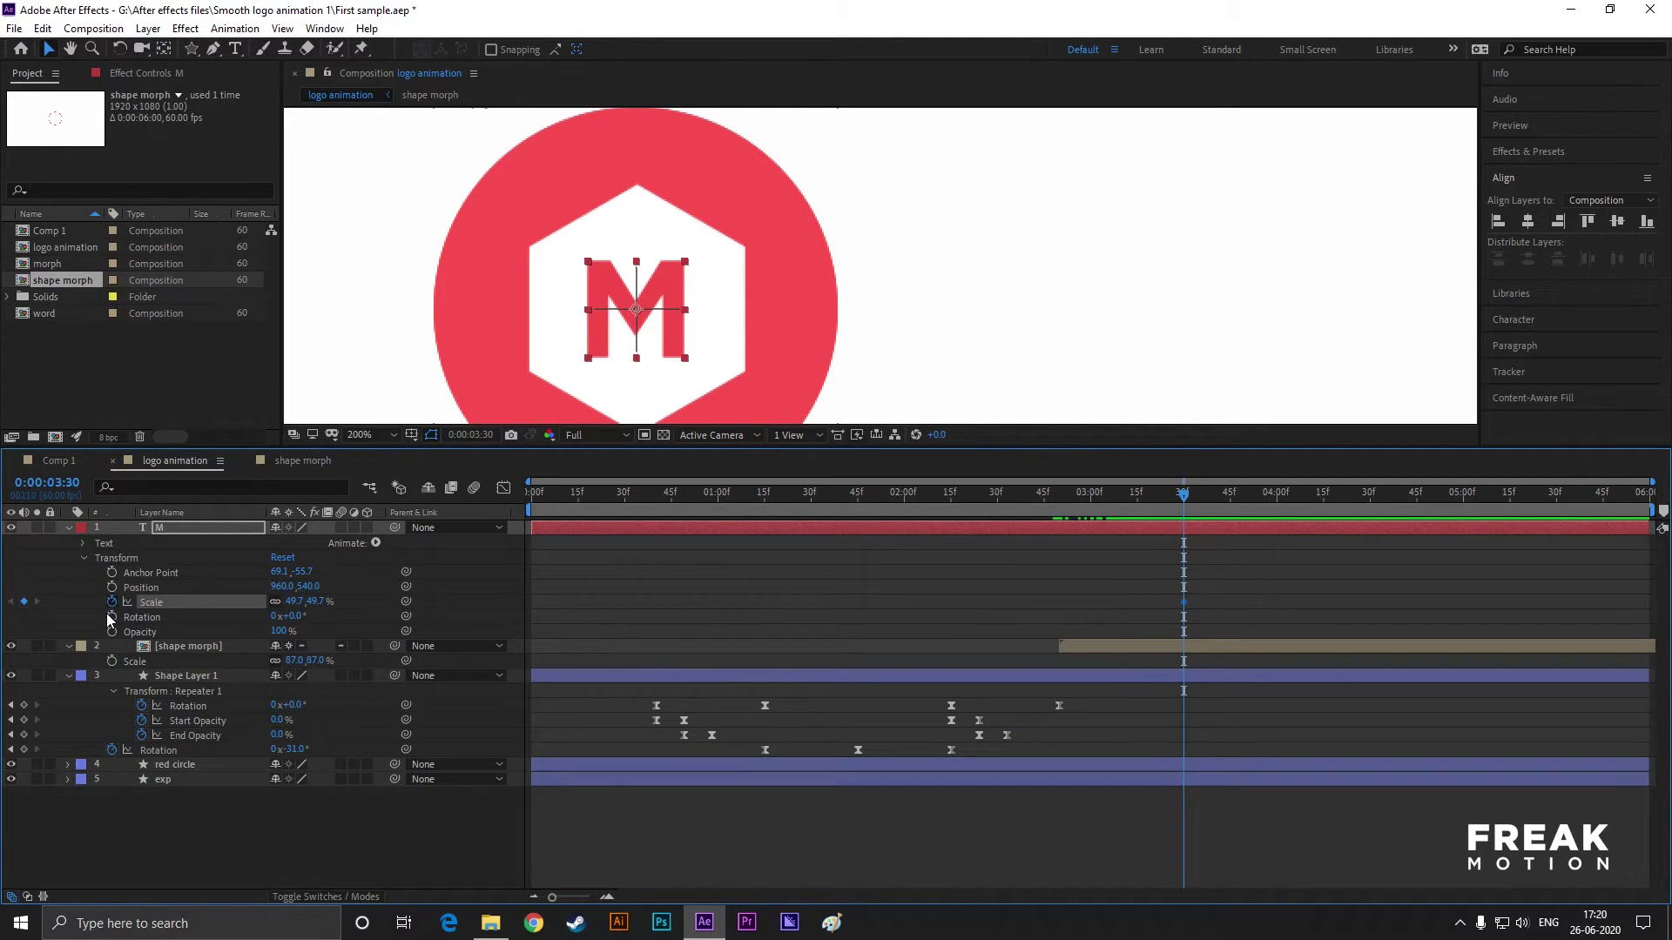
click(111, 618)
- At 0:00:03:08, set the letter M's scale to 0% and its rotation to 1 revolution
drag(1185, 500, 1116, 510)
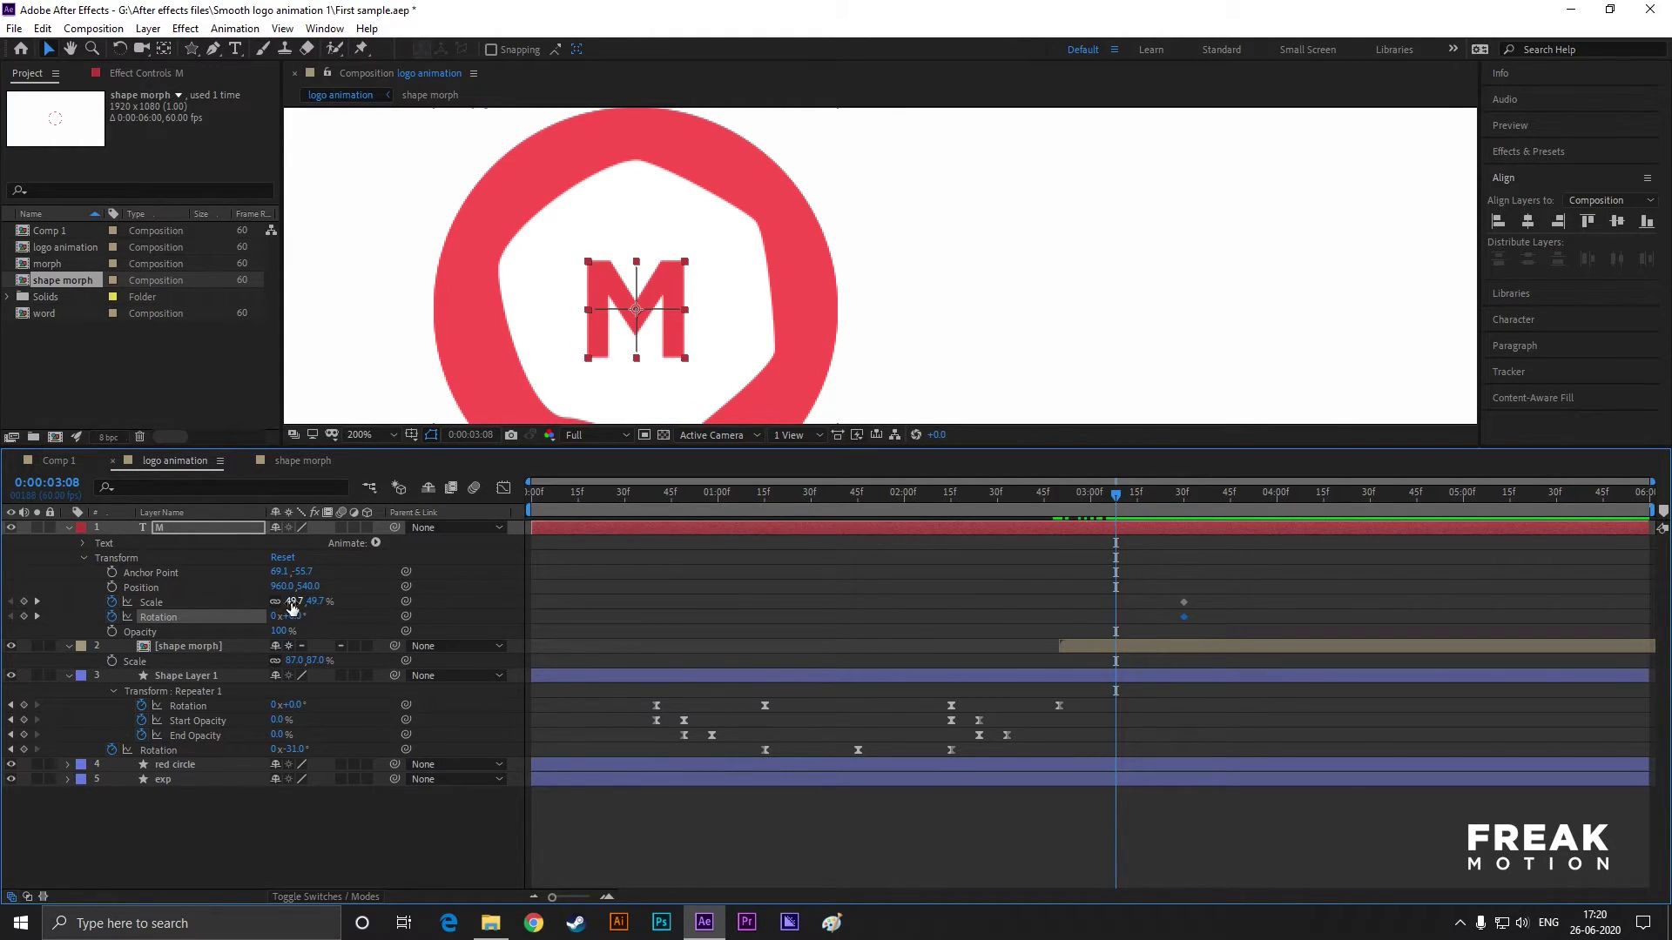
key(Tab)
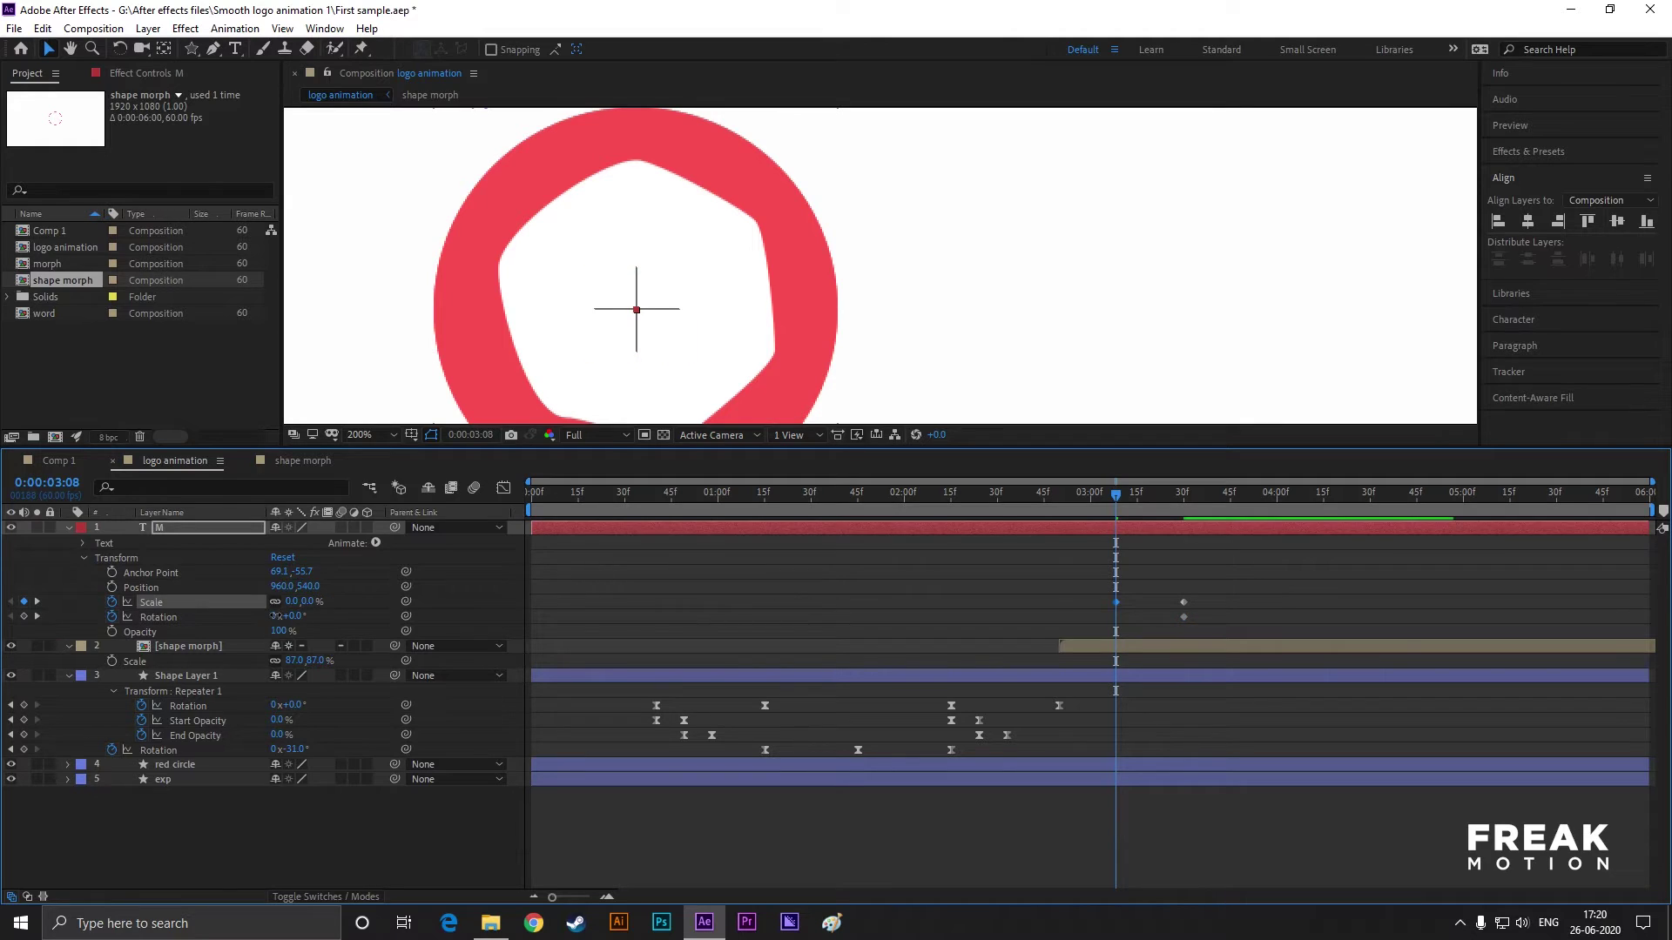
text(1)
key(Return)
- Apply Easy Ease to the letter M's scale and rotation keyframes and move the end pair slightly earlier
drag(1104, 496, 1053, 510)
key(space)
drag(1248, 505, 1220, 525)
drag(1211, 592, 1102, 634)
key(space)
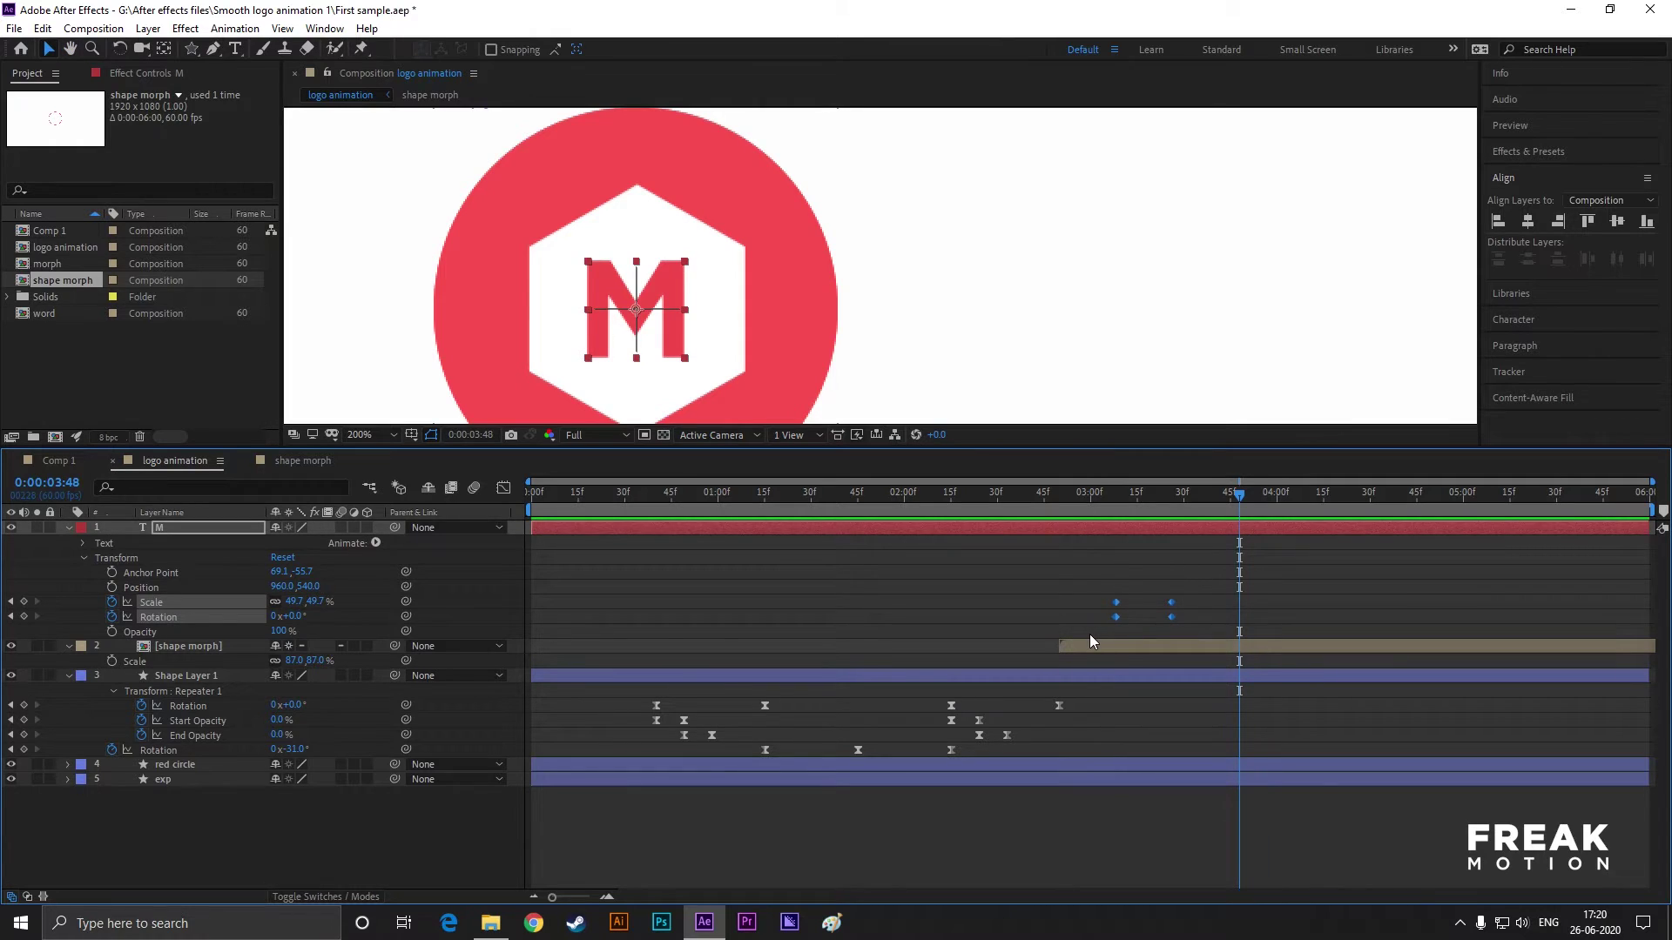
drag(1236, 491, 1192, 522)
scroll(812, 290, down, 1)
click(875, 286)
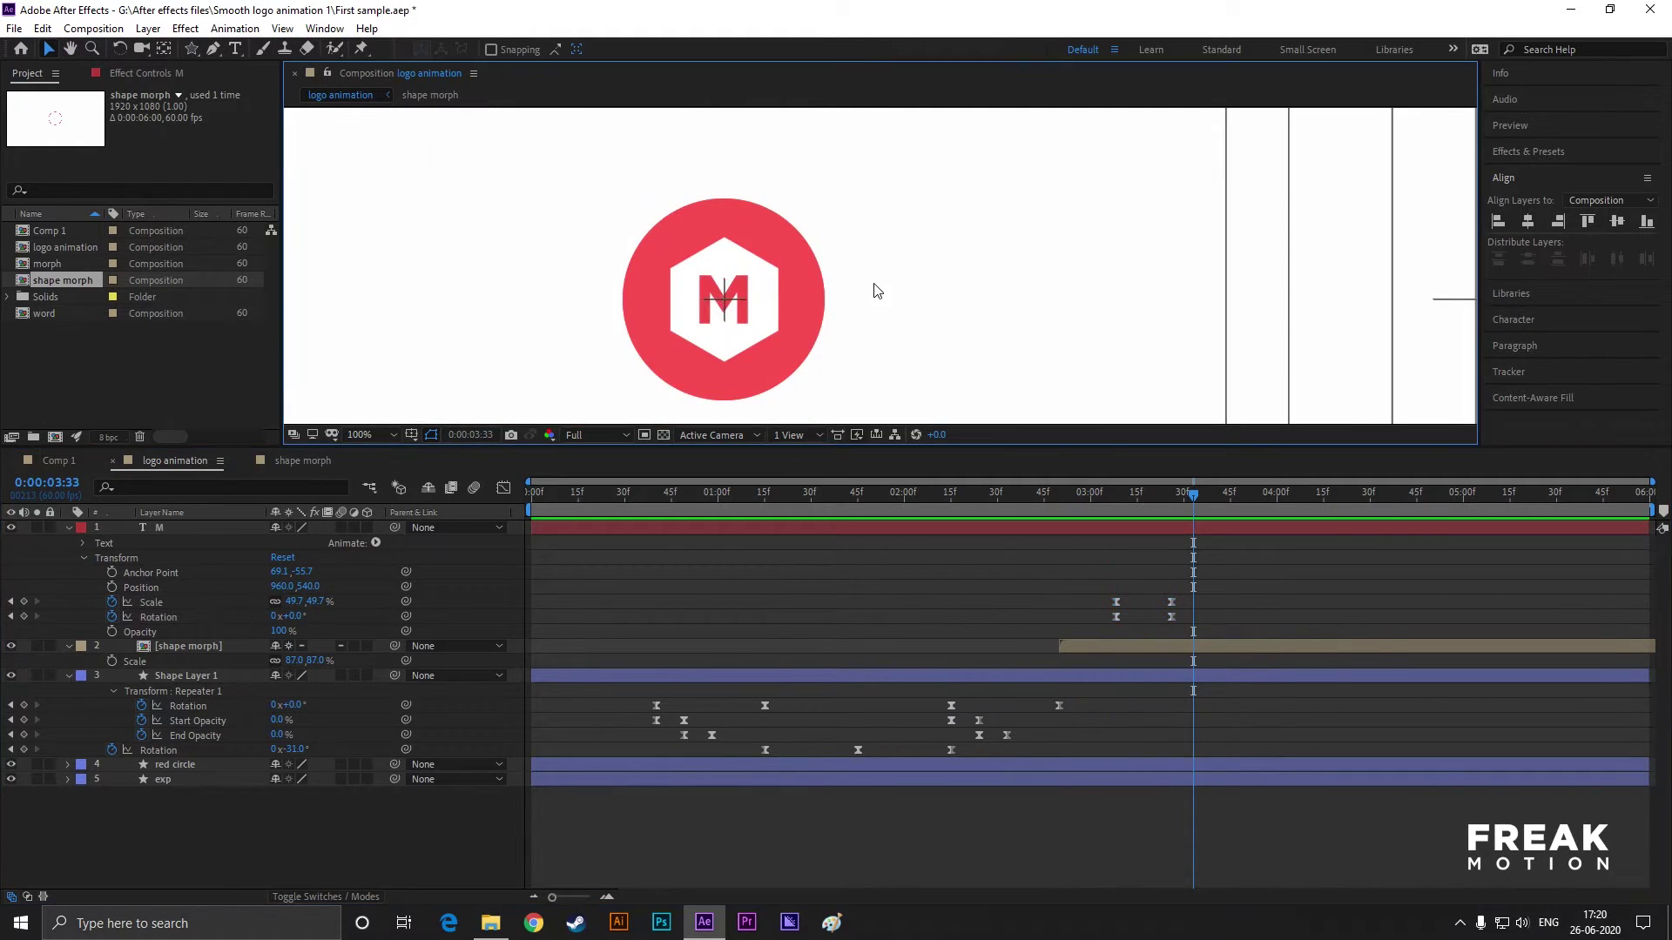
- Collapse the properties of all layers in the timeline and enlarge the composition view
click(83, 543)
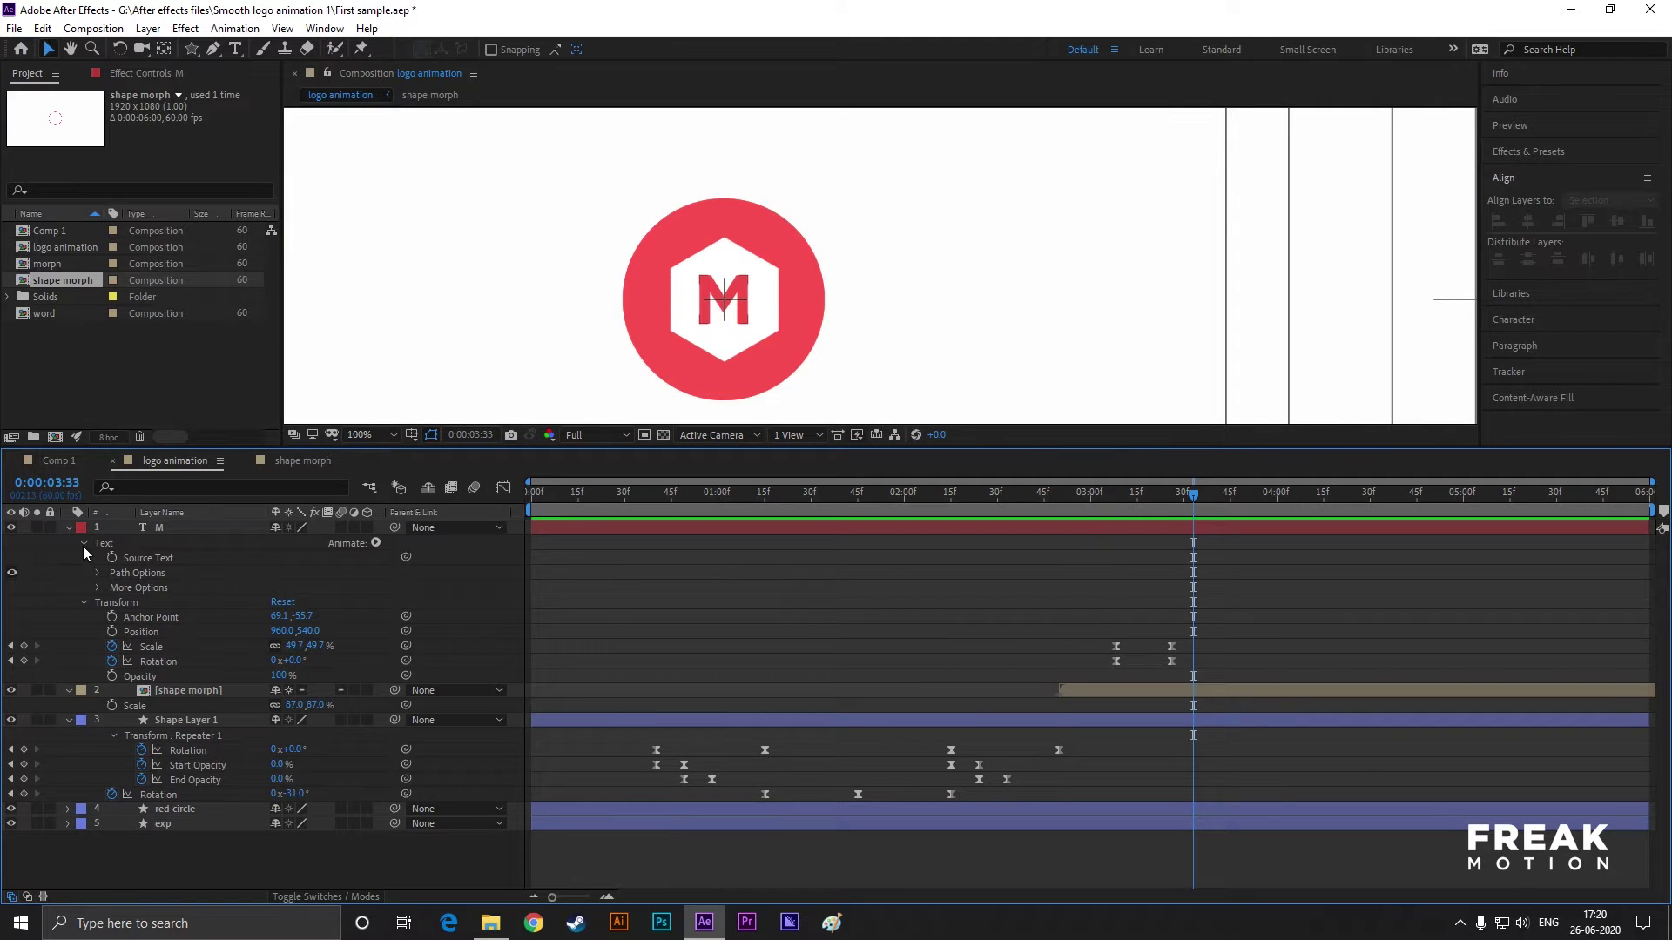
click(83, 542)
click(68, 528)
click(68, 572)
click(68, 543)
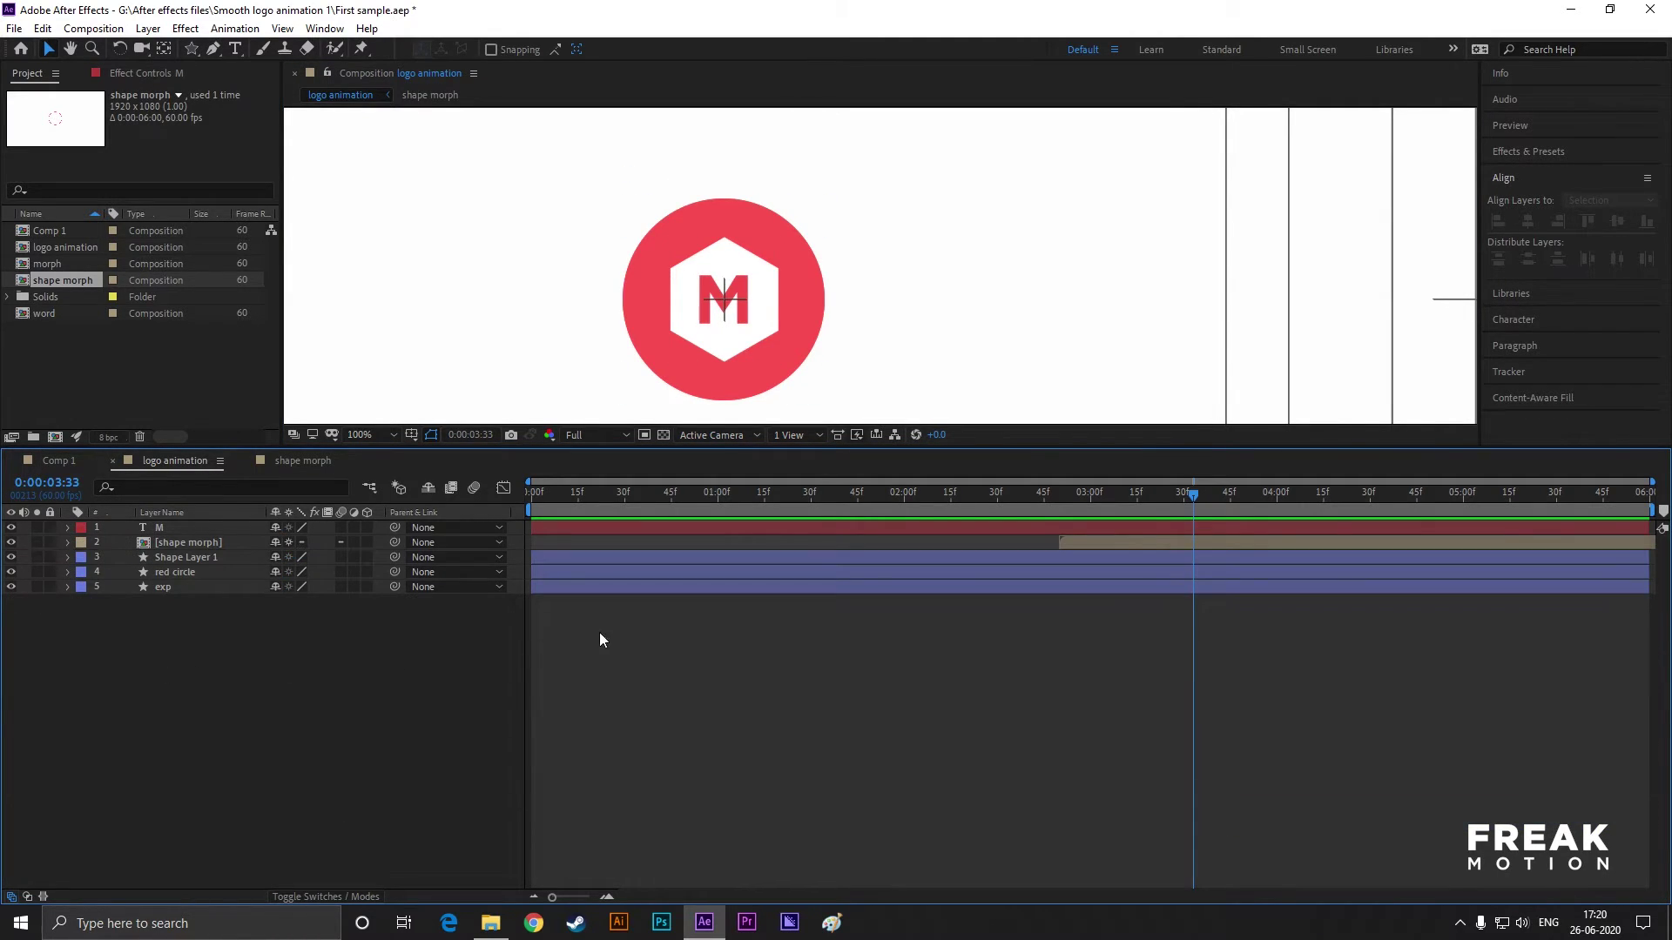
scroll(855, 336, down, 1)
drag(773, 447, 777, 598)
- Create a null object in the logo animation composition and name it "controller"
right_click(154, 805)
mouse_move(244, 622)
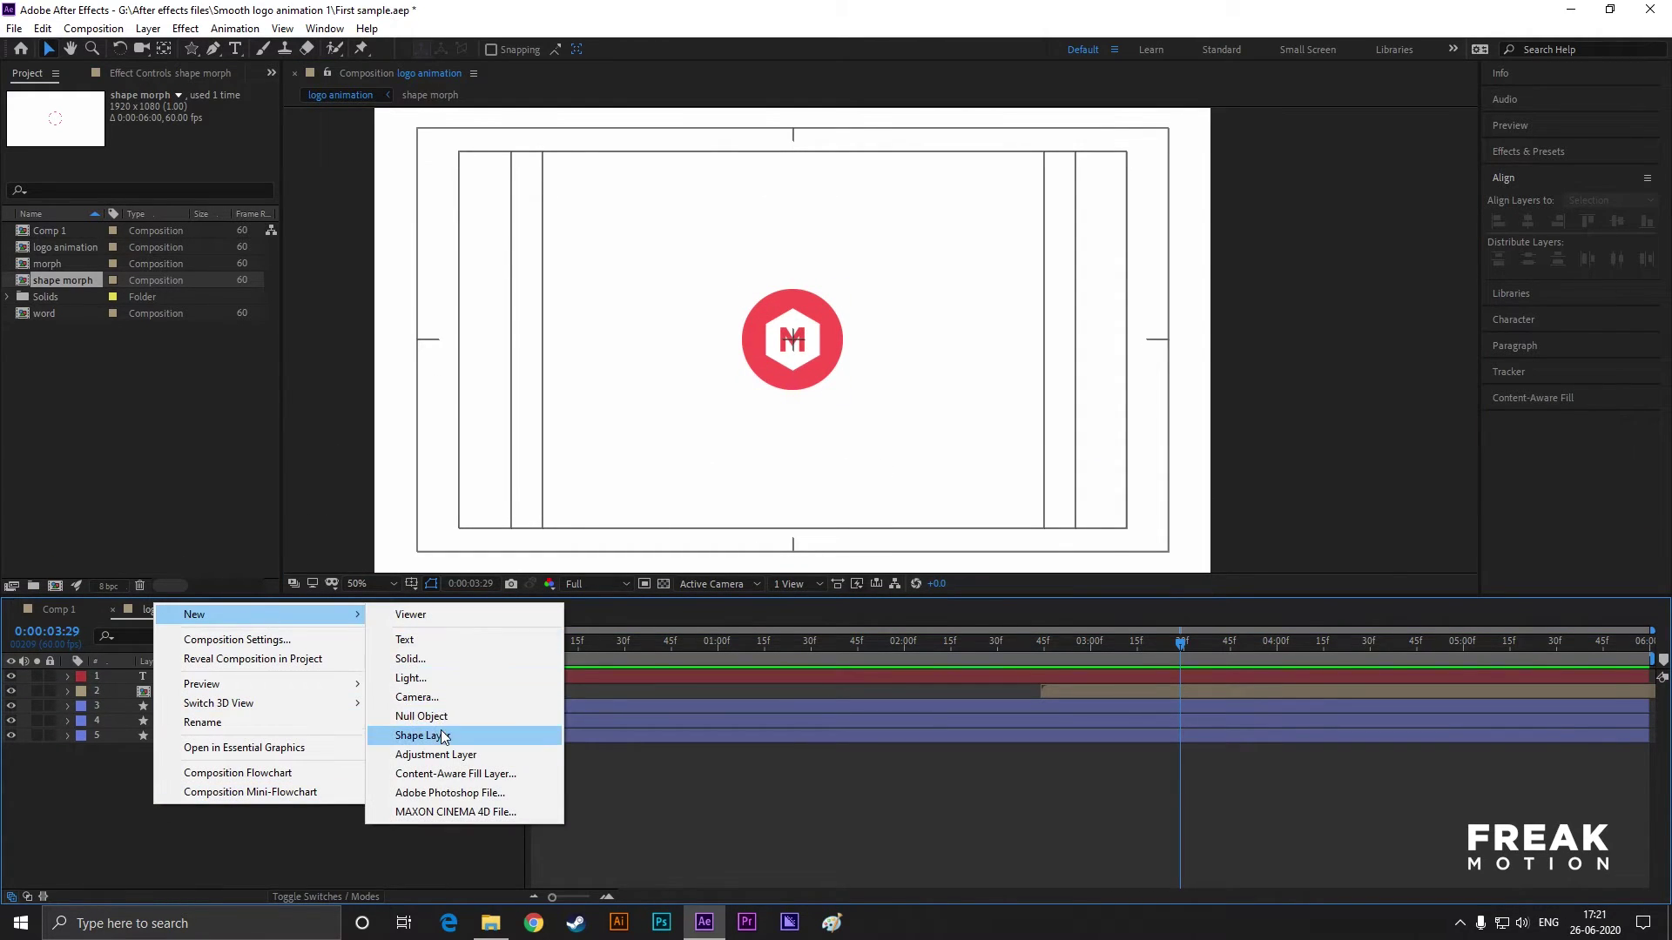
click(442, 719)
drag(155, 789, 219, 723)
right_click(176, 676)
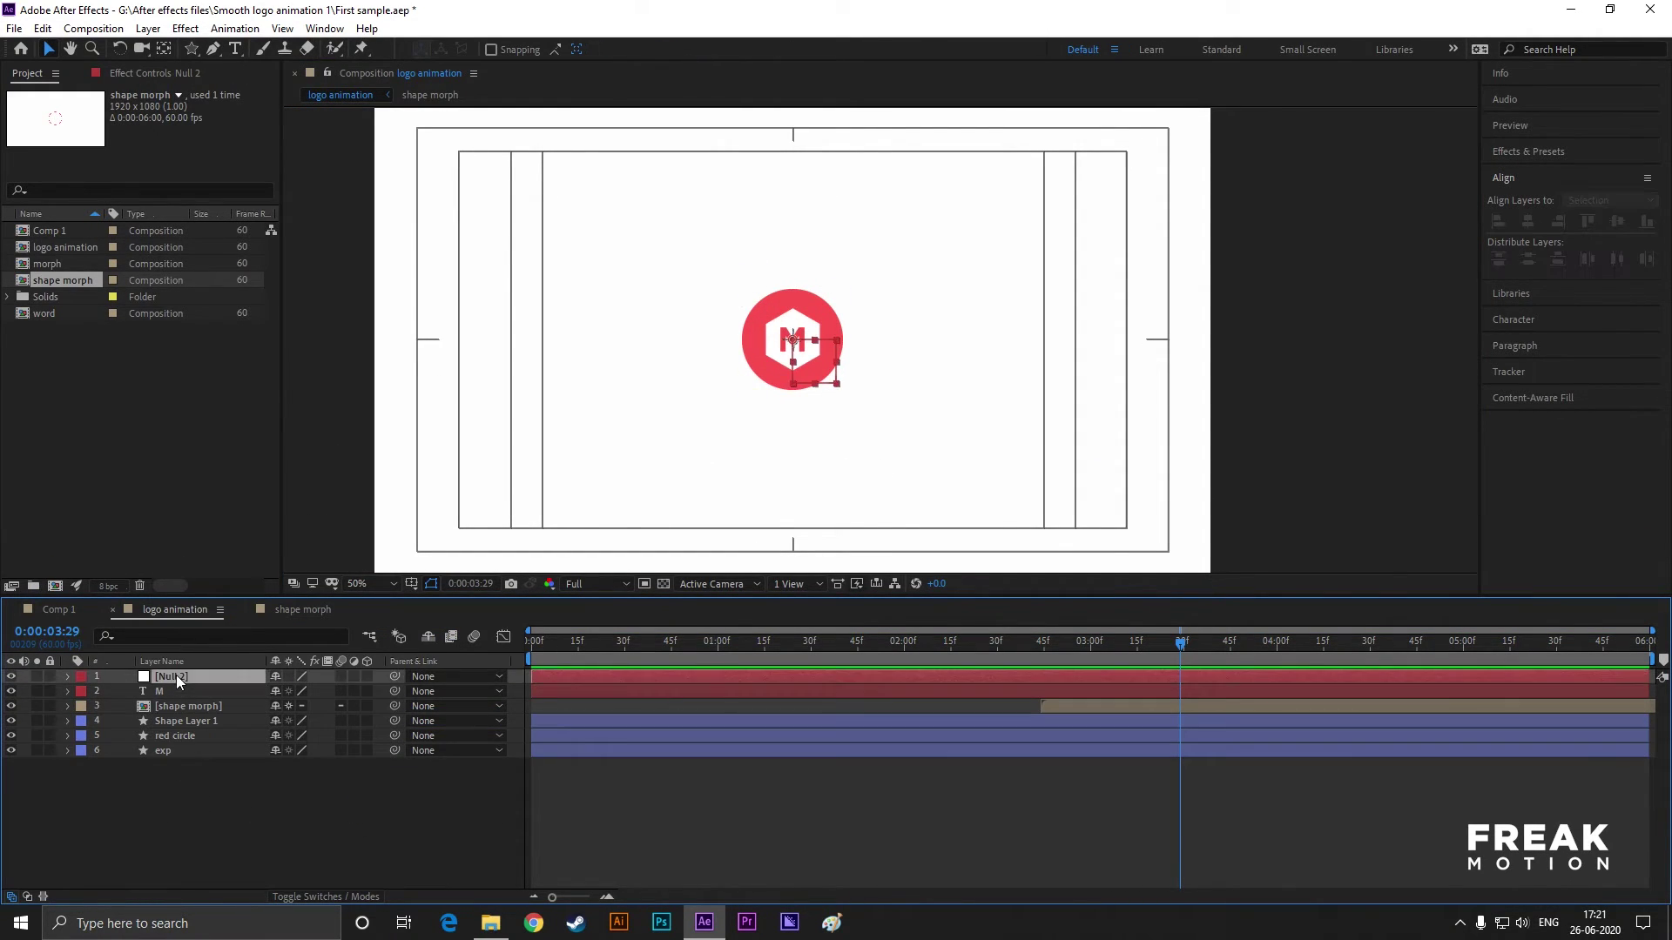
click(232, 665)
text(controller)
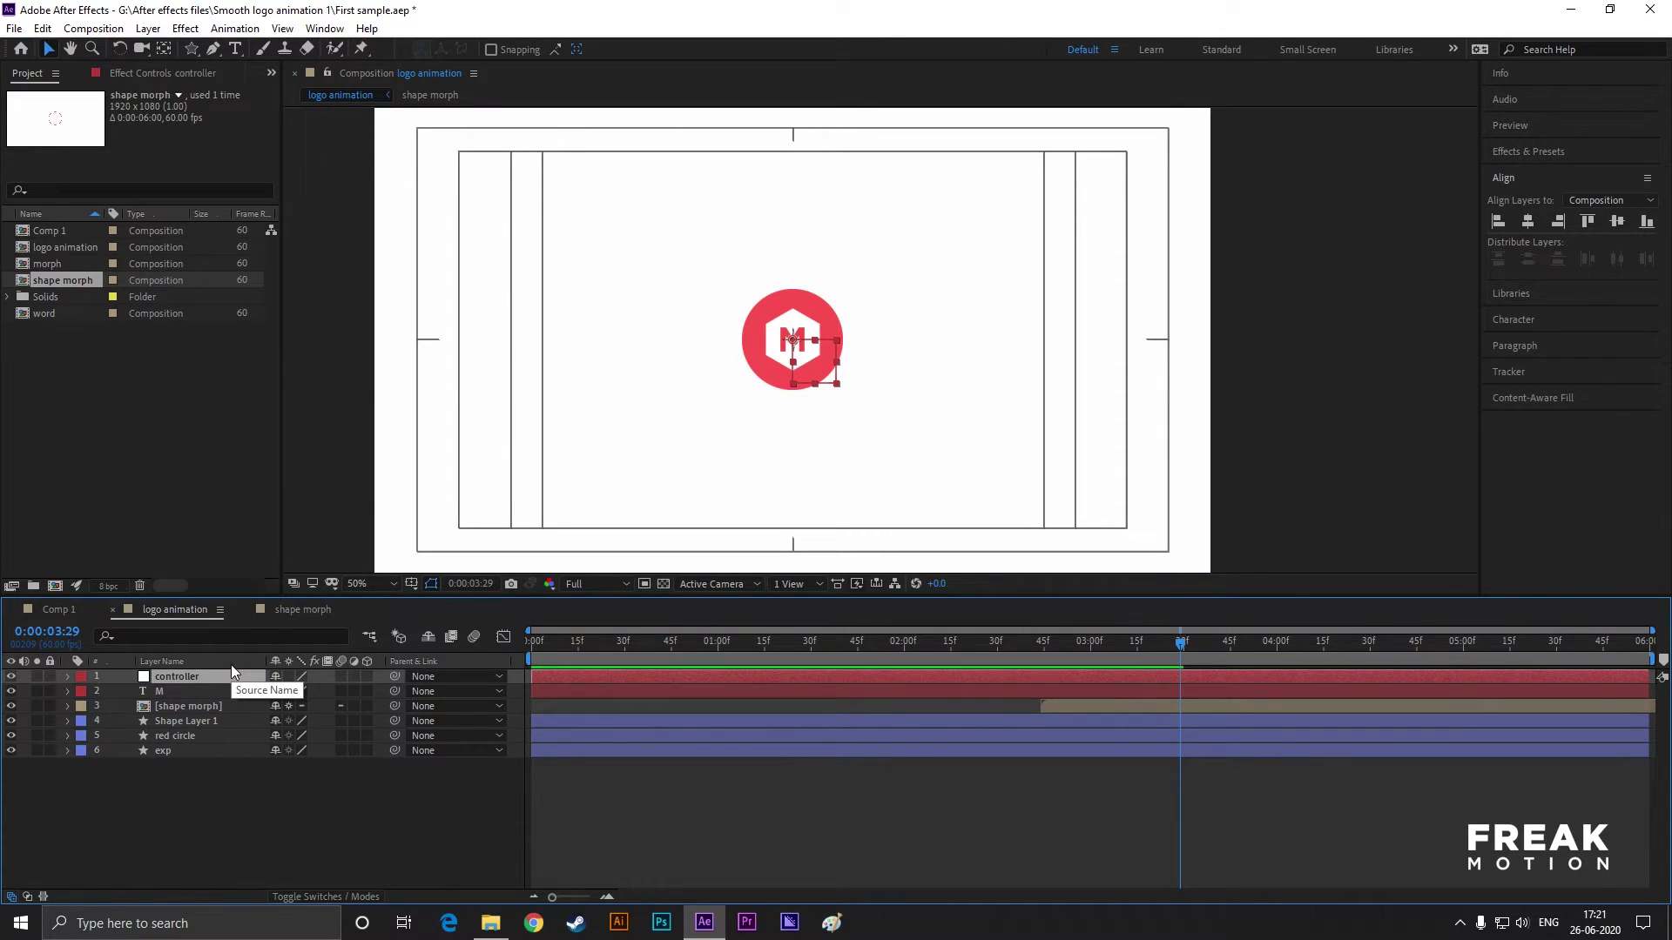
- Parent the M, shape morph, Shape Layer 1, red circle and exp layers to the controller null
drag(157, 794, 180, 691)
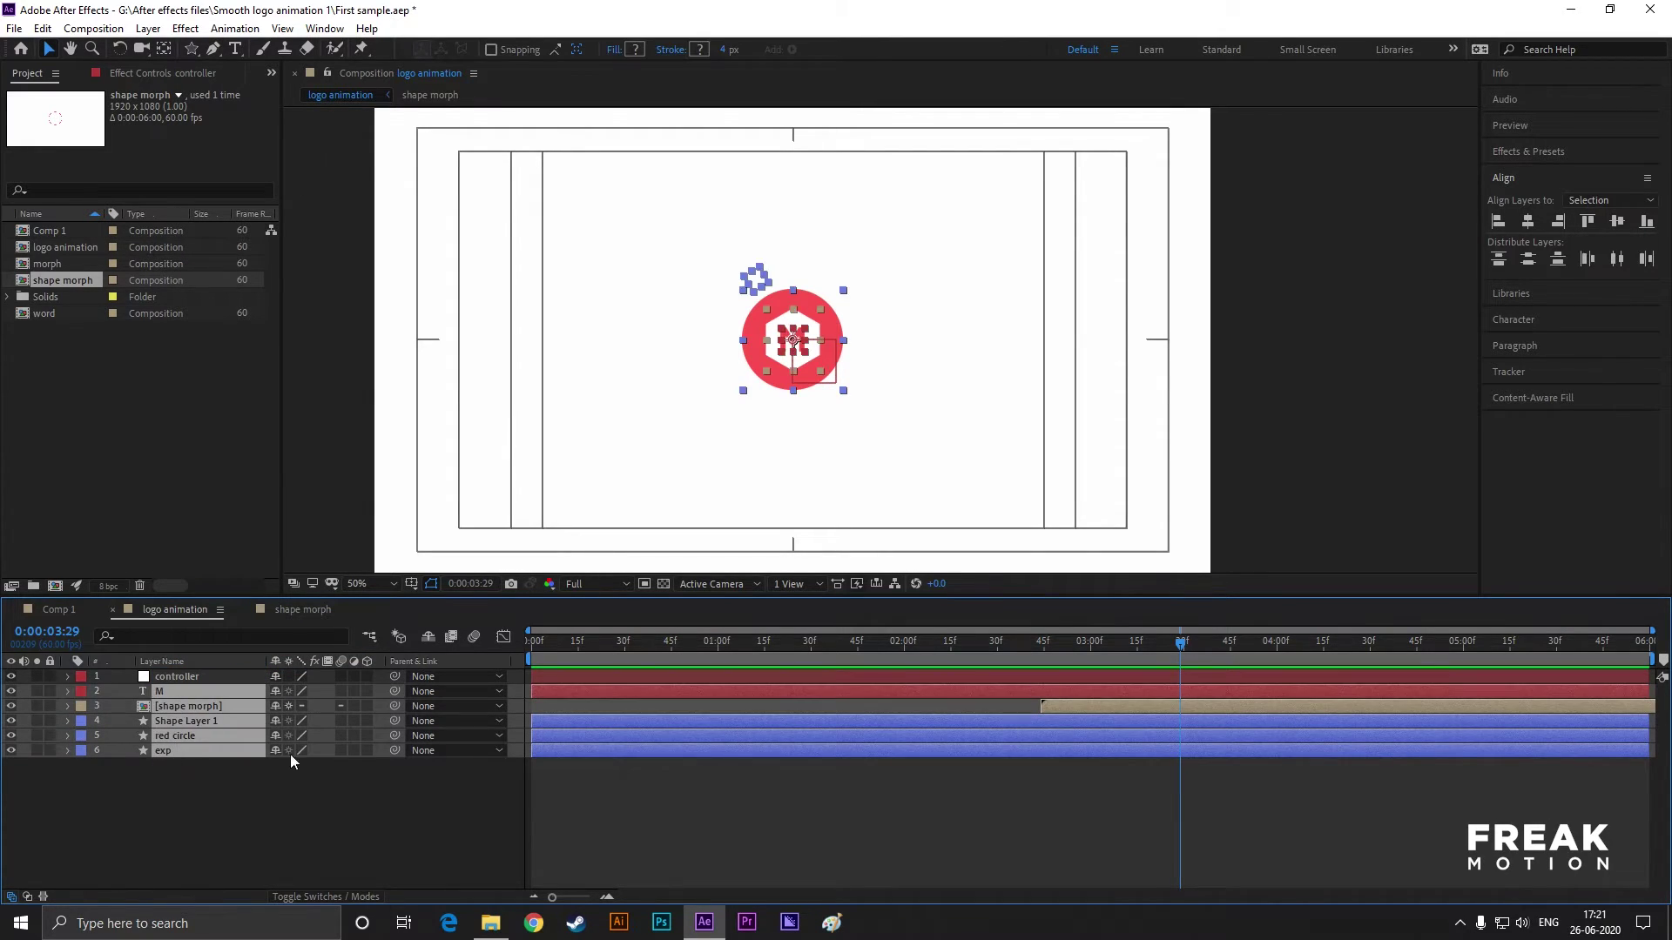
drag(394, 751, 174, 676)
click(712, 486)
drag(697, 252, 892, 440)
click(888, 435)
- Add position, scale and rotation keyframes to the controller layer at 0:00:03:29
click(139, 676)
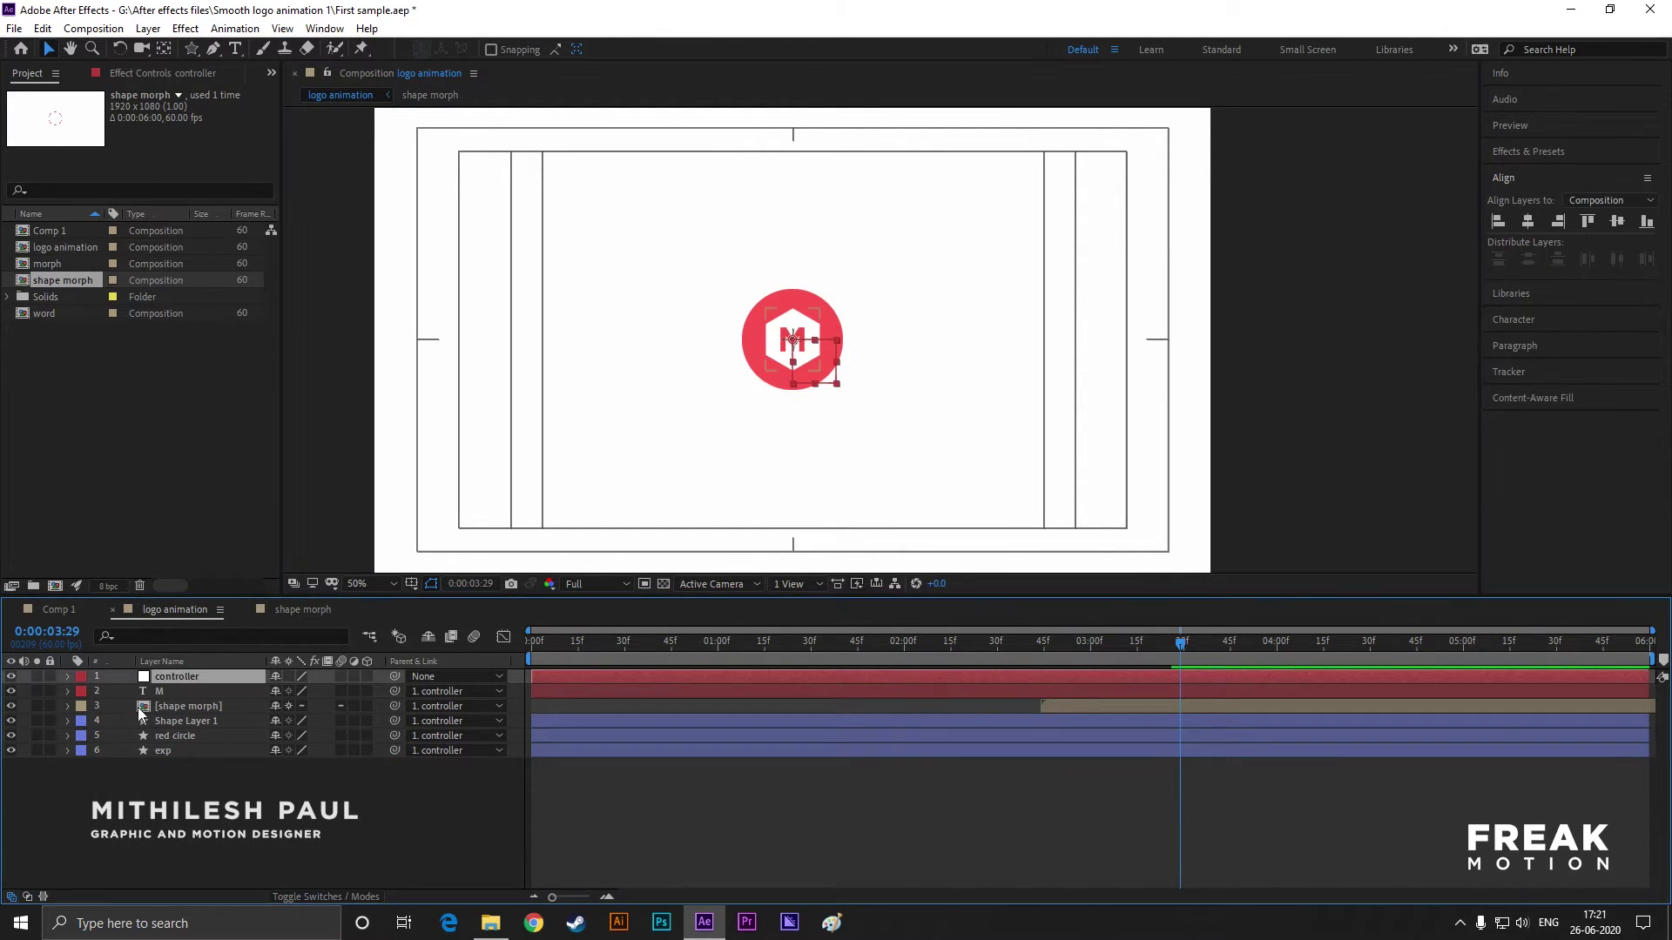
click(77, 679)
click(68, 678)
click(68, 676)
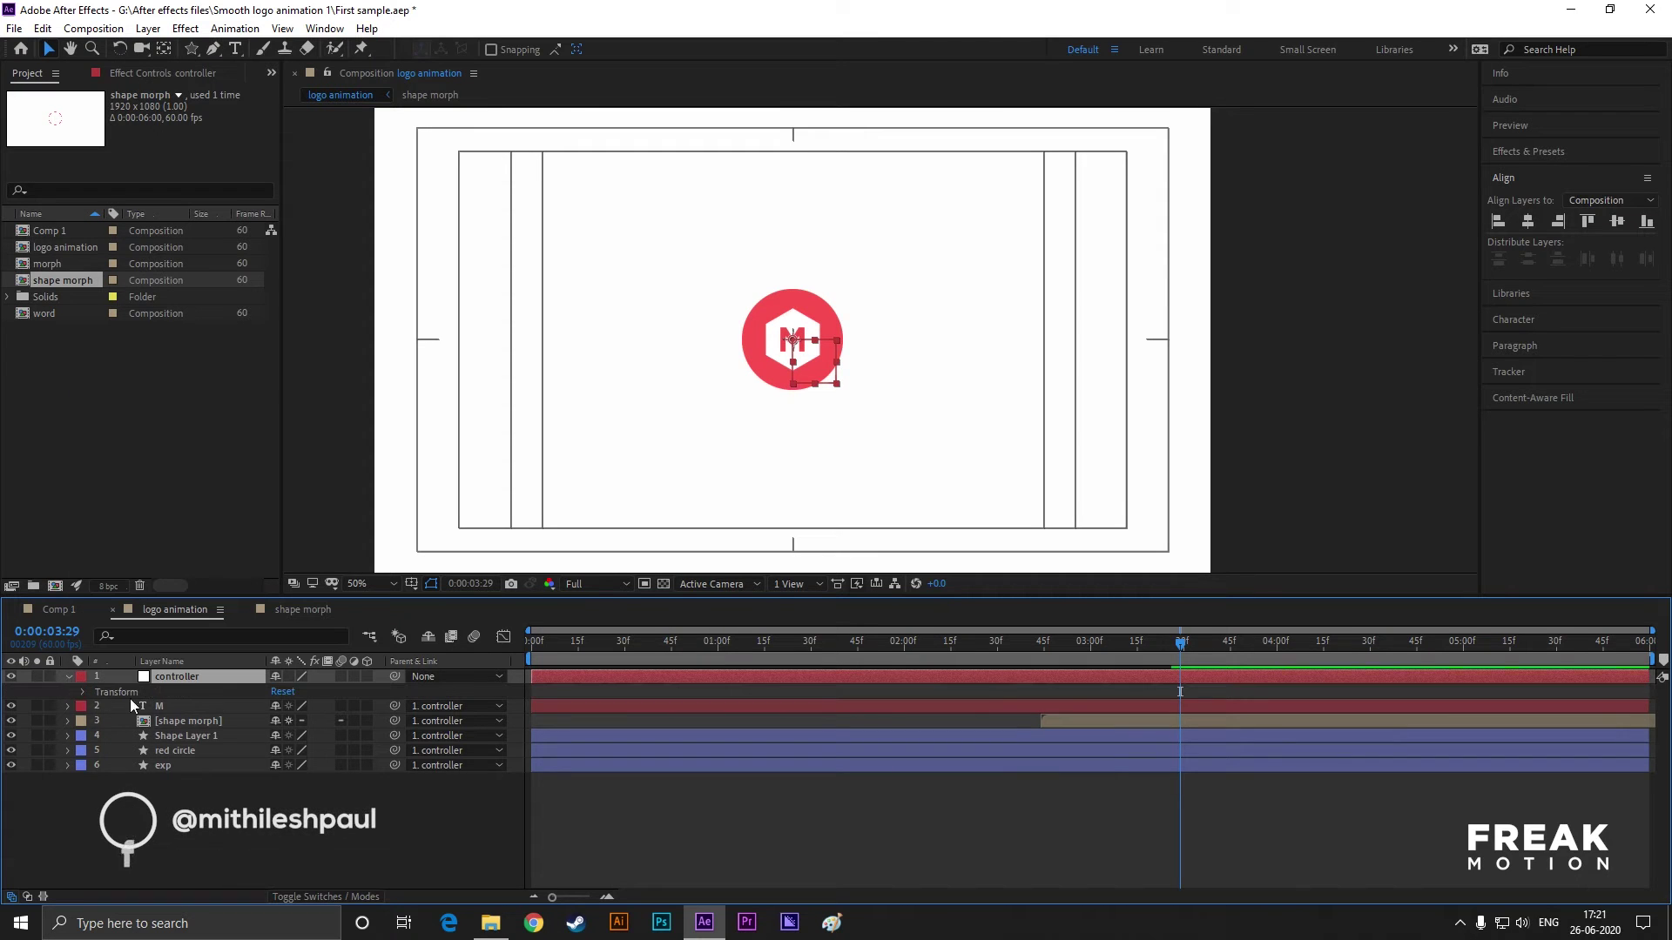
click(84, 692)
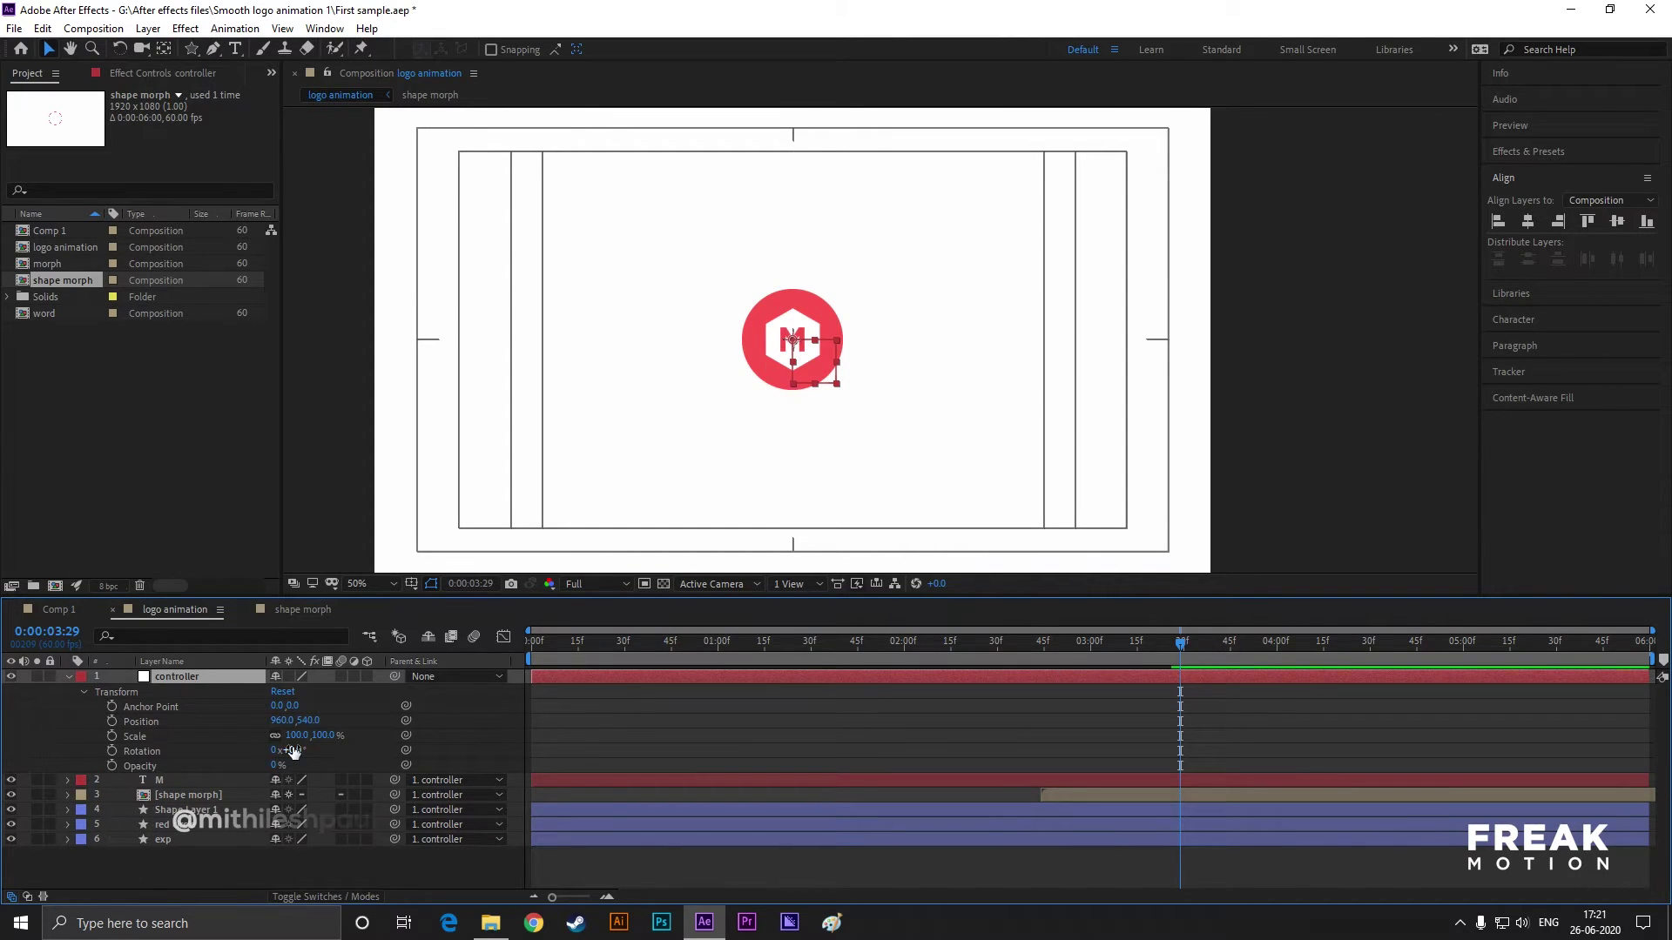
click(111, 736)
click(111, 721)
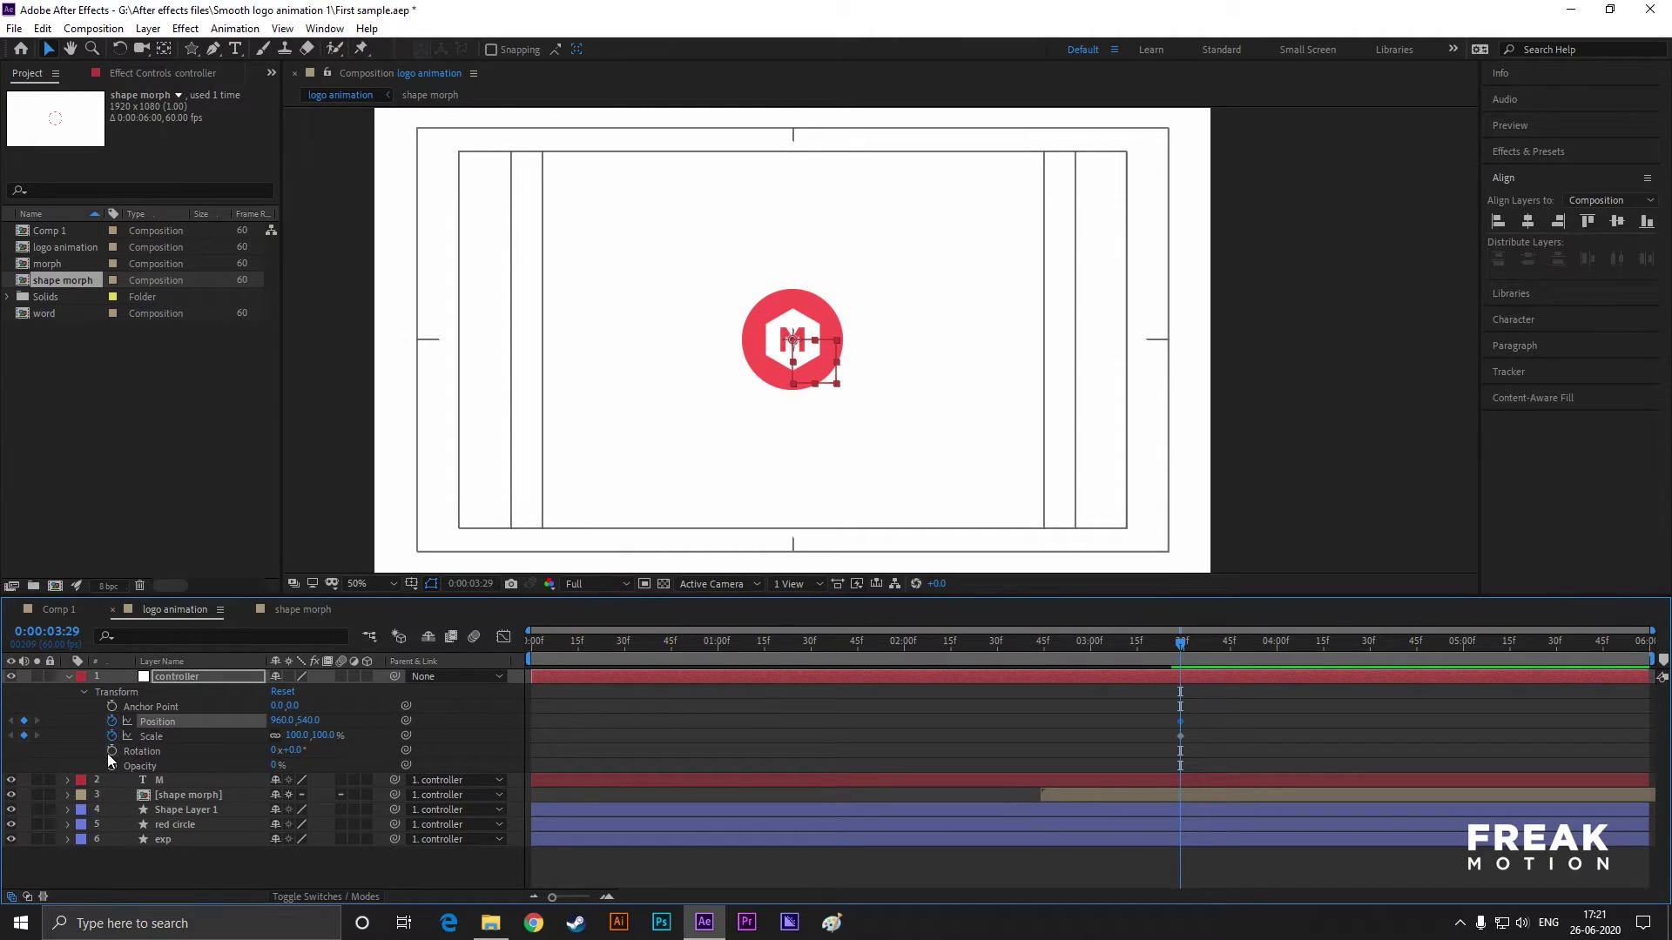
click(111, 750)
- Keyframe the controller's position at 552, 540 at 0:00:03:45 and 644, 540 at 0:00:04:00, with 84% scale at 0:00:04:00
drag(1176, 642, 1234, 653)
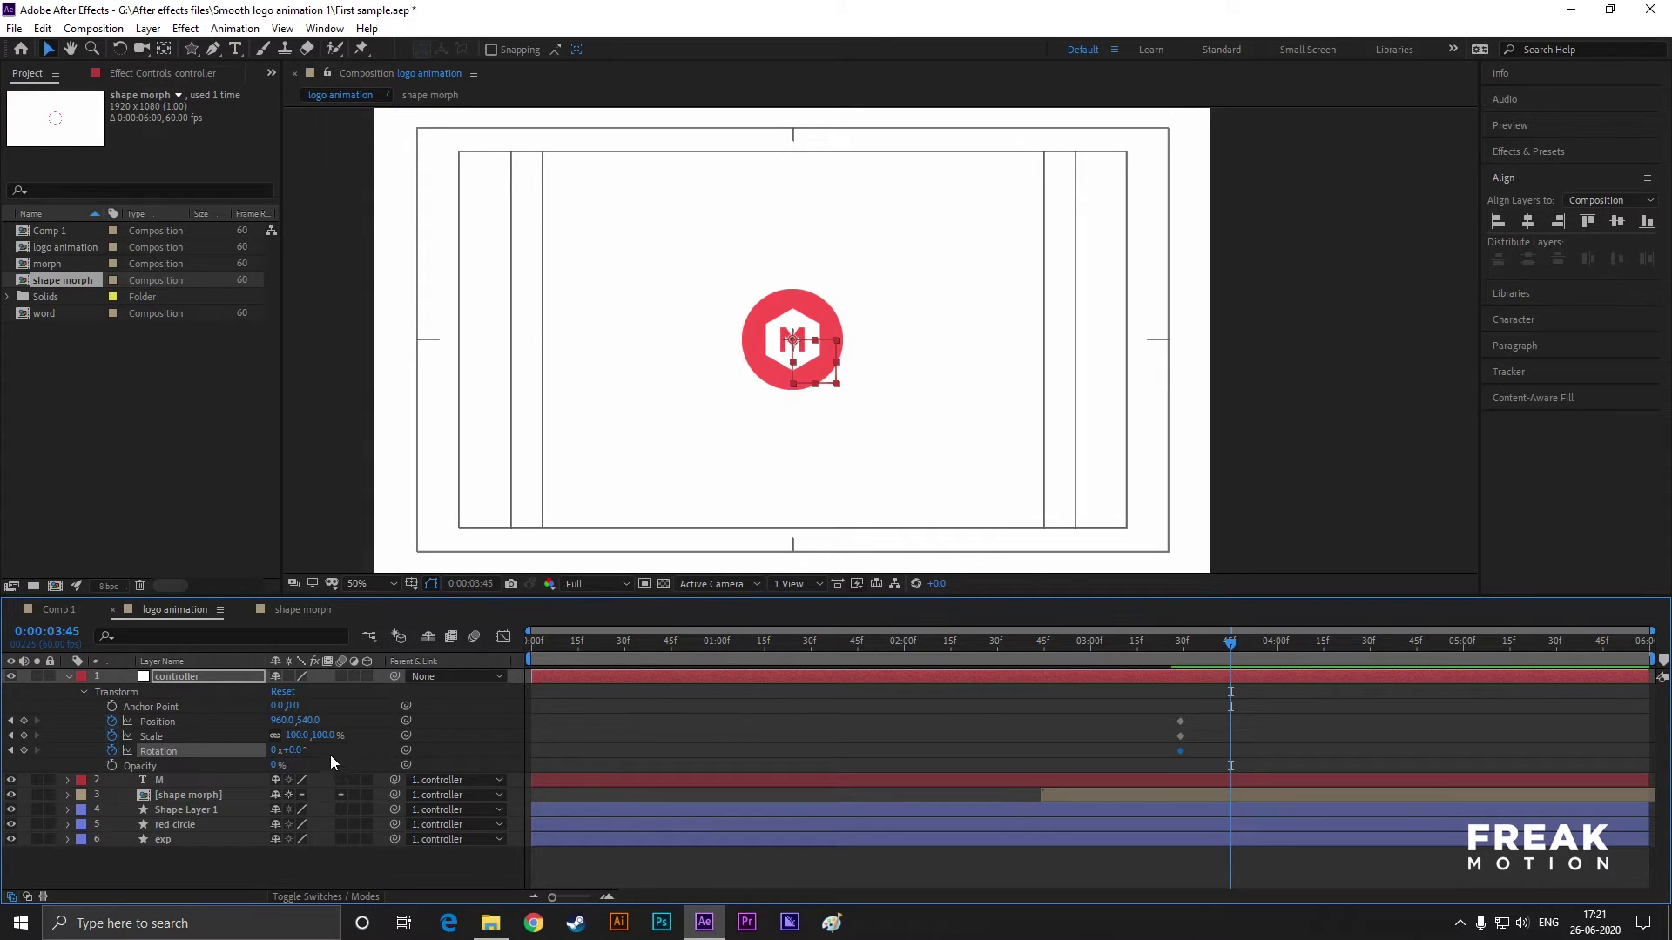
drag(796, 348, 616, 342)
drag(1219, 642, 1278, 655)
drag(615, 342, 655, 343)
click(1230, 645)
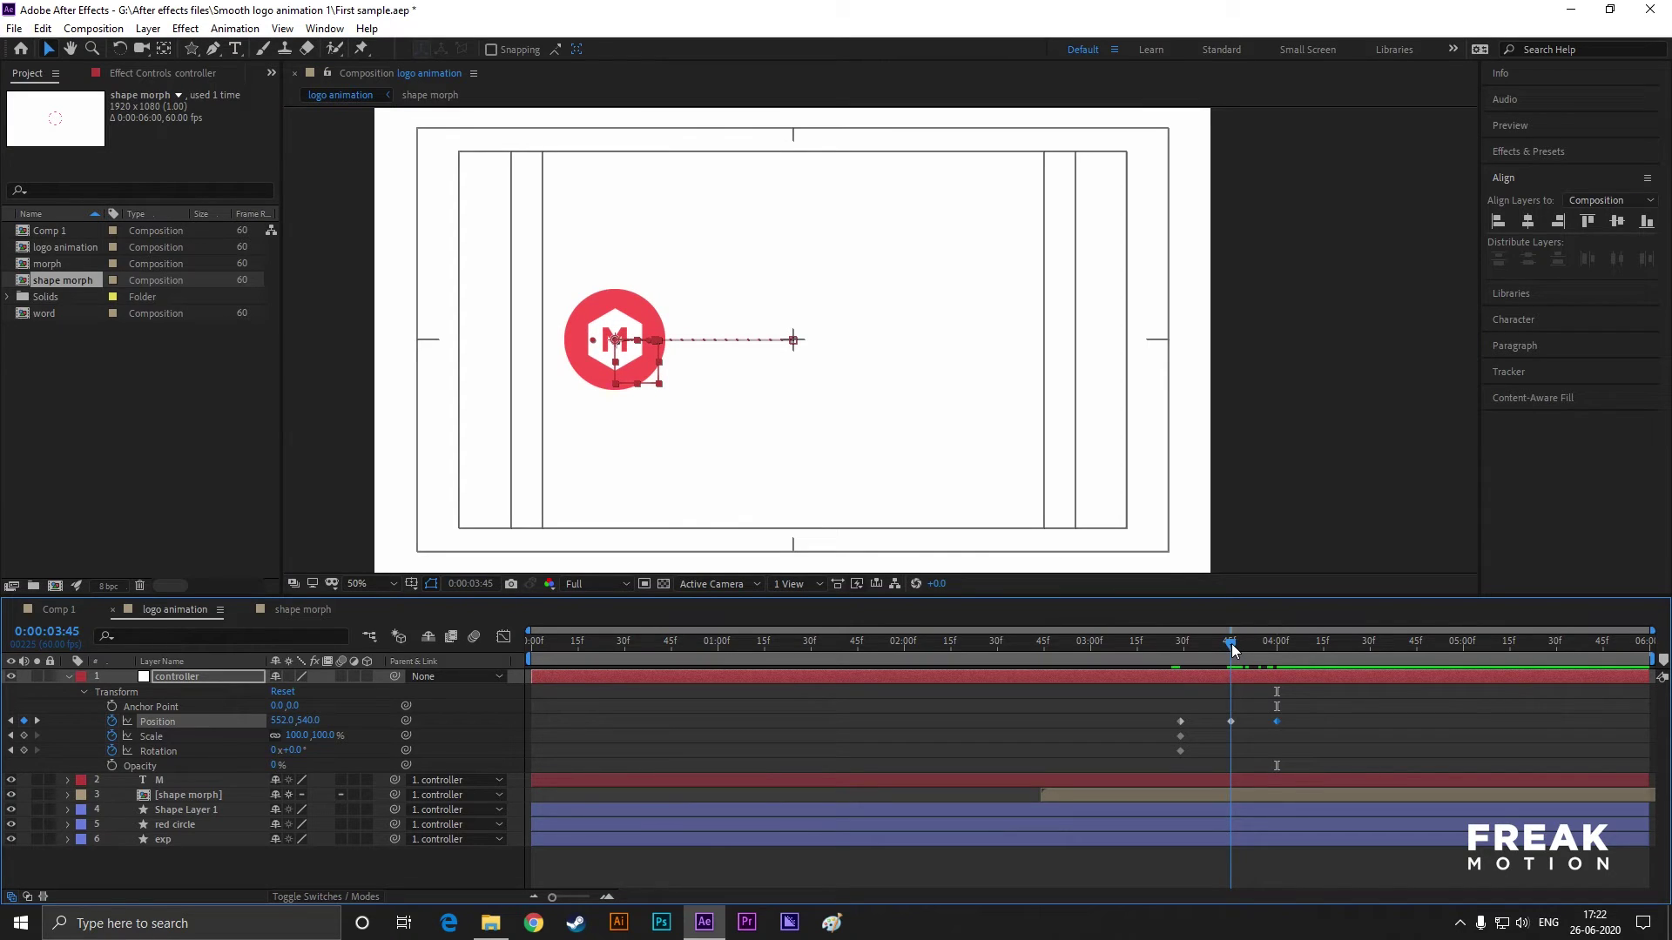
drag(1232, 649, 1278, 651)
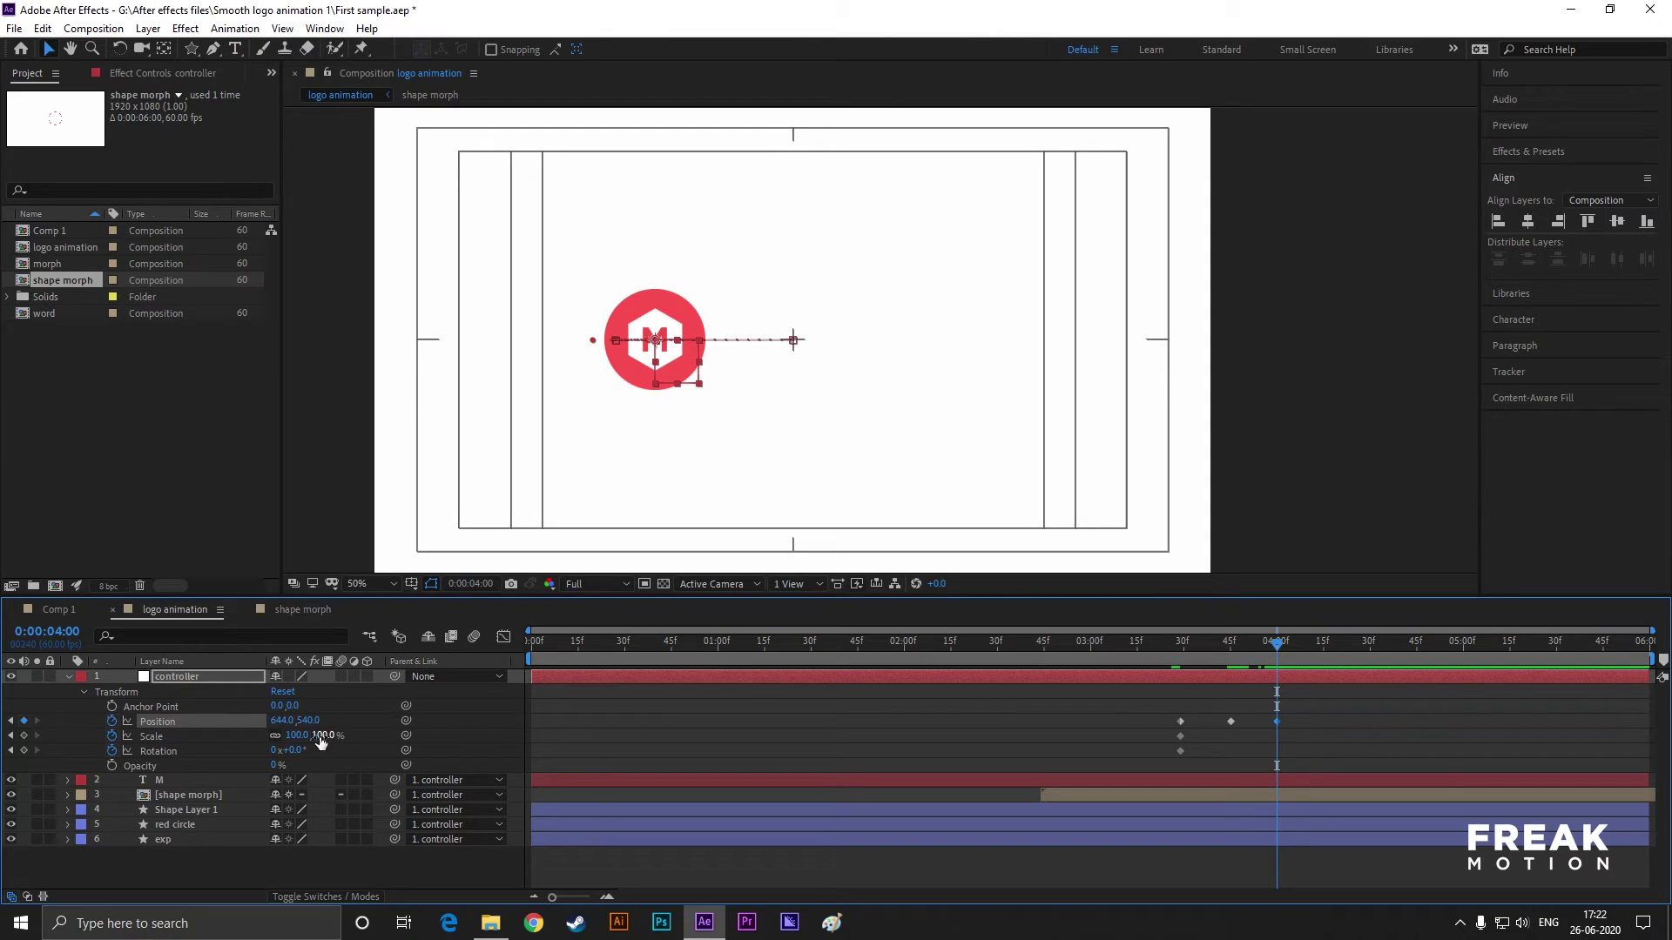
drag(305, 736, 292, 736)
drag(1268, 643, 1231, 648)
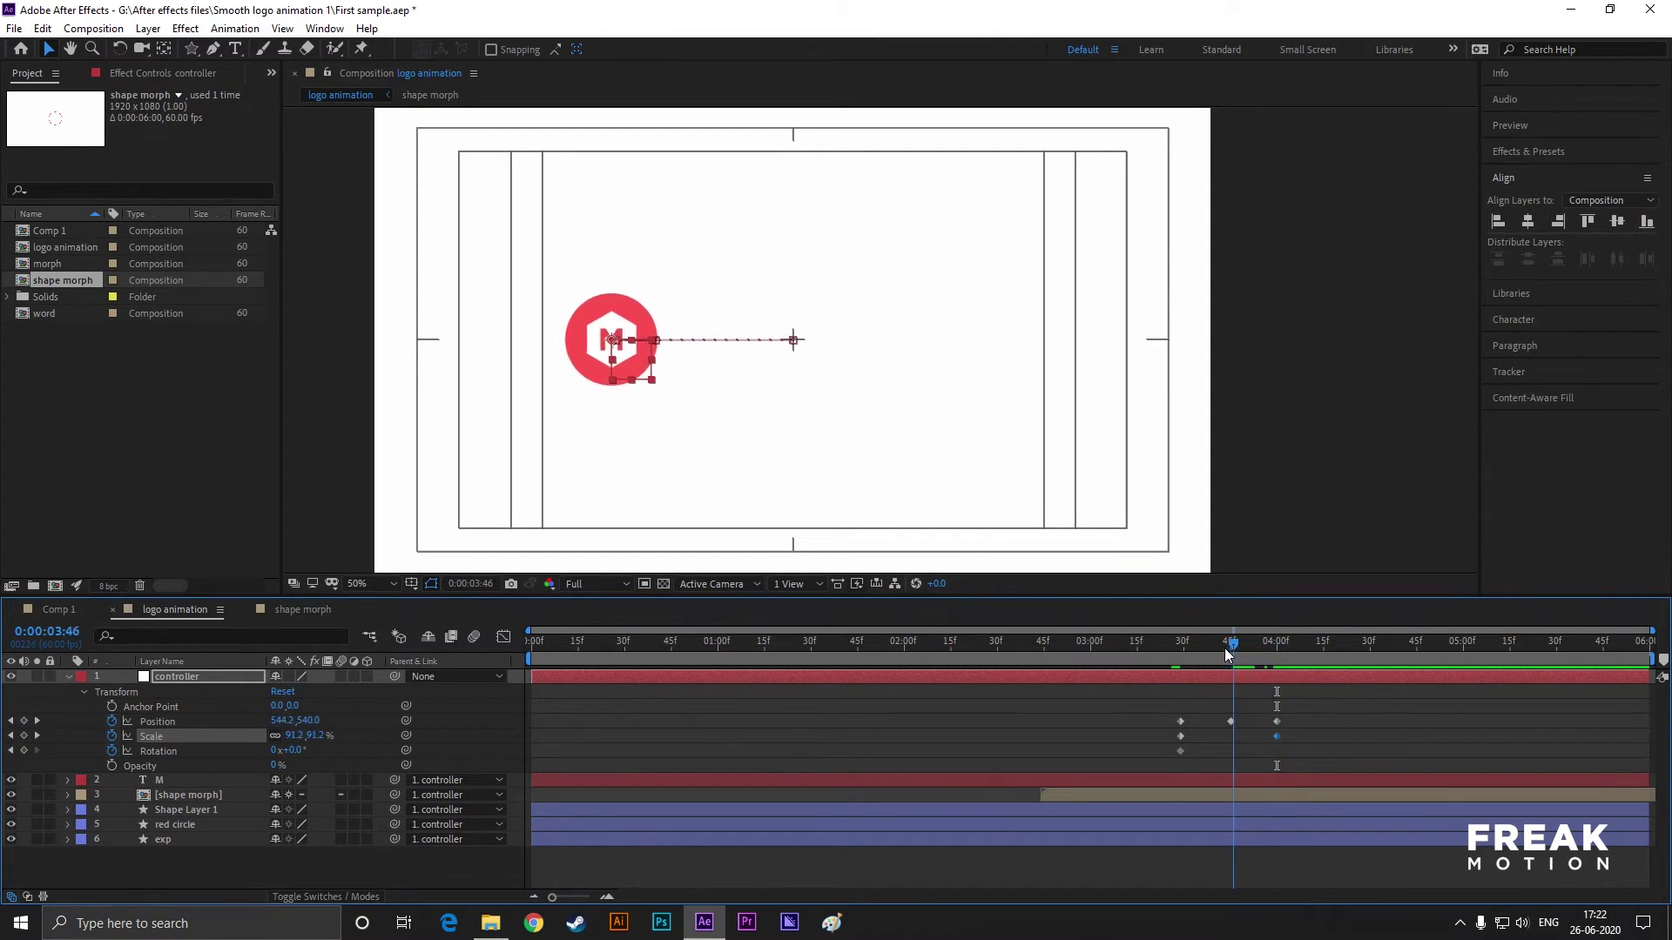
drag(298, 752, 283, 754)
key(ctrl+z)
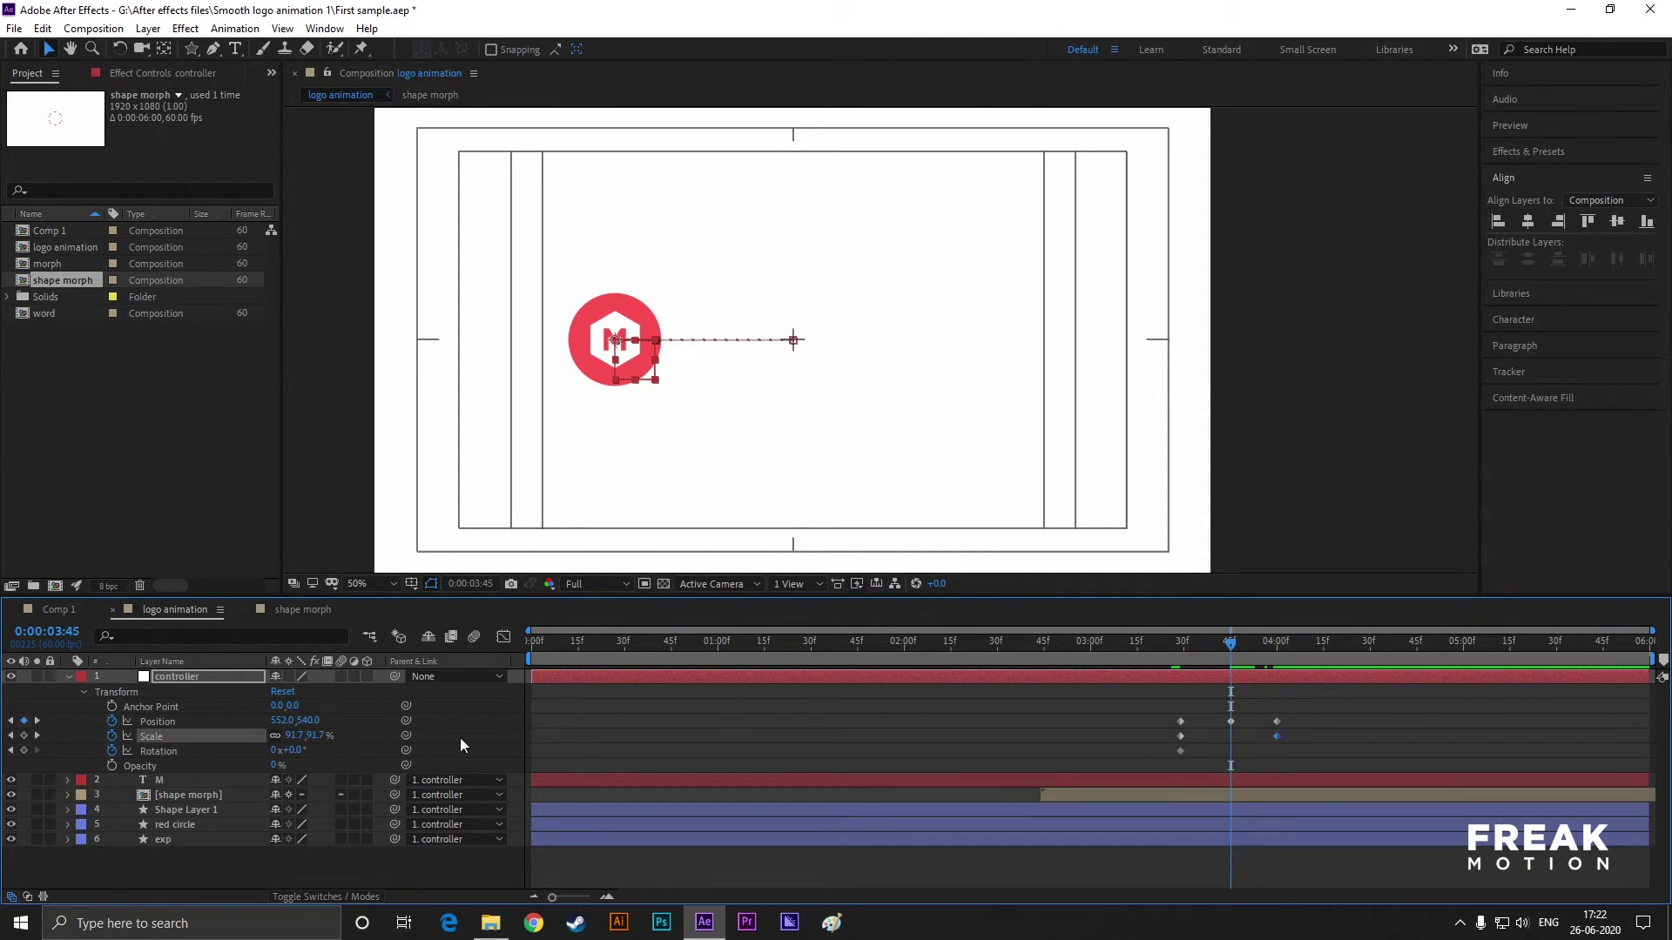
- Keyframe the controller's rotation at -1x-32° at 0:00:03:45 and 0x+0° at 0:00:04:00
mouse_move(1206, 633)
mouse_down()
mouse_move(1195, 650)
mouse_move(1230, 649)
mouse_up()
drag(294, 749, 26, 829)
drag(1228, 646, 1277, 648)
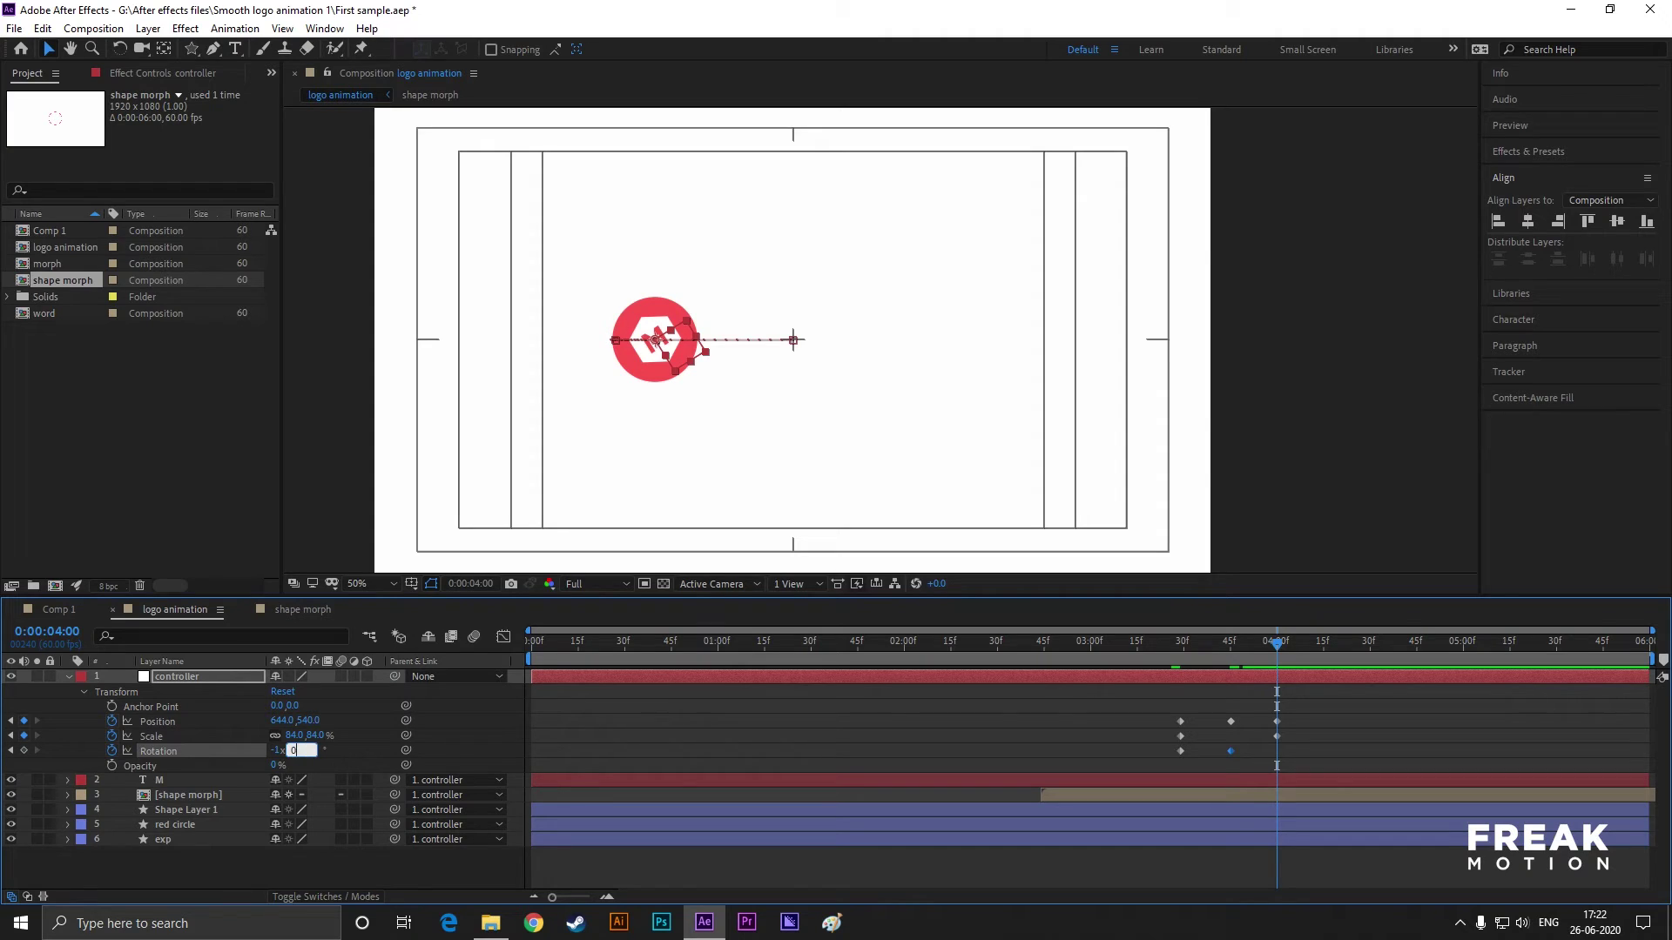
key(Return)
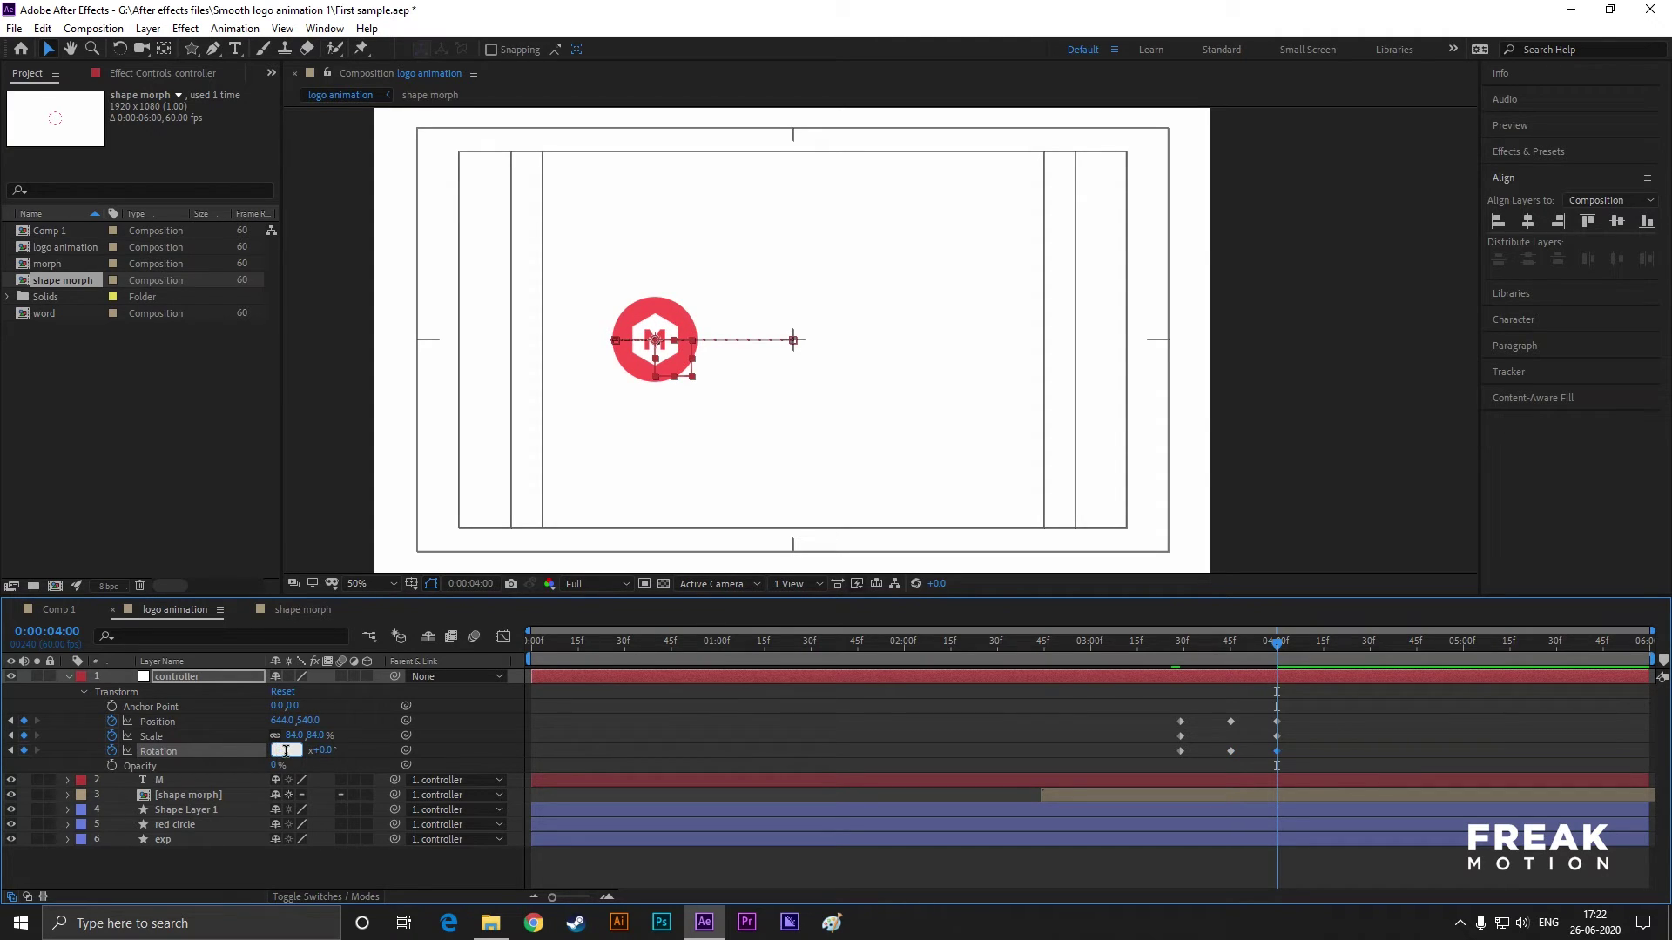
- Stretch the controller's position, scale and rotation keyframes proportionally so the last ones land at about 0:00:04:30
drag(1287, 655, 1140, 667)
key(space)
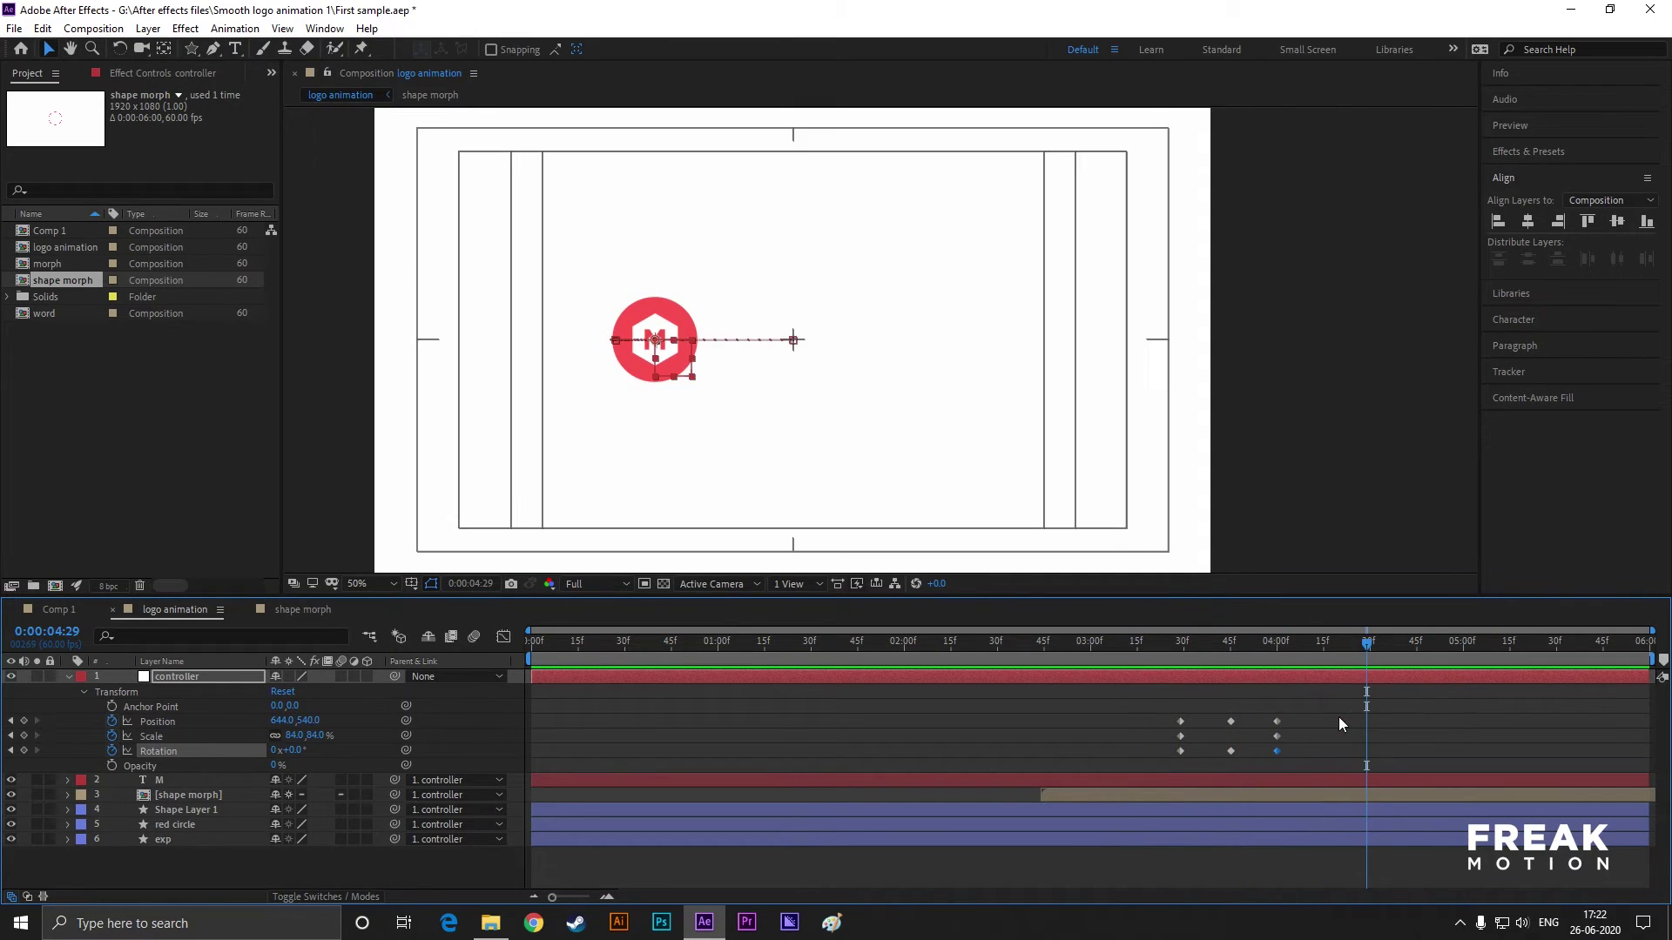
drag(1317, 701, 1141, 758)
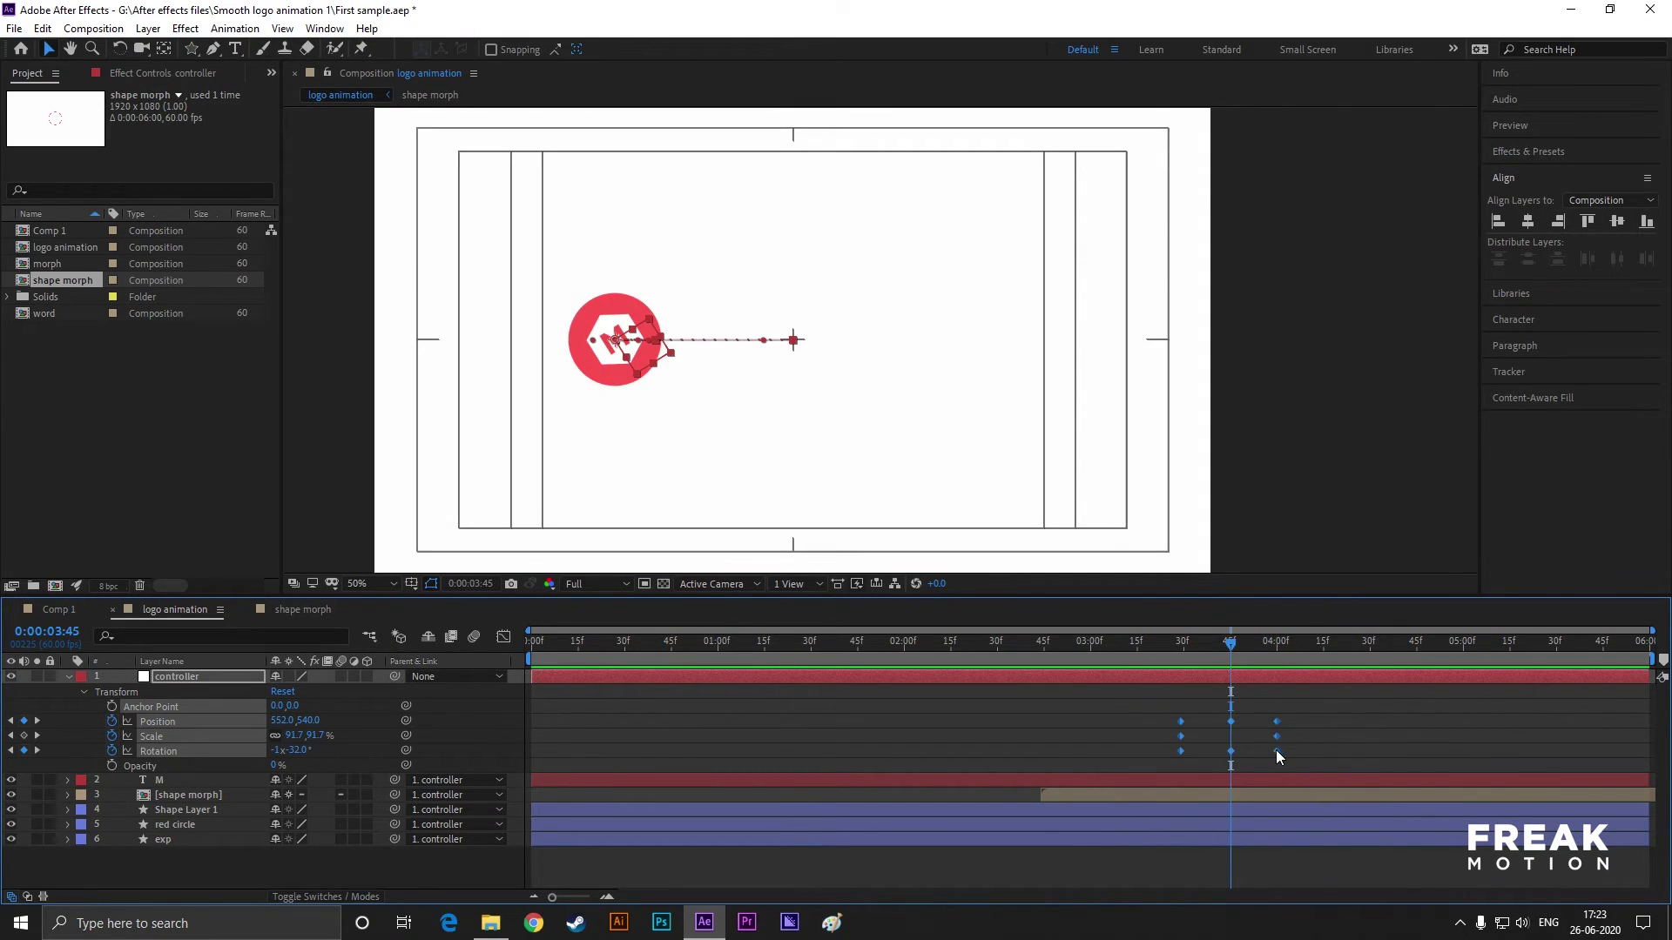
drag(1276, 750, 1371, 752)
- Preview the controller's slide, scale and rotation from shortly after 0:00:03:00 to judge the timing
drag(1230, 642, 1108, 646)
key(space)
key(space)
scroll(756, 423, down, 2)
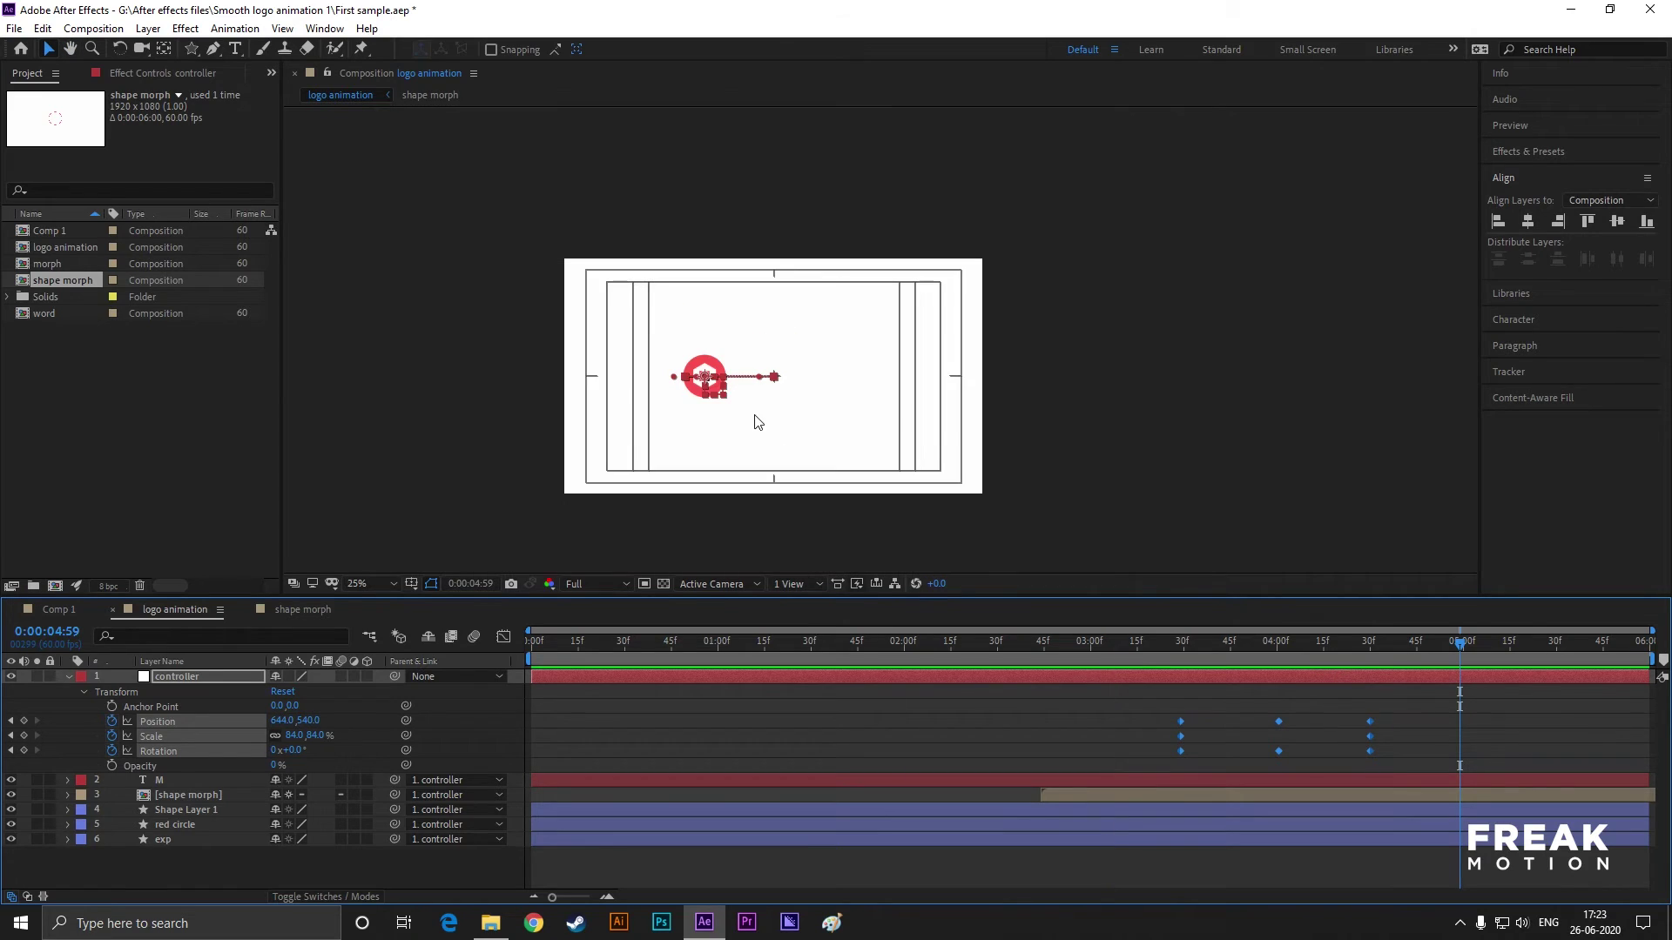
scroll(822, 414, up, 2)
drag(1383, 648, 1124, 651)
key(space)
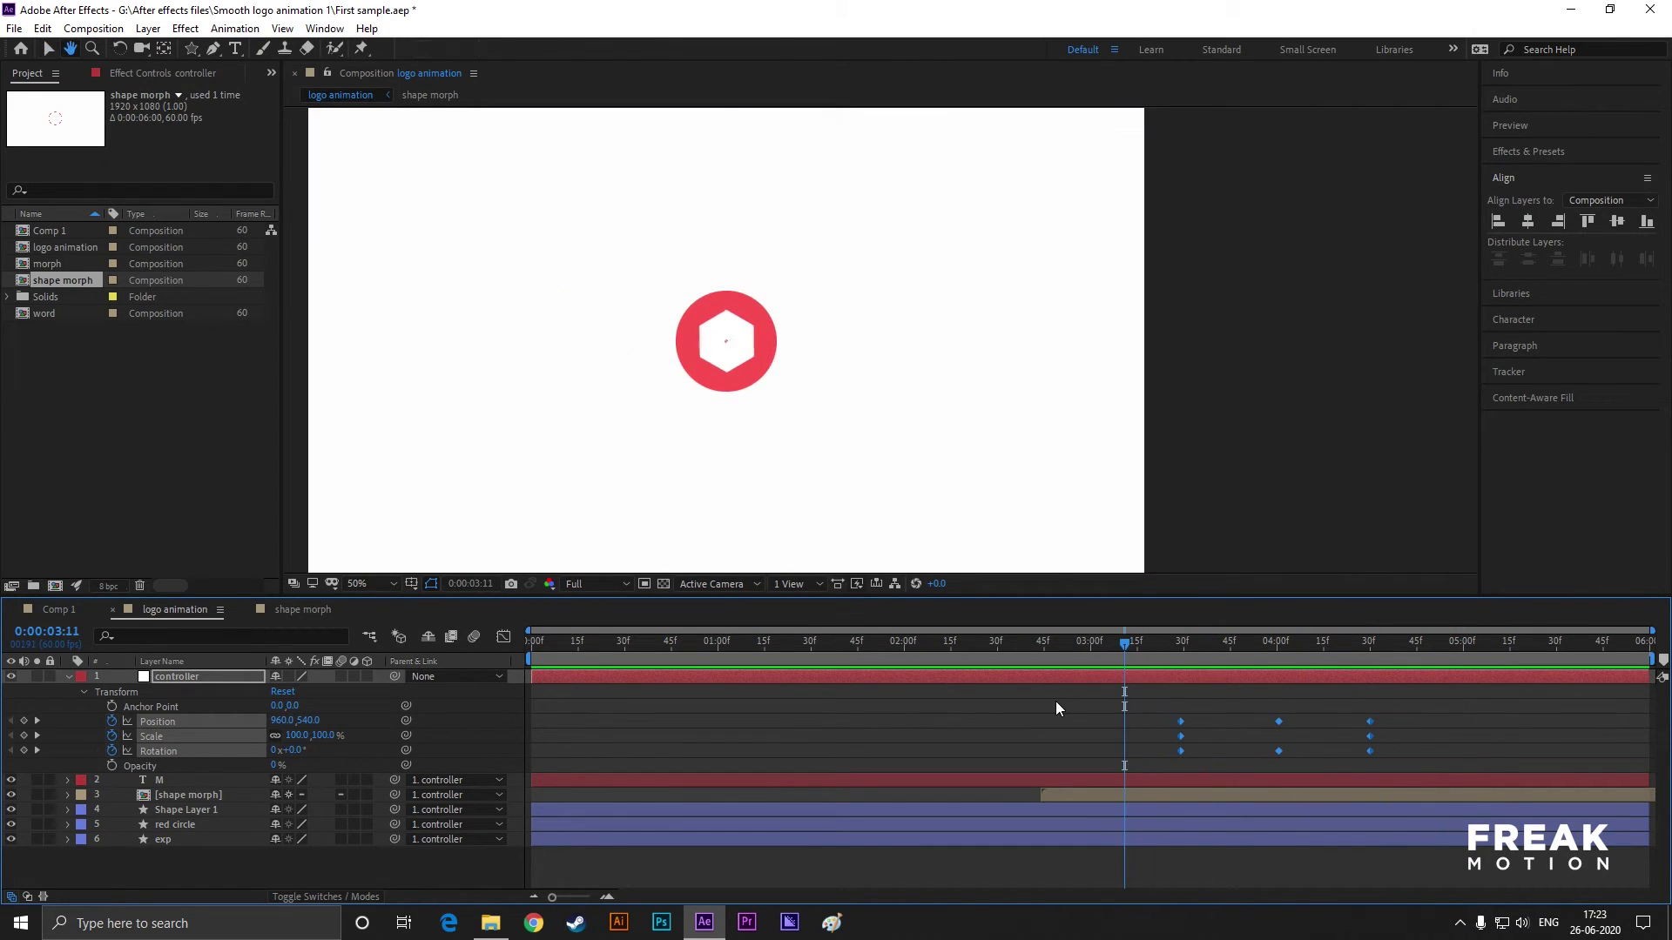
key(space)
click(1424, 658)
- Shift all the controller keyframes earlier so they end at 0:00:04:20, and preview the motion
drag(1360, 655, 1175, 667)
drag(1111, 718, 1339, 751)
drag(1167, 645, 1059, 644)
key(space)
click(1433, 642)
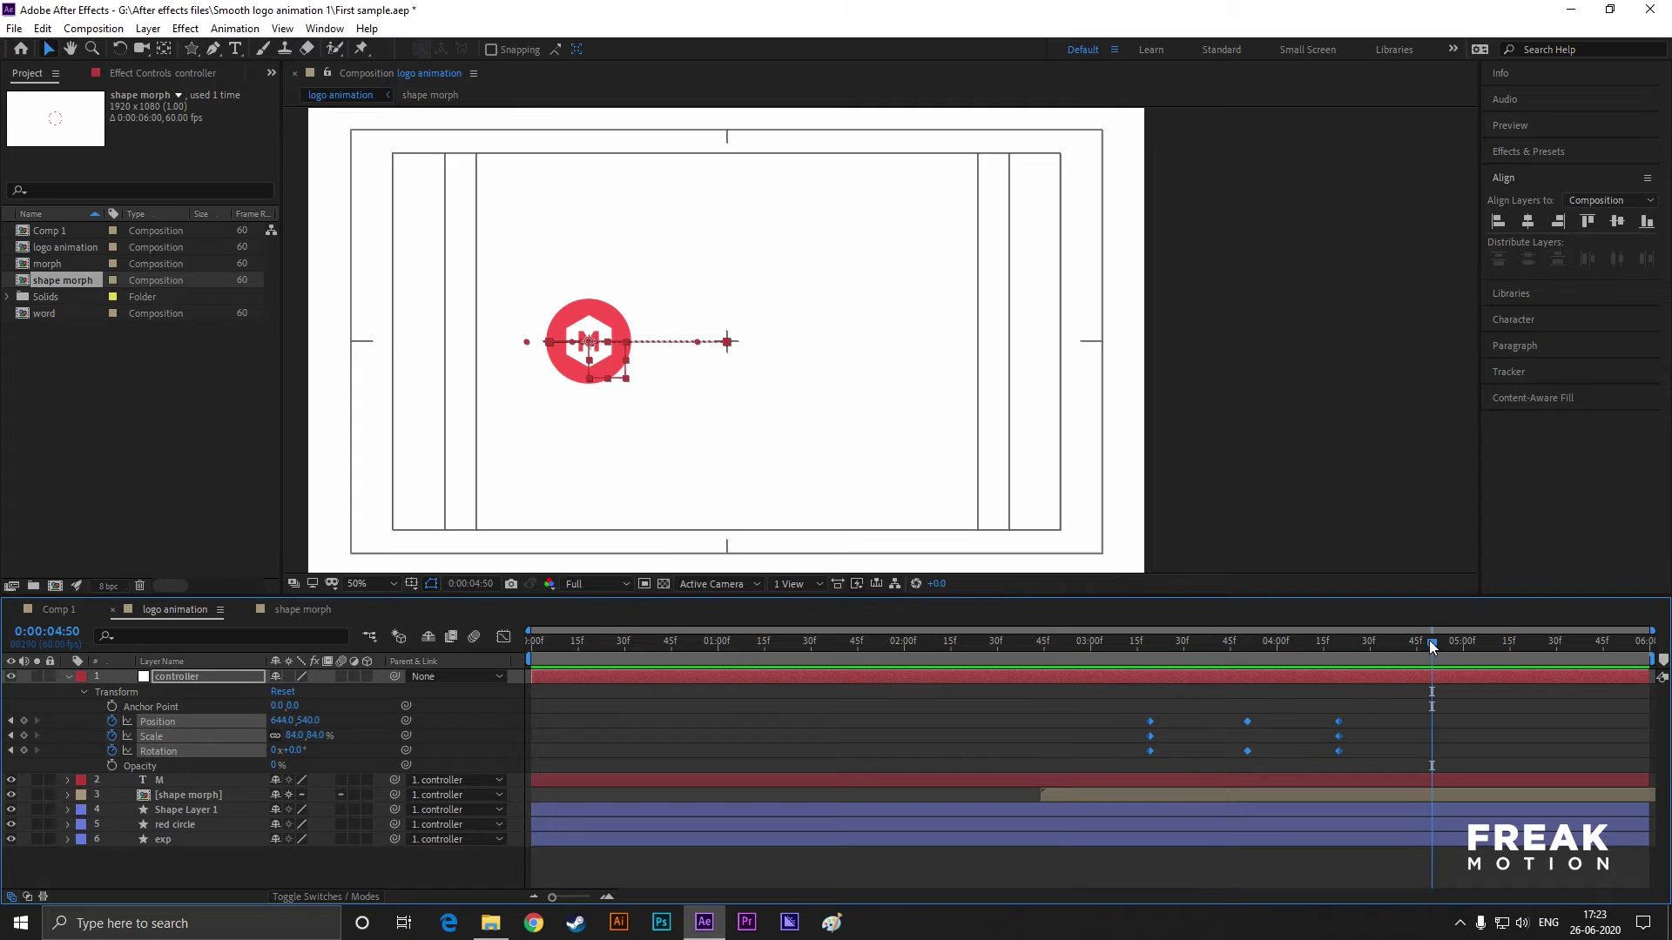
key(space)
key(space)
- At 0:00:04:20, add a red Gotham Bold text layer reading "MOTION" beside the logo
drag(1437, 642, 1341, 651)
click(525, 351)
click(234, 49)
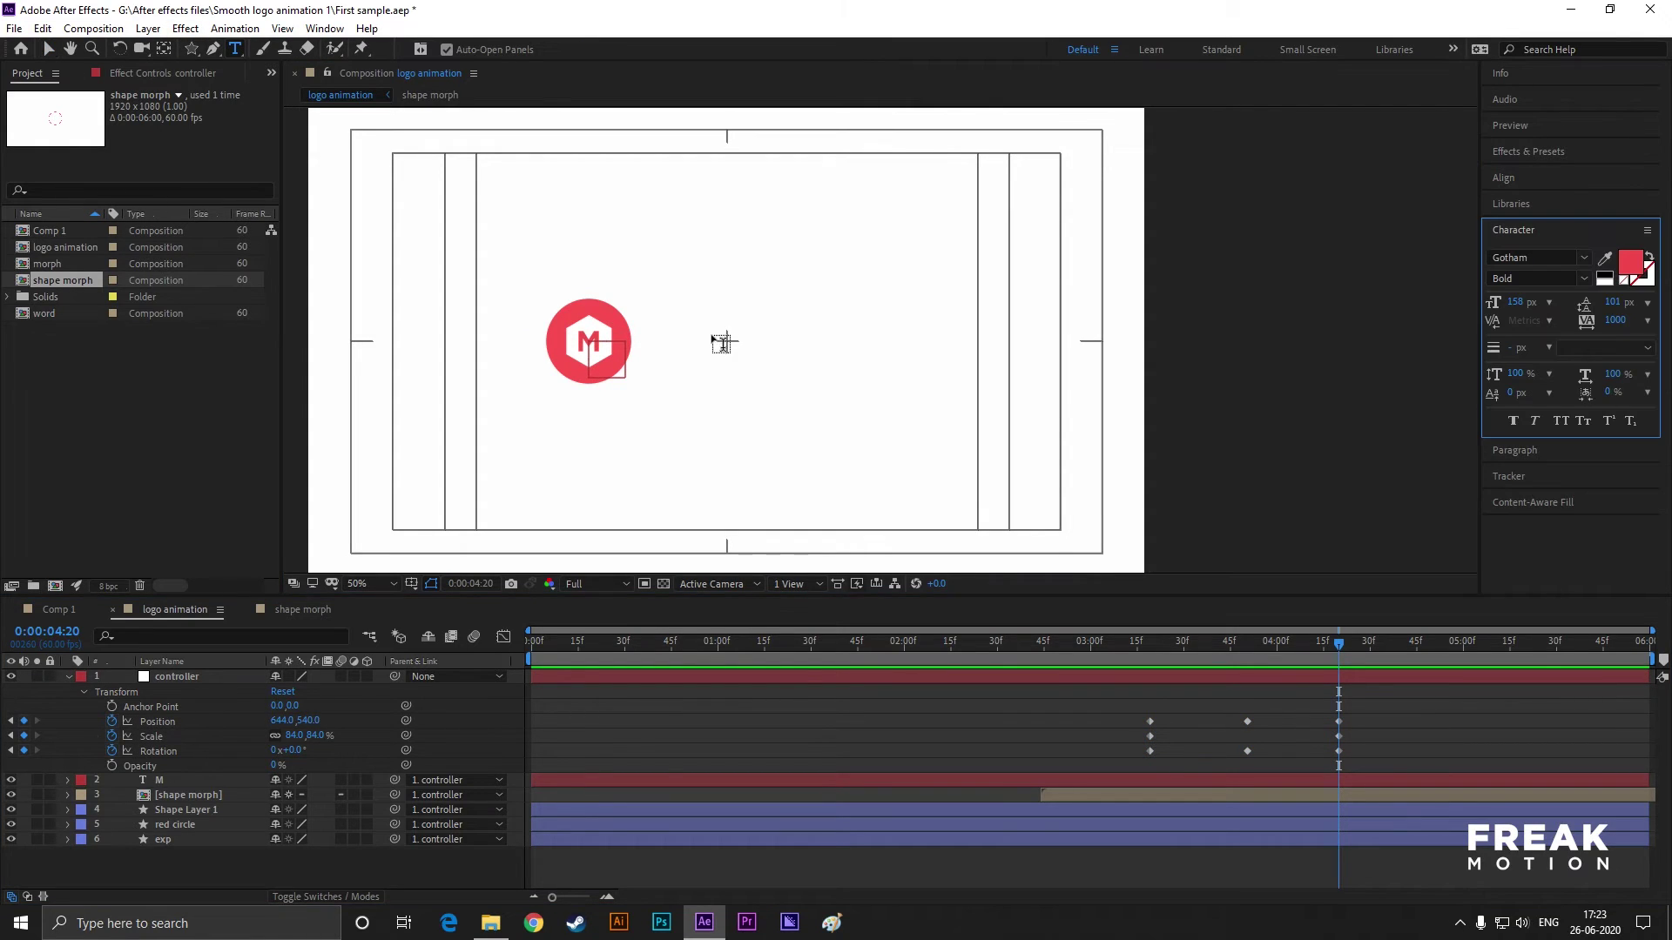
click(673, 321)
text(MOTION)
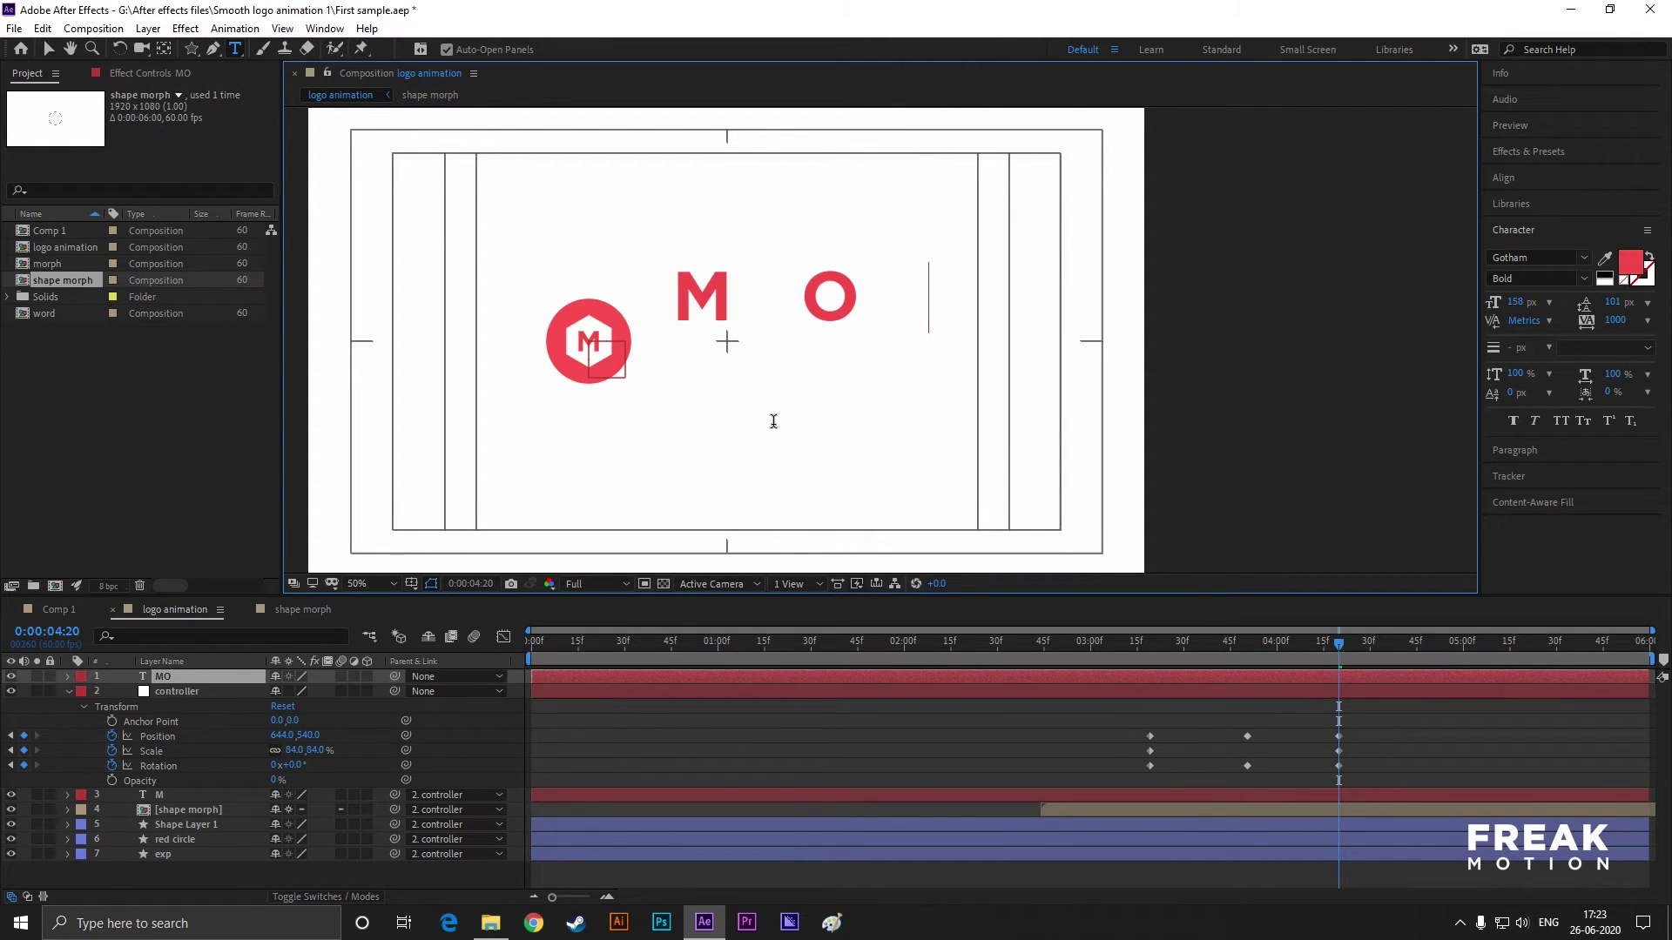
click(47, 49)
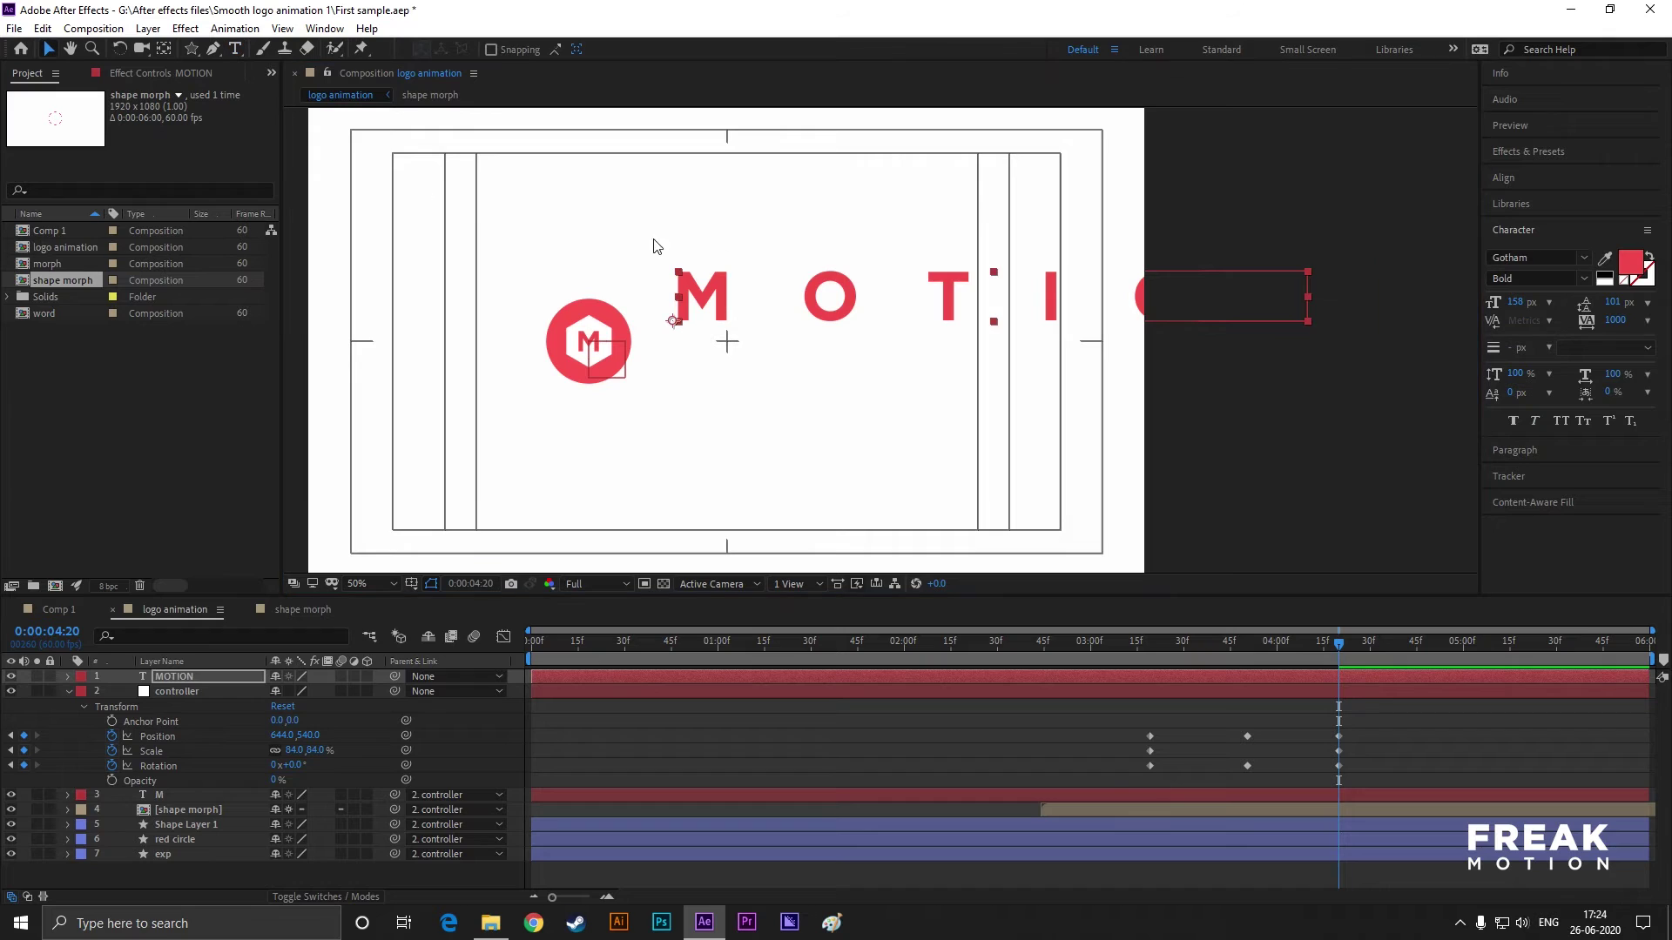
- Reduce the MOTION text's size and set its tracking to 103, placing it beside the logo circle
drag(676, 305, 654, 382)
drag(1615, 321, 827, 346)
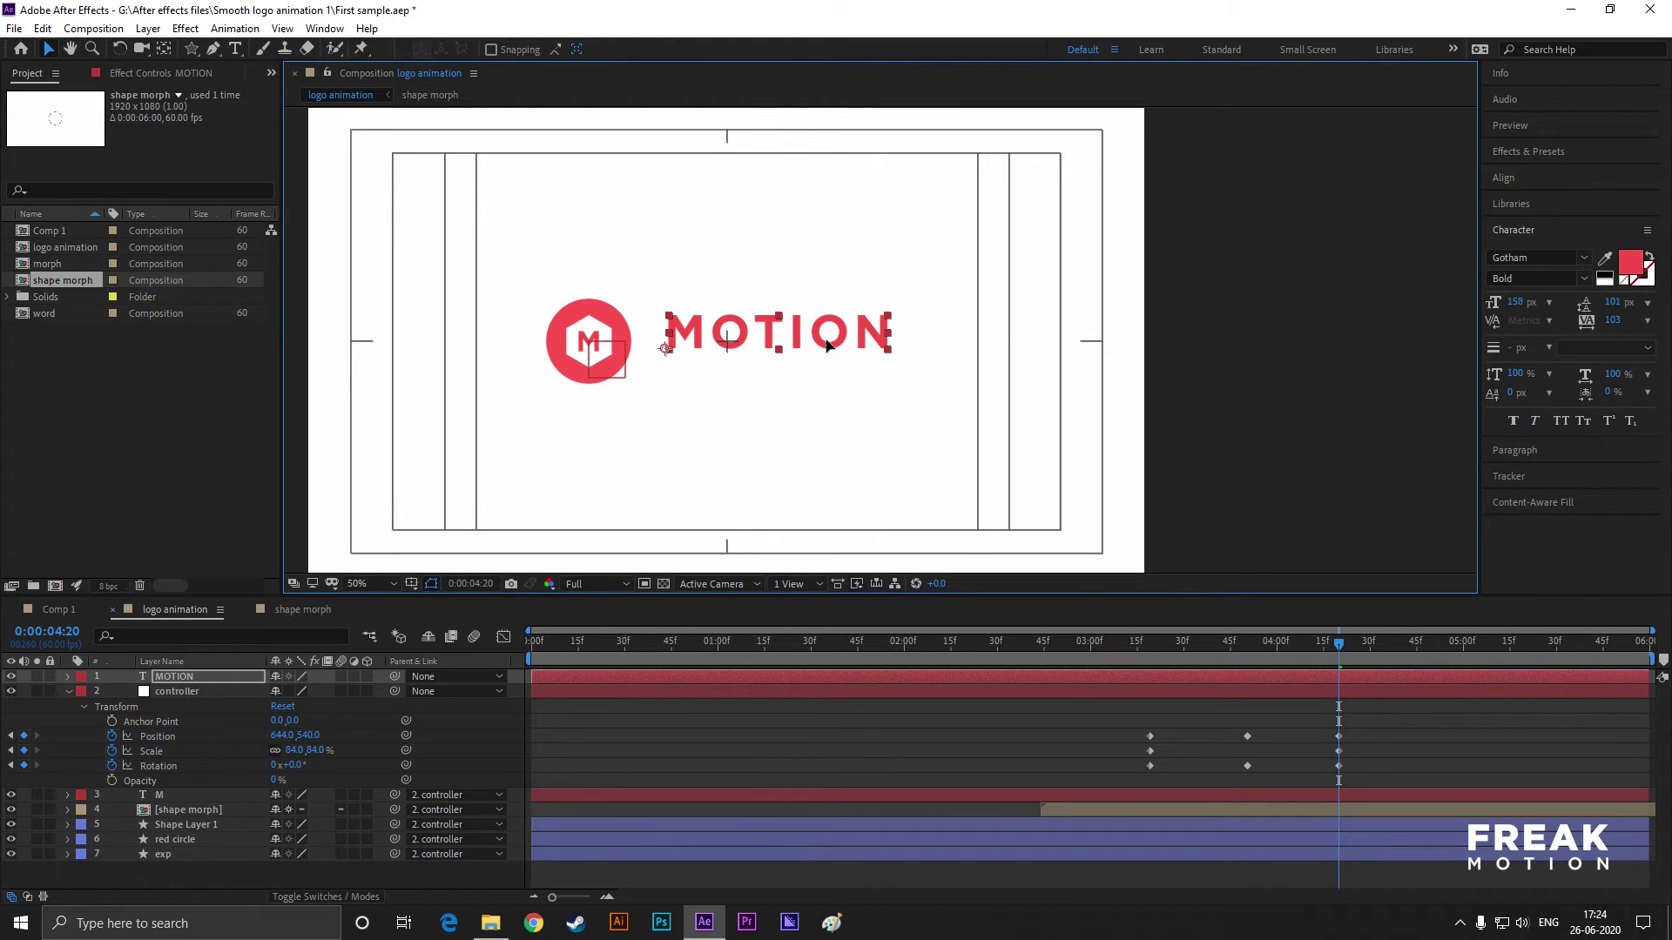
- Change the MOTION text's font to Gotham Black and move it slightly closer to the logo circle
scroll(750, 343, up, 2)
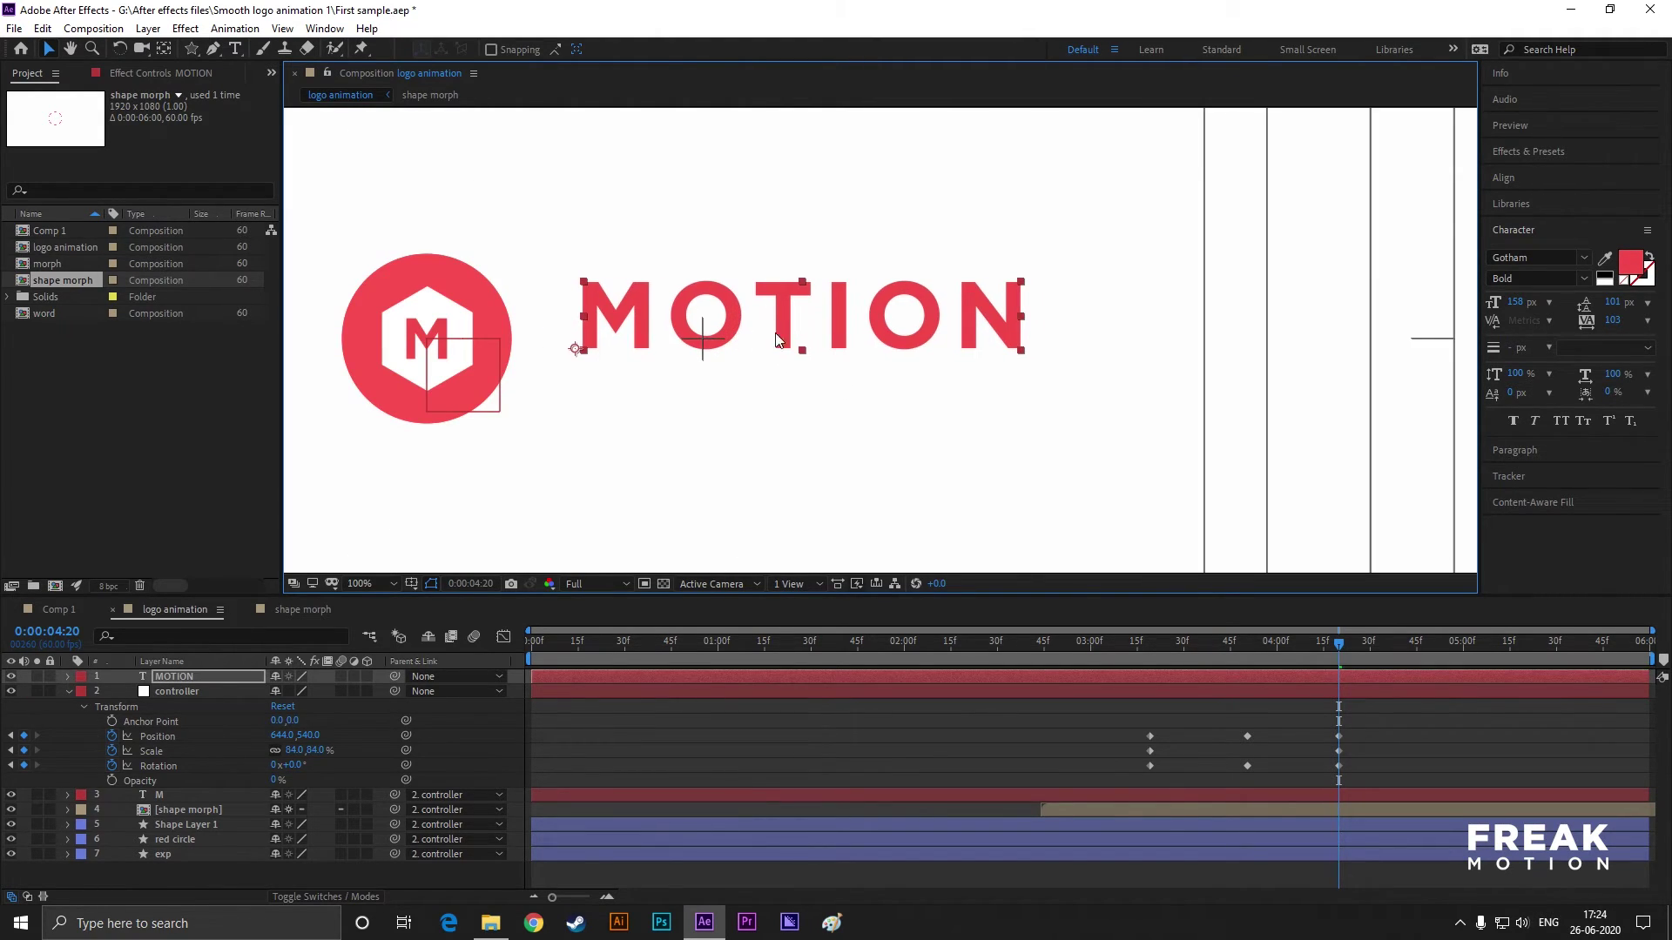
click(1535, 258)
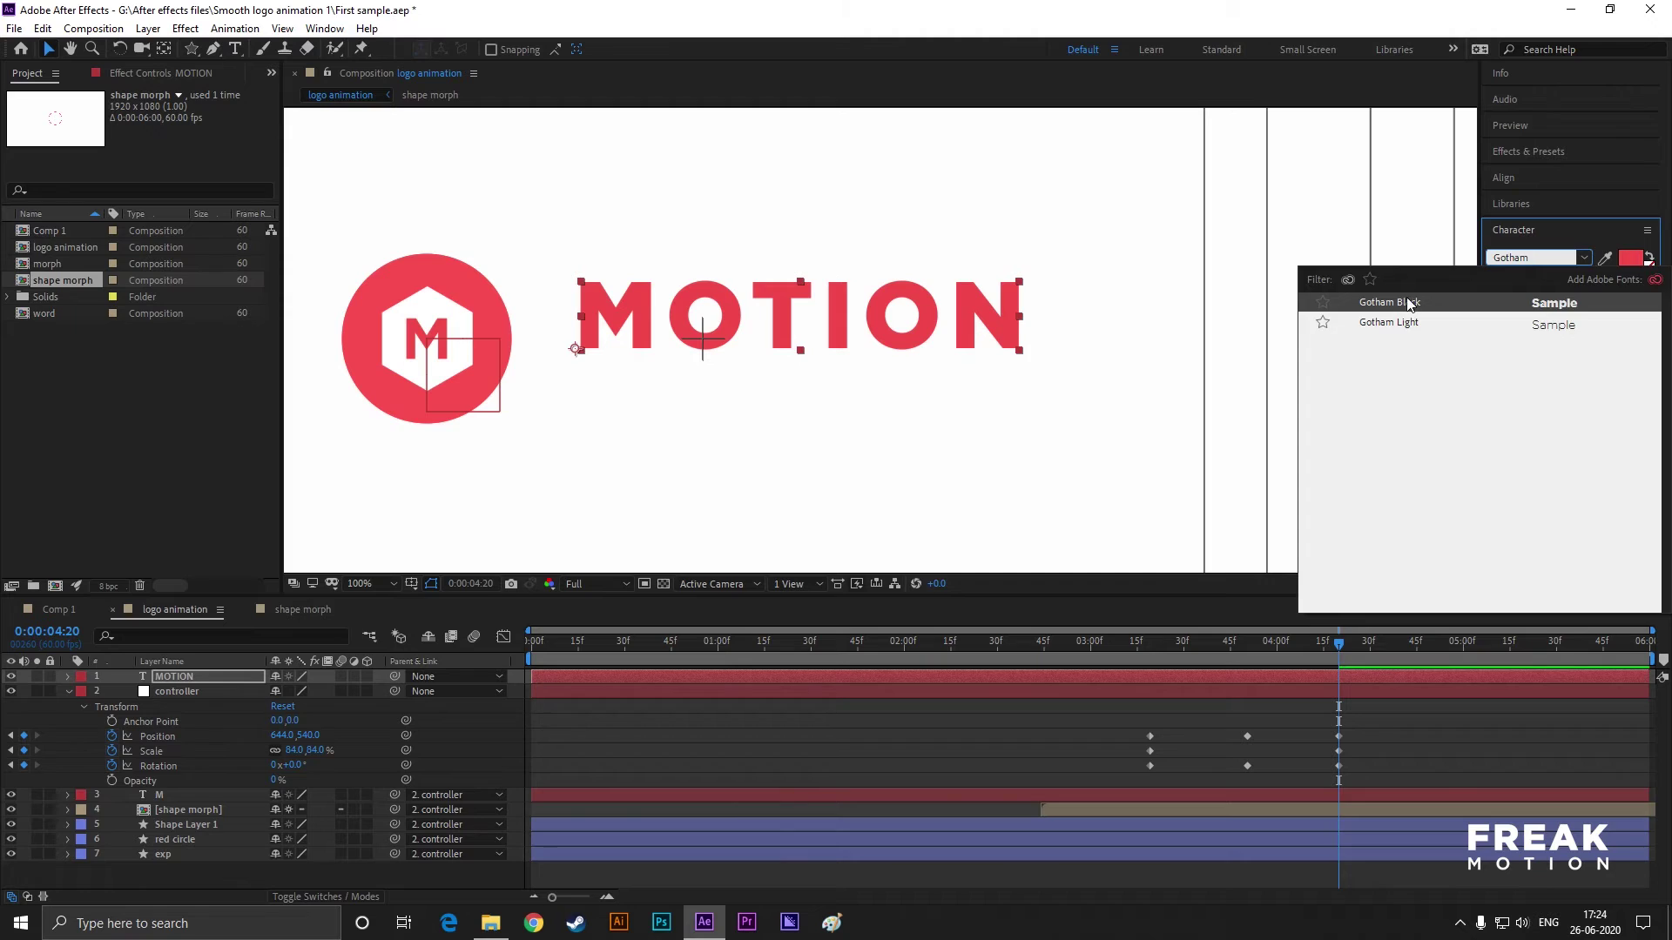
click(1407, 303)
click(1132, 370)
click(988, 344)
drag(953, 348, 942, 344)
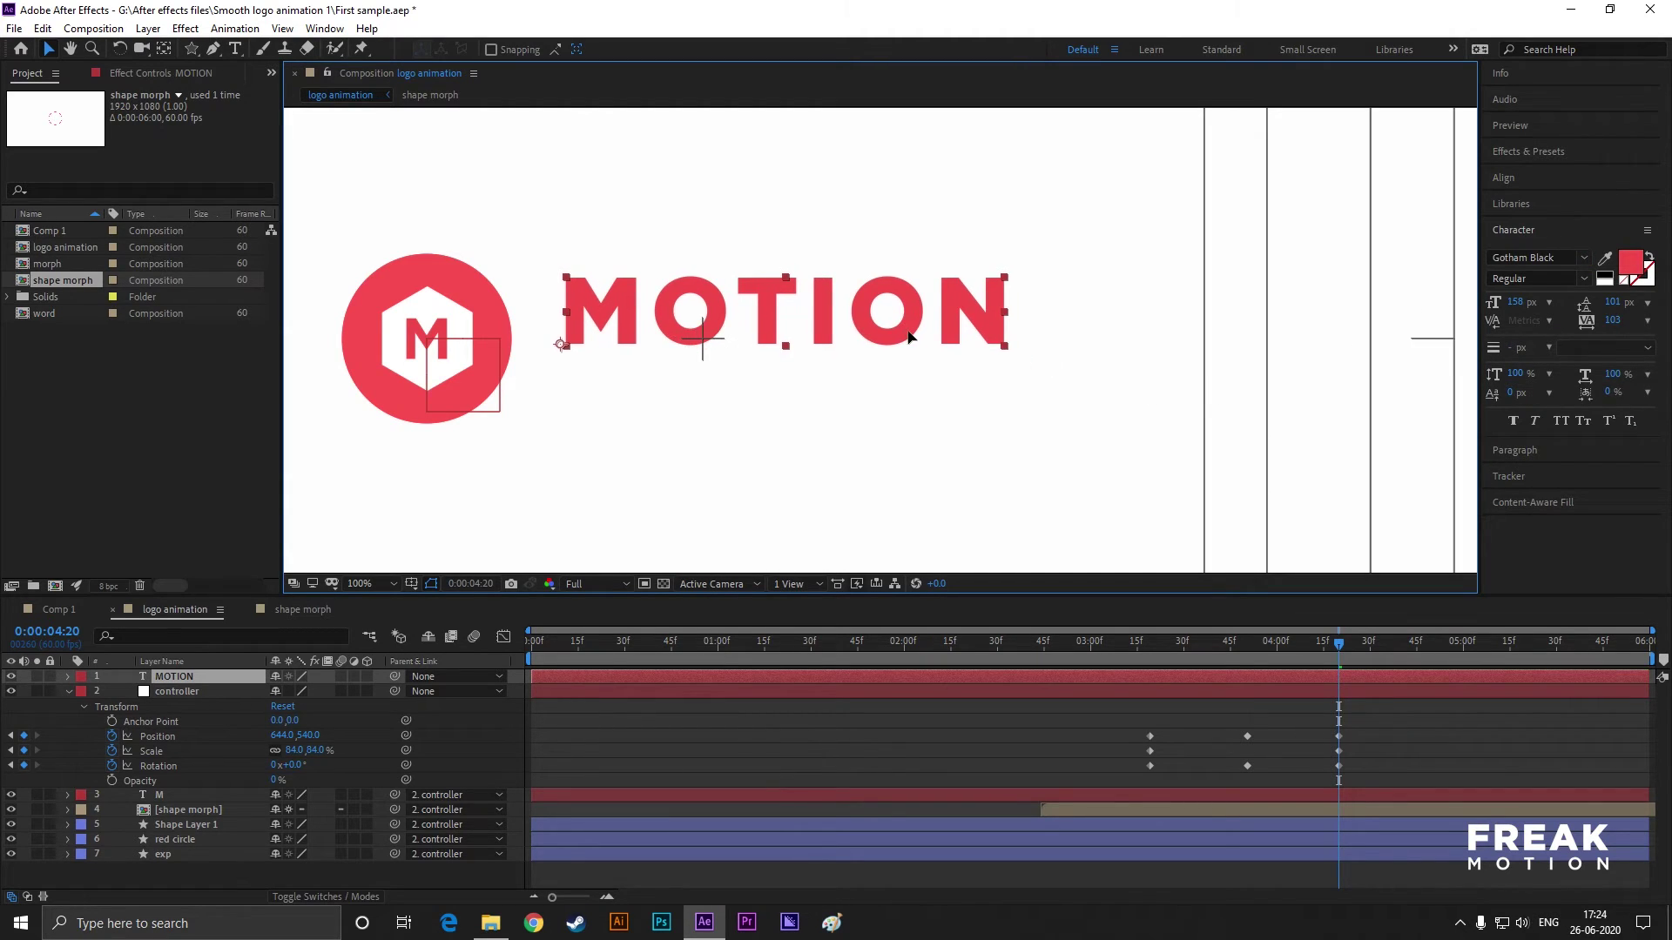
- Collapse the controller's properties and fine-tune the MOTION text's position beside the logo circle
click(1515, 451)
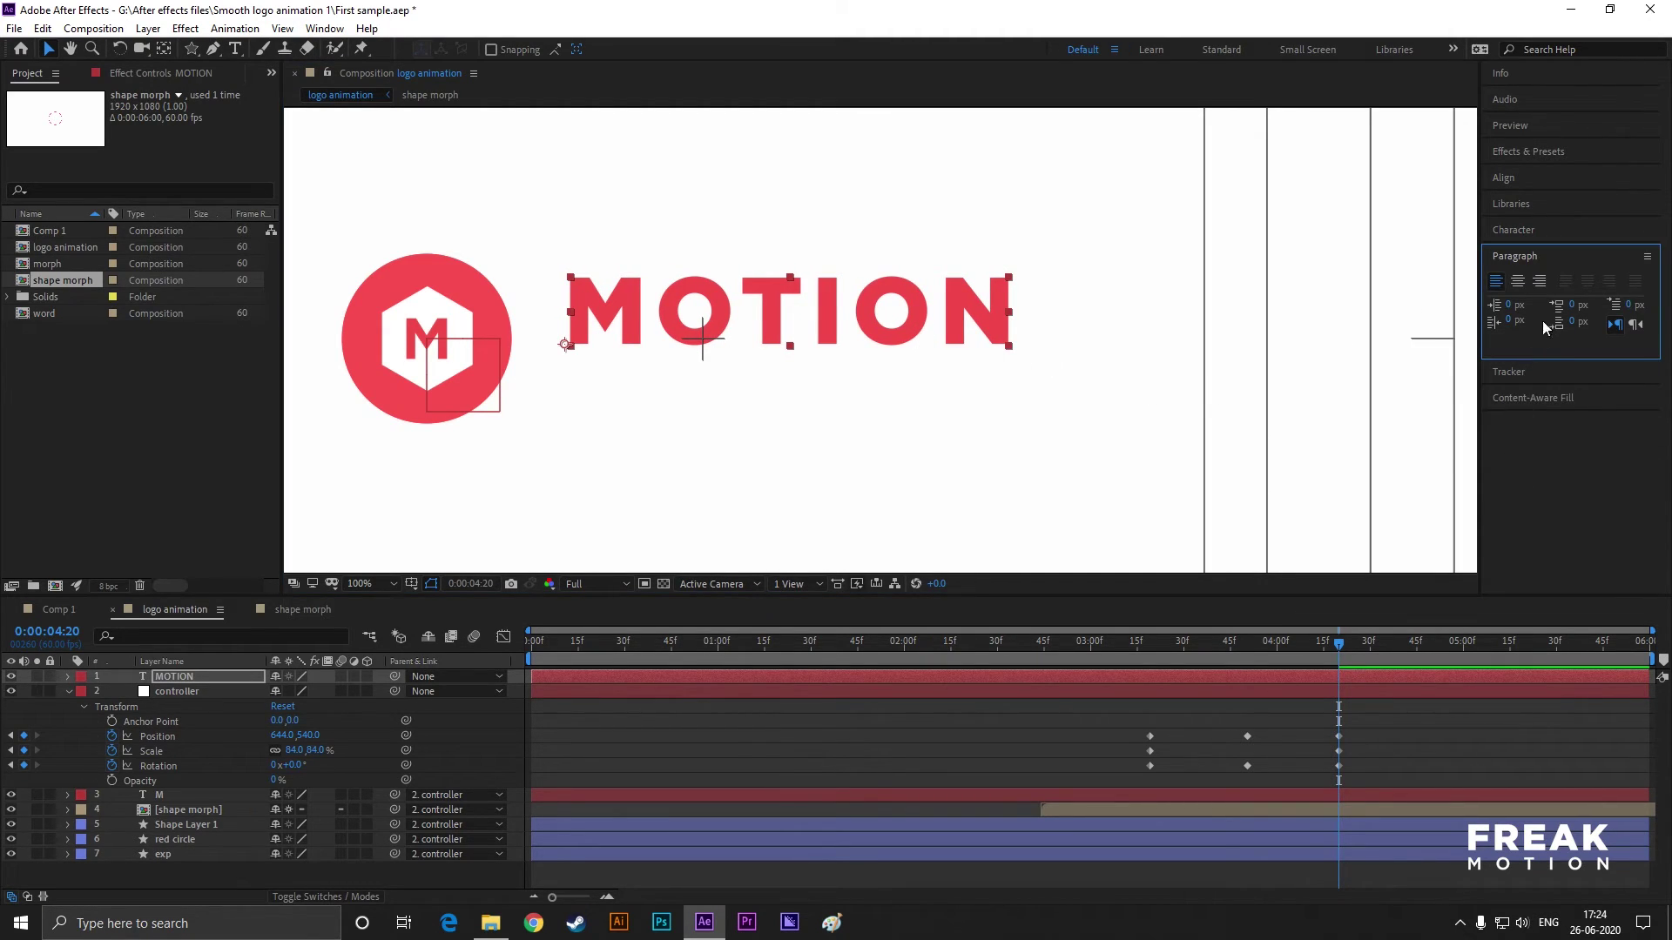
scroll(787, 377, down, 2)
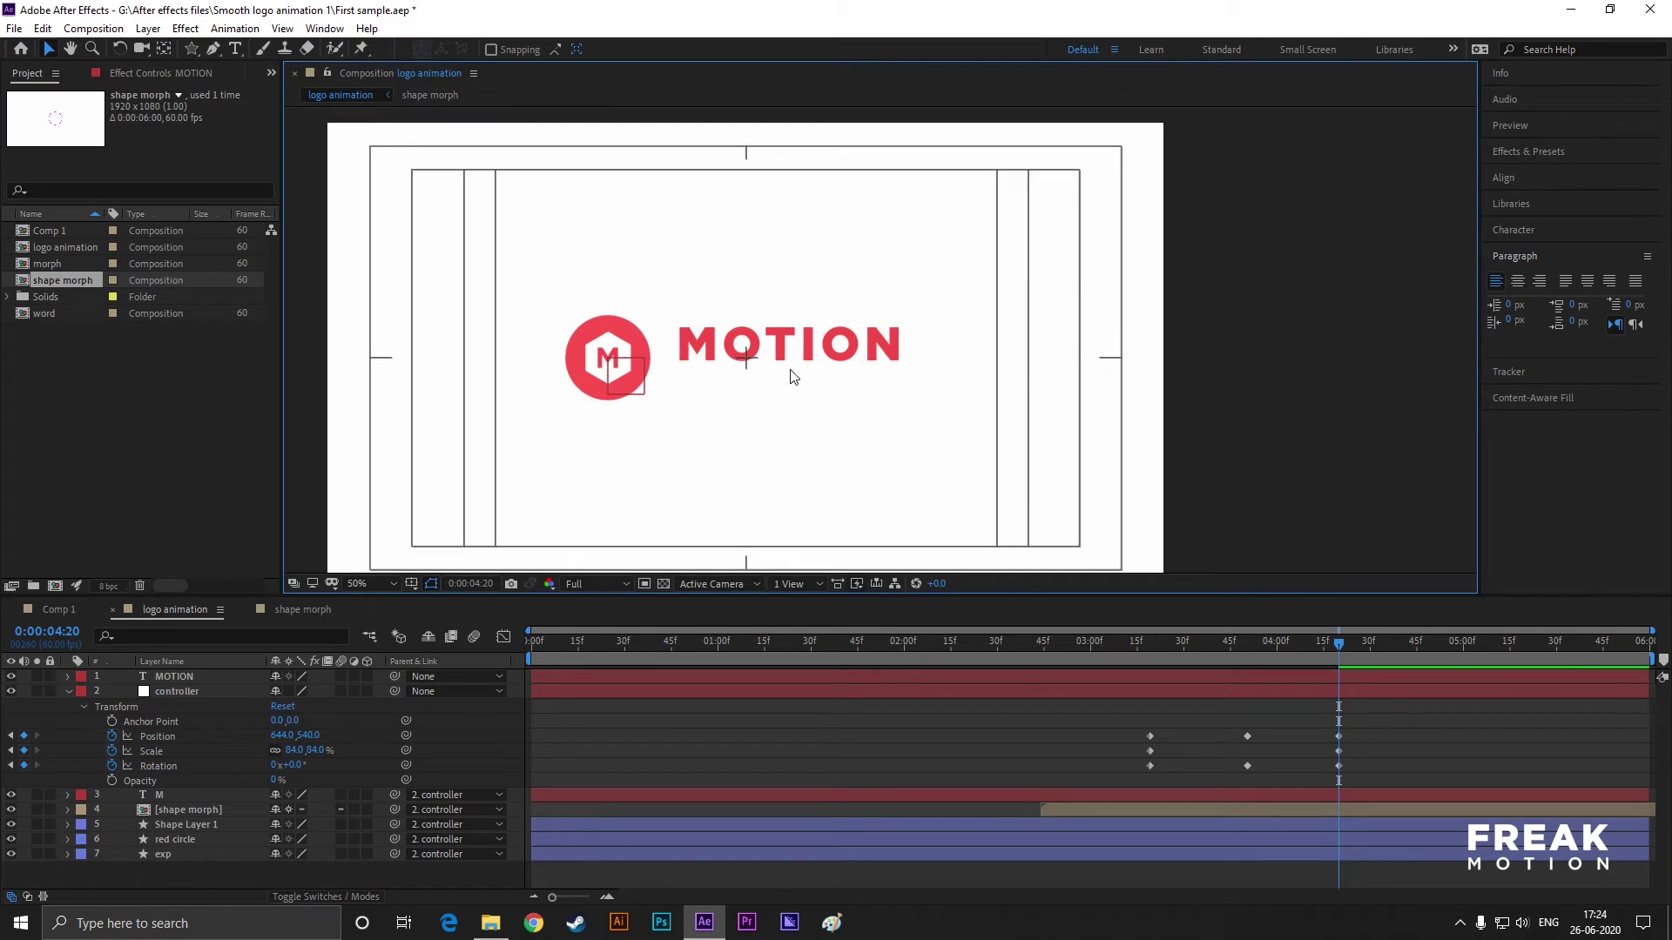
scroll(786, 392, up, 2)
click(68, 693)
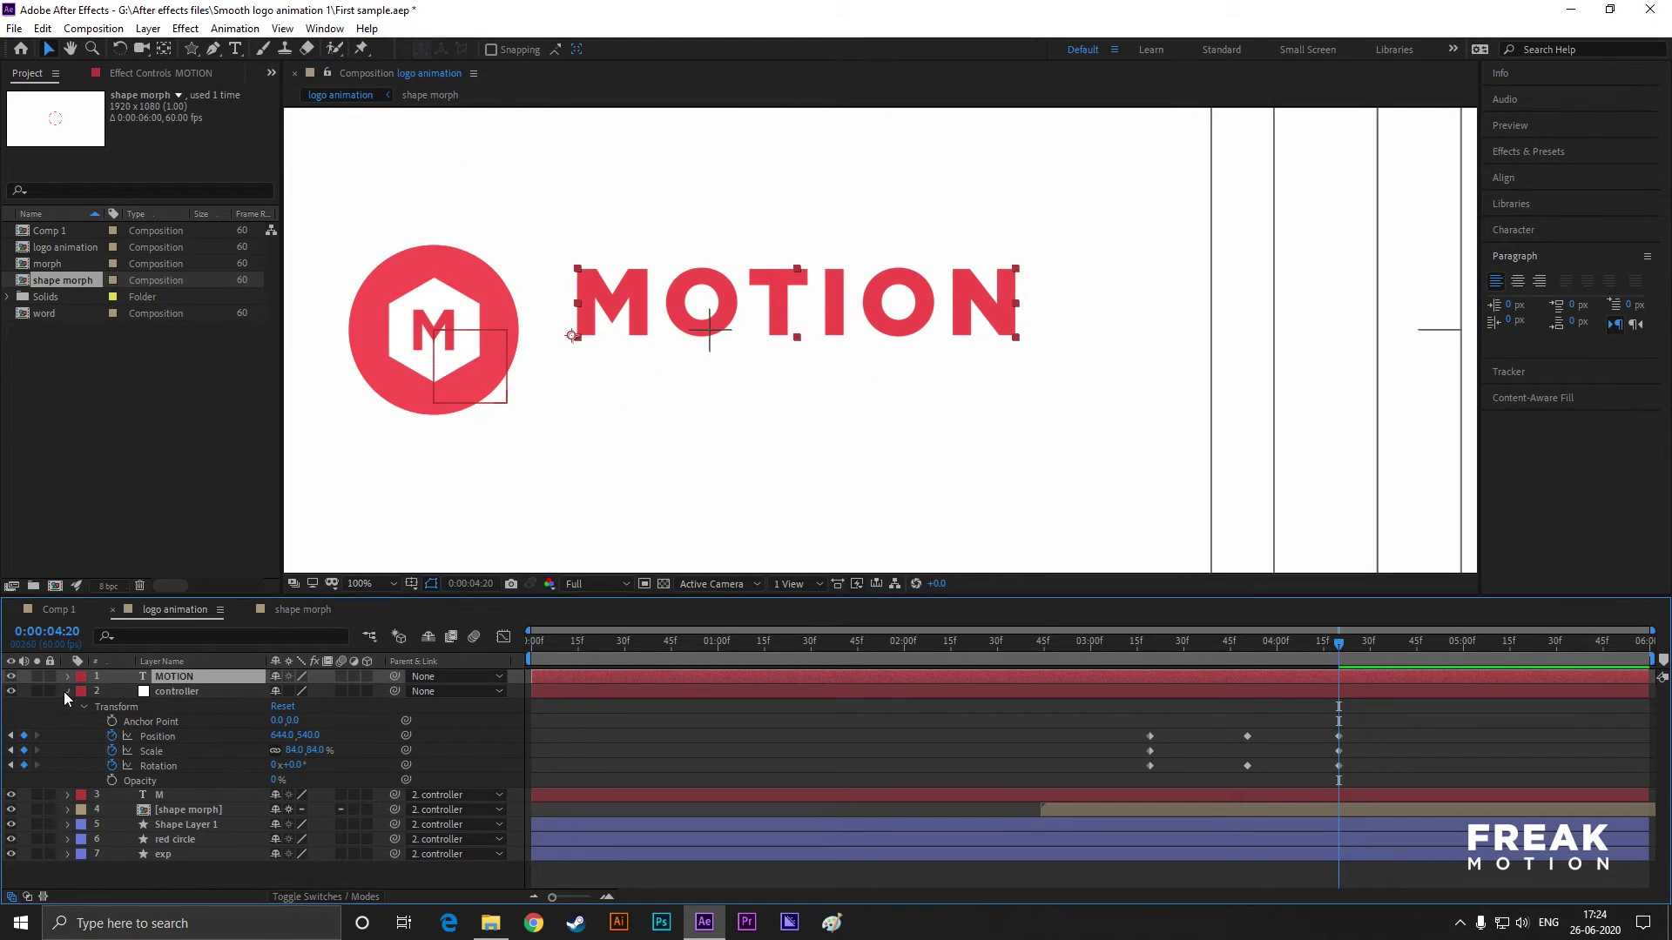
click(710, 338)
drag(710, 338, 713, 339)
click(688, 381)
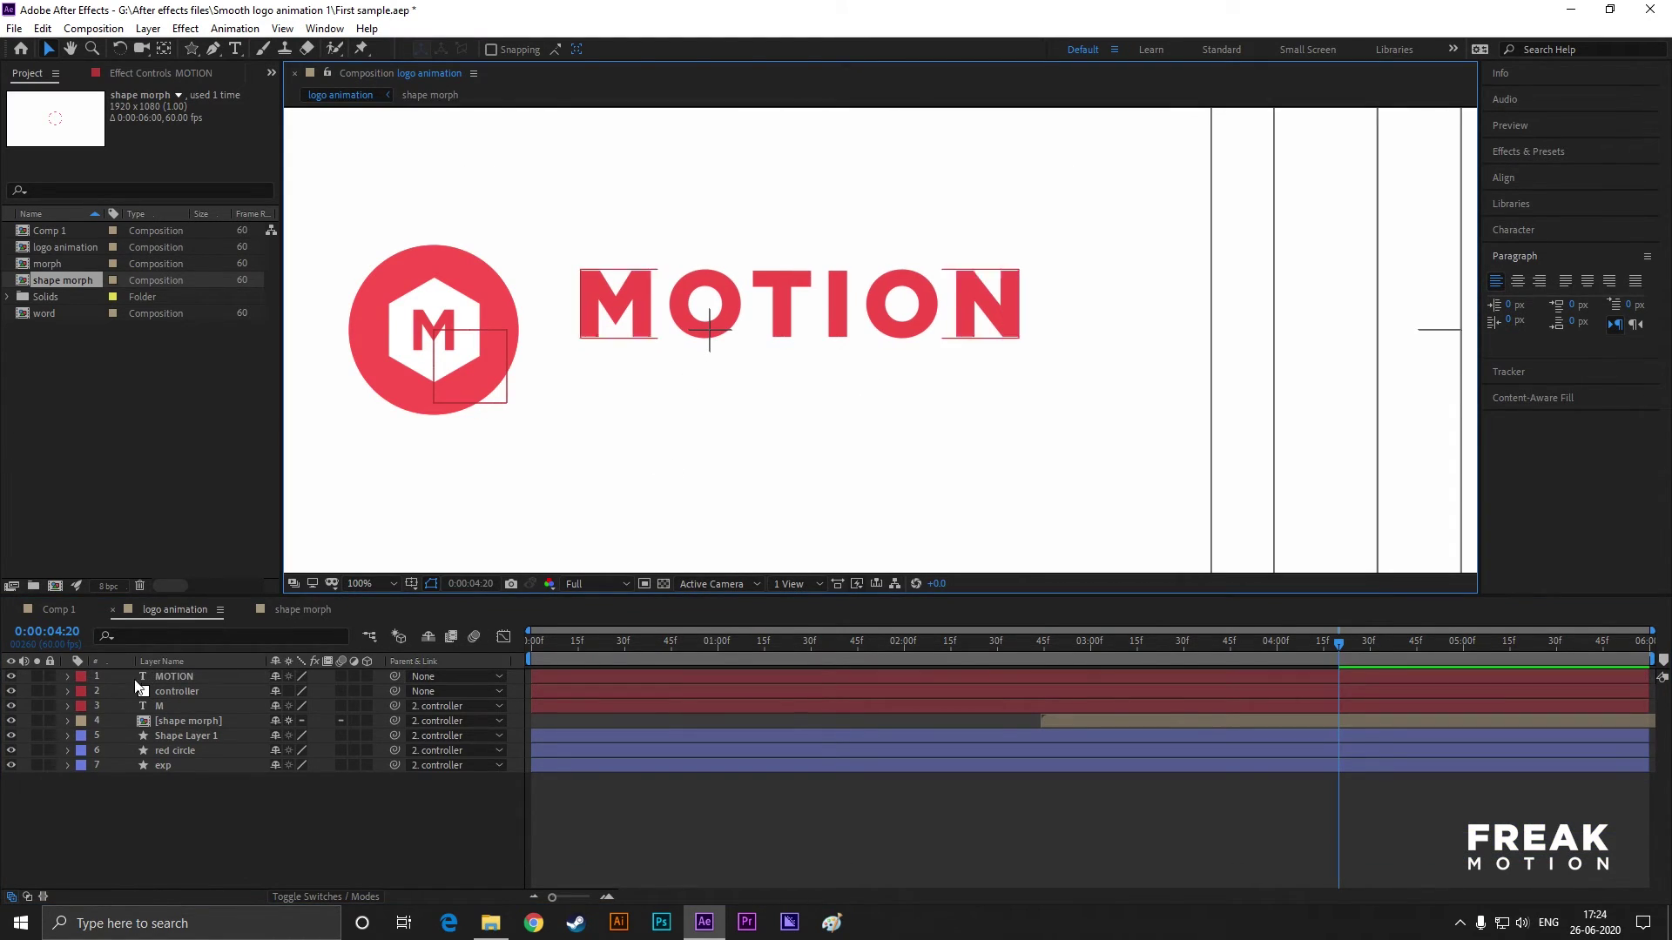
- Give the MOTION text an animator with Tracking Amount 1172 and Opacity 0%
click(67, 677)
click(376, 691)
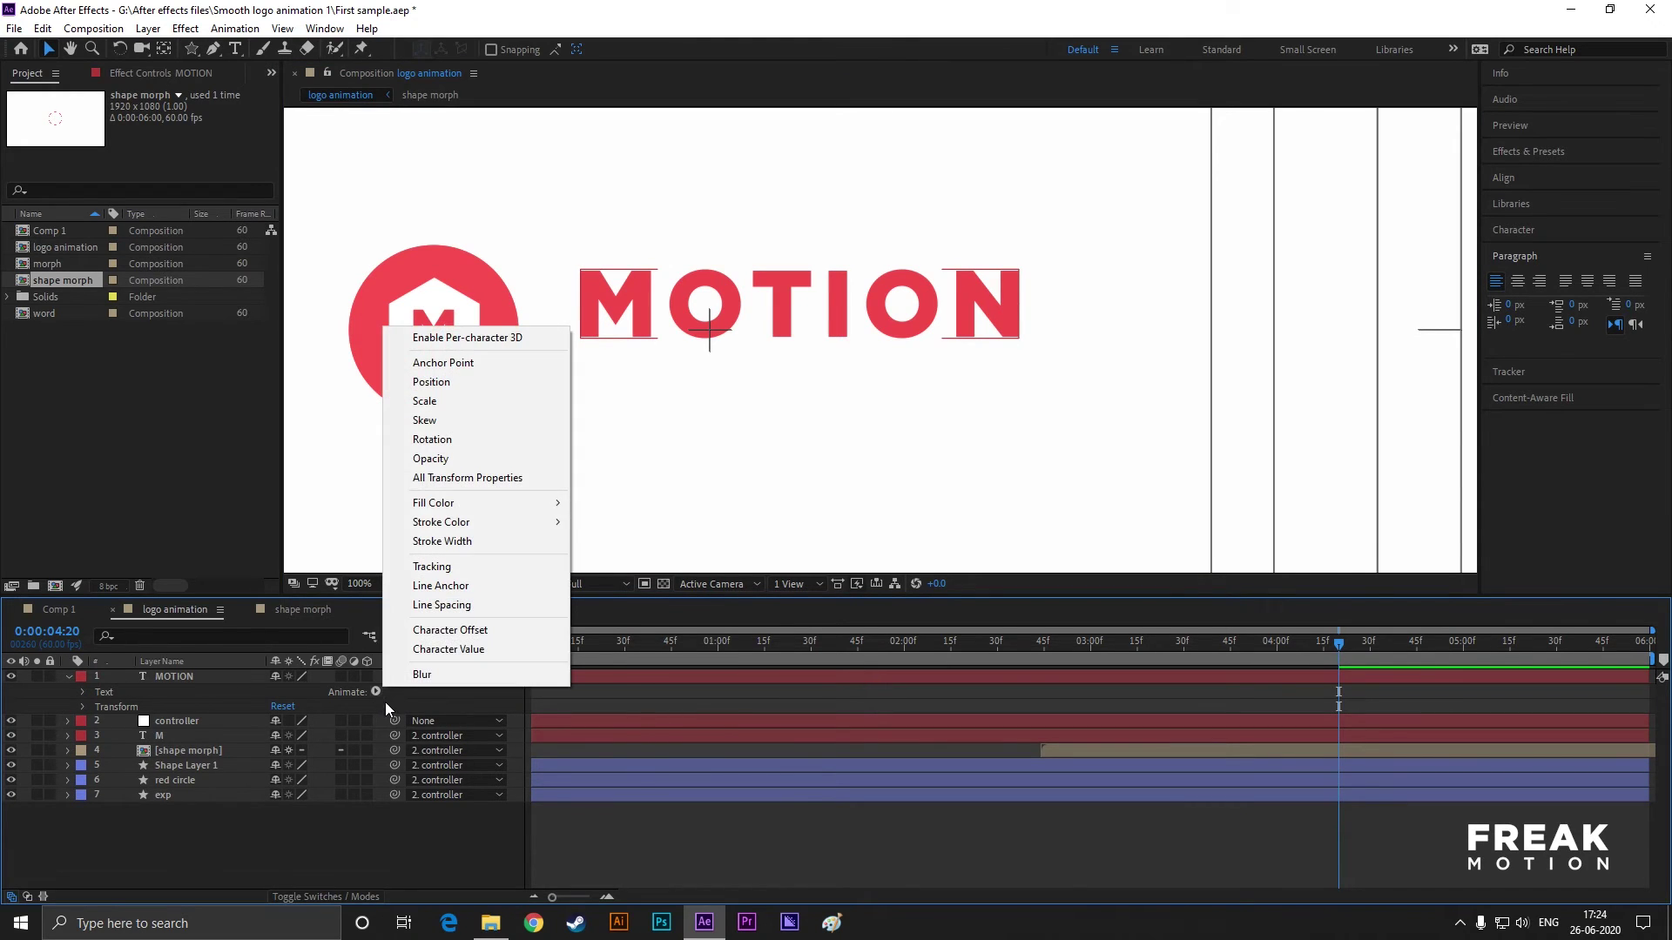
click(451, 566)
drag(272, 794, 1302, 801)
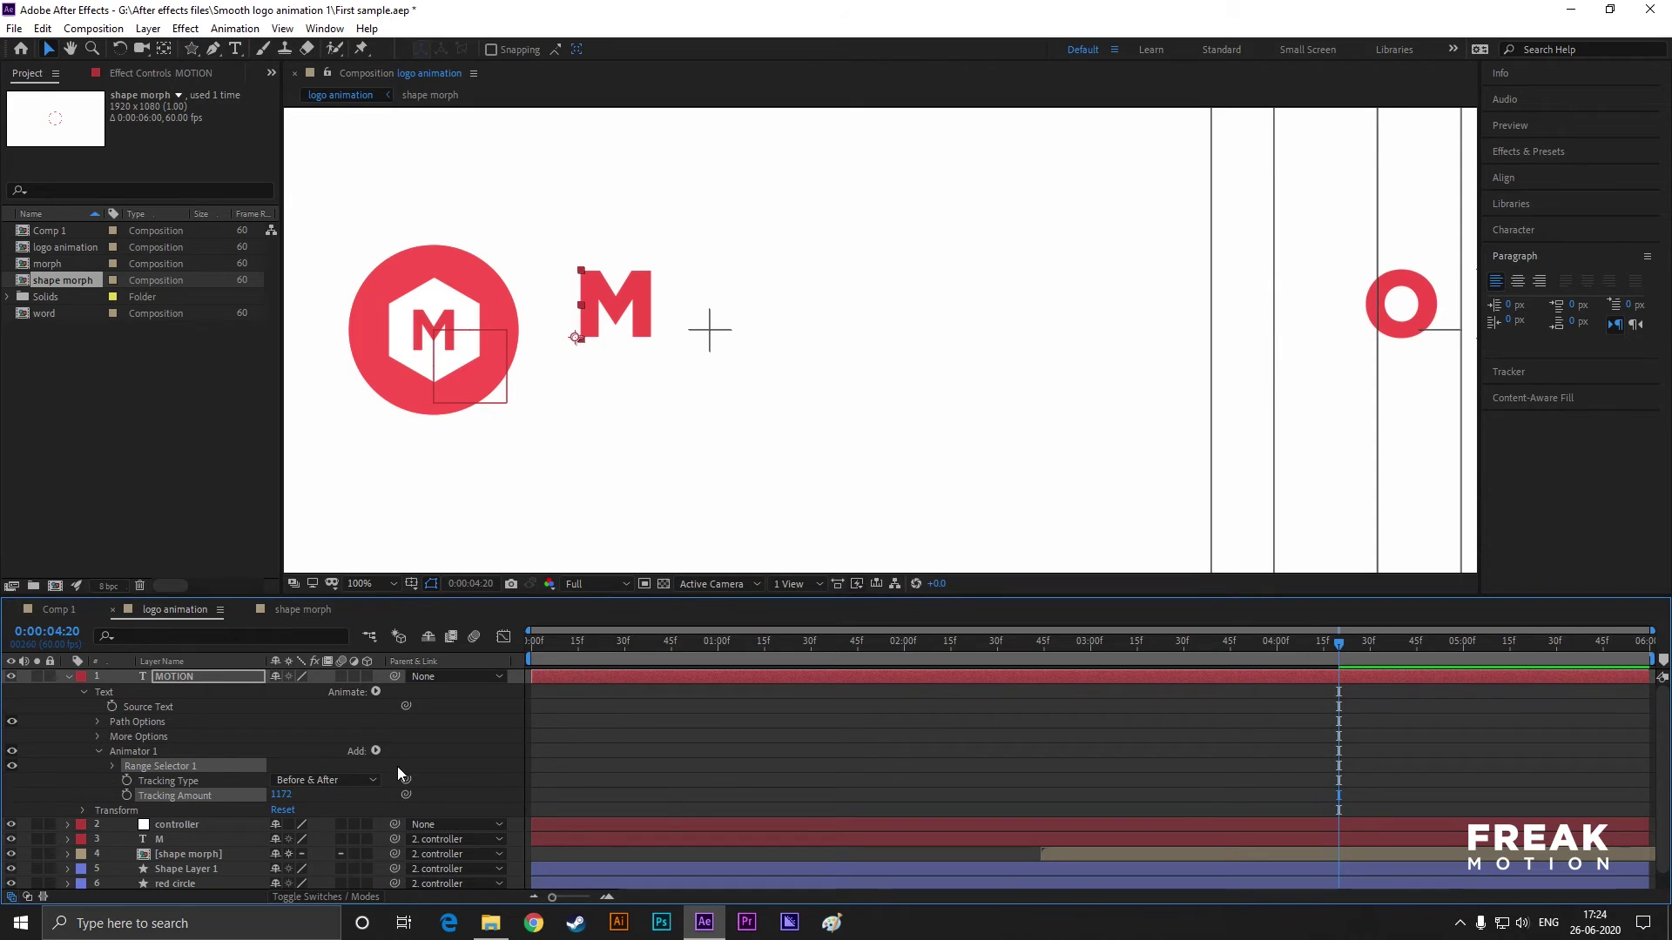
click(375, 750)
mouse_move(423, 757)
click(529, 540)
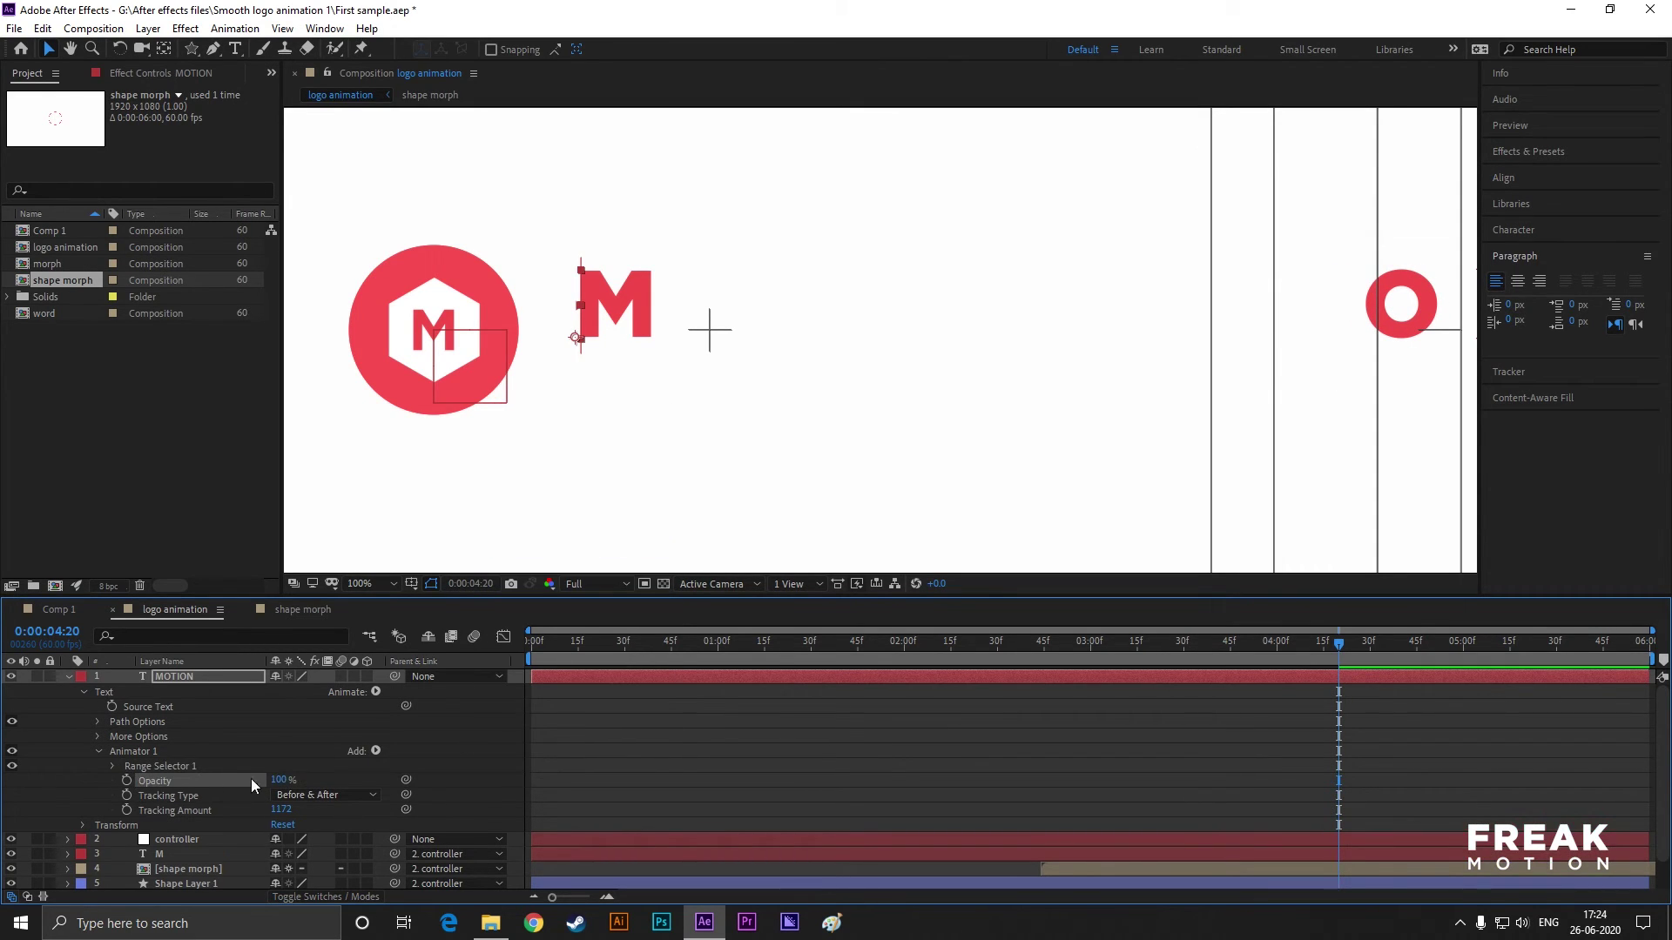
text(0)
key(Return)
- Keyframe the animator's Range Selector Start from 0% just before 0:00:04:20 to 100% at 0:00:04:45, and scrub through the reveal
drag(1325, 658, 1417, 655)
click(111, 767)
click(141, 781)
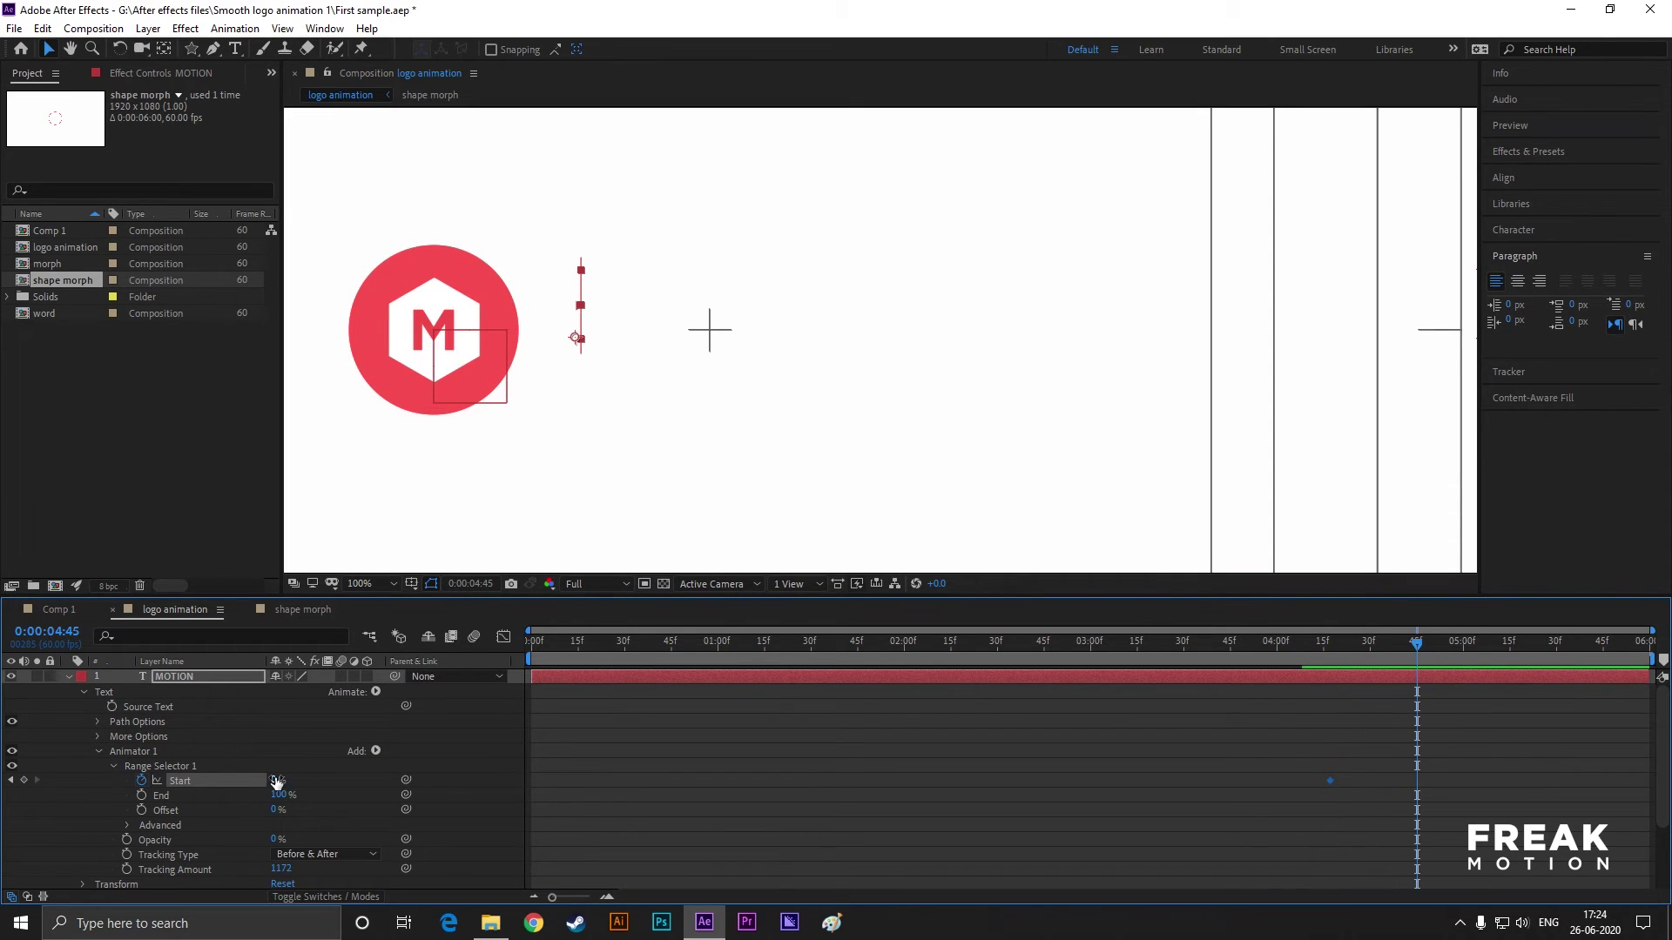
drag(276, 781, 981, 779)
scroll(784, 461, down, 2)
drag(1421, 653, 1472, 682)
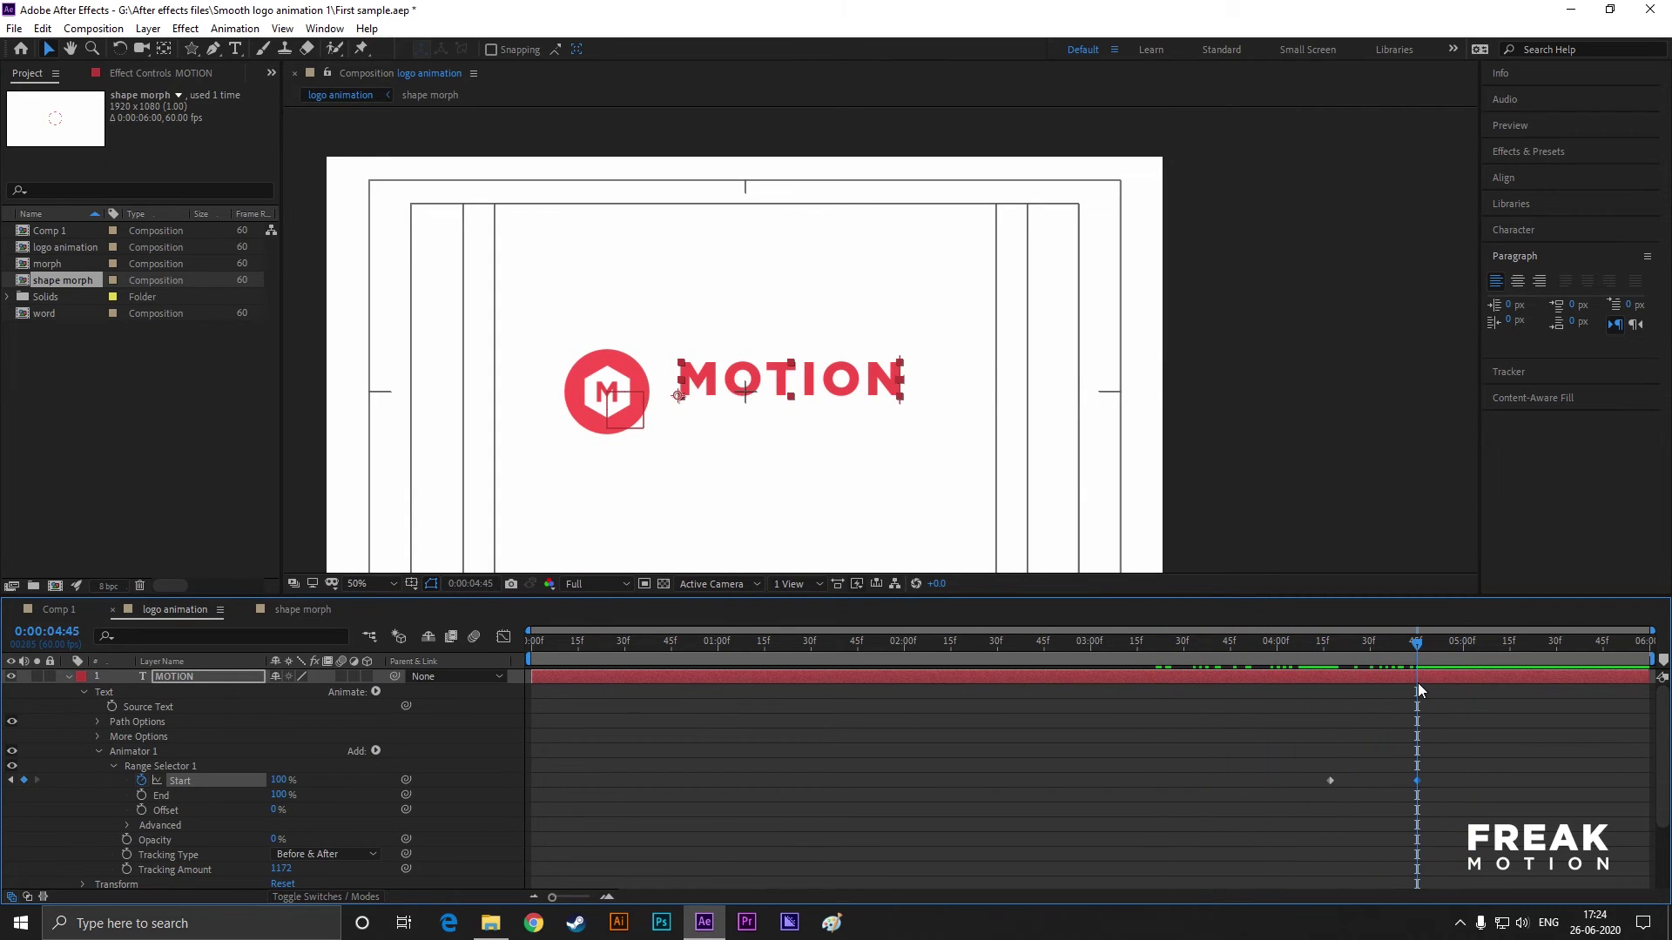
- Add a red text layer reading "GRAPHICS" below the word MOTION
click(730, 468)
click(234, 49)
click(682, 454)
text(GRAPHICSS)
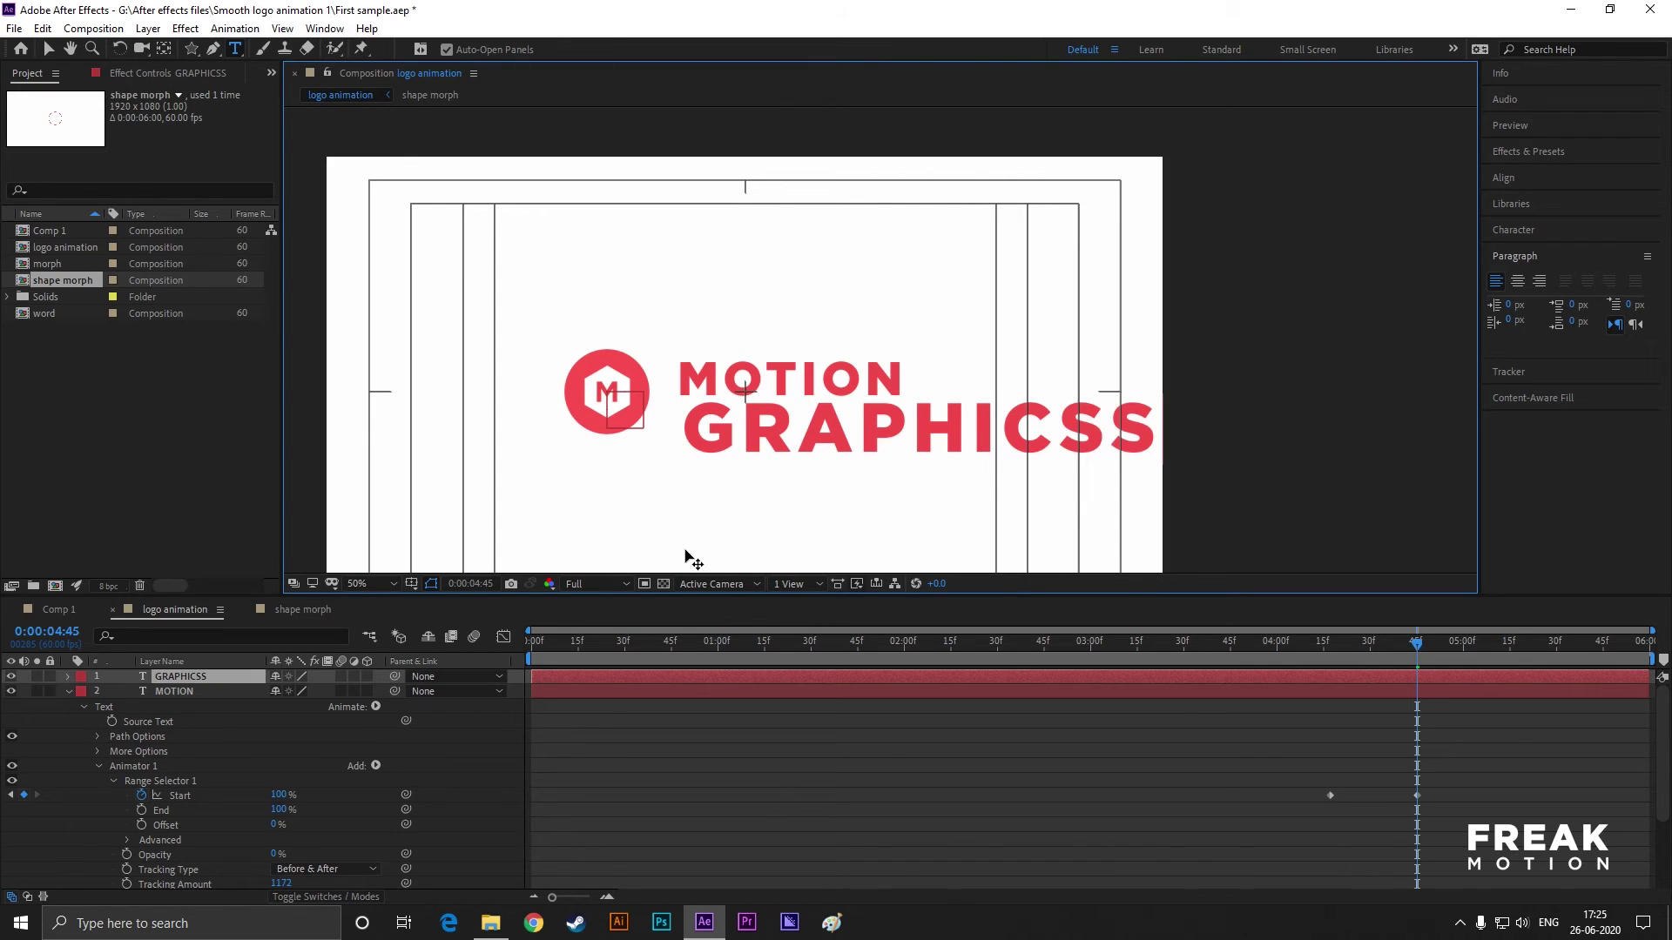
key(BackSpace)
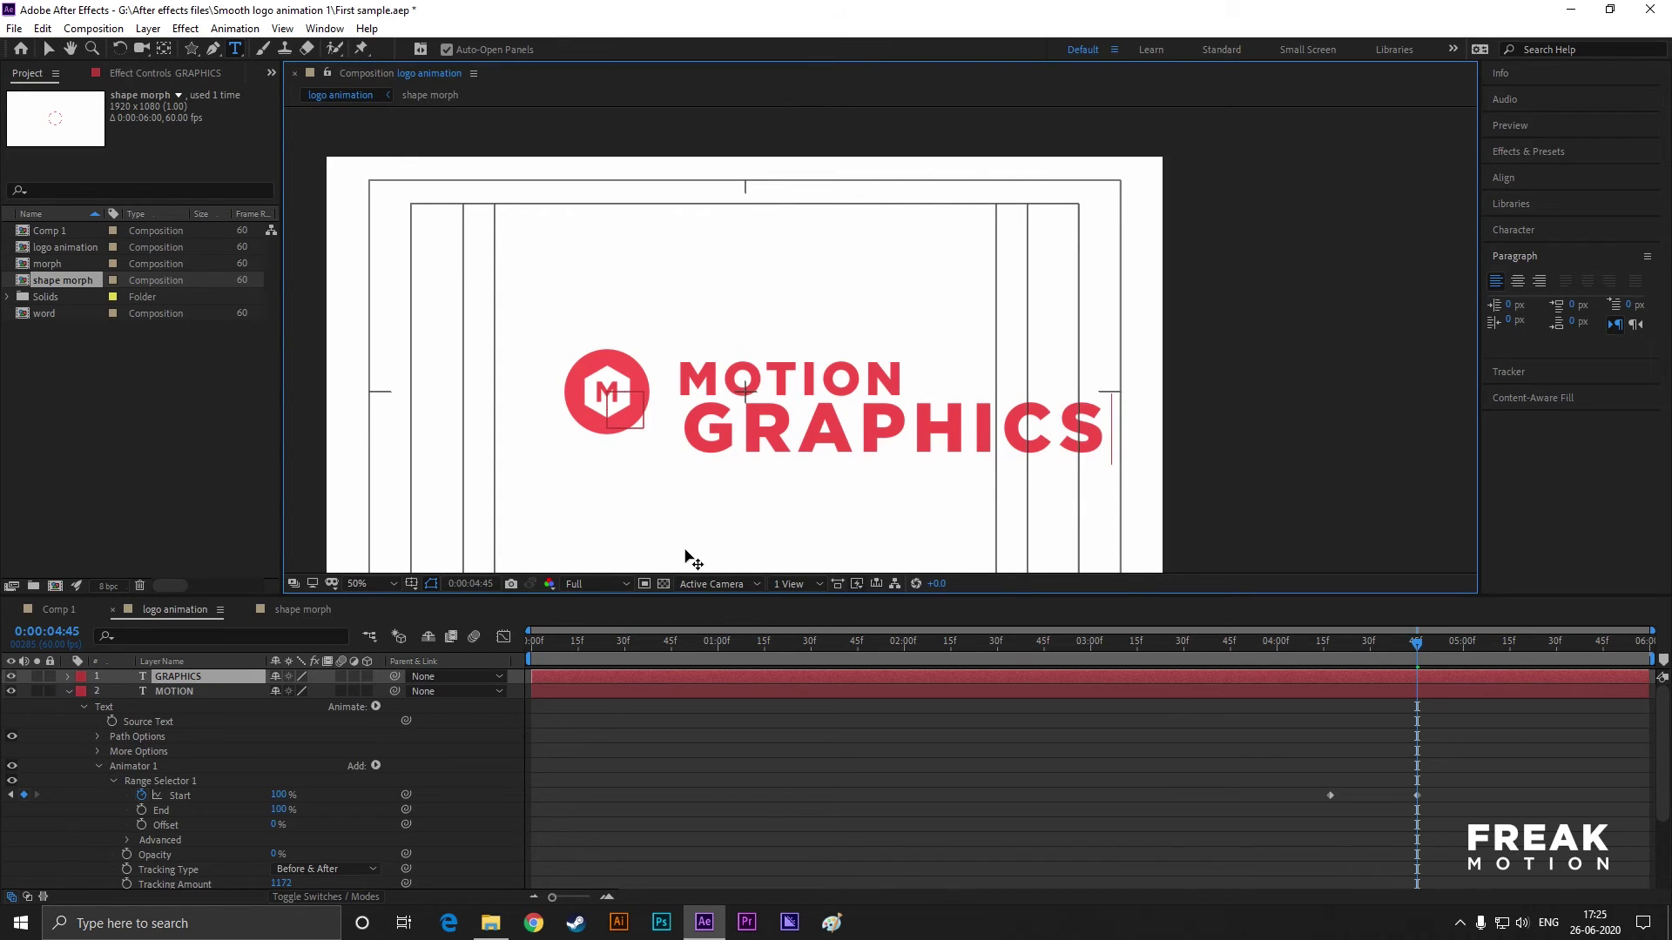
- Scale down the GRAPHICS text and place it directly beneath MOTION, with their left edges aligned
click(48, 52)
drag(1103, 404, 1046, 433)
scroll(812, 434, up, 1)
drag(786, 453, 781, 392)
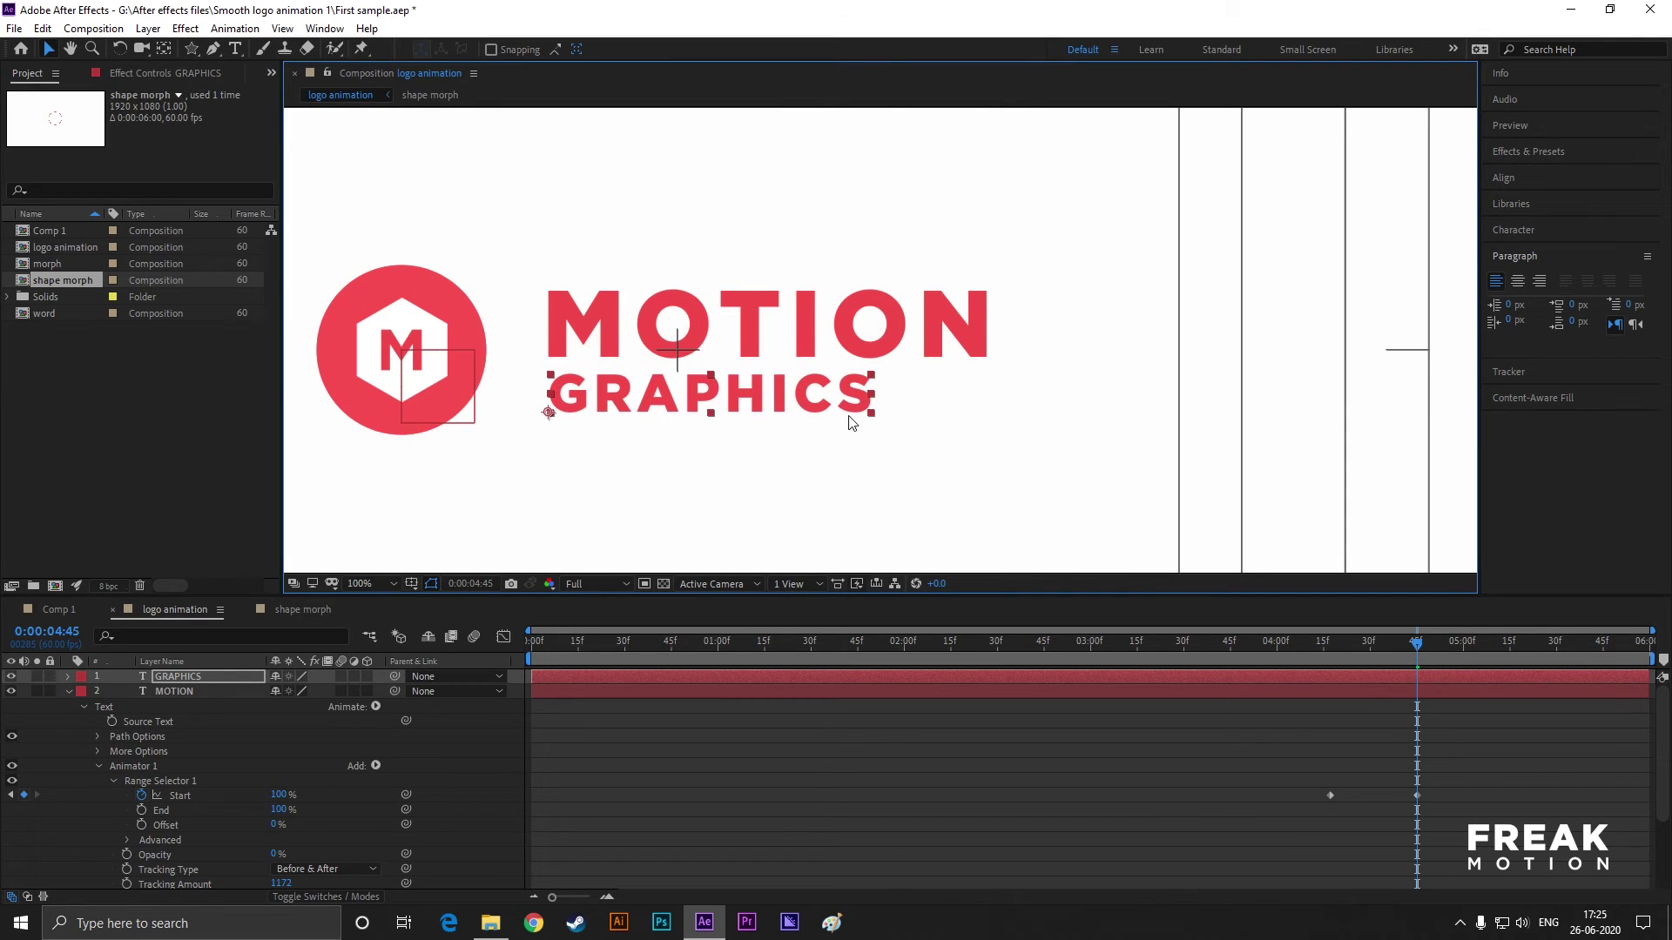
click(848, 420)
click(862, 387)
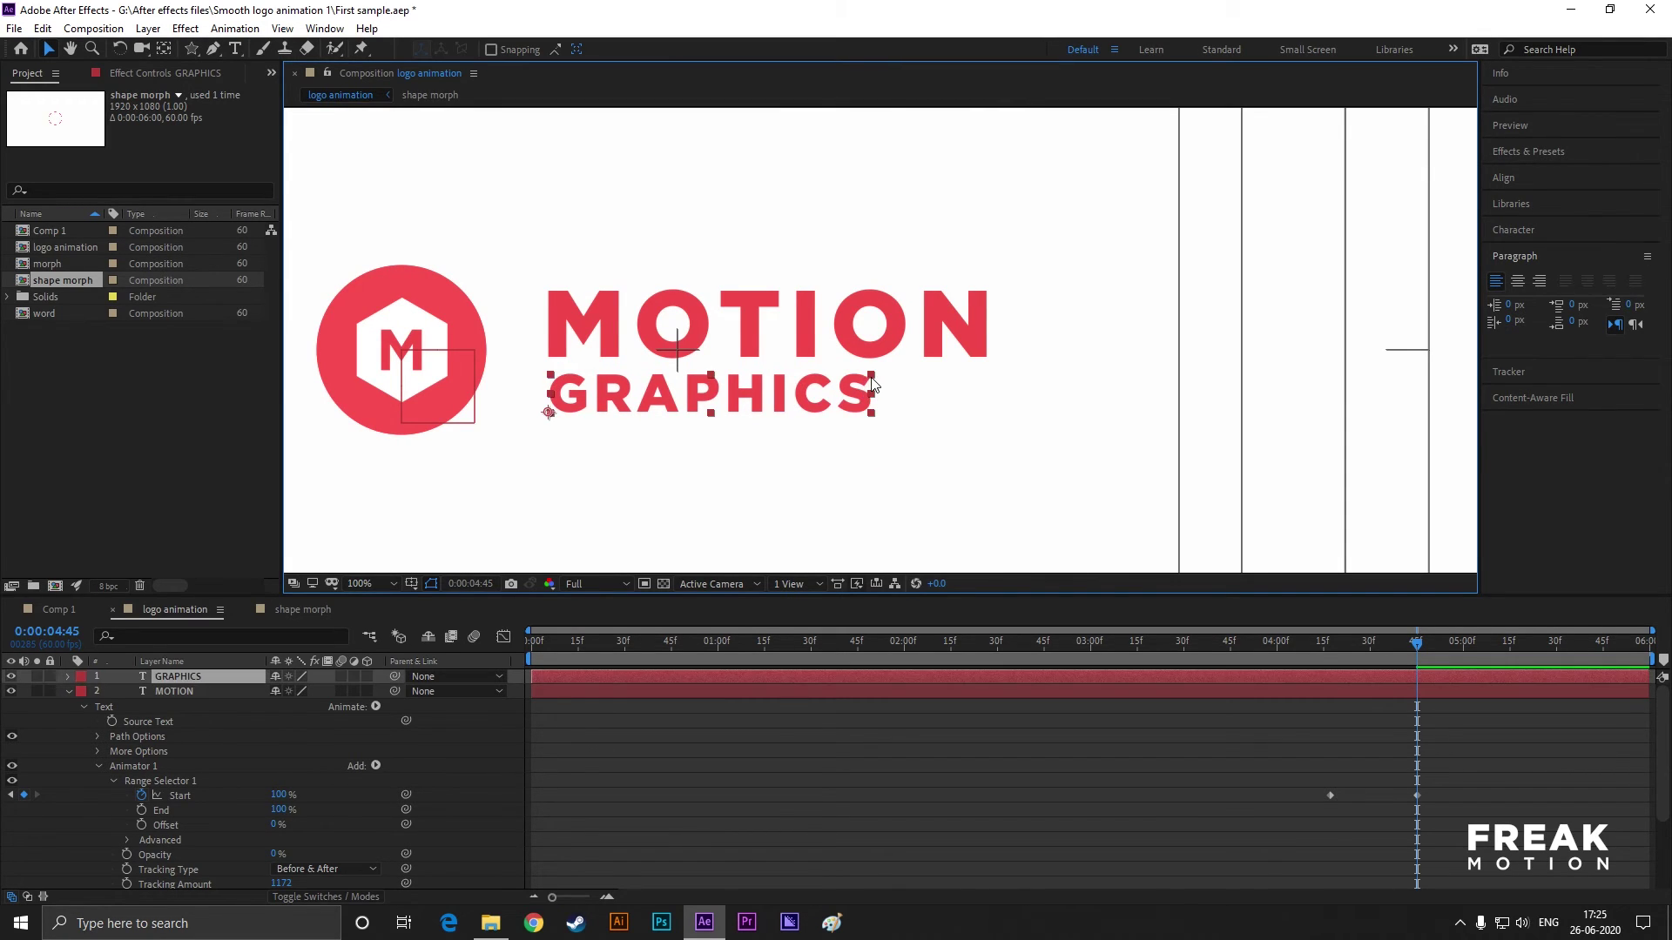
- Set the GRAPHICS text to Gotham Bold with a tracking of 1000
click(1513, 229)
click(1583, 257)
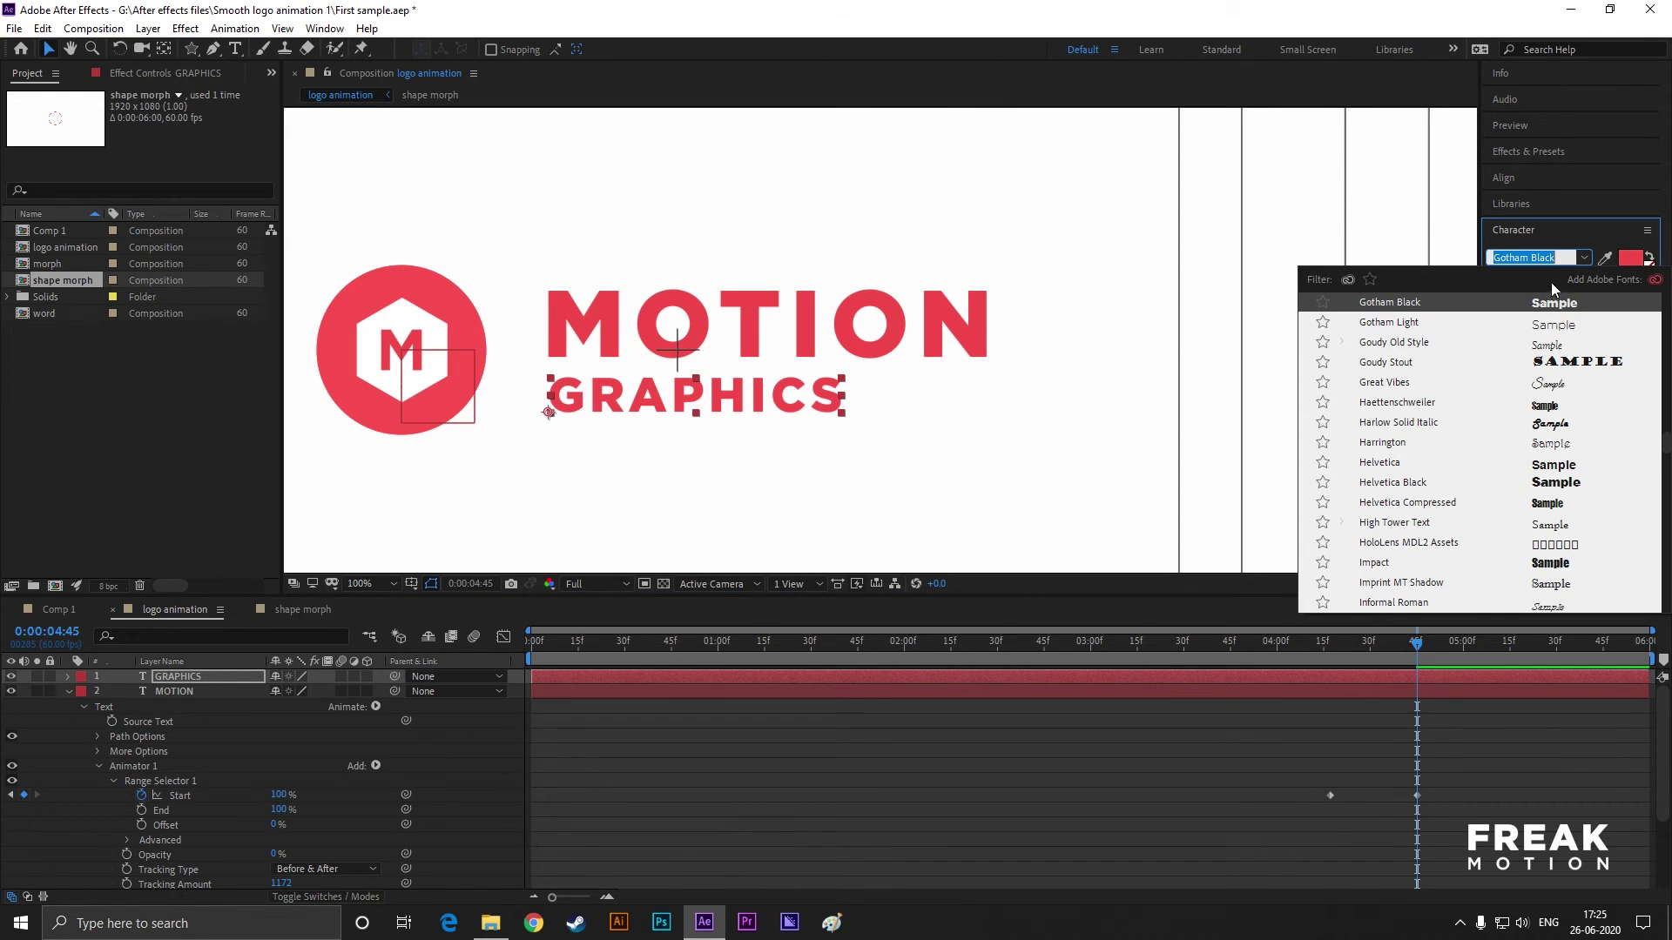
key(BackSpace)
key(BackSpace)
key(BackSpace)
key(BackSpace)
key(BackSpace)
key(BackSpace)
key(Return)
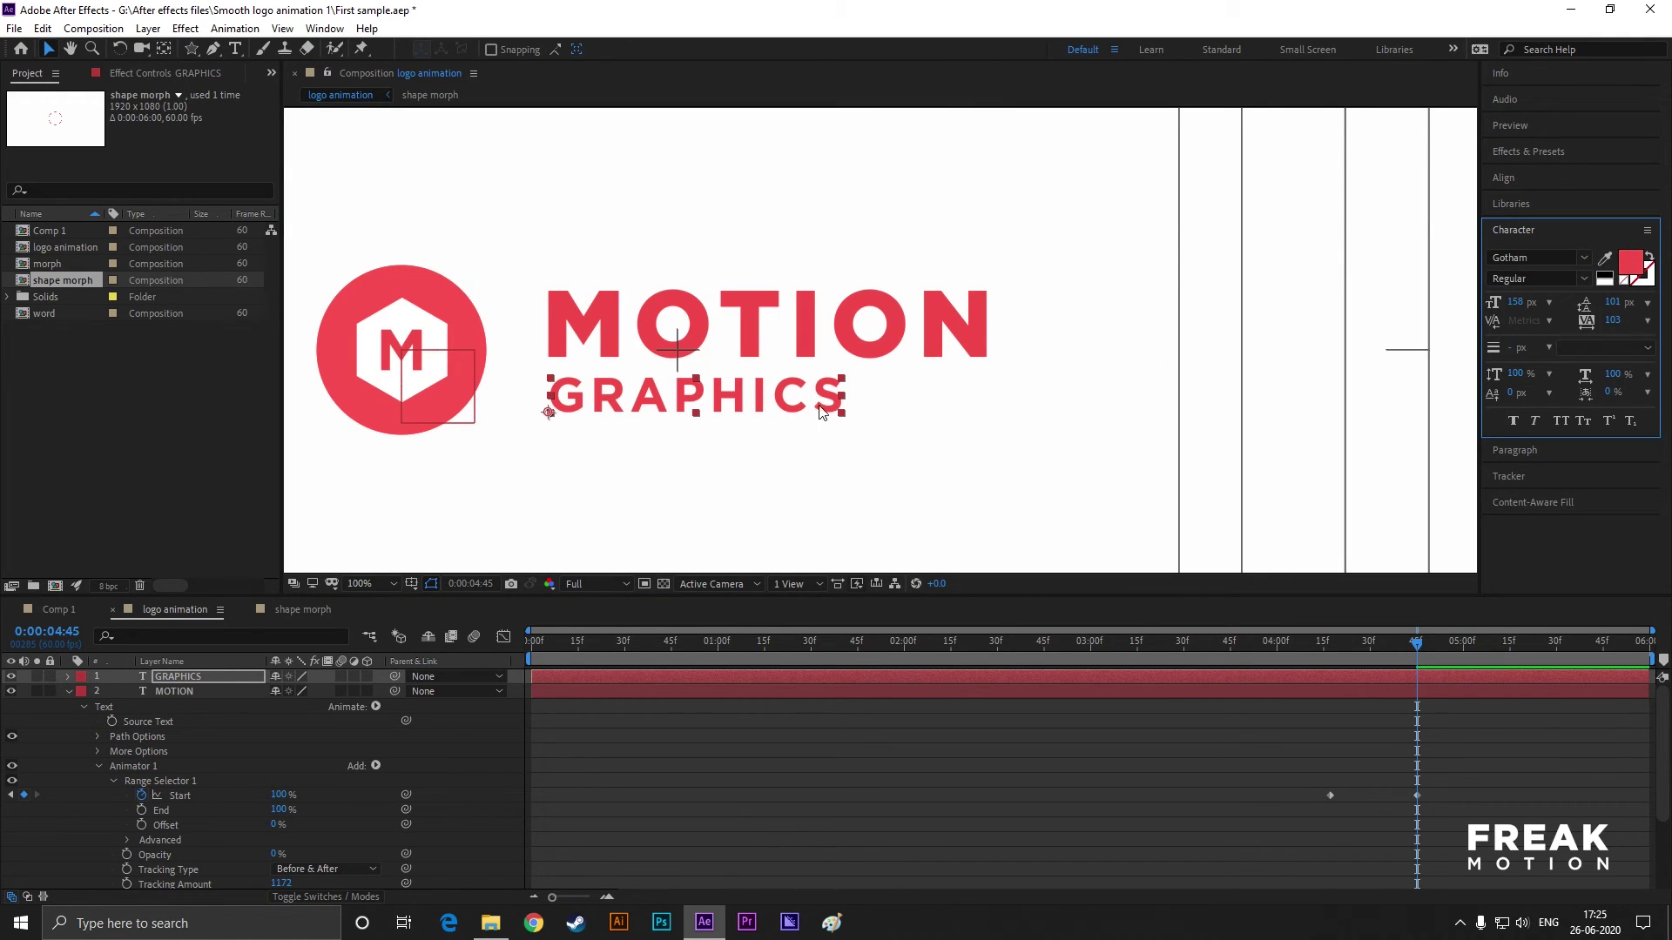
text(1000)
key(Return)
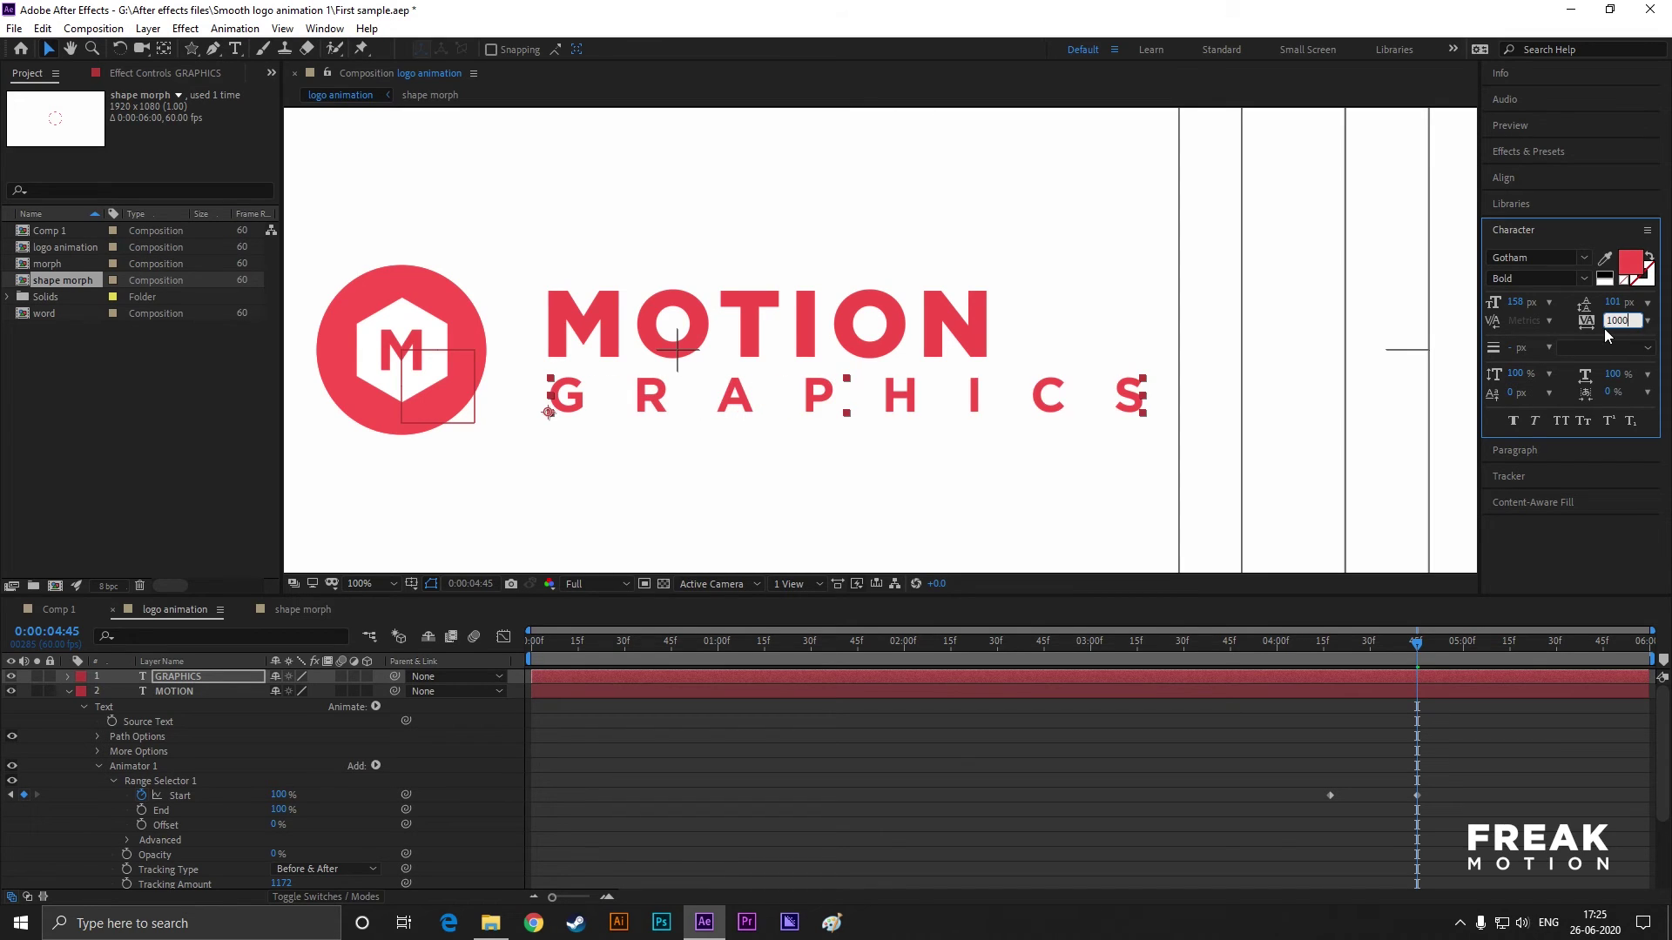
- Scale the GRAPHICS text to about 26% and fit it to the width of MOTION
drag(1140, 380, 1093, 390)
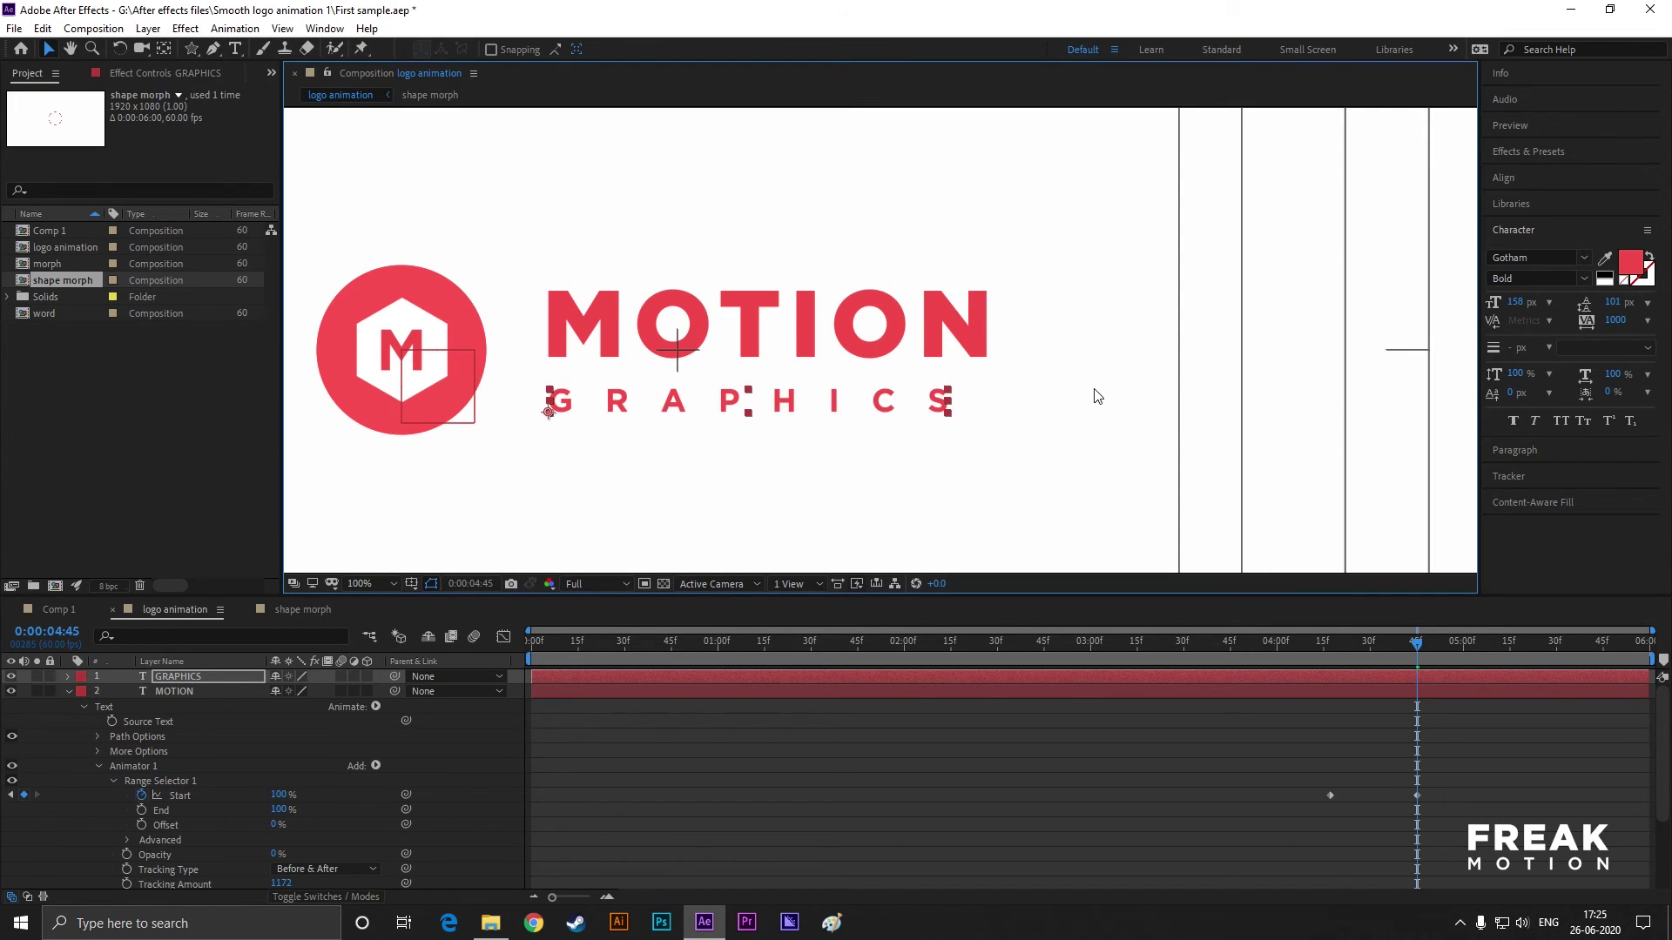
scroll(948, 404, up, 2)
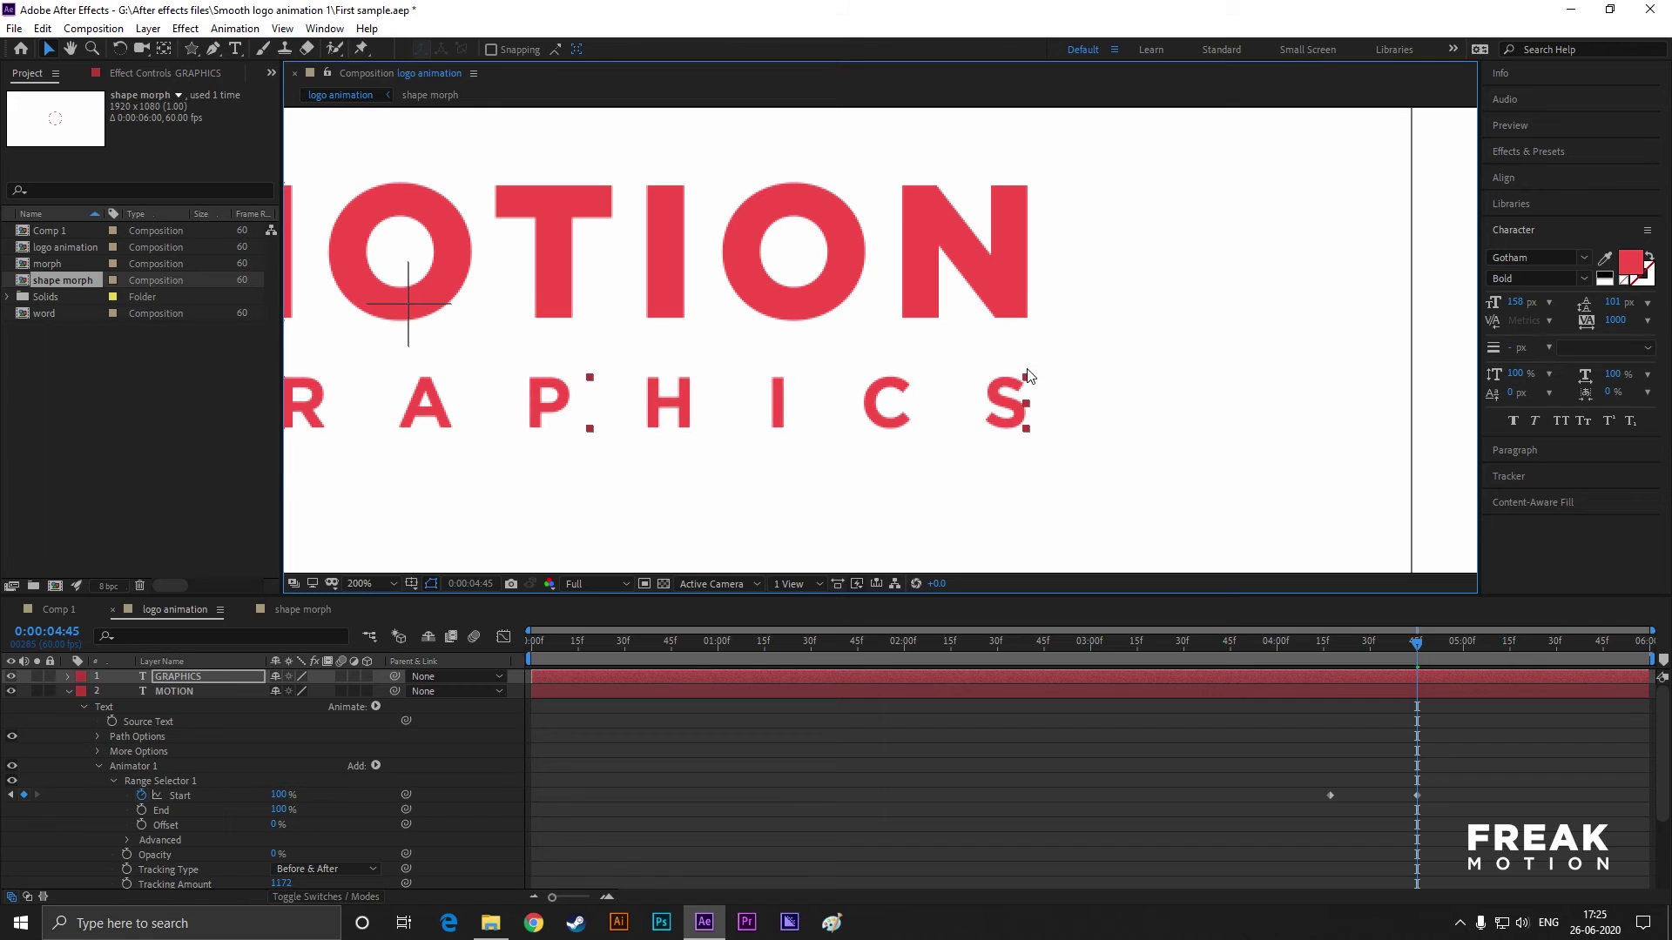
click(991, 474)
scroll(991, 474, down, 2)
scroll(566, 461, up, 2)
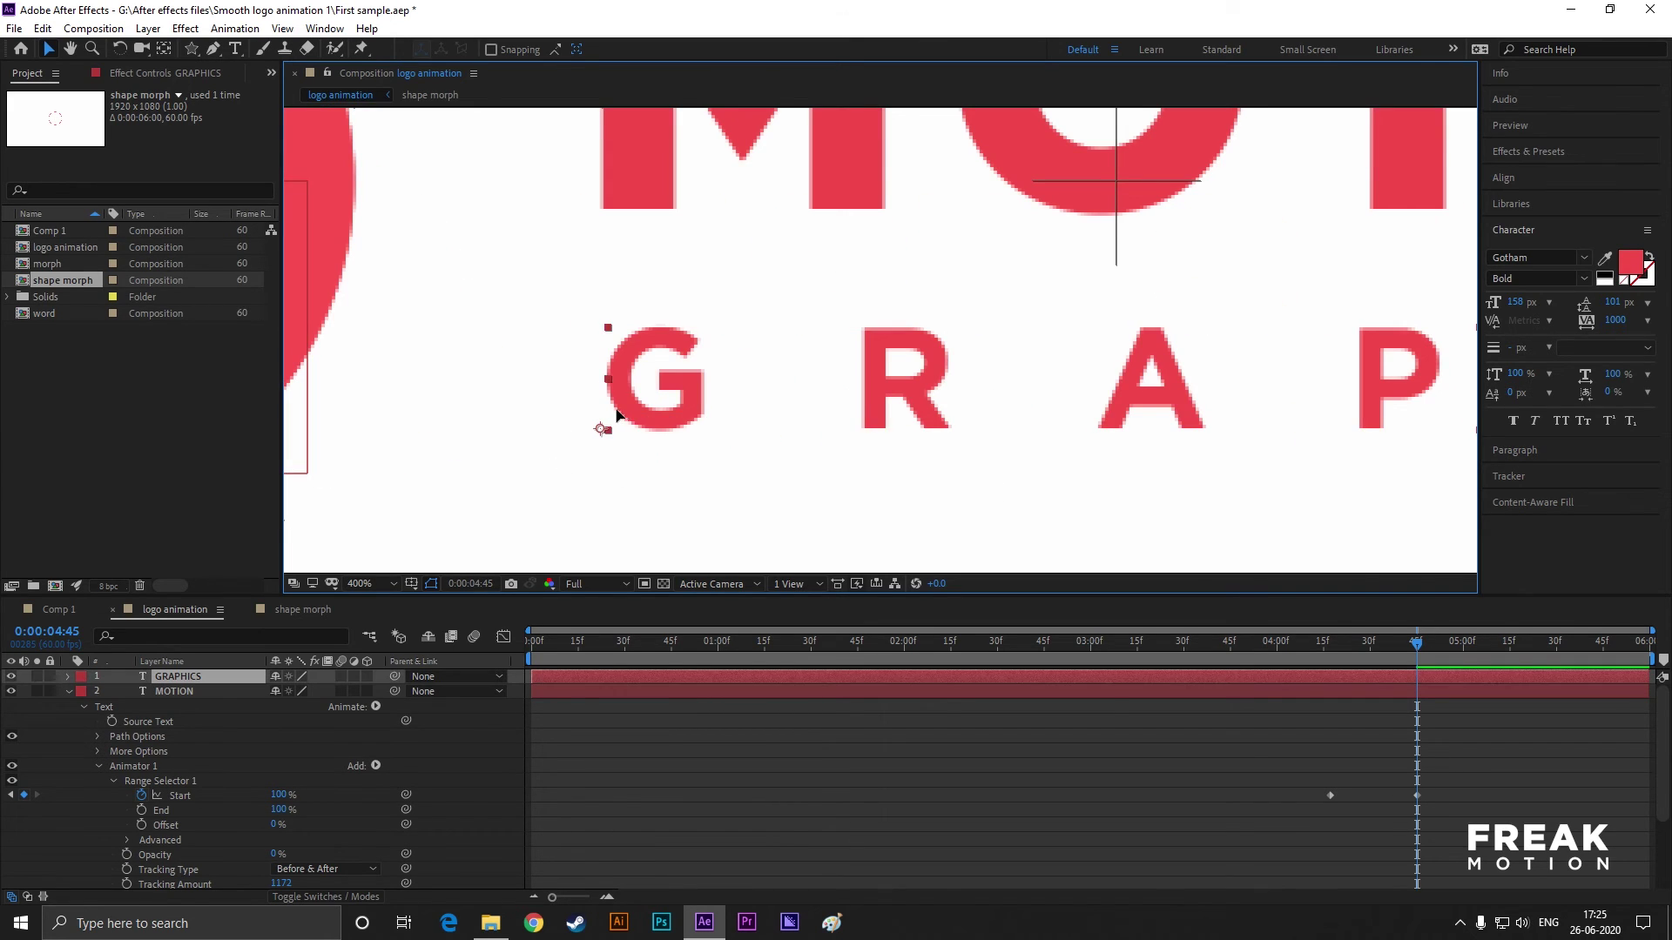
scroll(586, 473, down, 2)
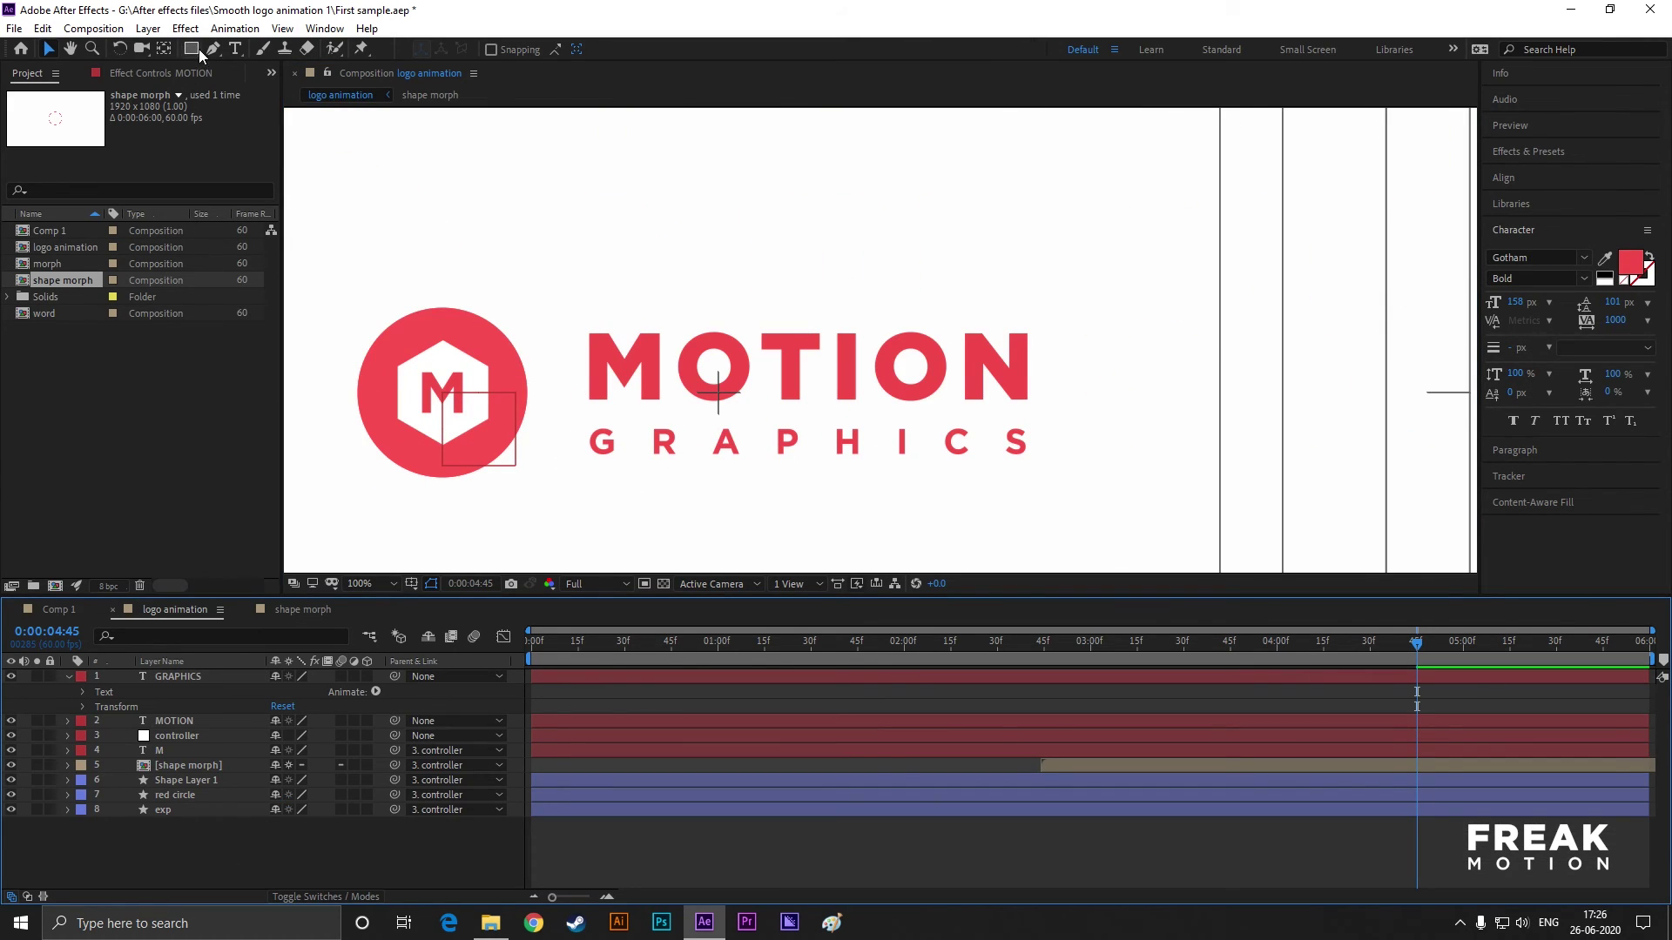
- Draw a white rectangle slightly wider than MOTION, covering the strip directly above GRAPHICS
click(191, 49)
mouse_move(566, 389)
mouse_down()
mouse_move(577, 410)
mouse_move(1056, 426)
mouse_up()
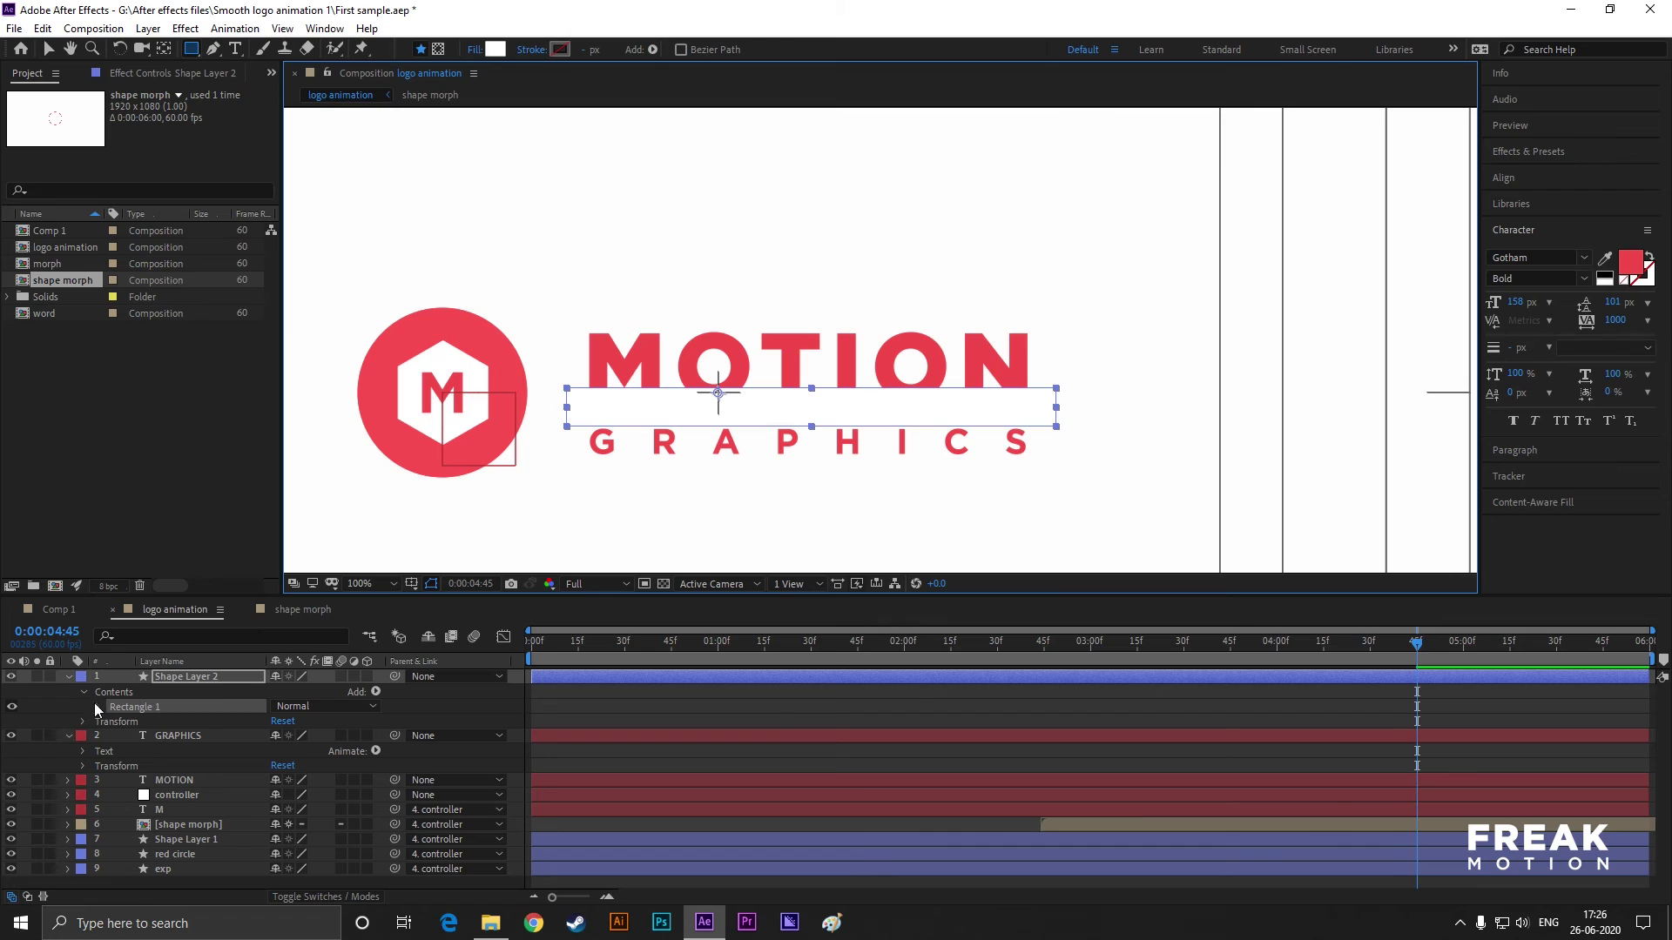
click(69, 677)
- Set the GRAPHICS layer's track matte to Alpha Inverted, using the new rectangle layer as the matte
click(184, 691)
click(281, 897)
click(392, 691)
click(424, 737)
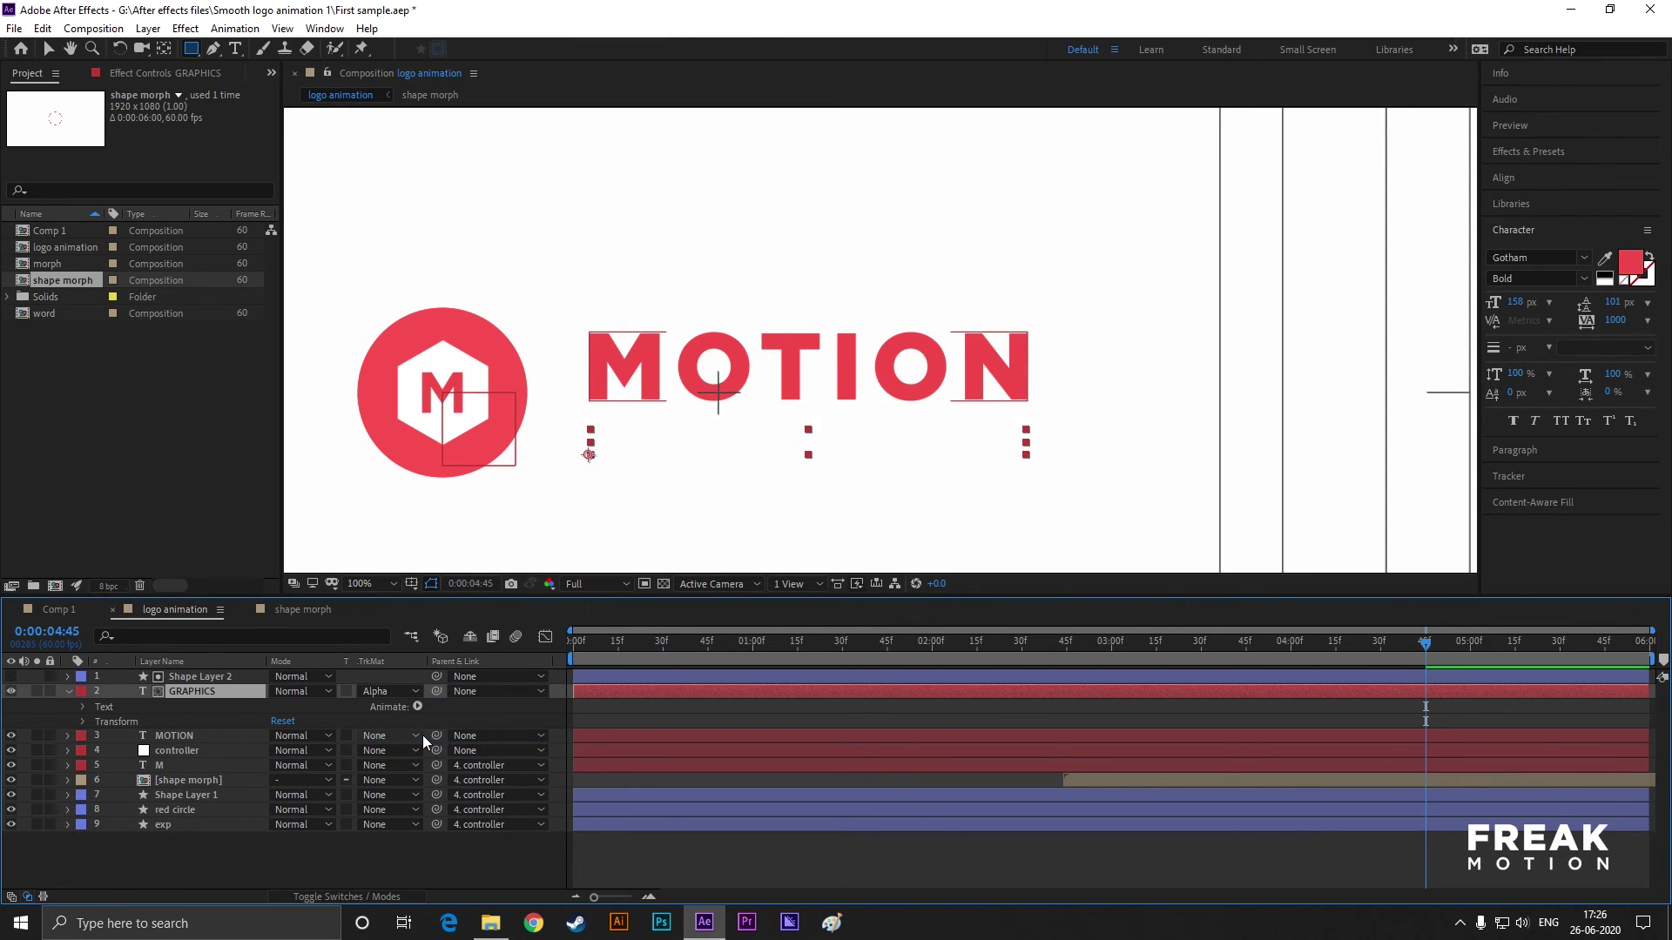
click(389, 691)
click(427, 755)
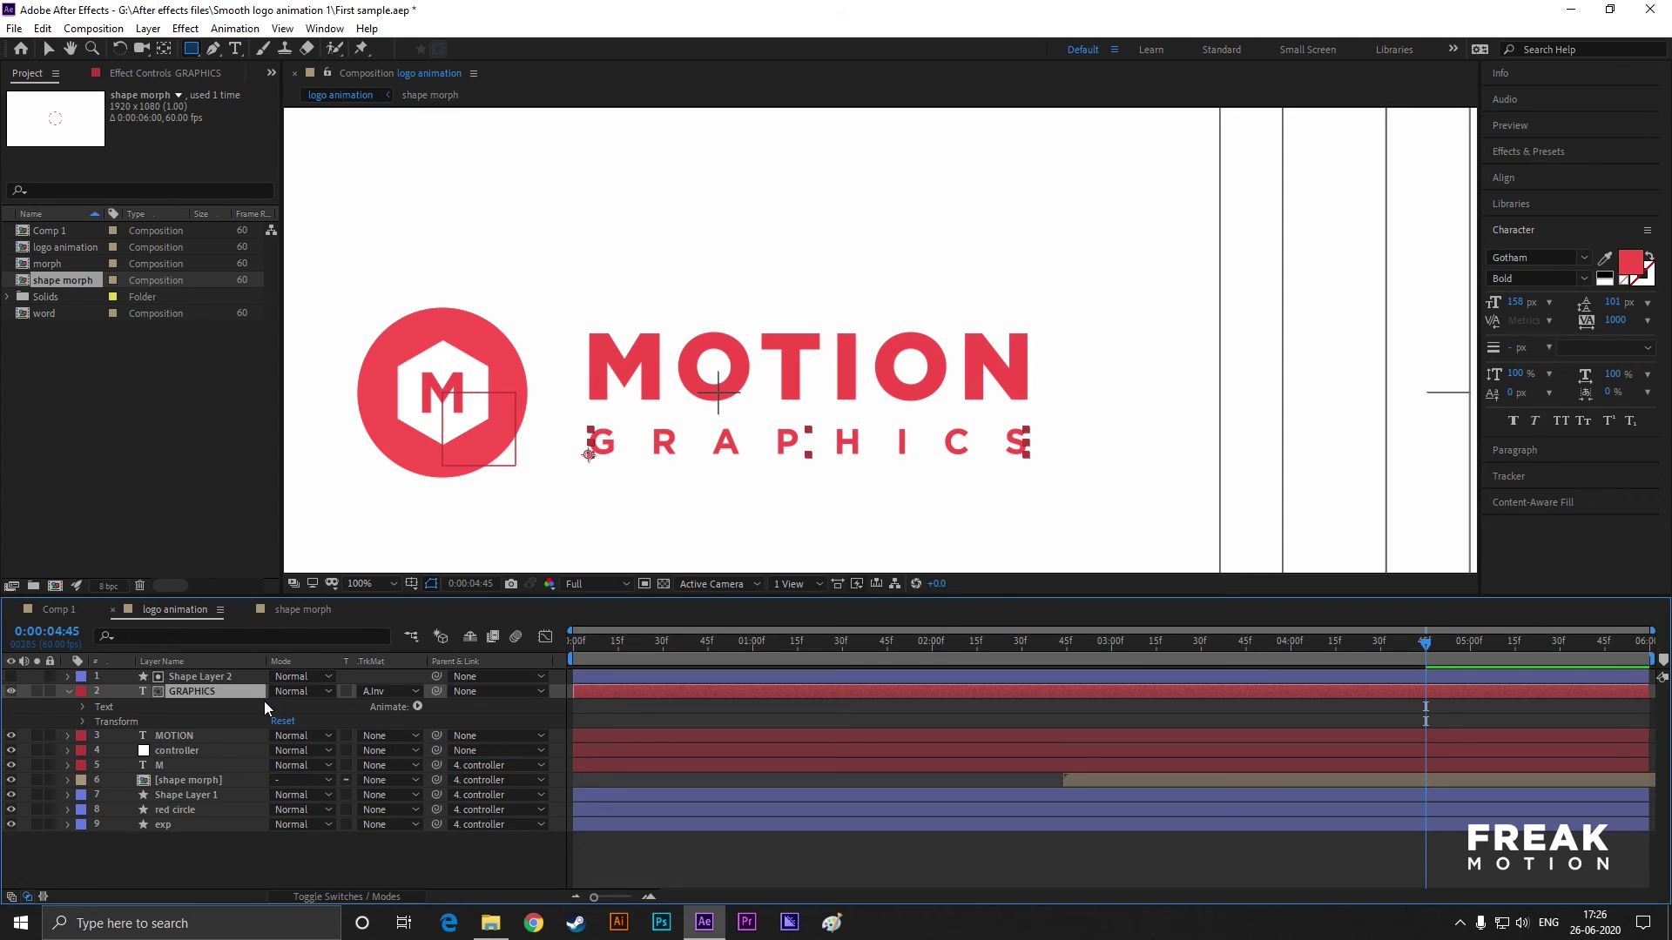
- Keyframe the GRAPHICS layer's Position at 811.3, 568.5 at 0:00:04:37 and 811.3, 610.5 at 0:00:05:00
drag(1409, 653, 1404, 646)
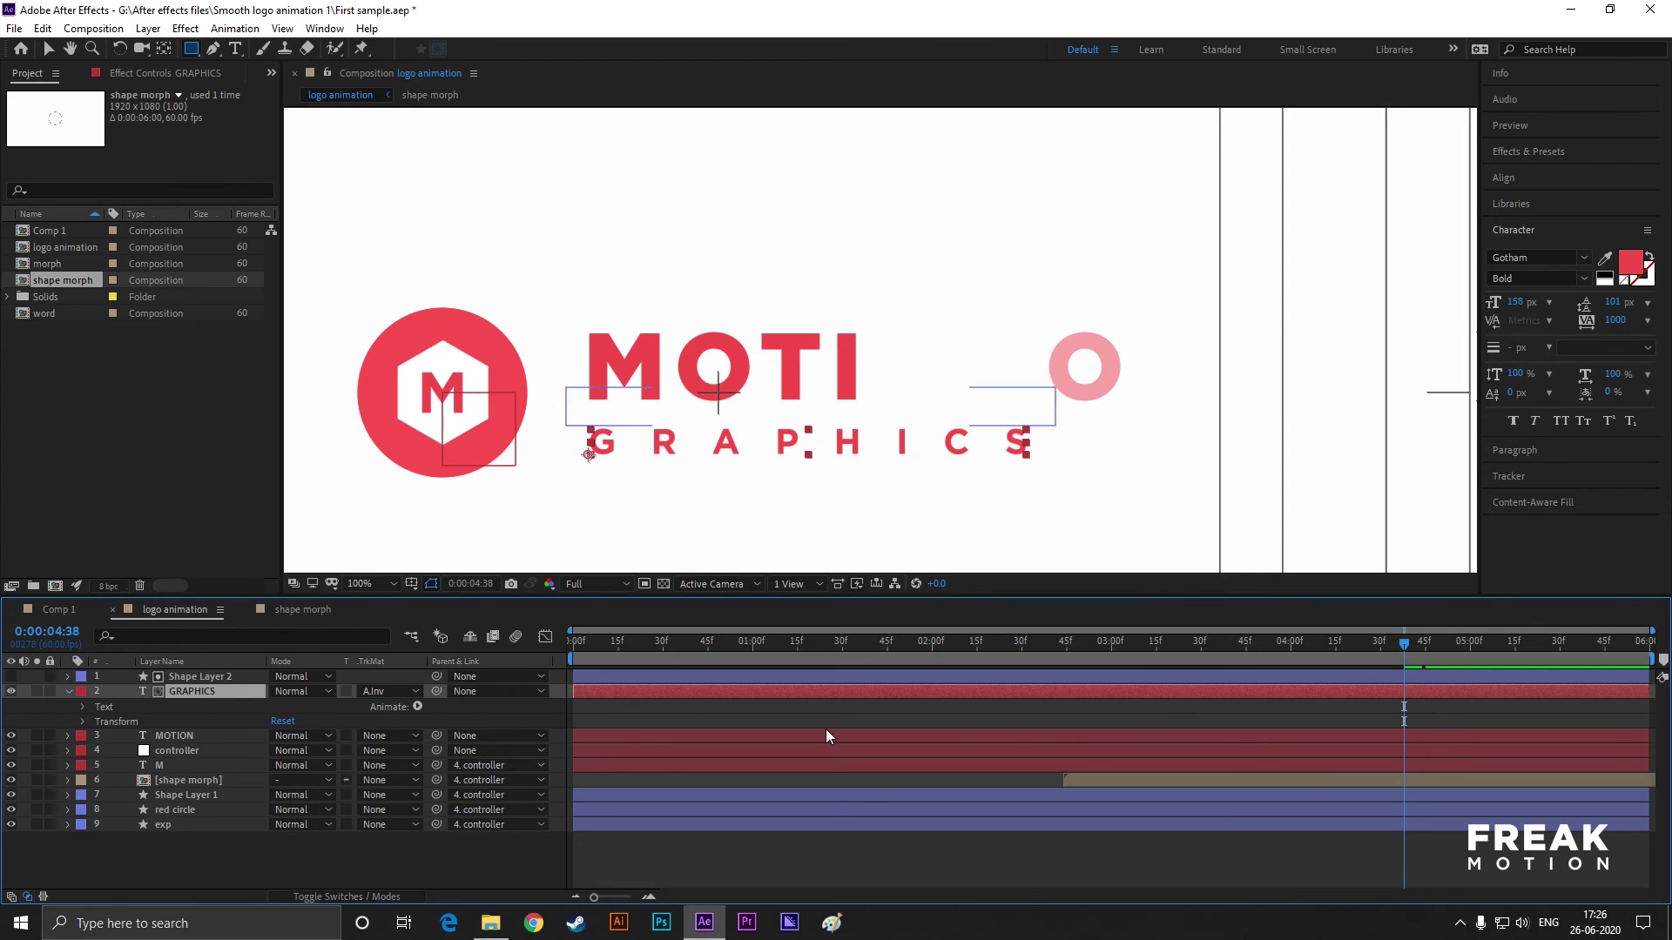
click(82, 721)
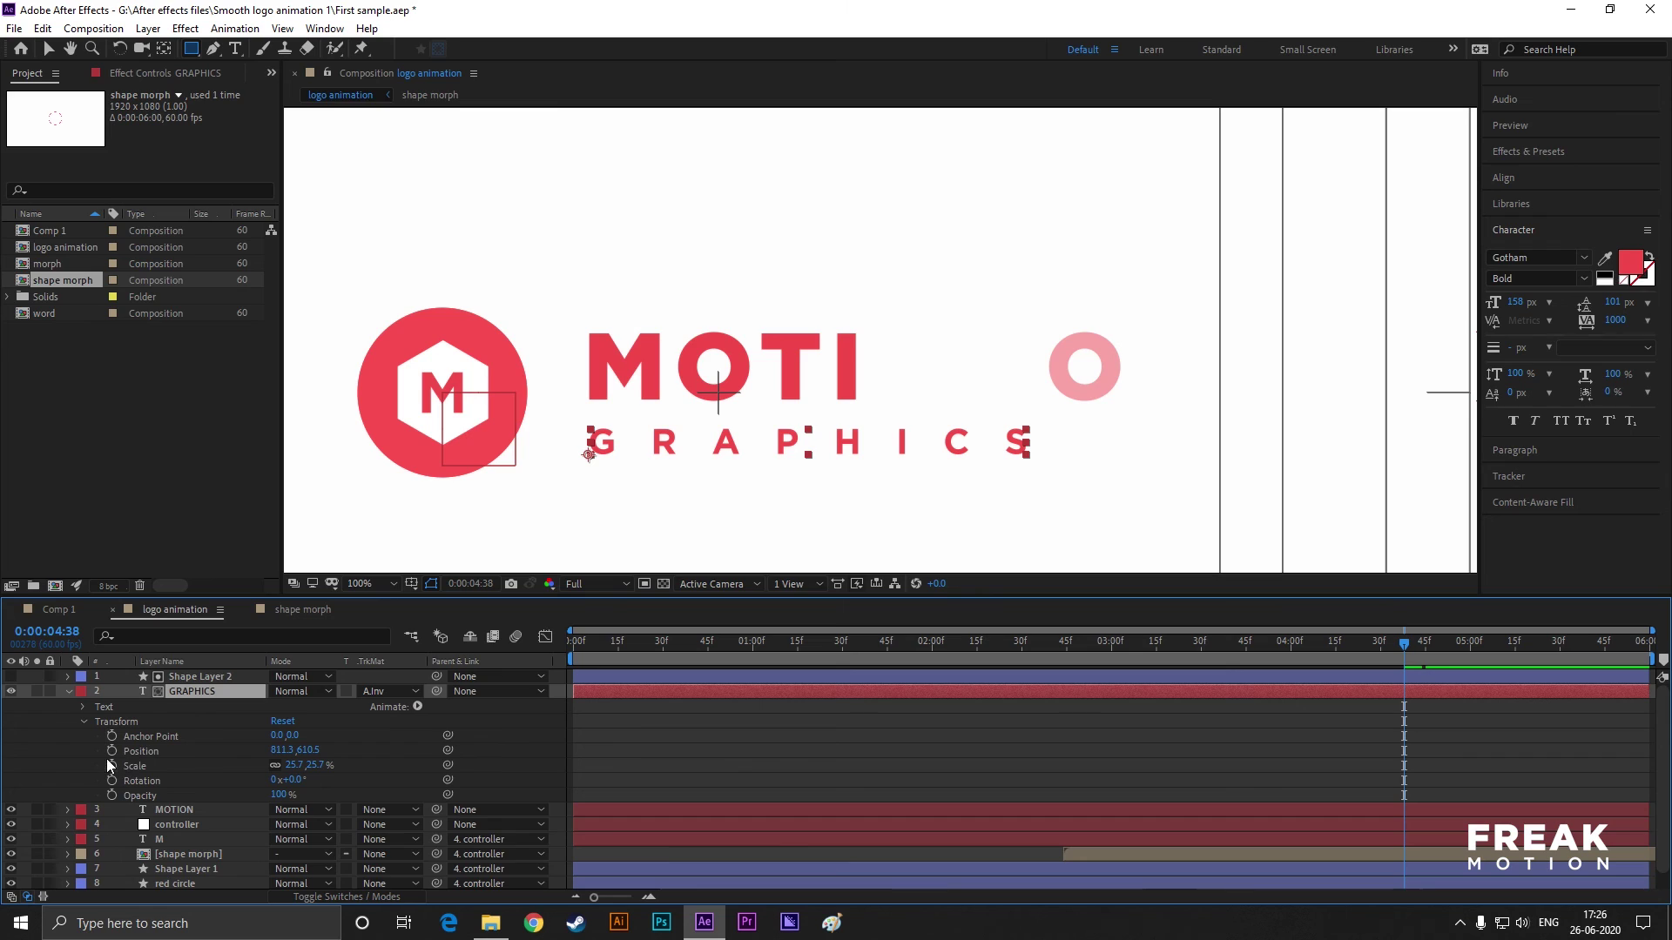
click(111, 750)
key(ctrl+z)
drag(1407, 646, 1469, 645)
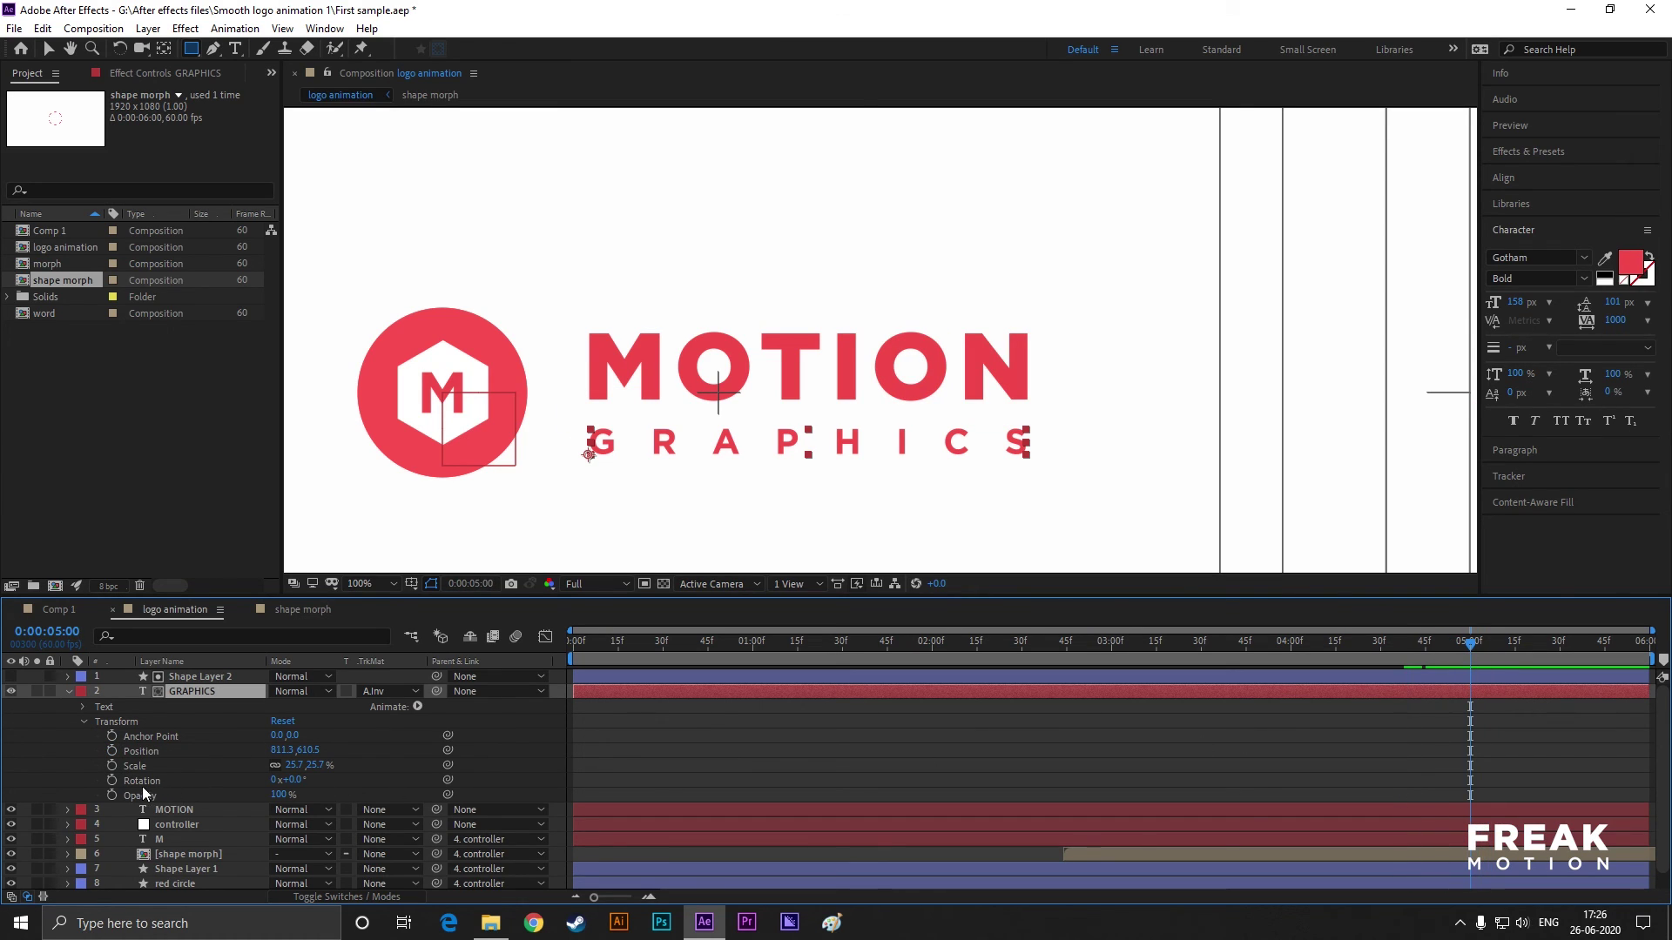
click(111, 750)
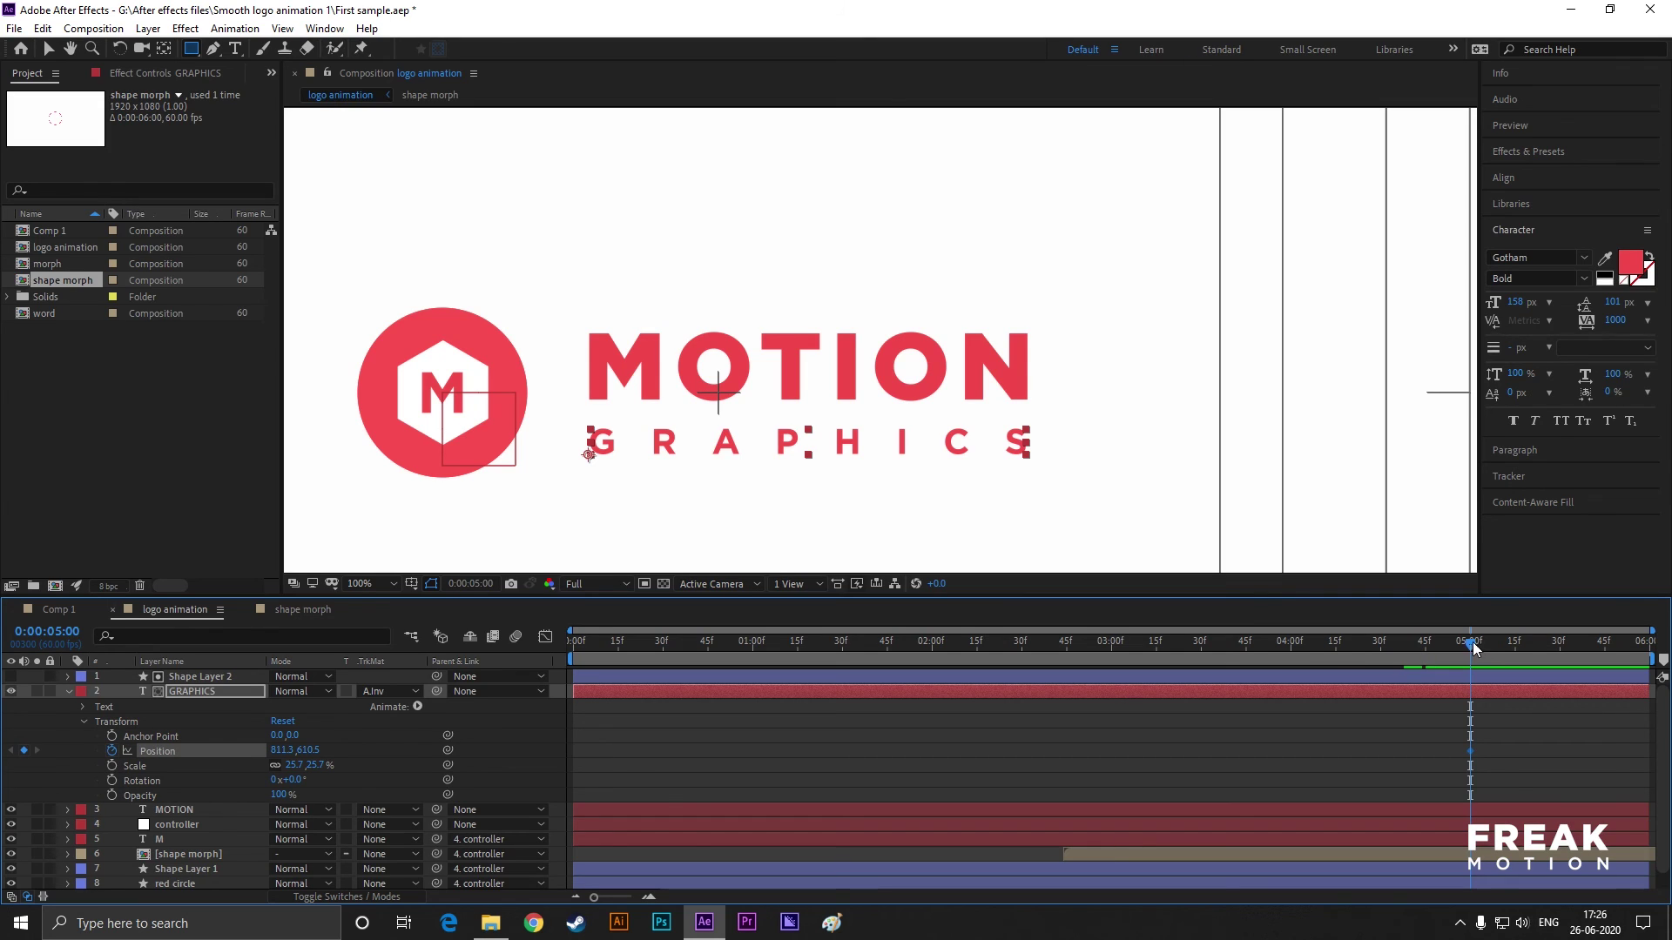
drag(1428, 650, 1402, 654)
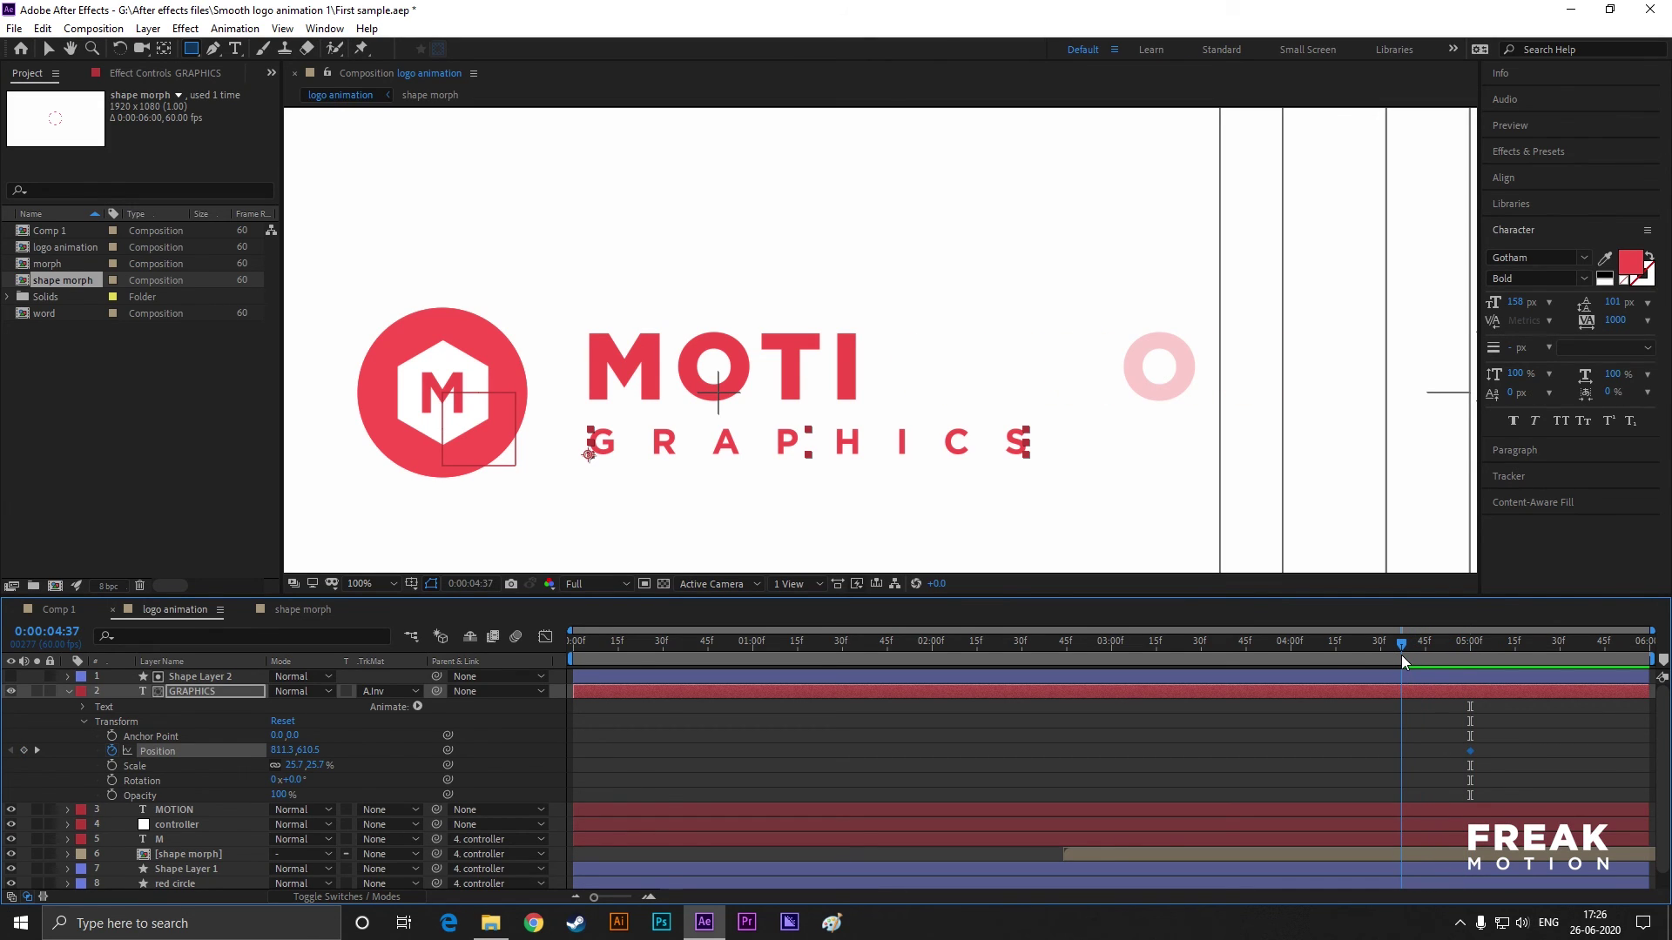
drag(303, 754, 258, 754)
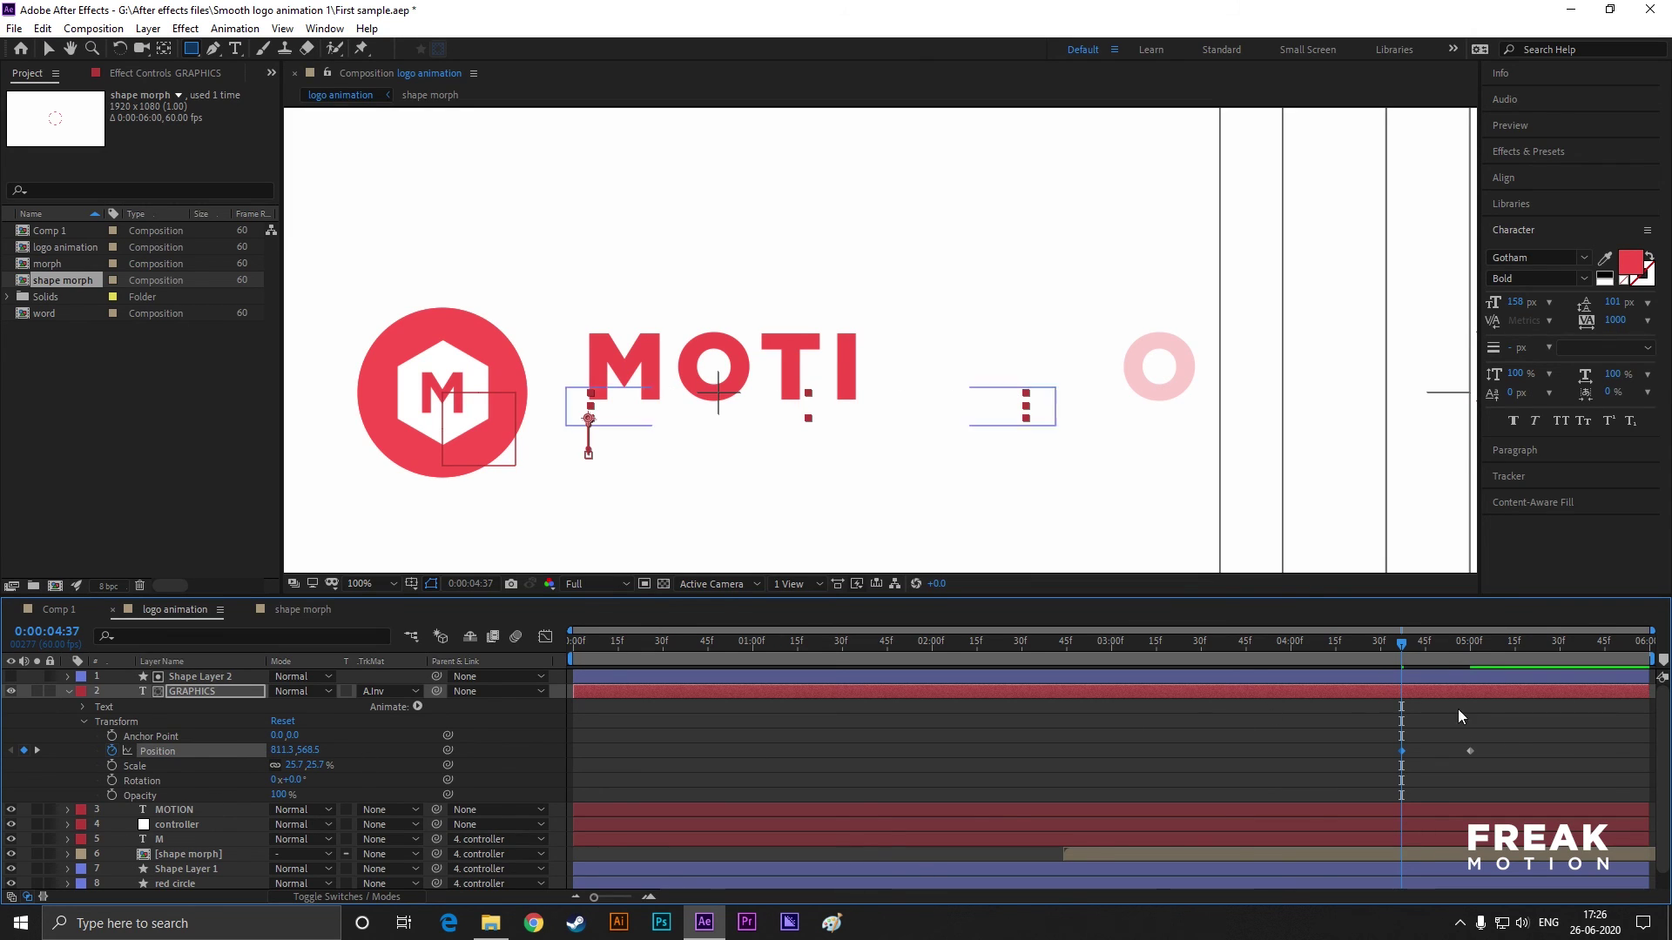
- Apply Easy Ease to both GRAPHICS Position keyframes, shape their curve in the Graph Editor, and collapse the layer
drag(1499, 736, 1345, 778)
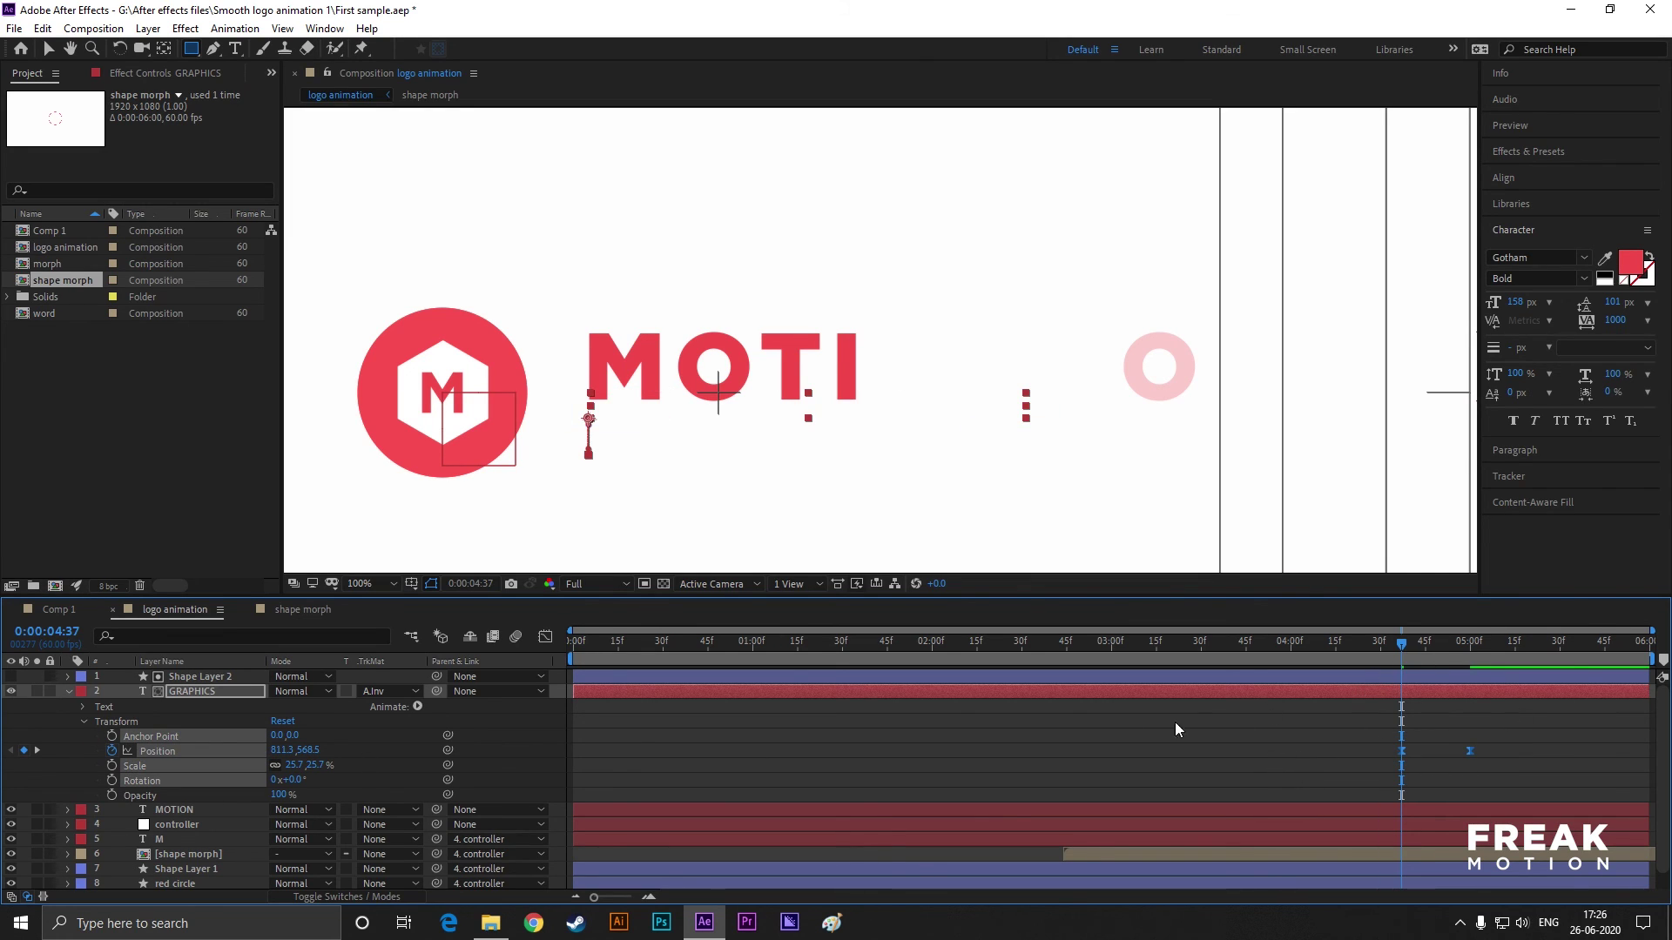
click(546, 638)
click(1471, 849)
drag(1447, 850, 1434, 855)
key(shift+F3)
click(69, 692)
click(396, 844)
- Turn off the Title/Action Safe guides in the composition view
drag(1402, 642, 840, 643)
scroll(803, 410, down, 2)
scroll(778, 454, up, 1)
scroll(778, 453, down, 1)
scroll(737, 512, up, 1)
click(411, 583)
click(444, 601)
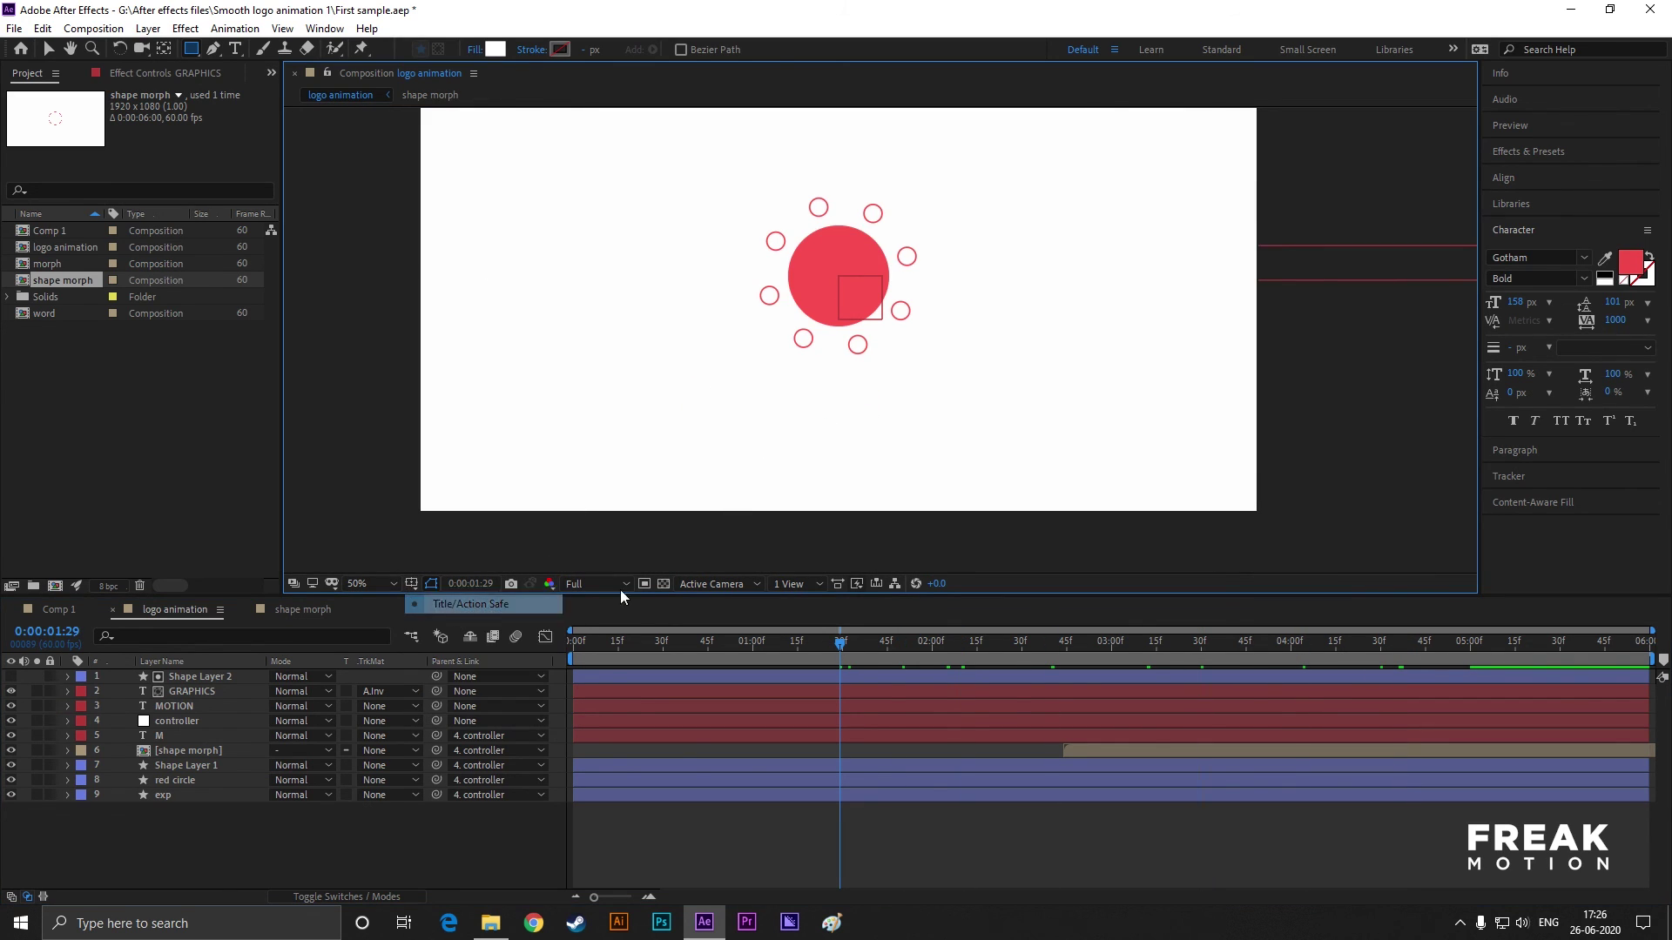
- Preview the complete logo animation from the beginning
scroll(732, 464, down, 1)
key(space)
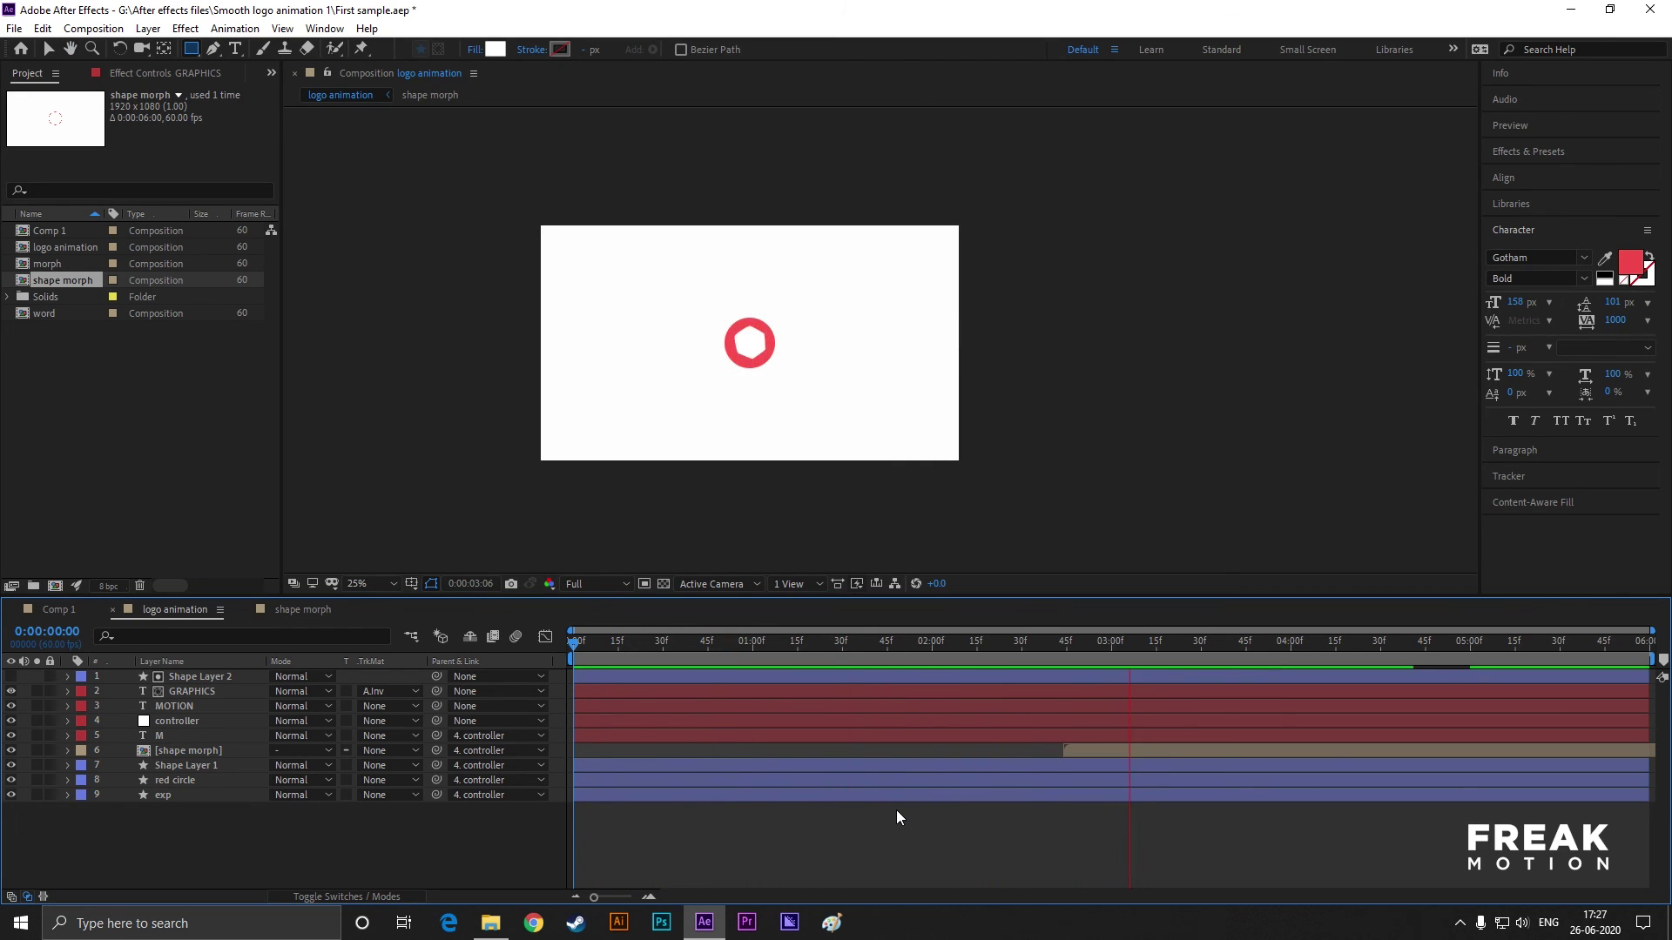
key(space)
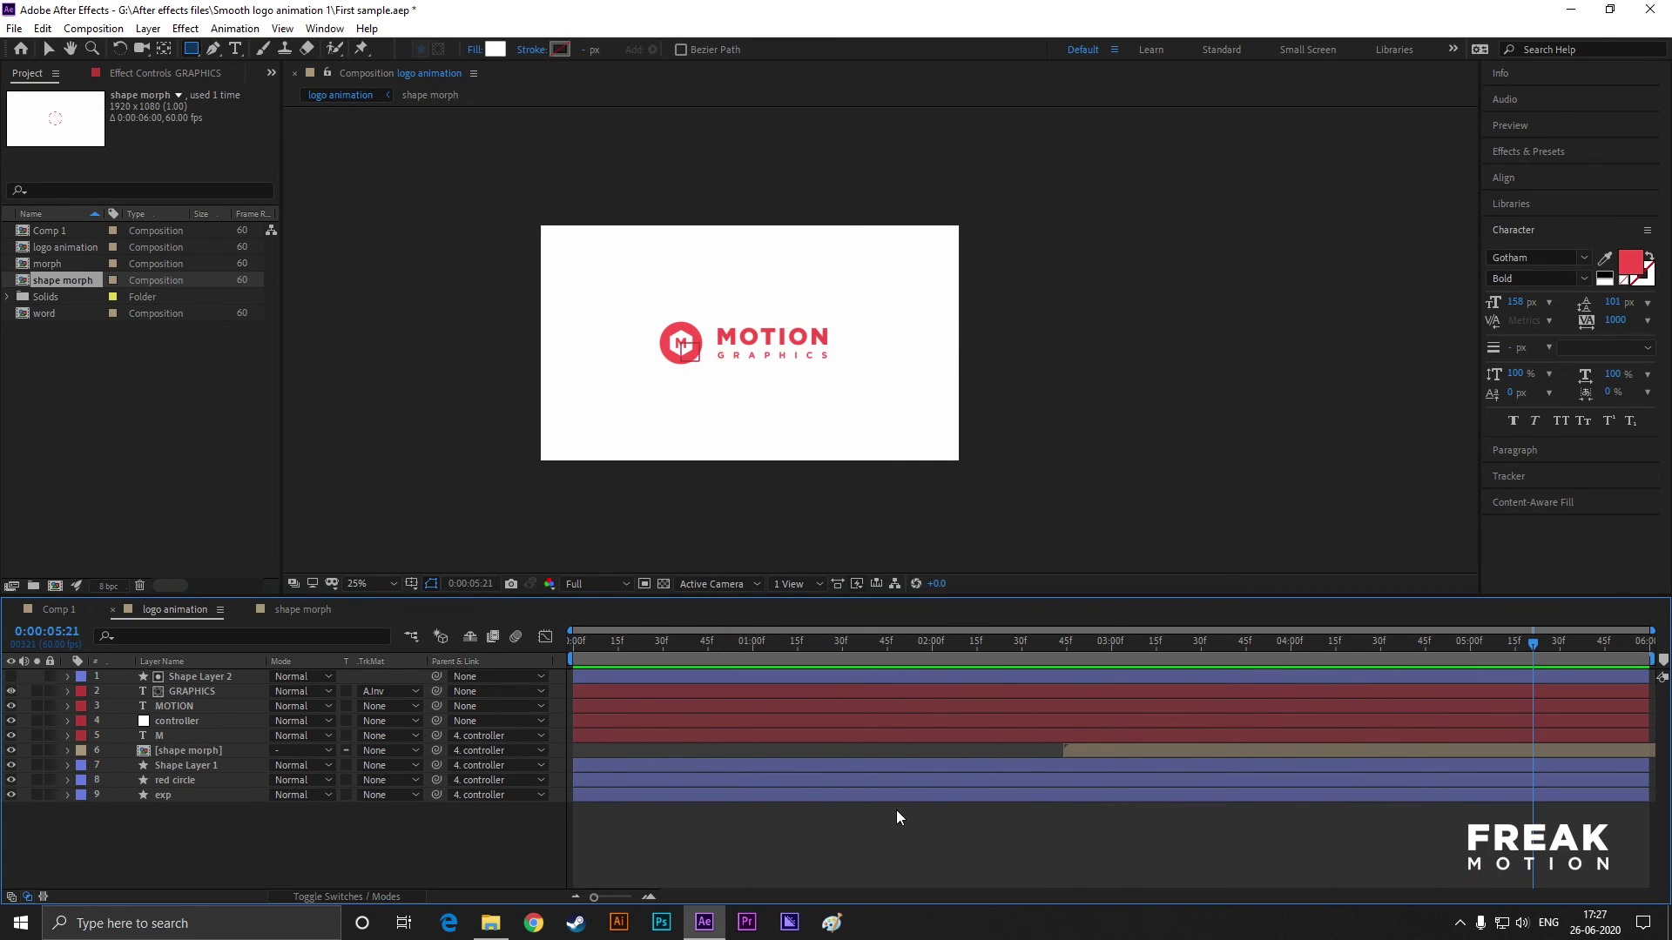